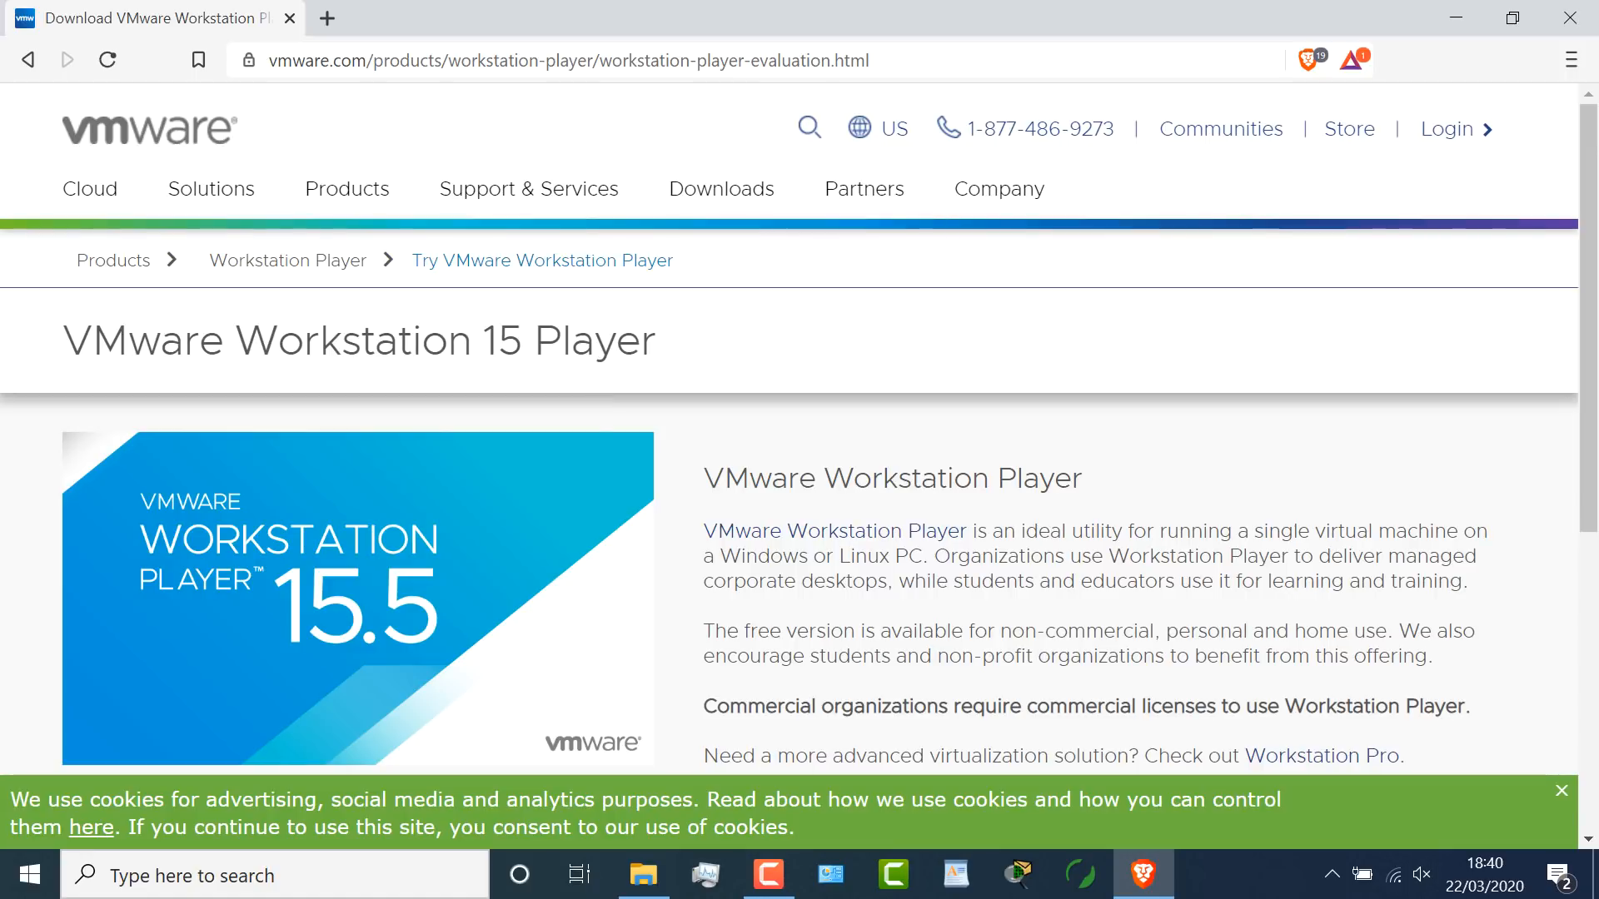
Download the Workstation 15.5 Player for Windows installer and save it in the Downloads folder.
scroll(514, 406, down, 5)
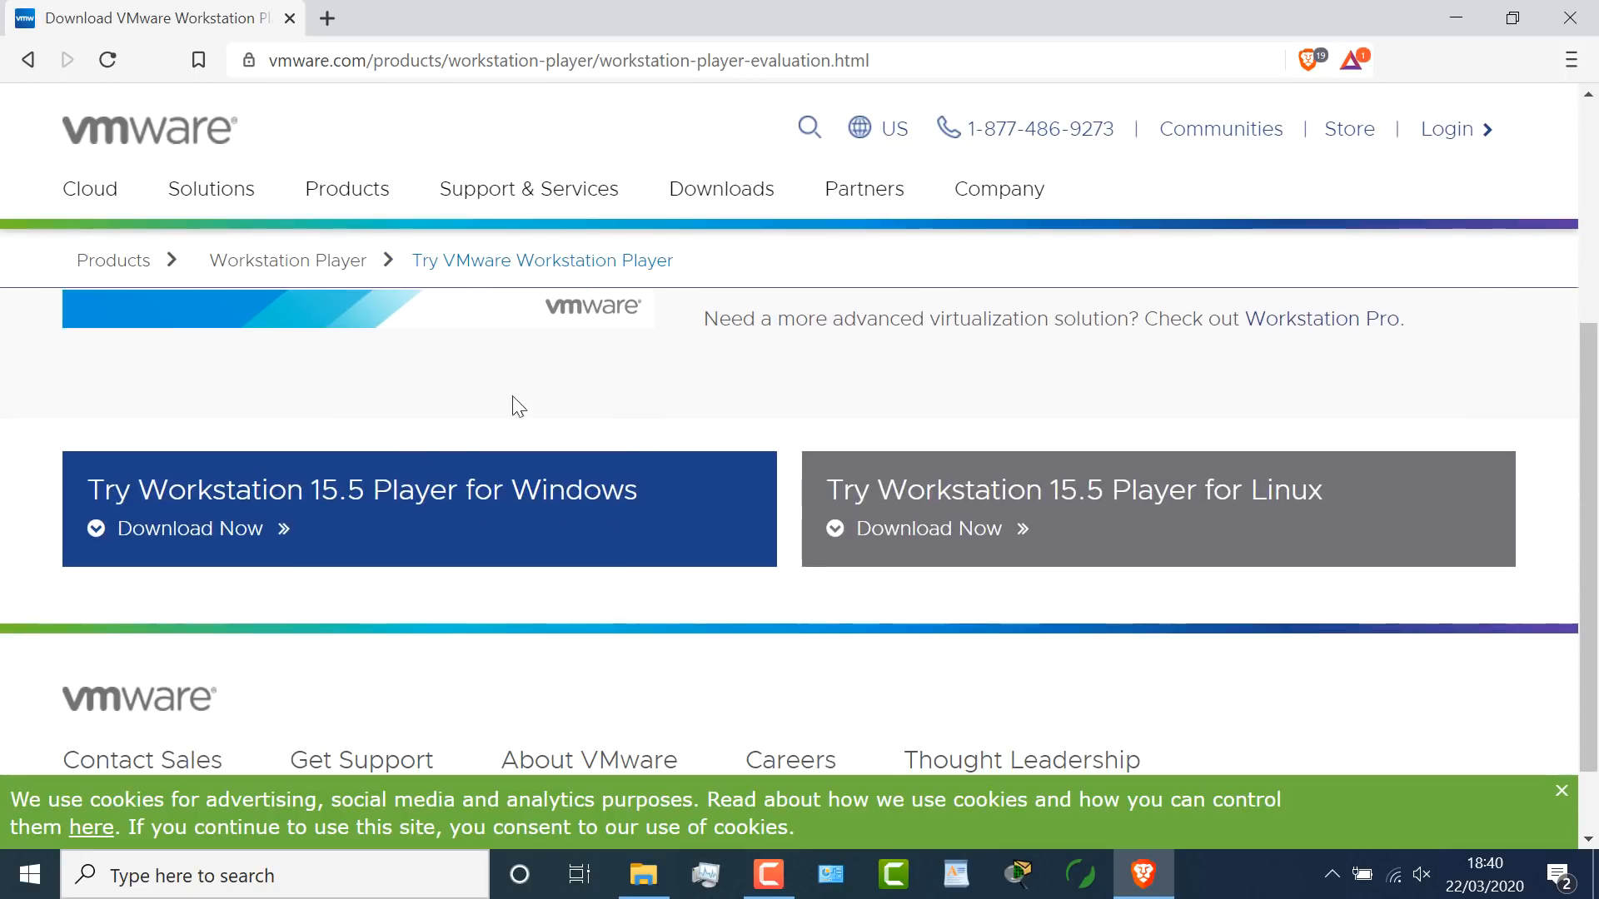
click(258, 531)
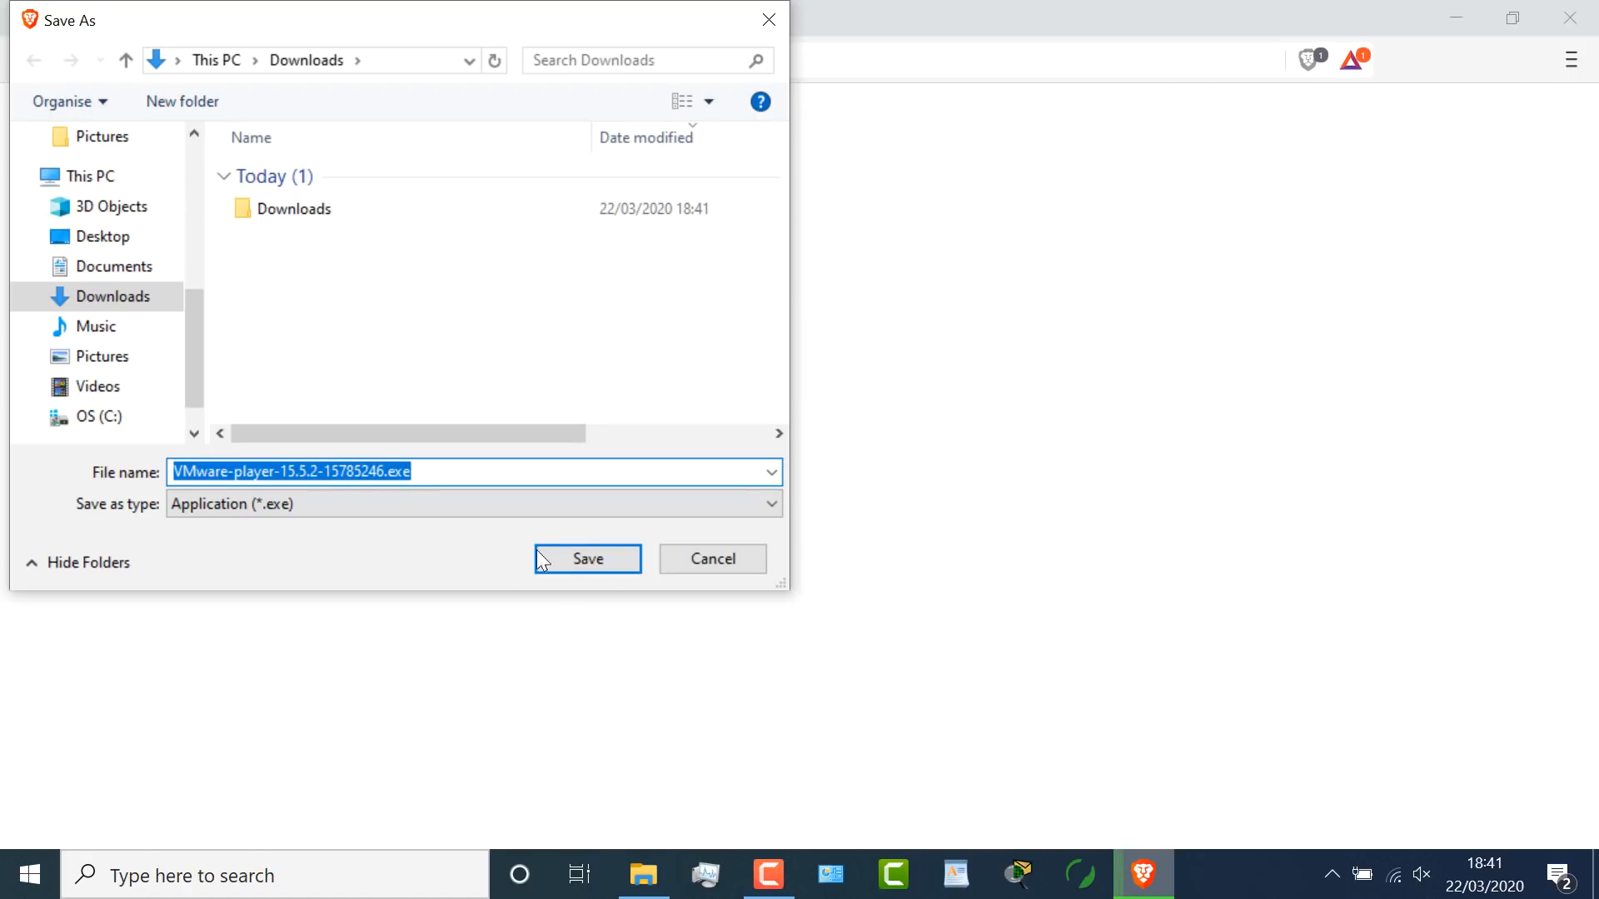
click(574, 553)
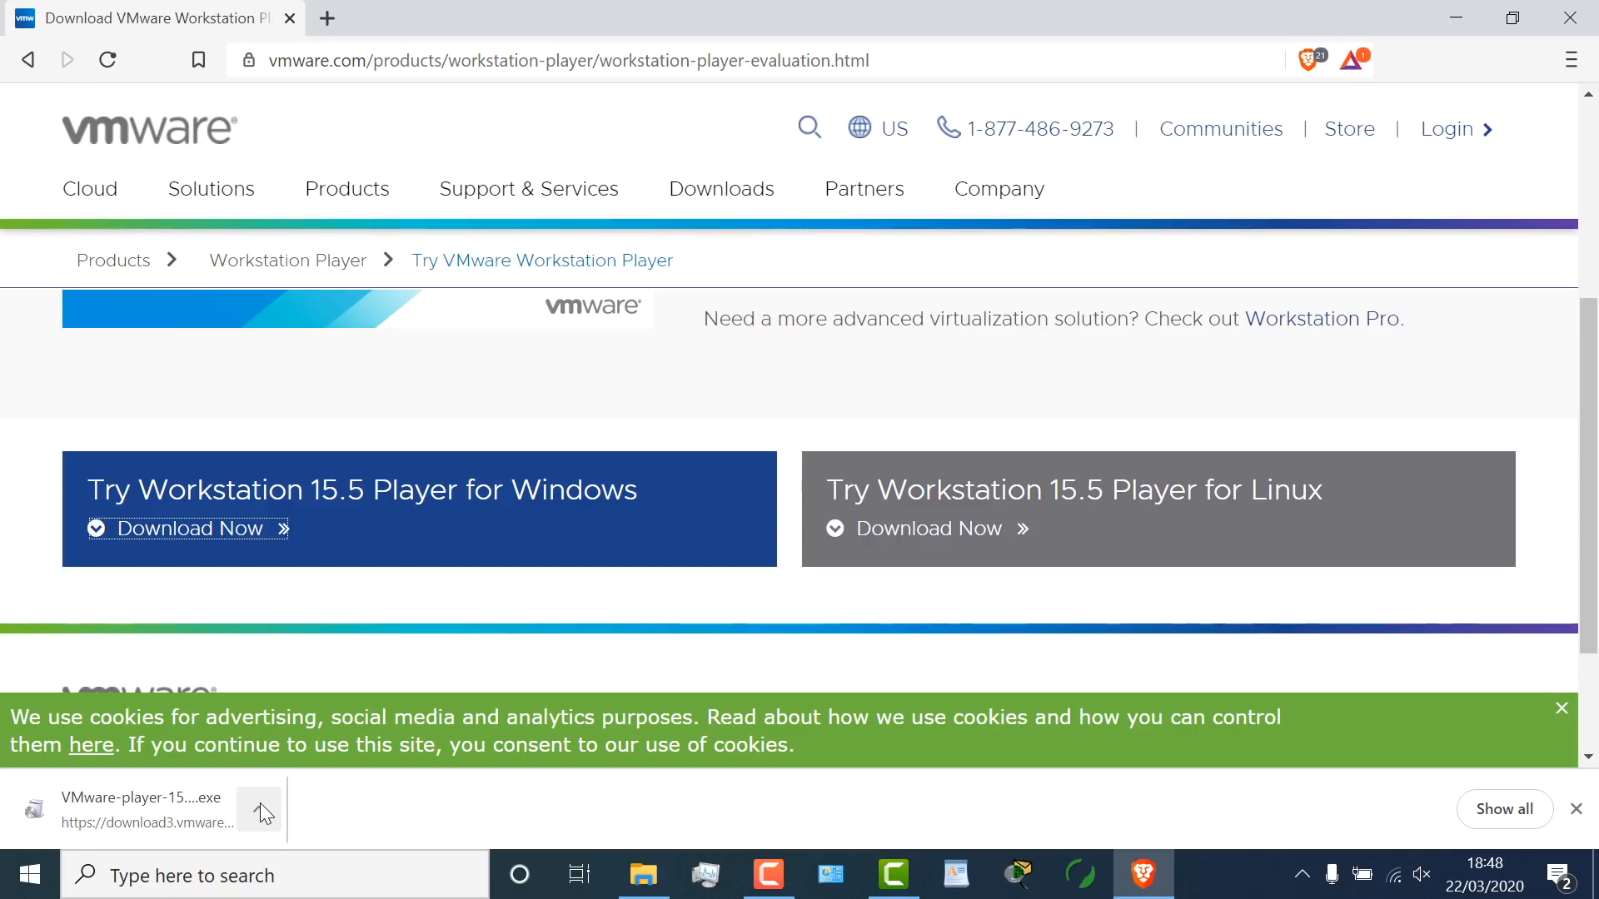
Run VMware-player-15.5.2-15785246.exe from its download folder, choose to install it anyway, and minimize the folder and browser windows.
click(260, 805)
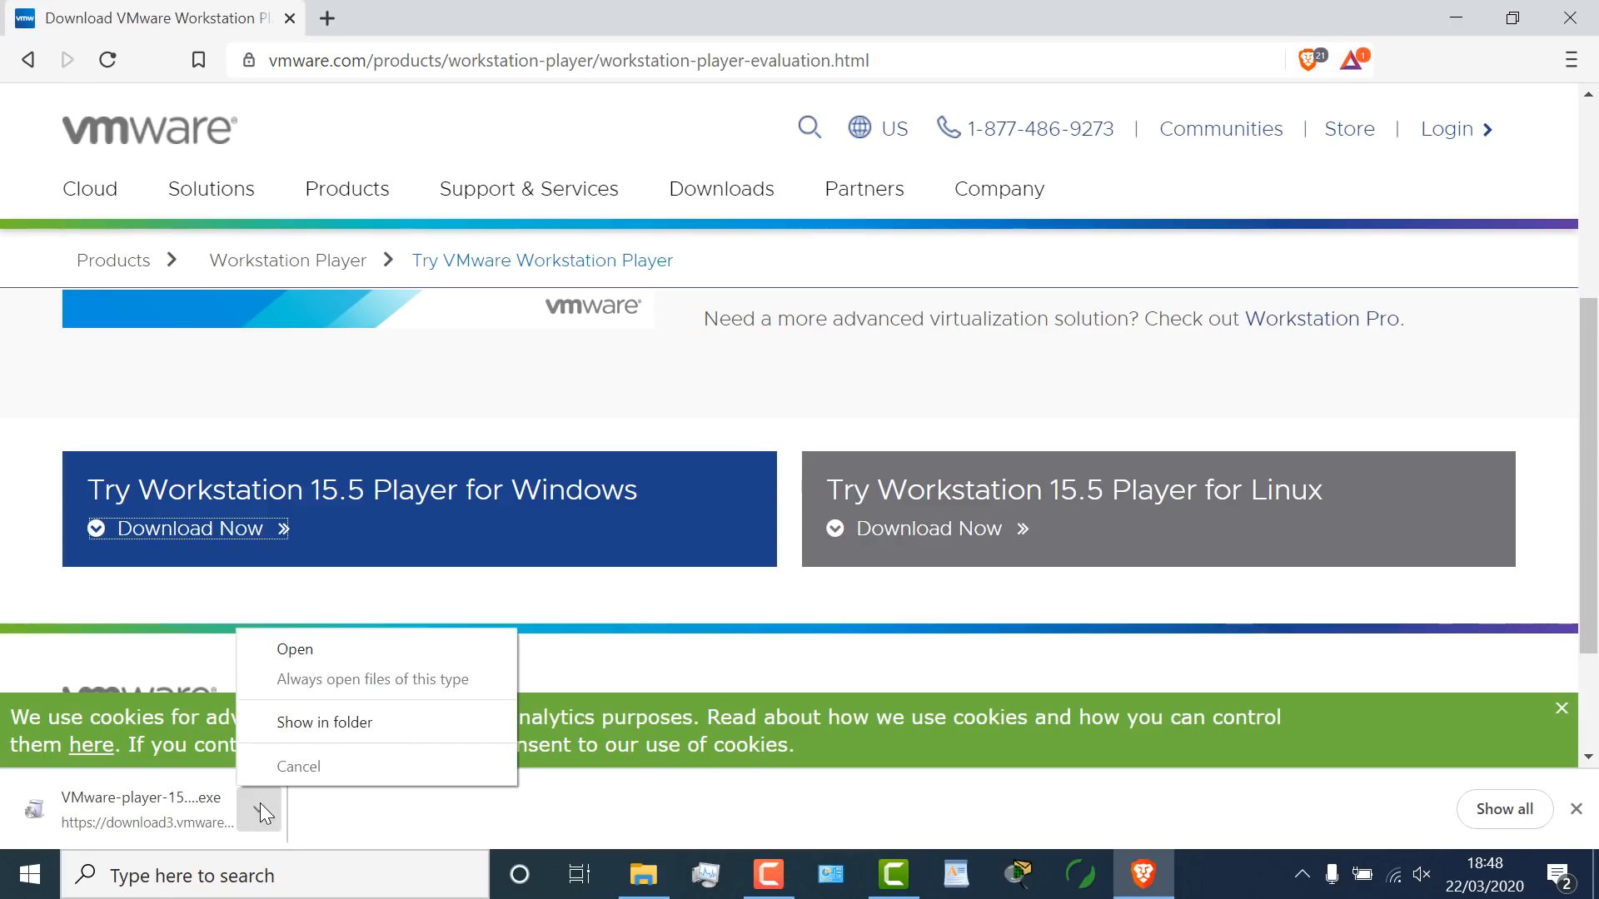
click(339, 722)
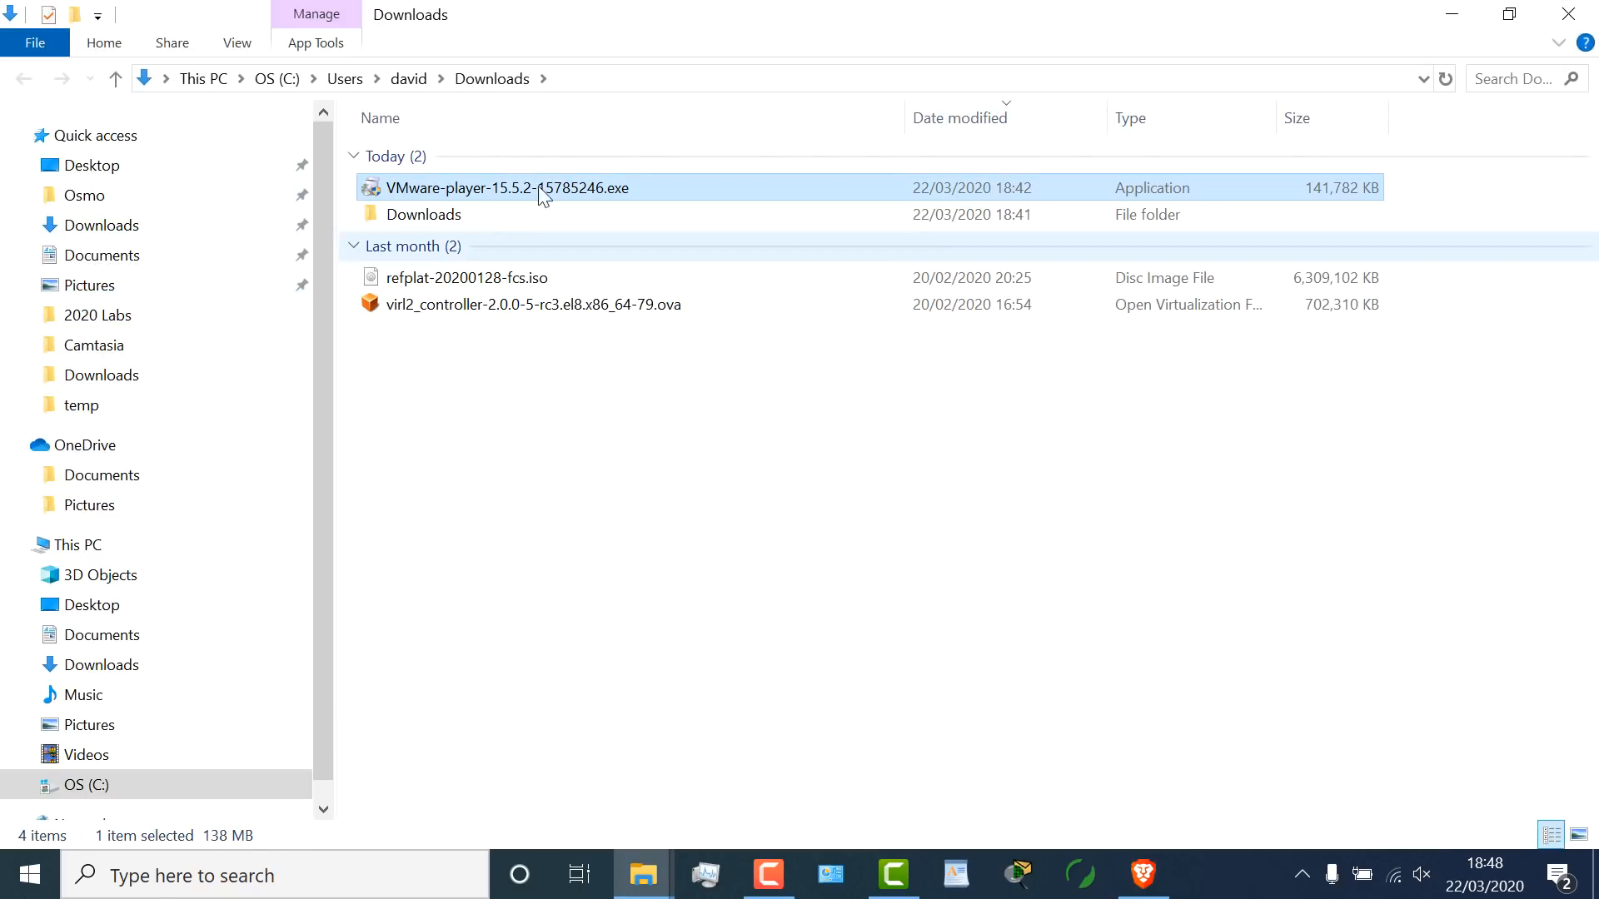
double_click(548, 190)
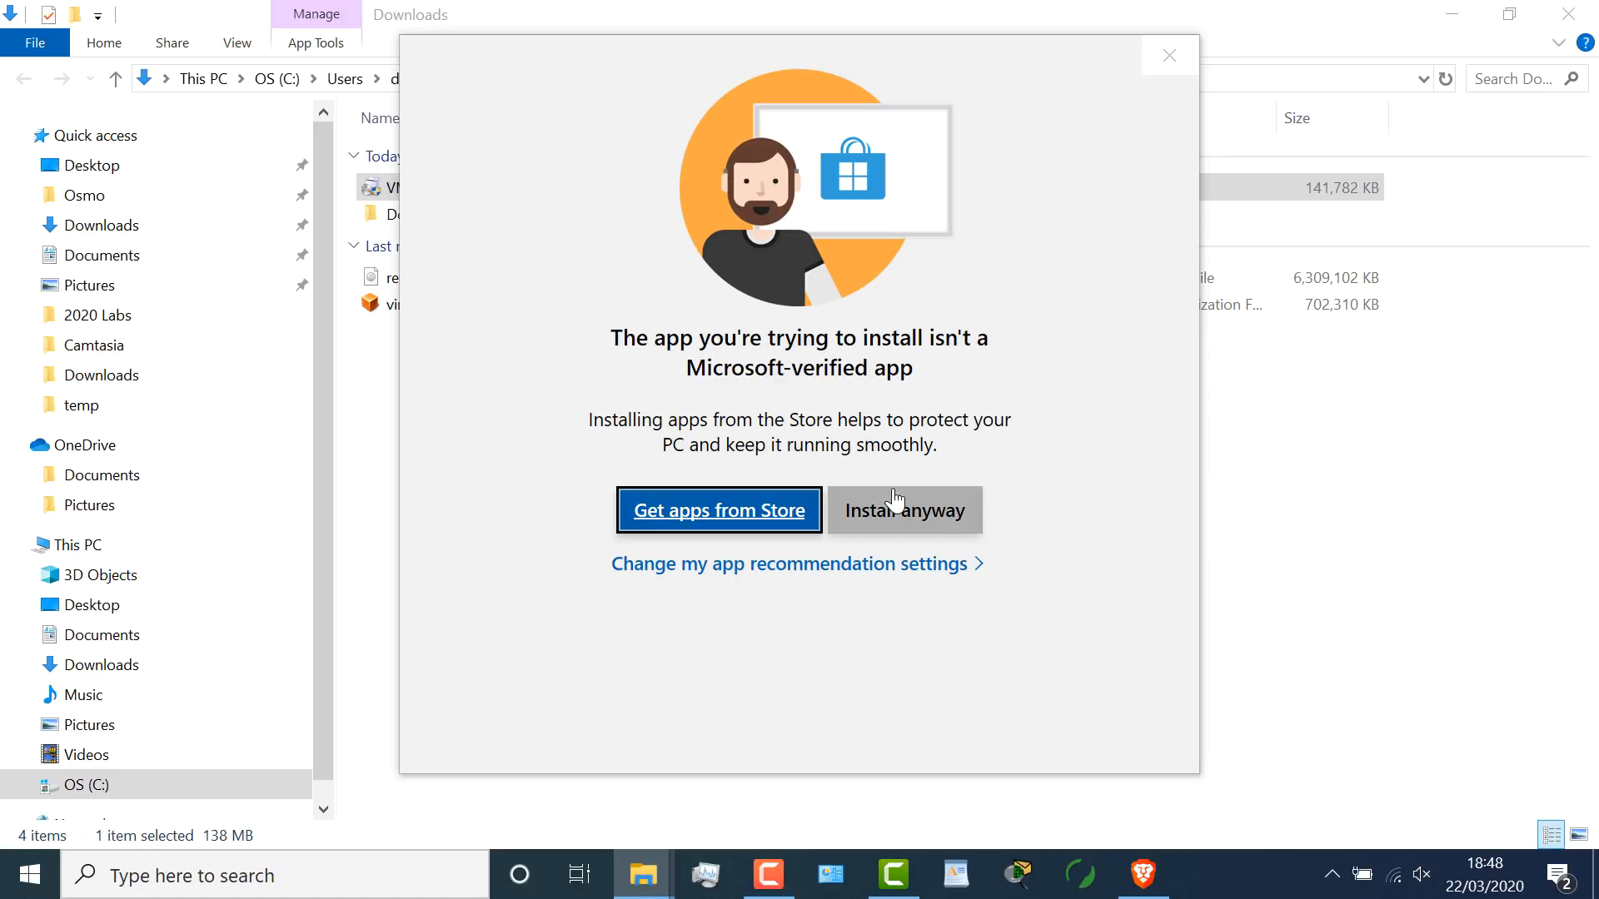
click(898, 517)
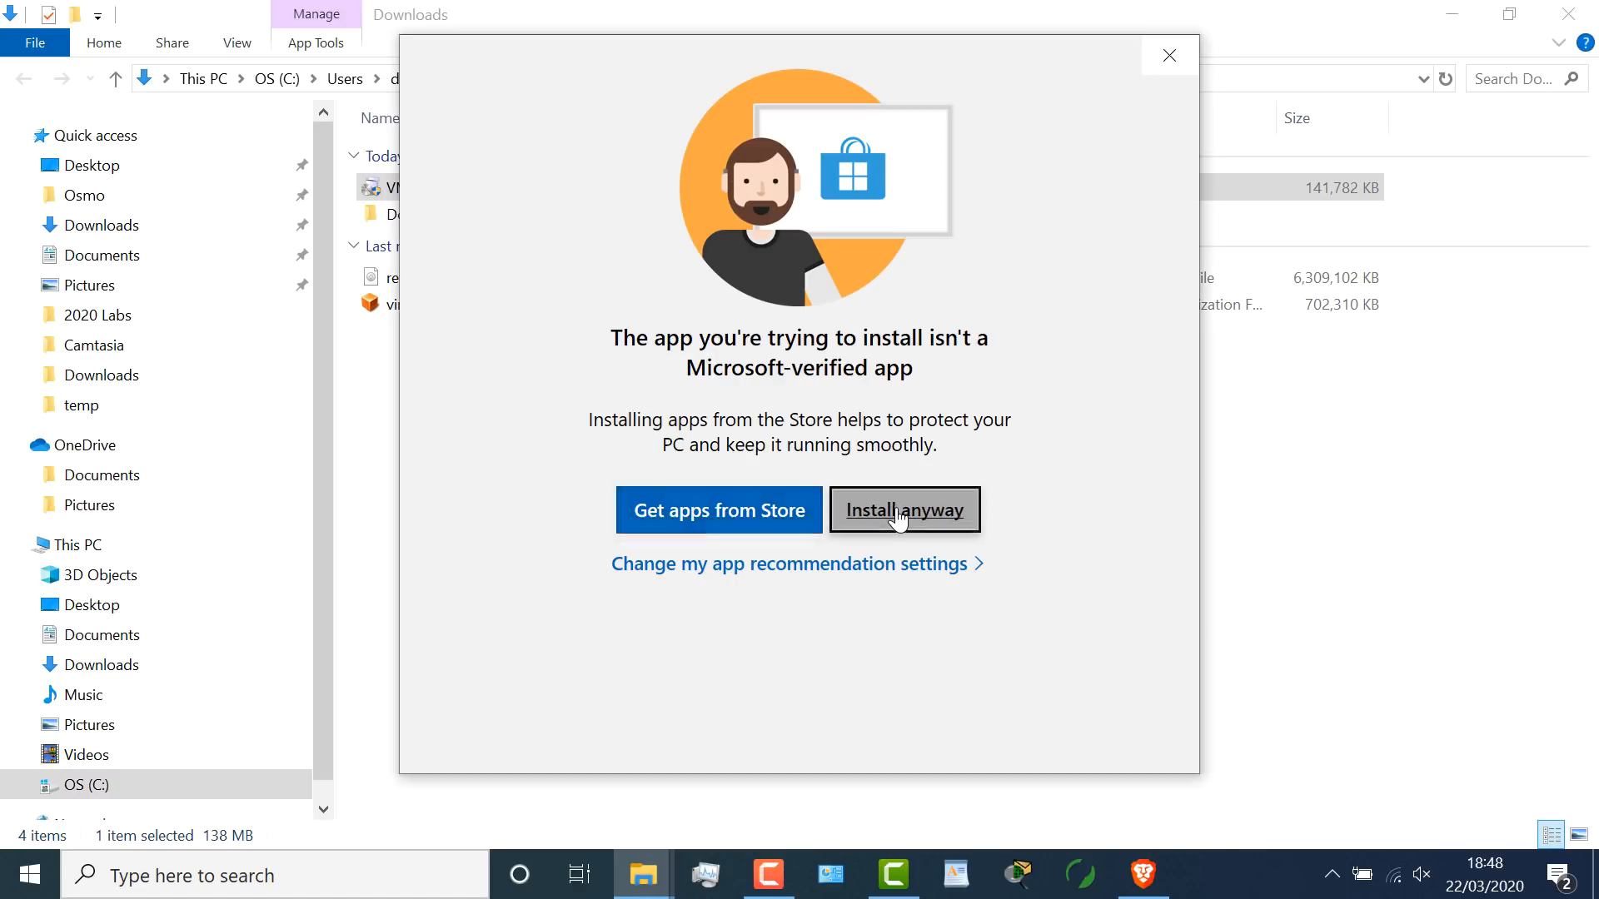
click(1447, 14)
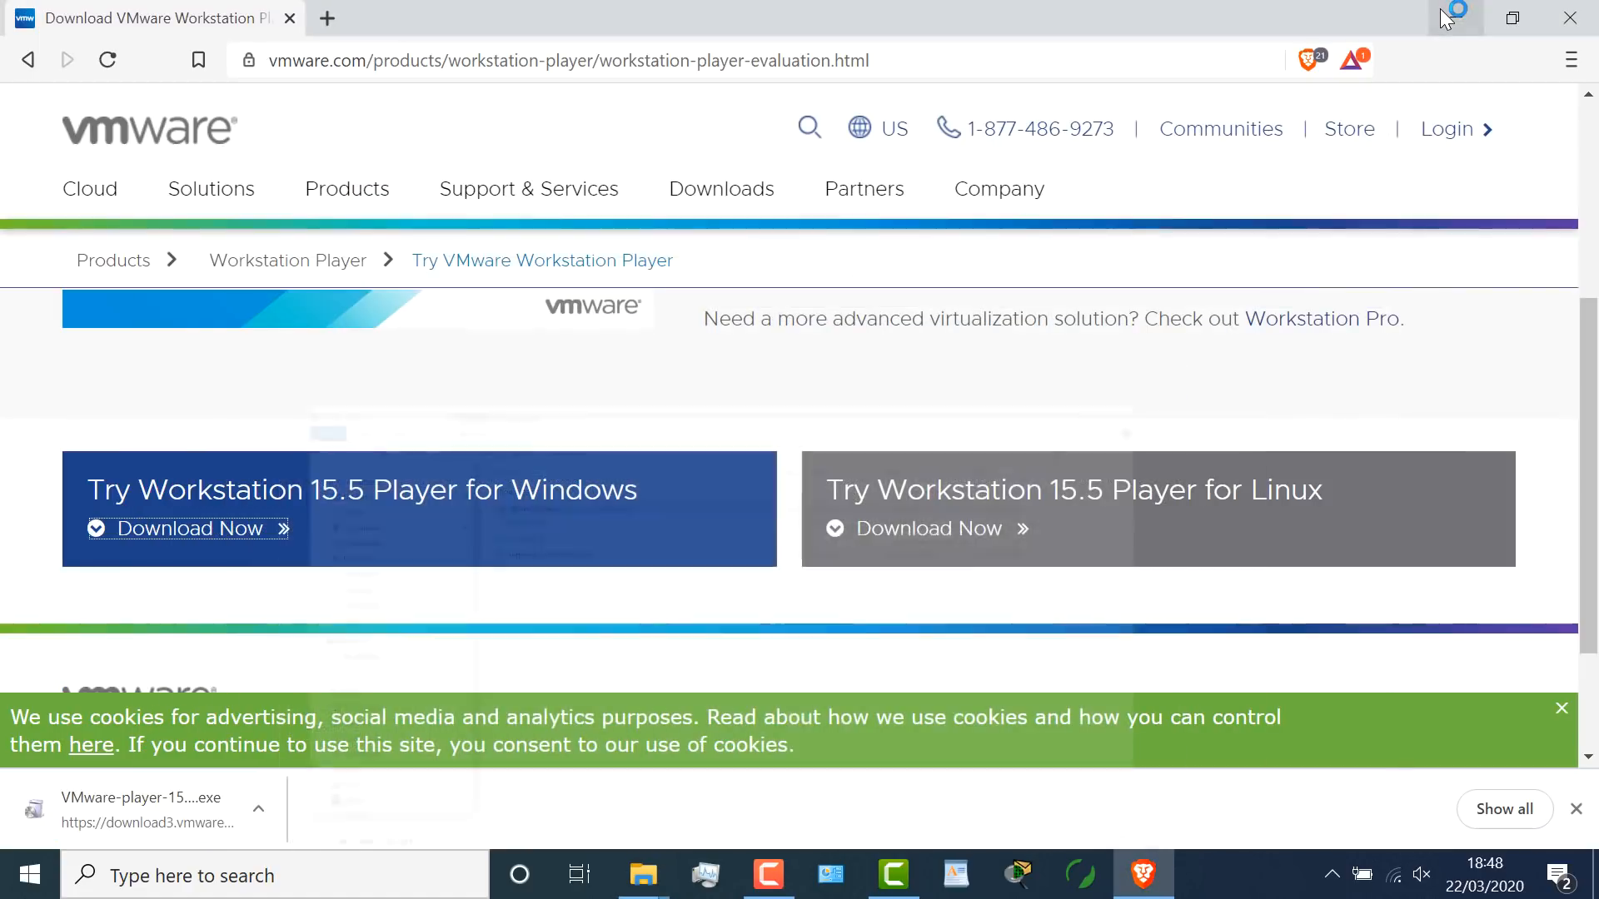
click(1447, 17)
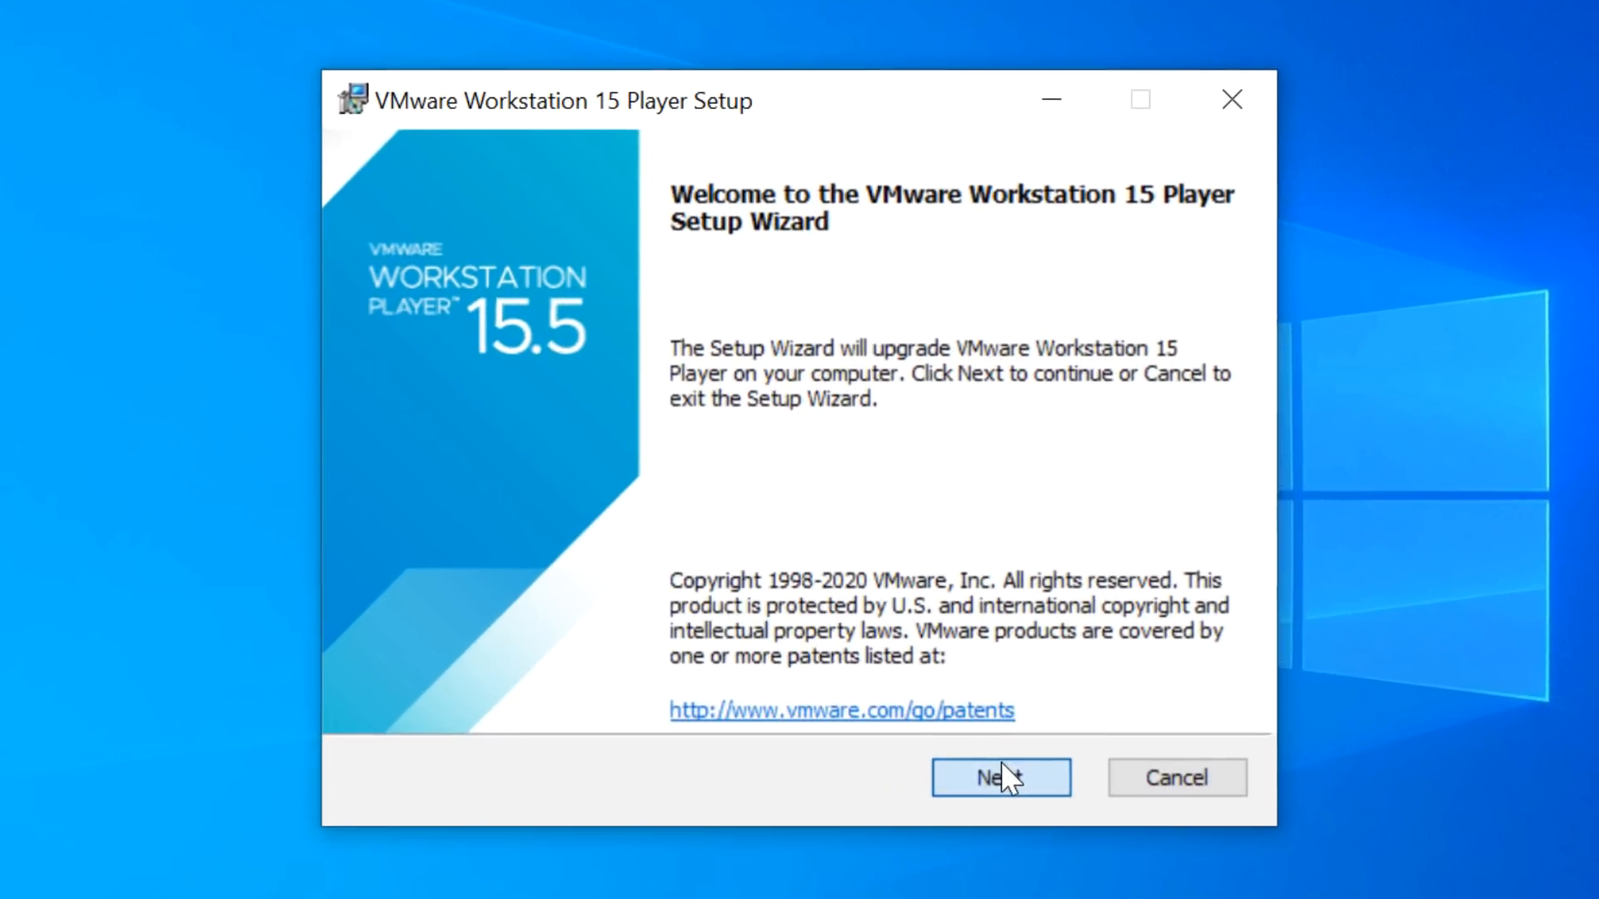
Accept the license agreement and continue to the installation page, keeping the default folder, update checks and both shortcuts, without the enhanced keyboard driver.
click(930, 628)
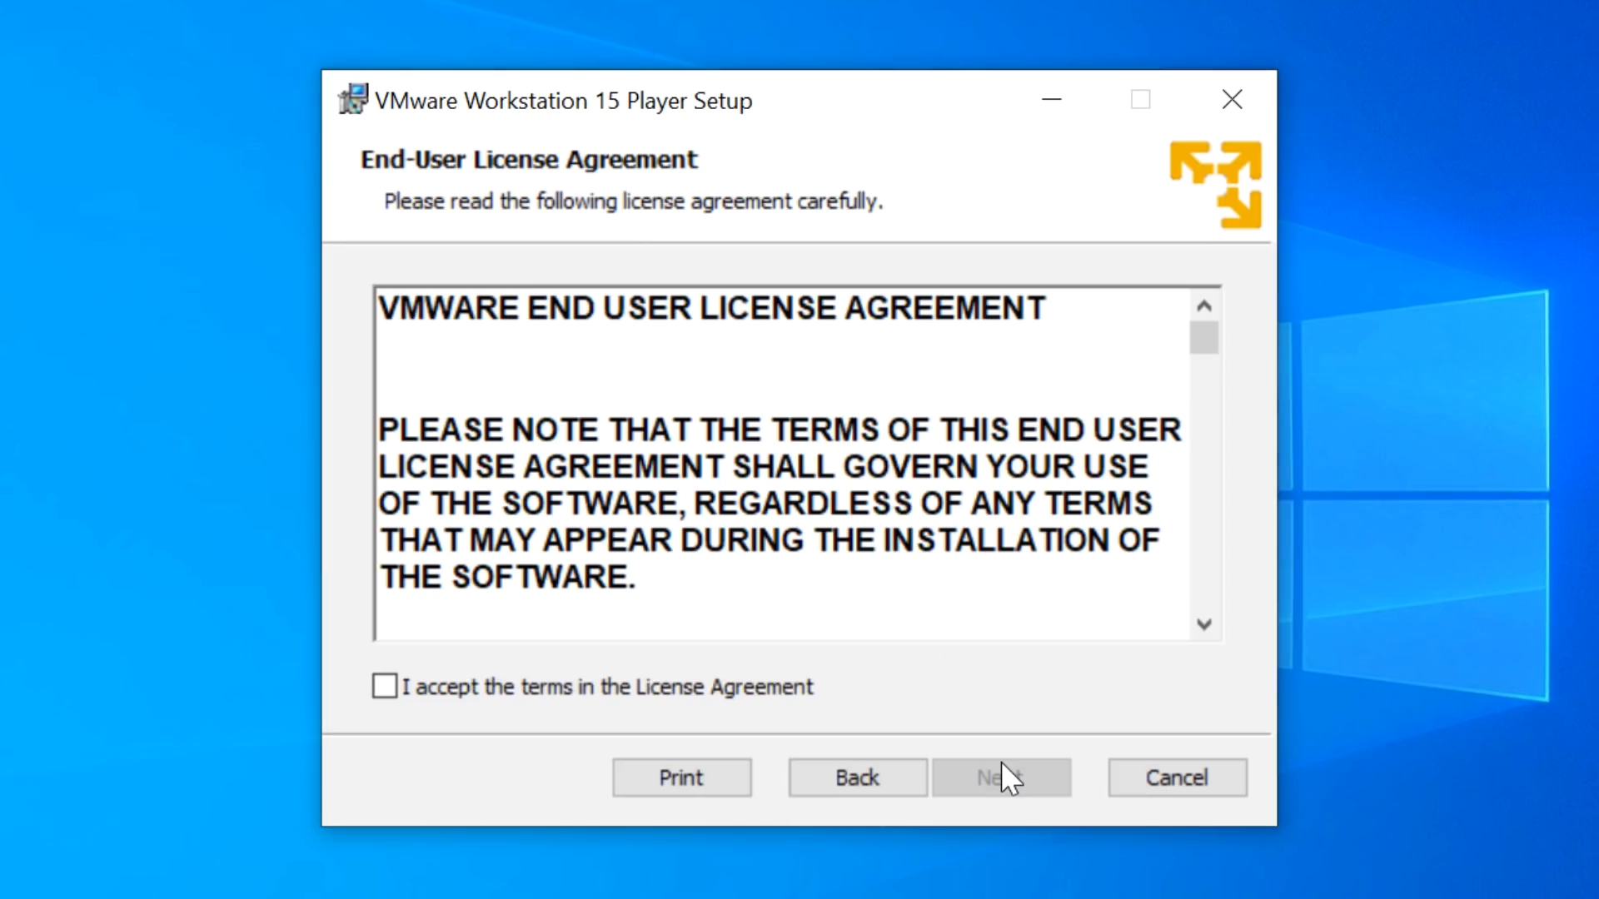
click(534, 692)
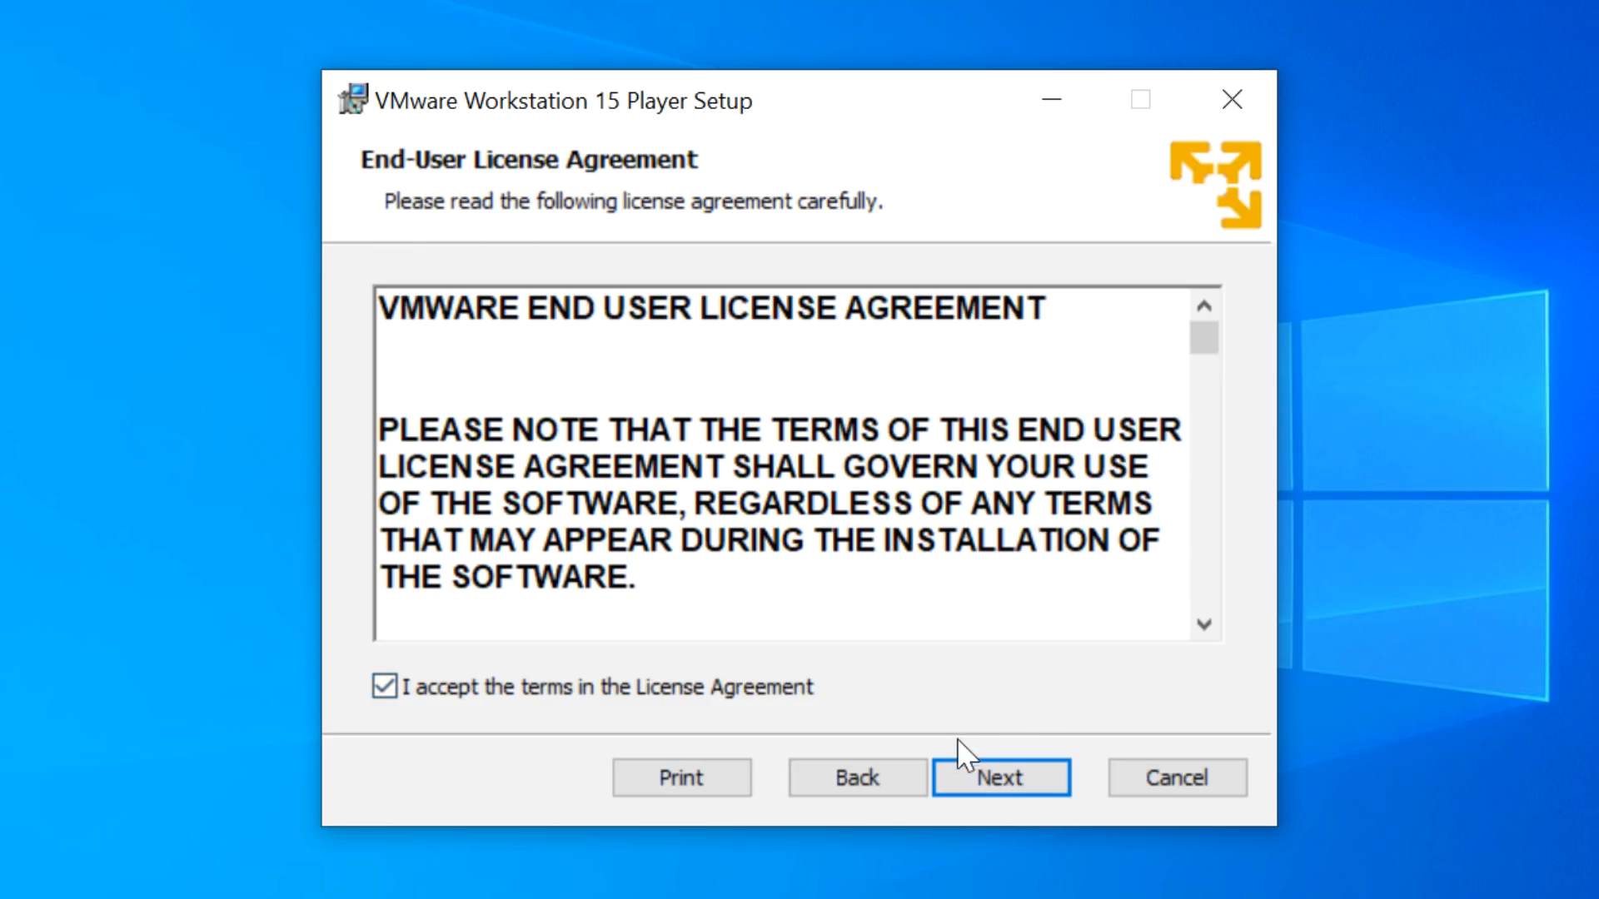
click(1005, 787)
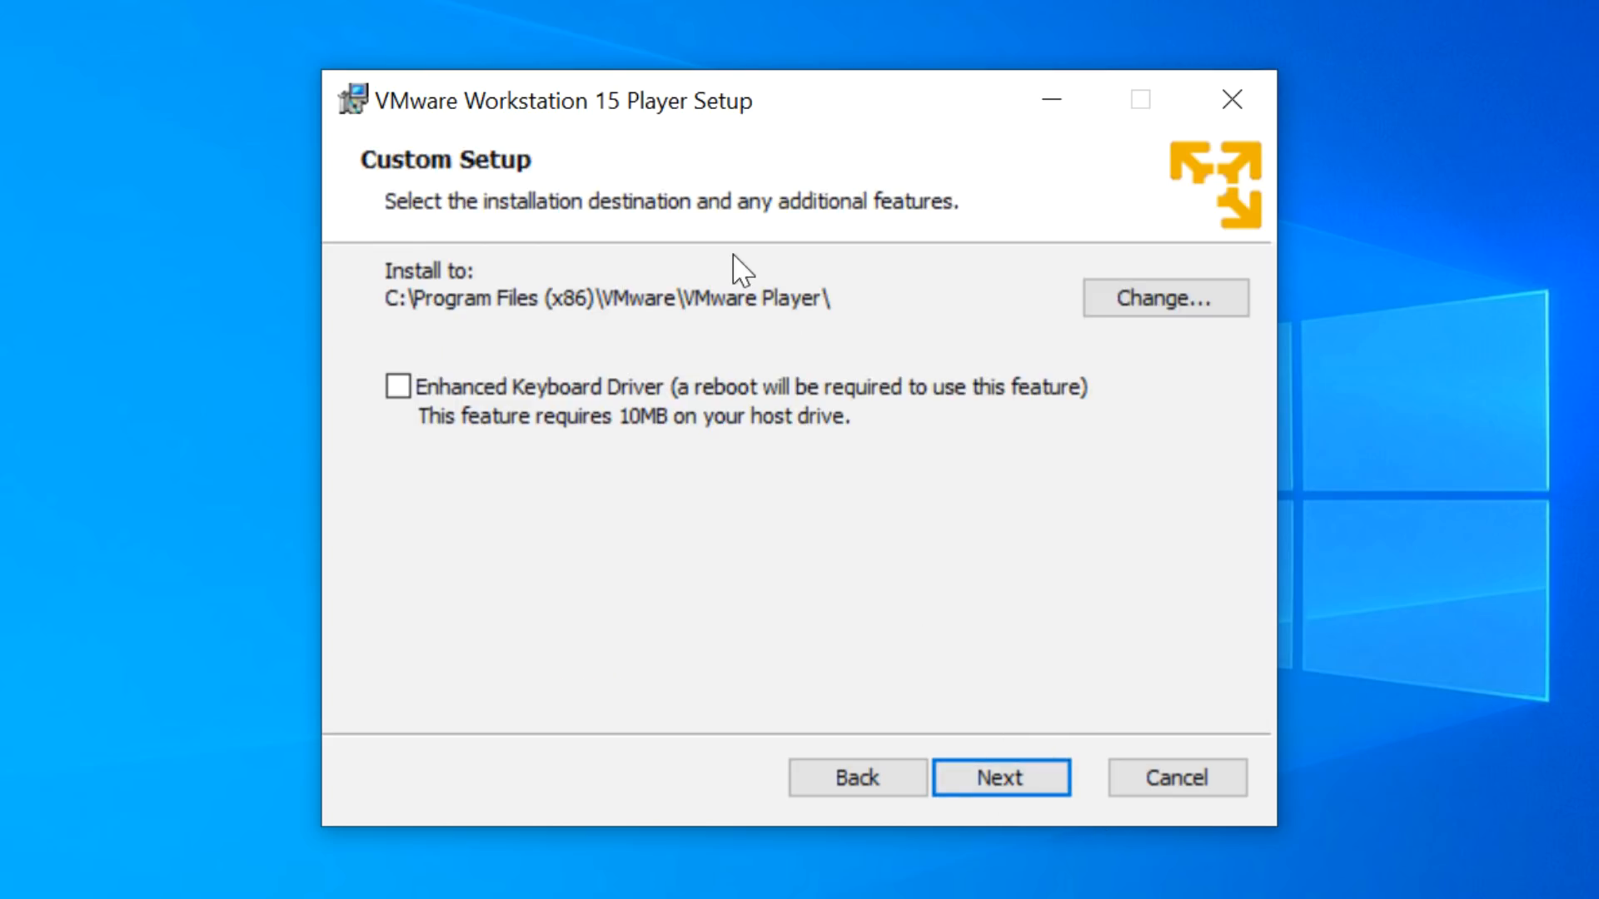
click(999, 777)
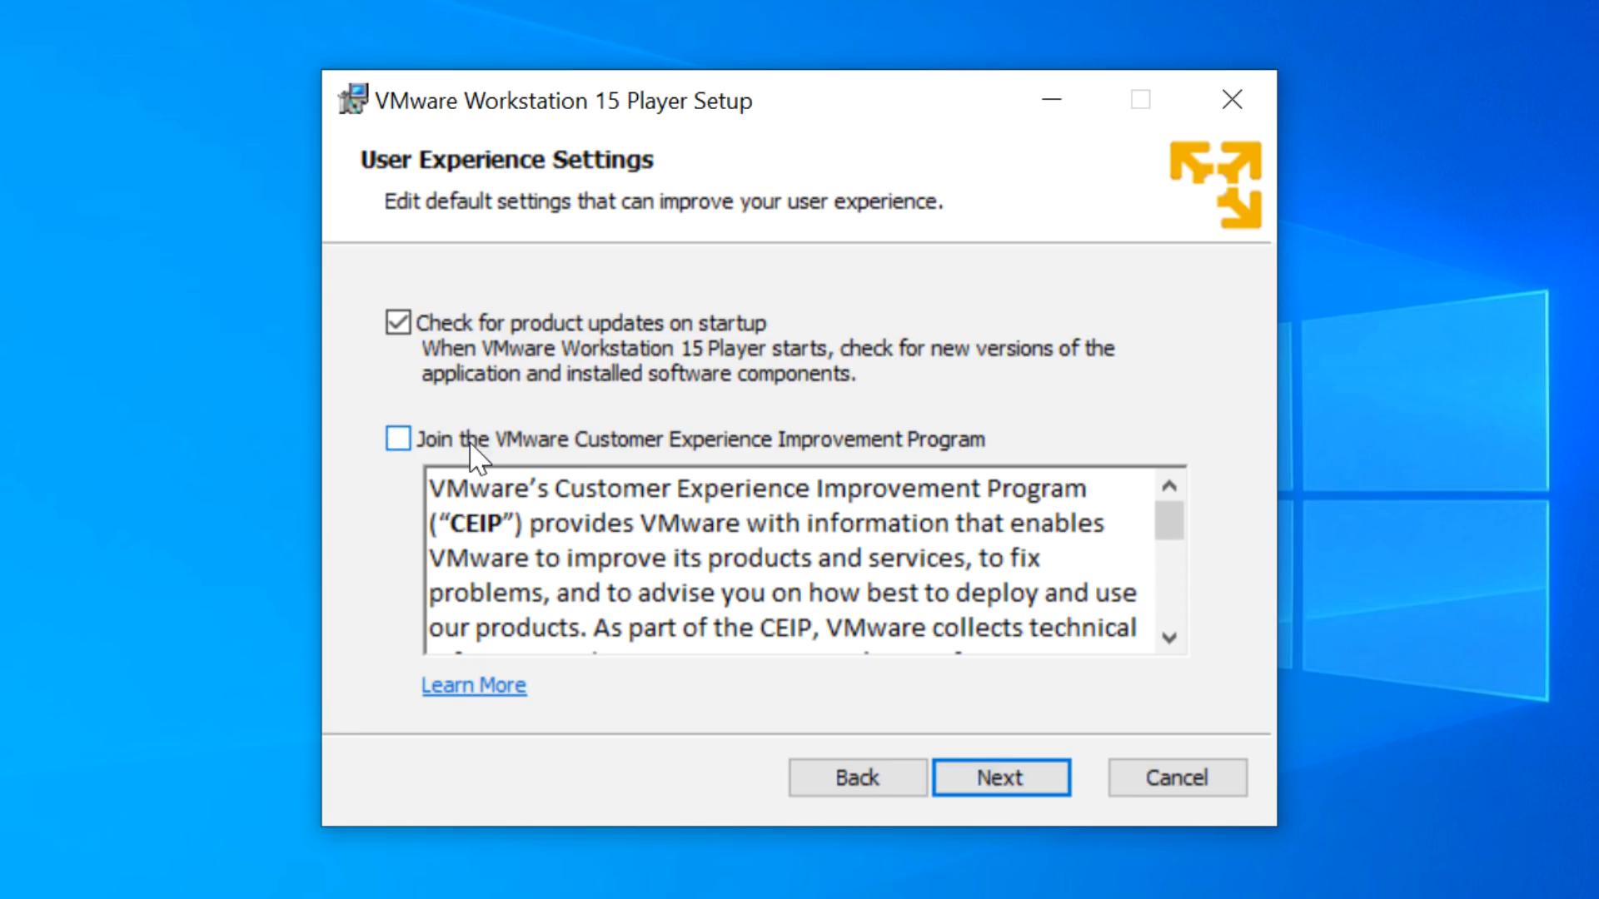
click(1013, 768)
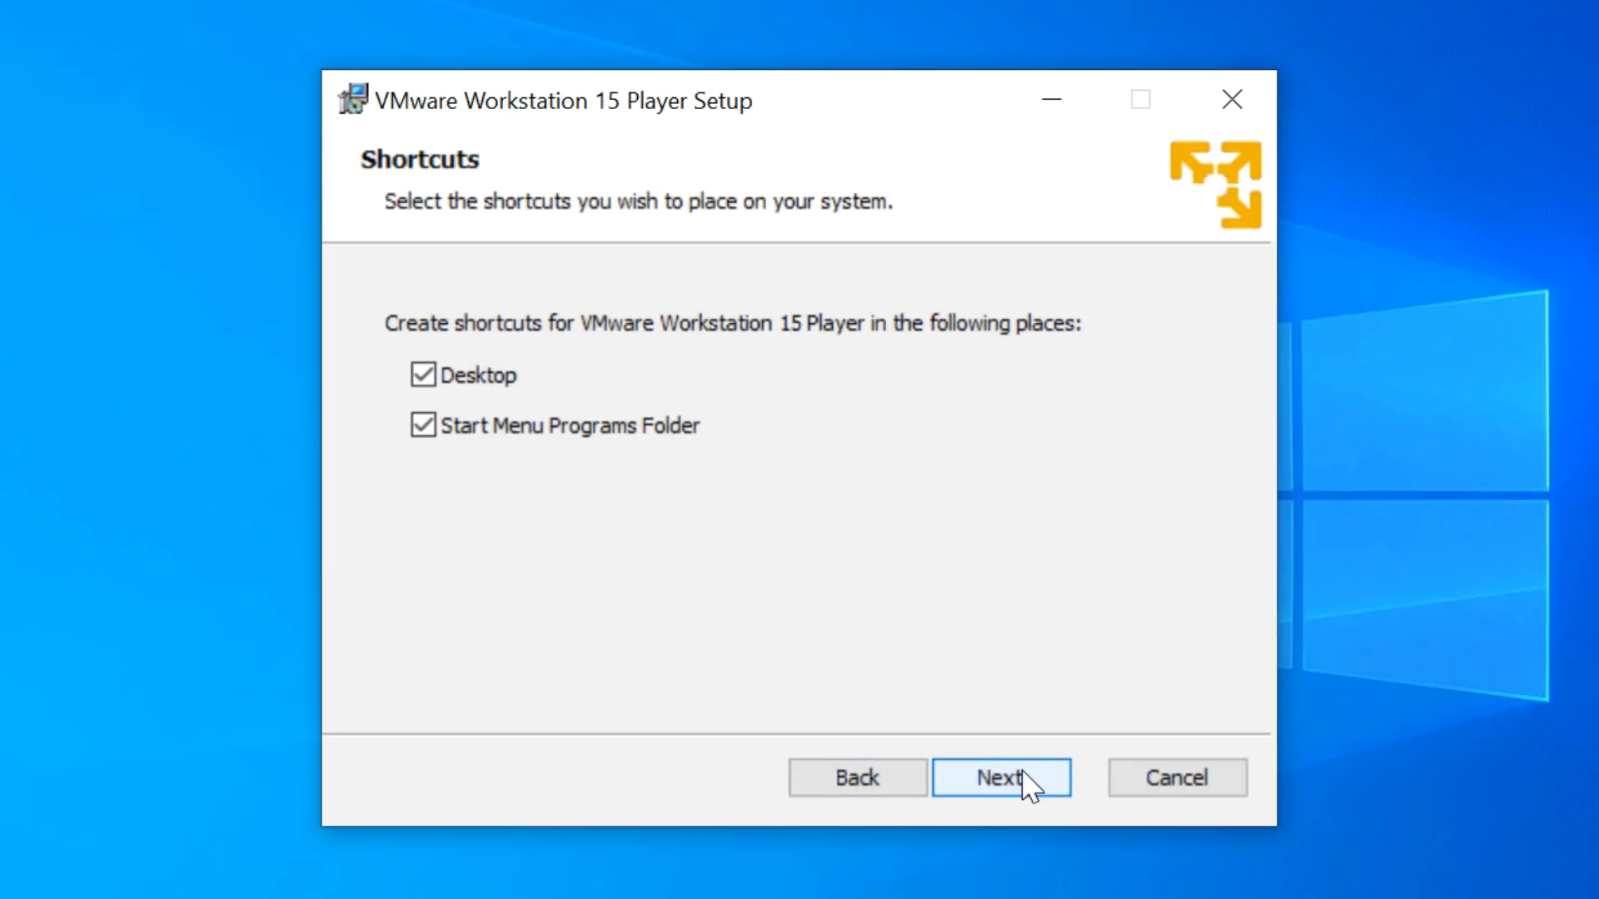
click(1022, 775)
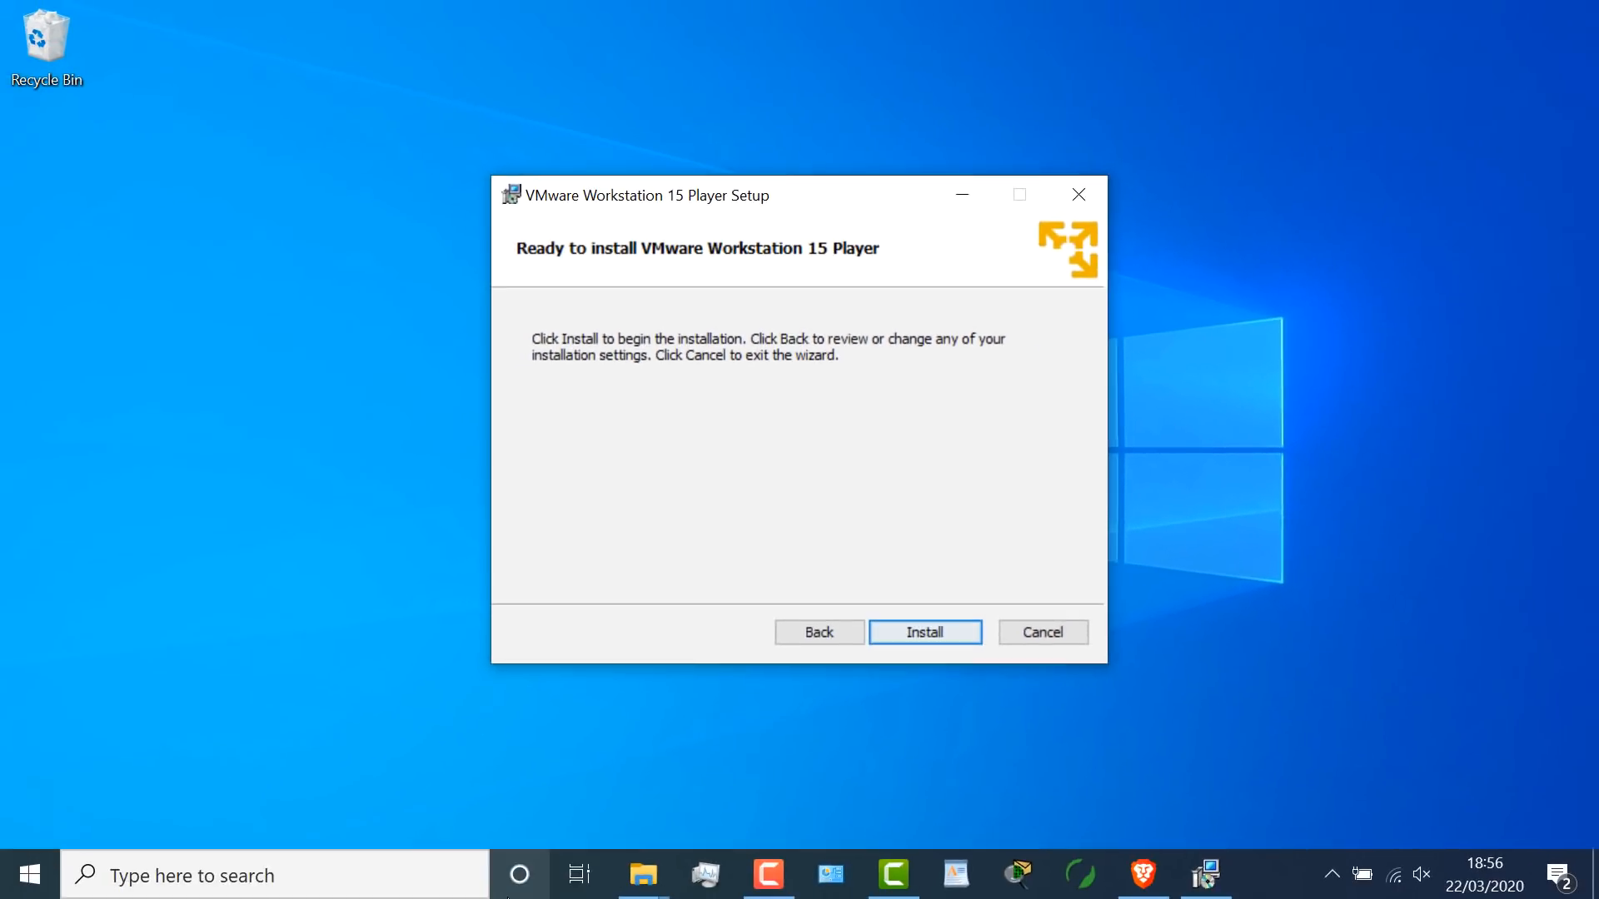
Open the network adapter list through Control Panel's Network and Sharing Centre and inspect the existing adapters, including VirtualBox Host-Only Network.
click(330, 876)
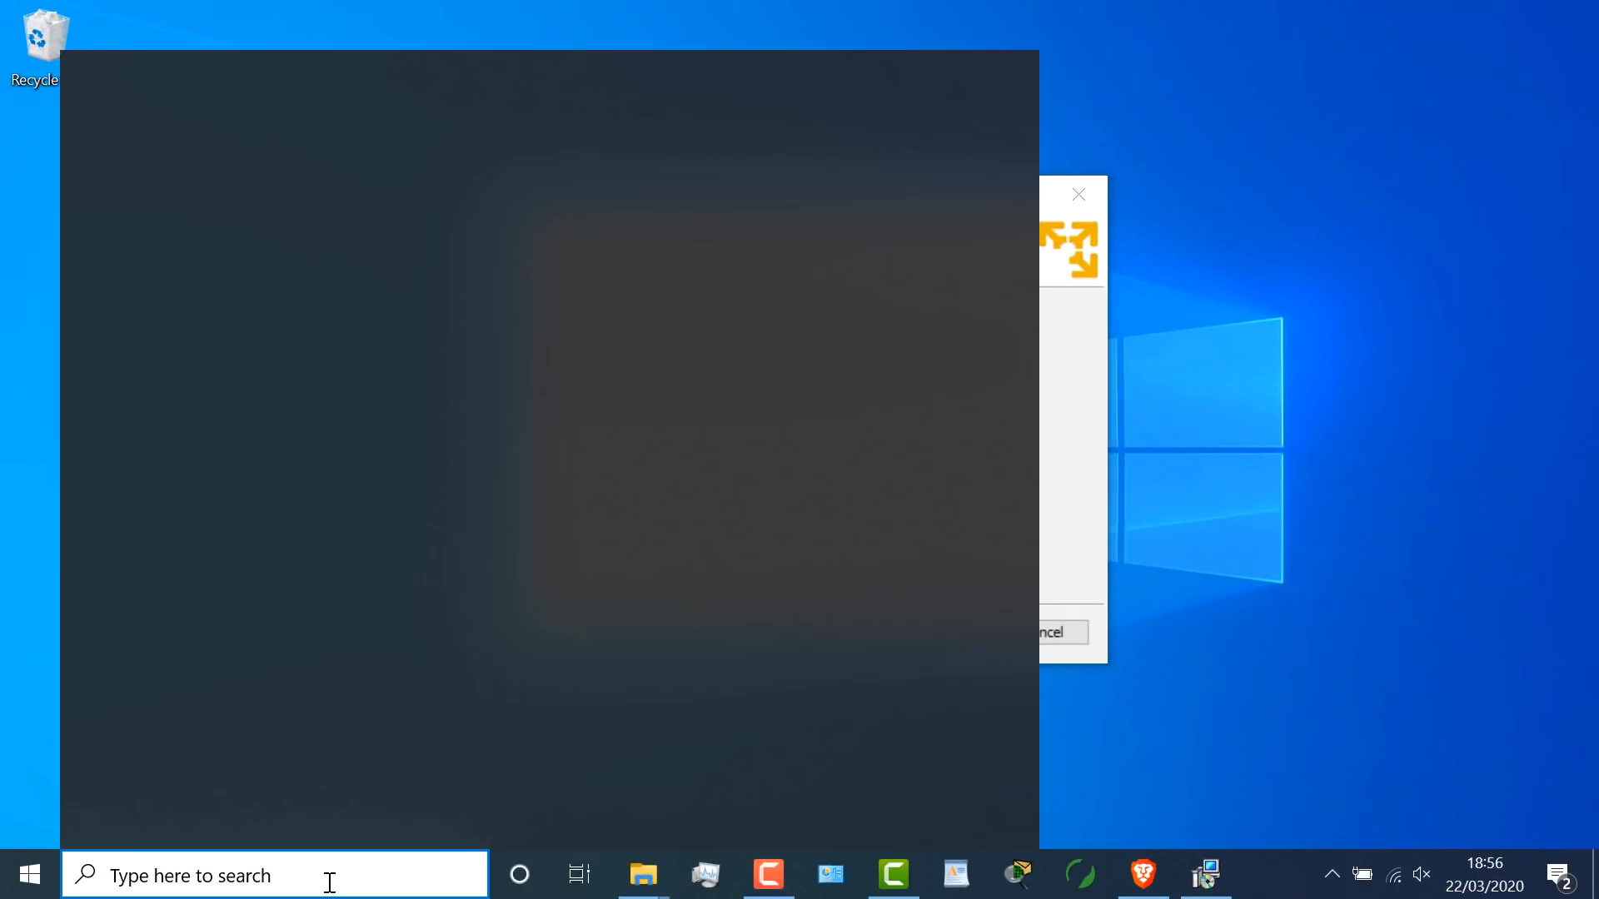
text(contorl)
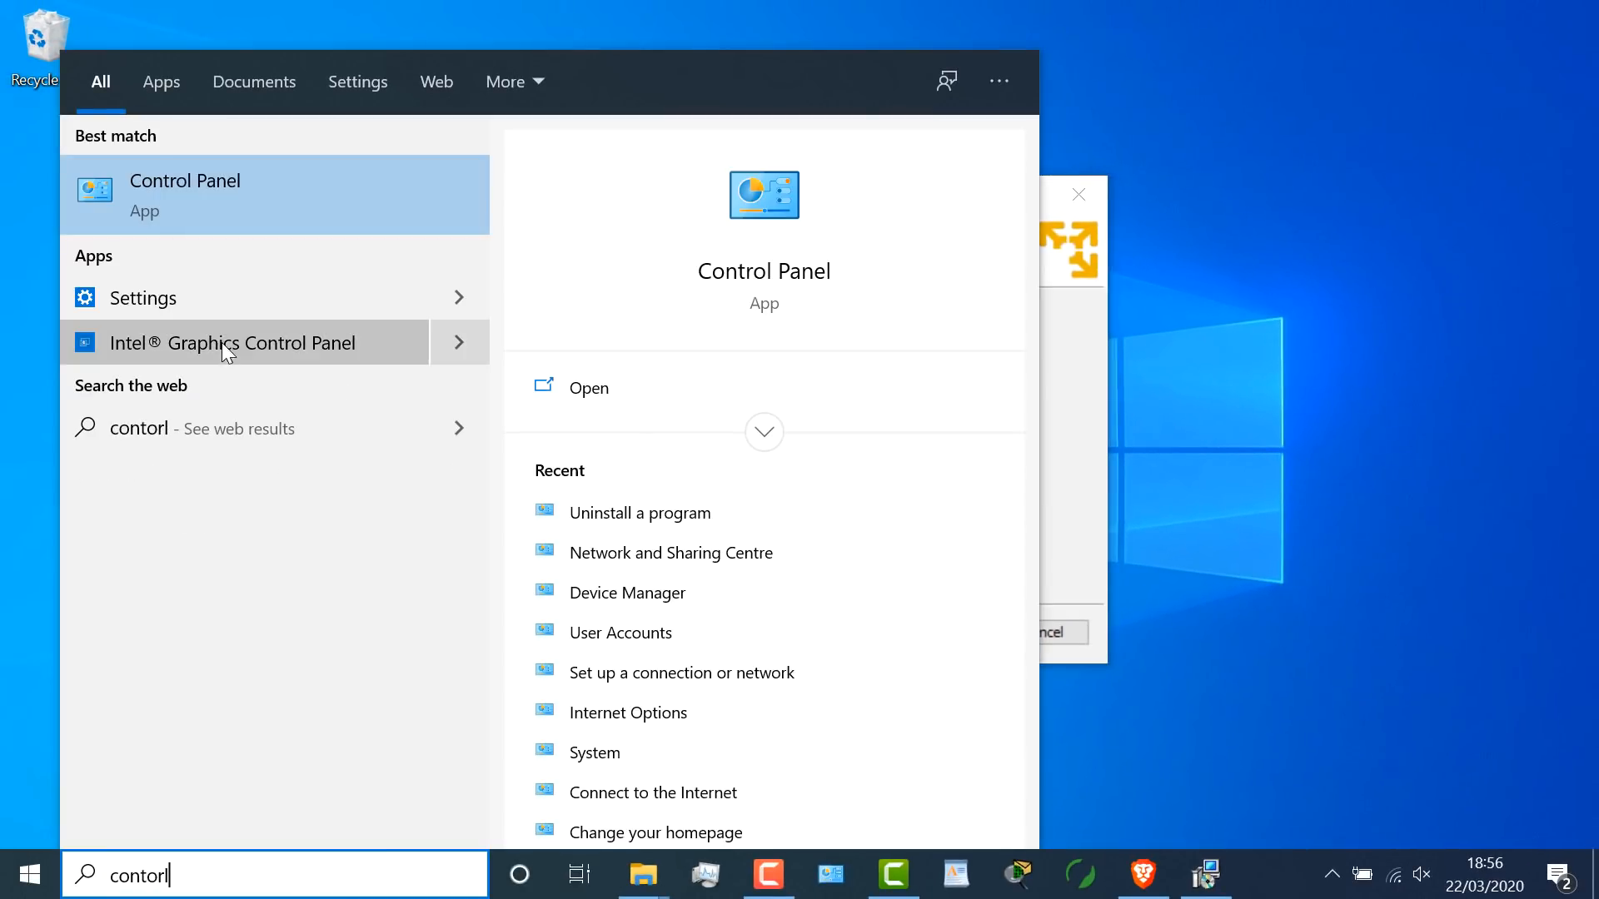
click(197, 198)
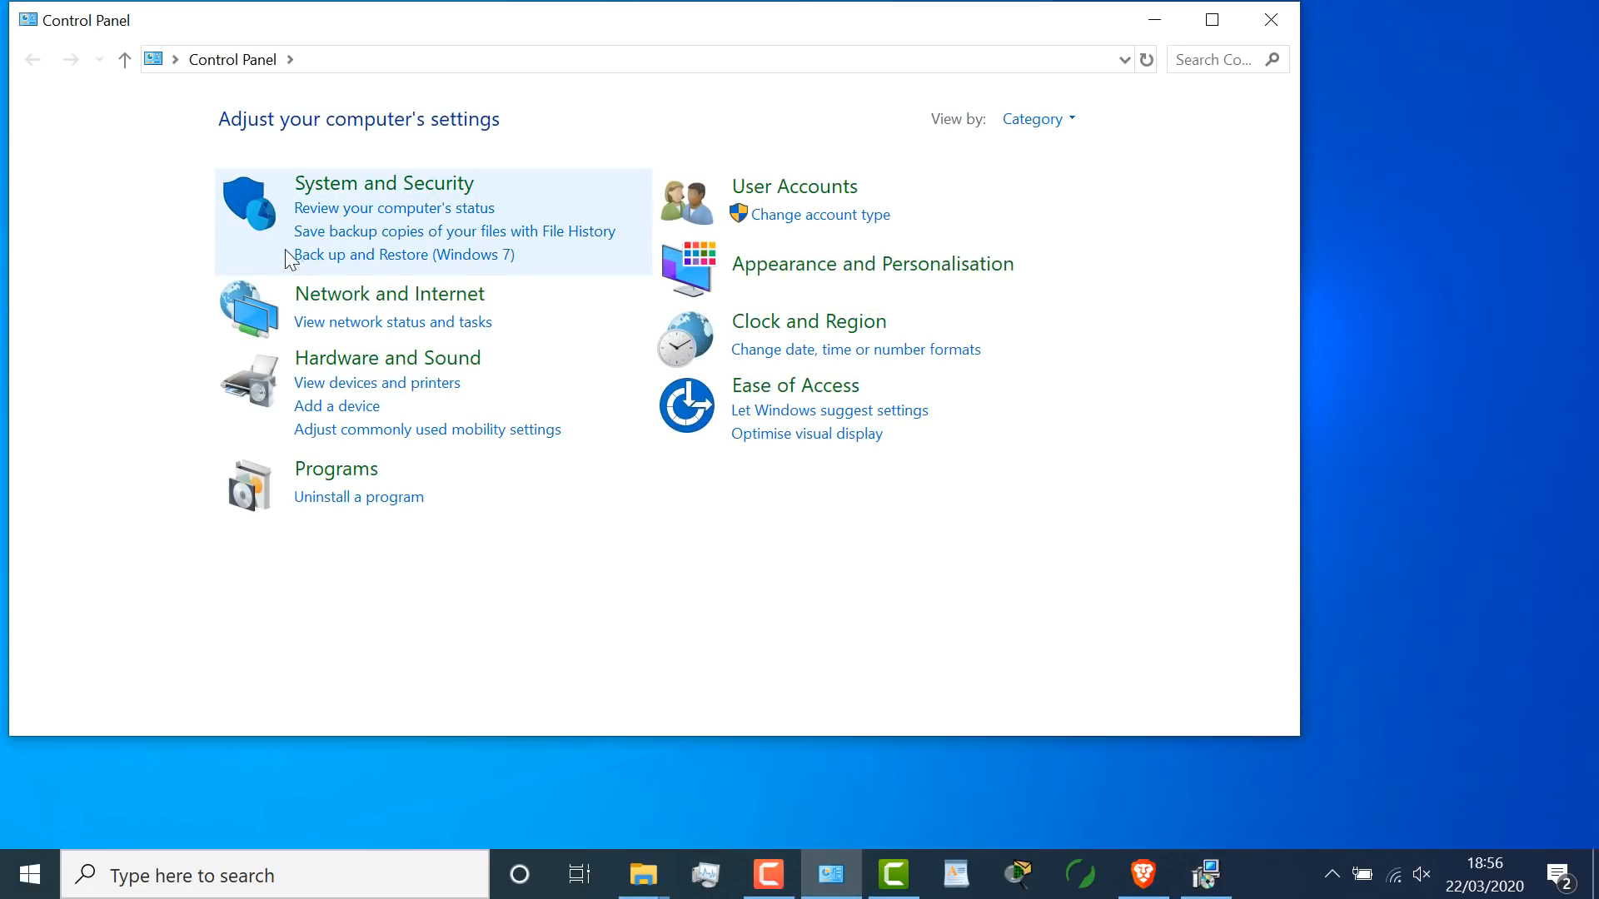
click(393, 315)
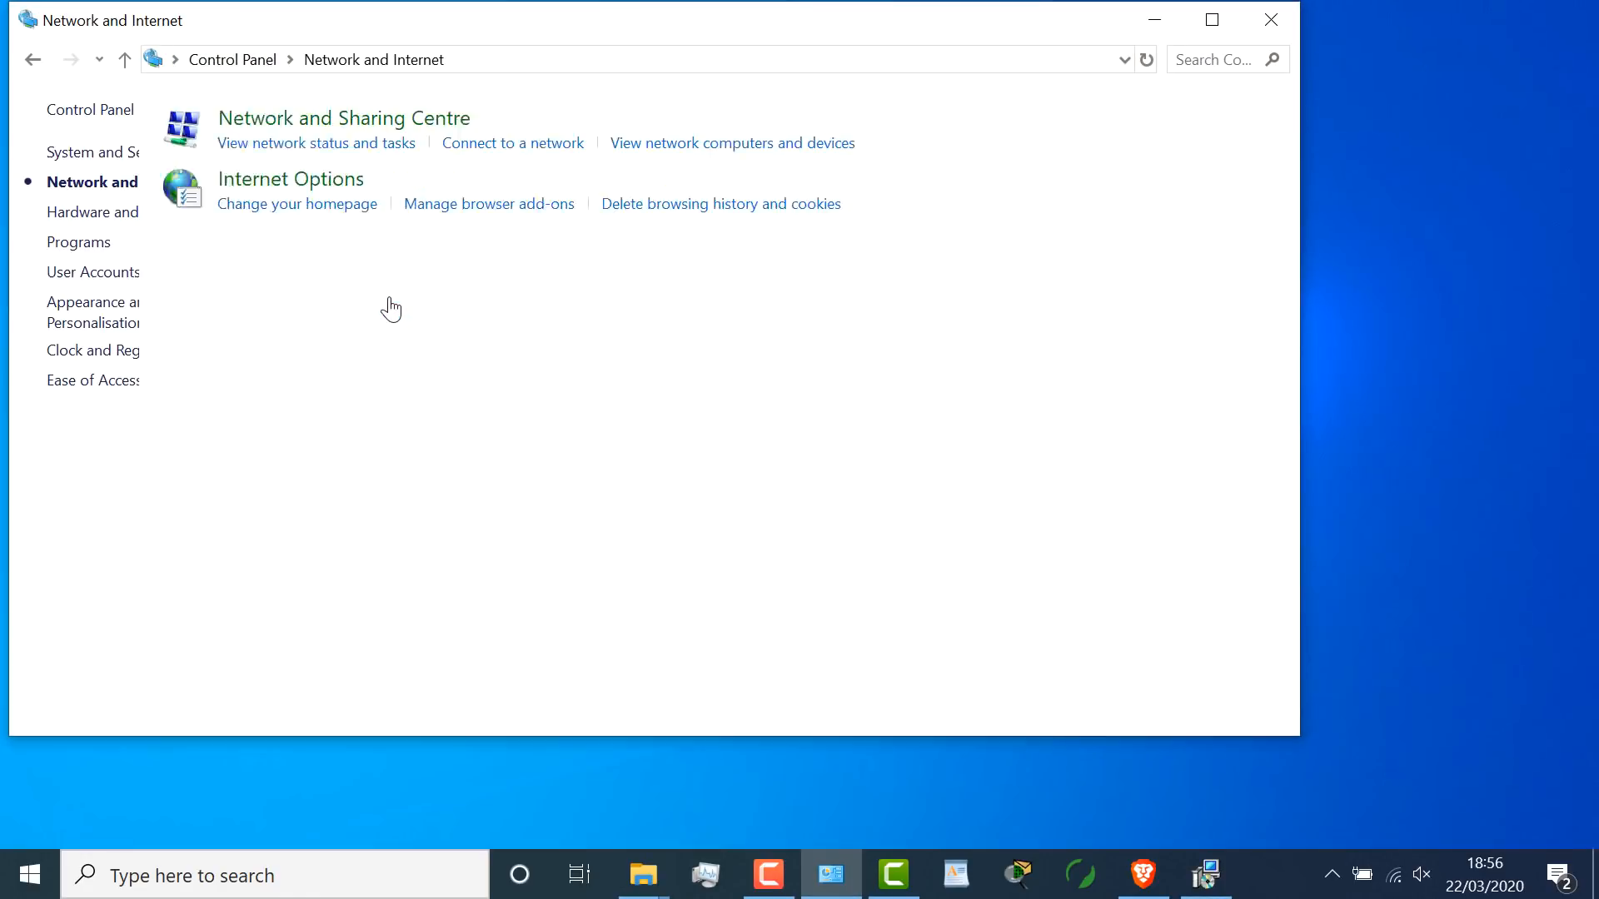
click(429, 124)
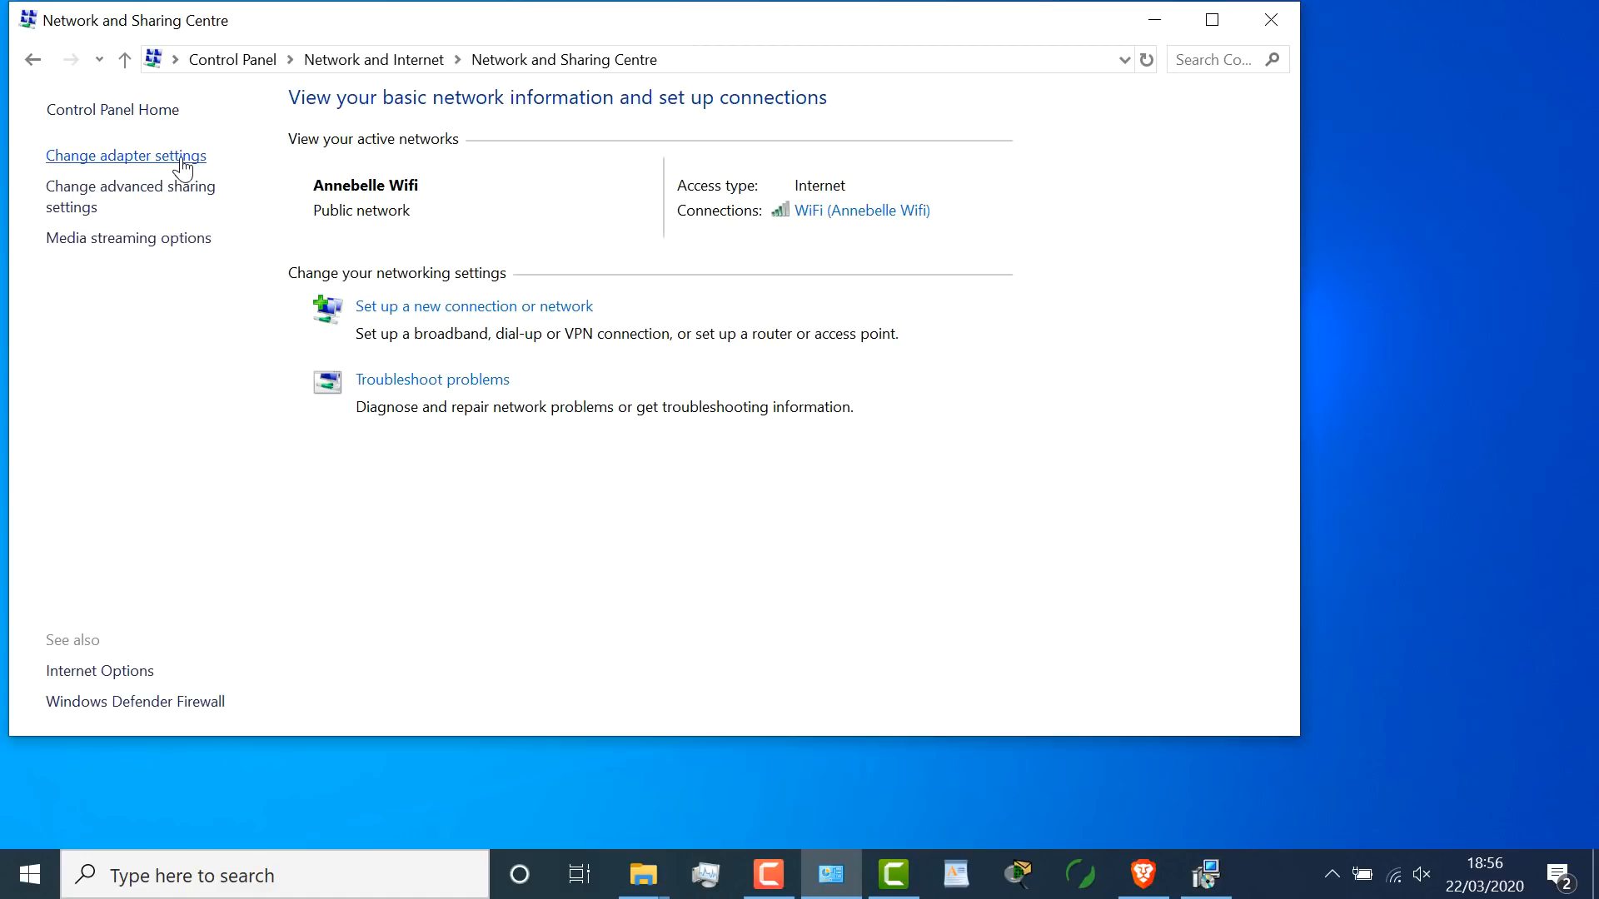
click(183, 165)
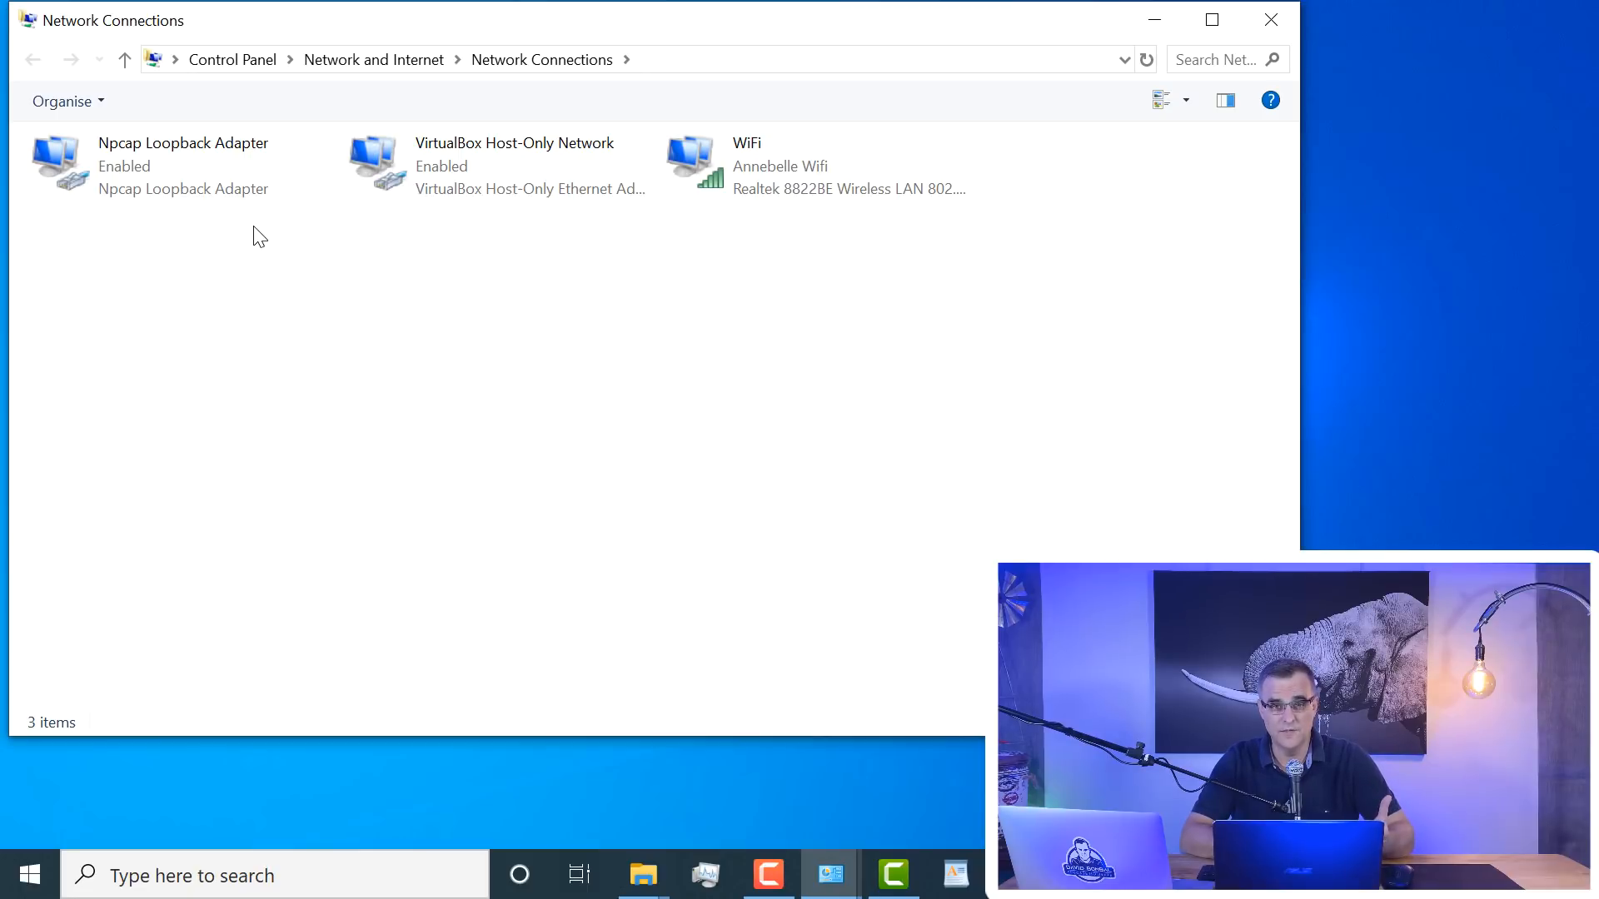
click(419, 167)
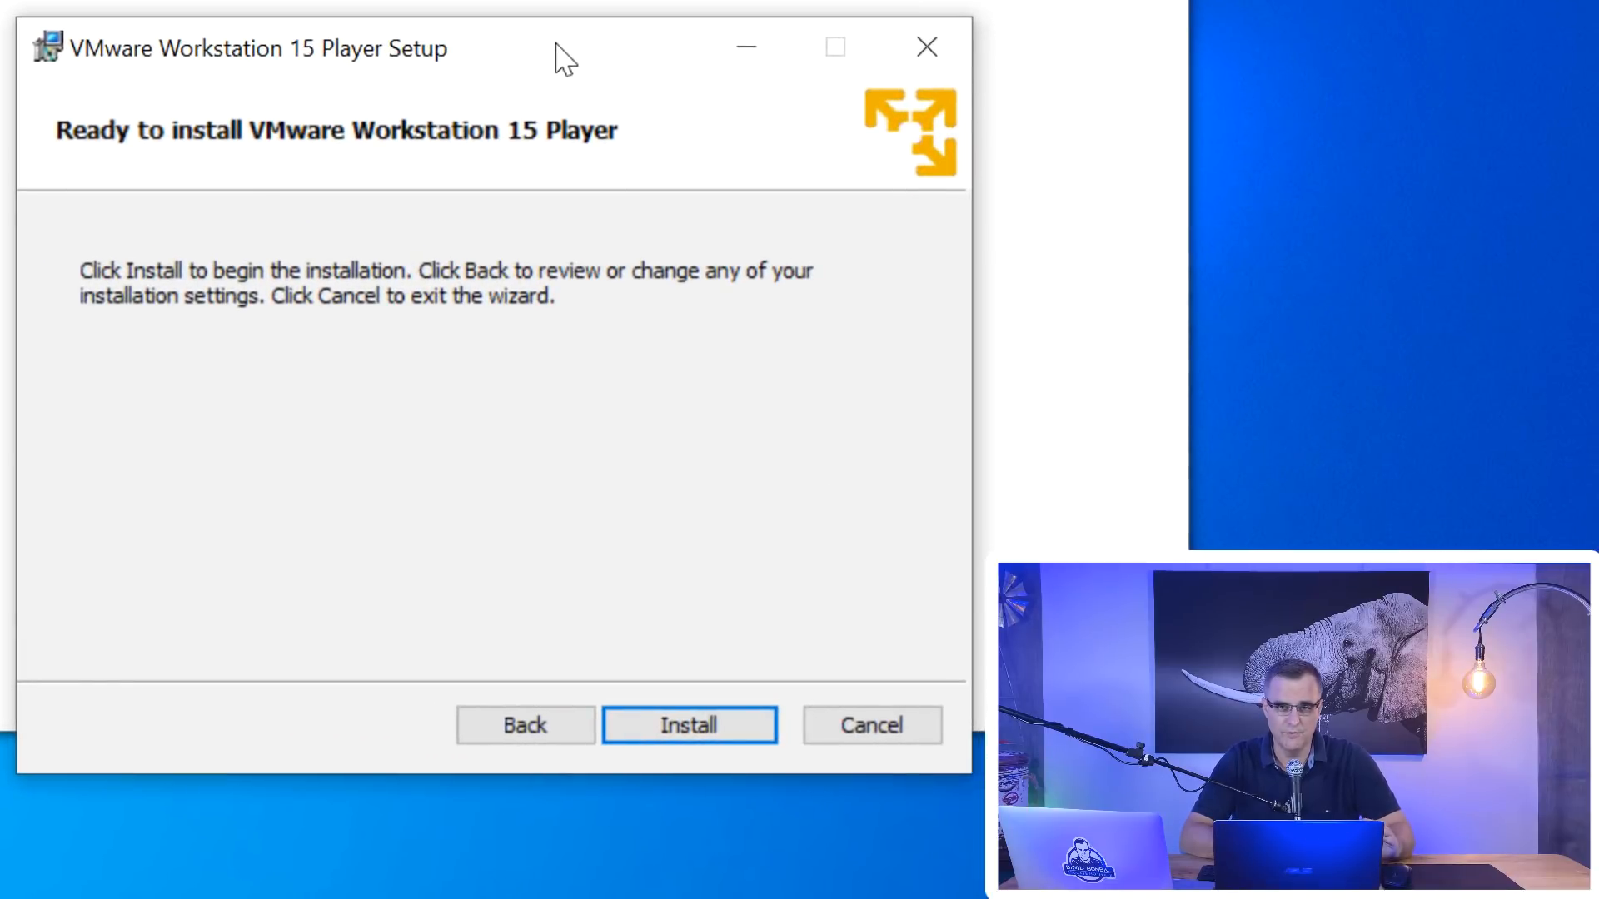
Install VMware Workstation 15 Player, finish the setup wizard, and clear the network windows off the desktop.
click(721, 733)
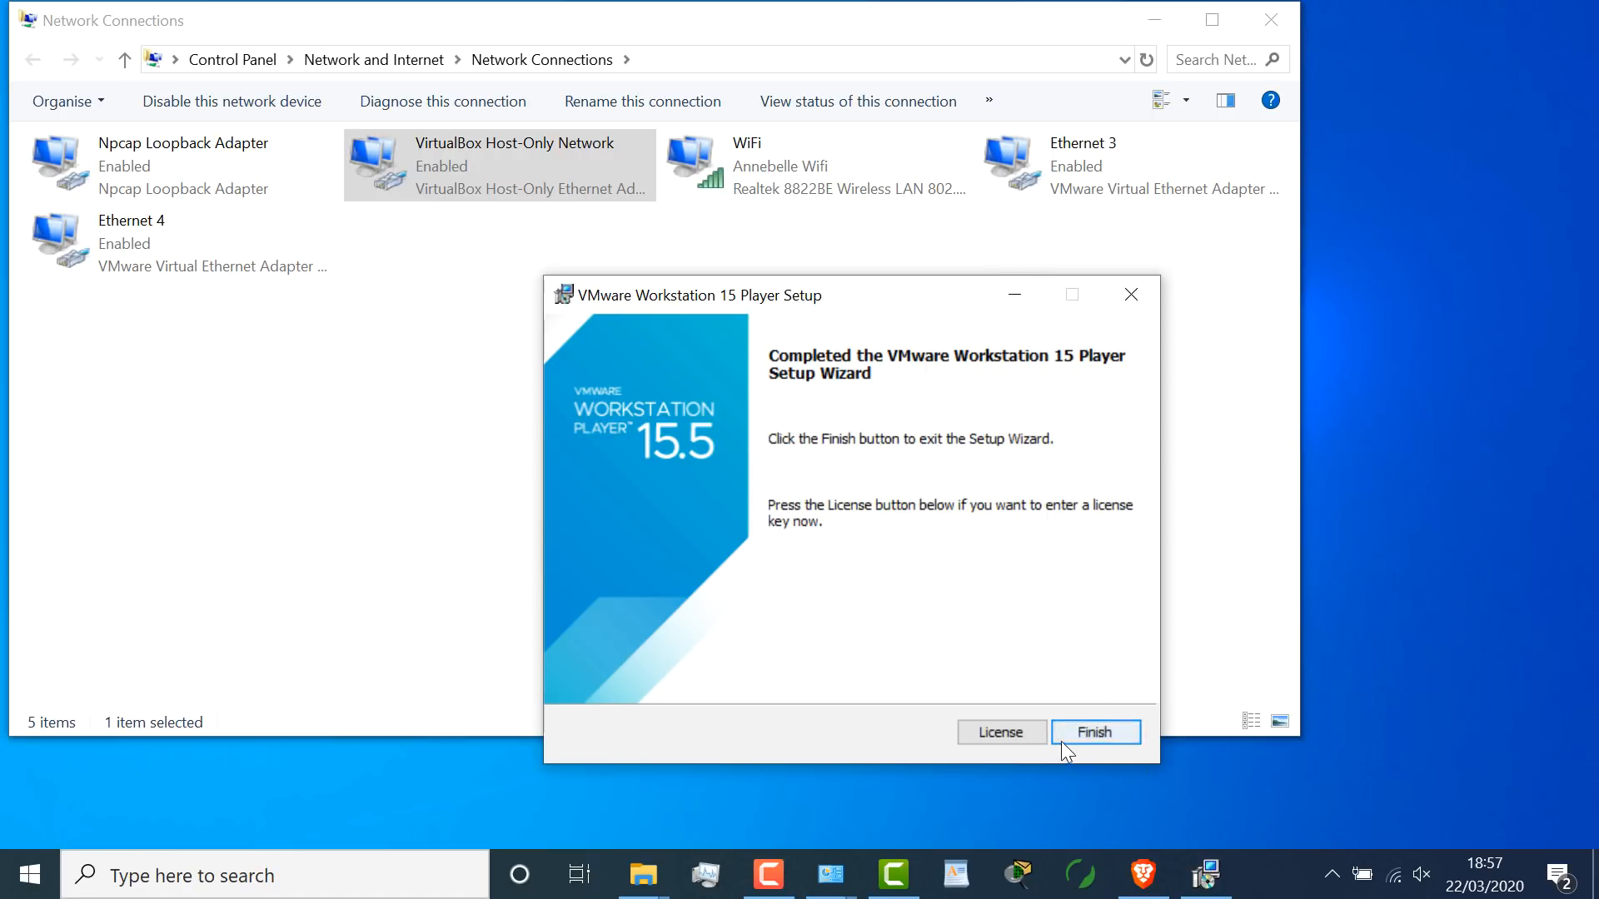
click(1059, 736)
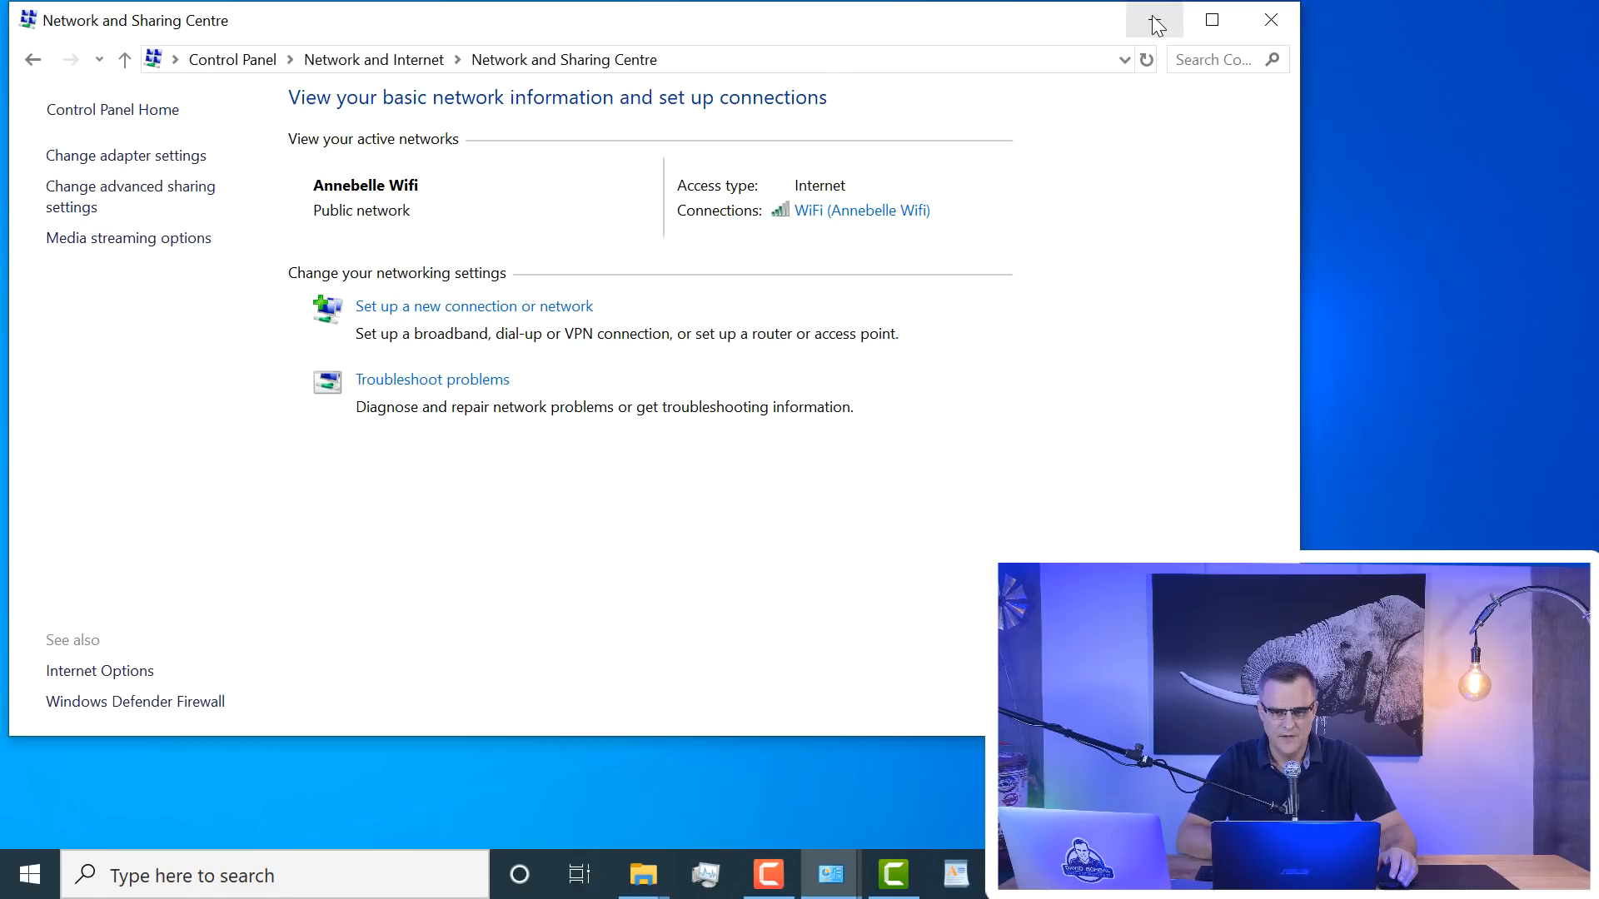
click(1152, 15)
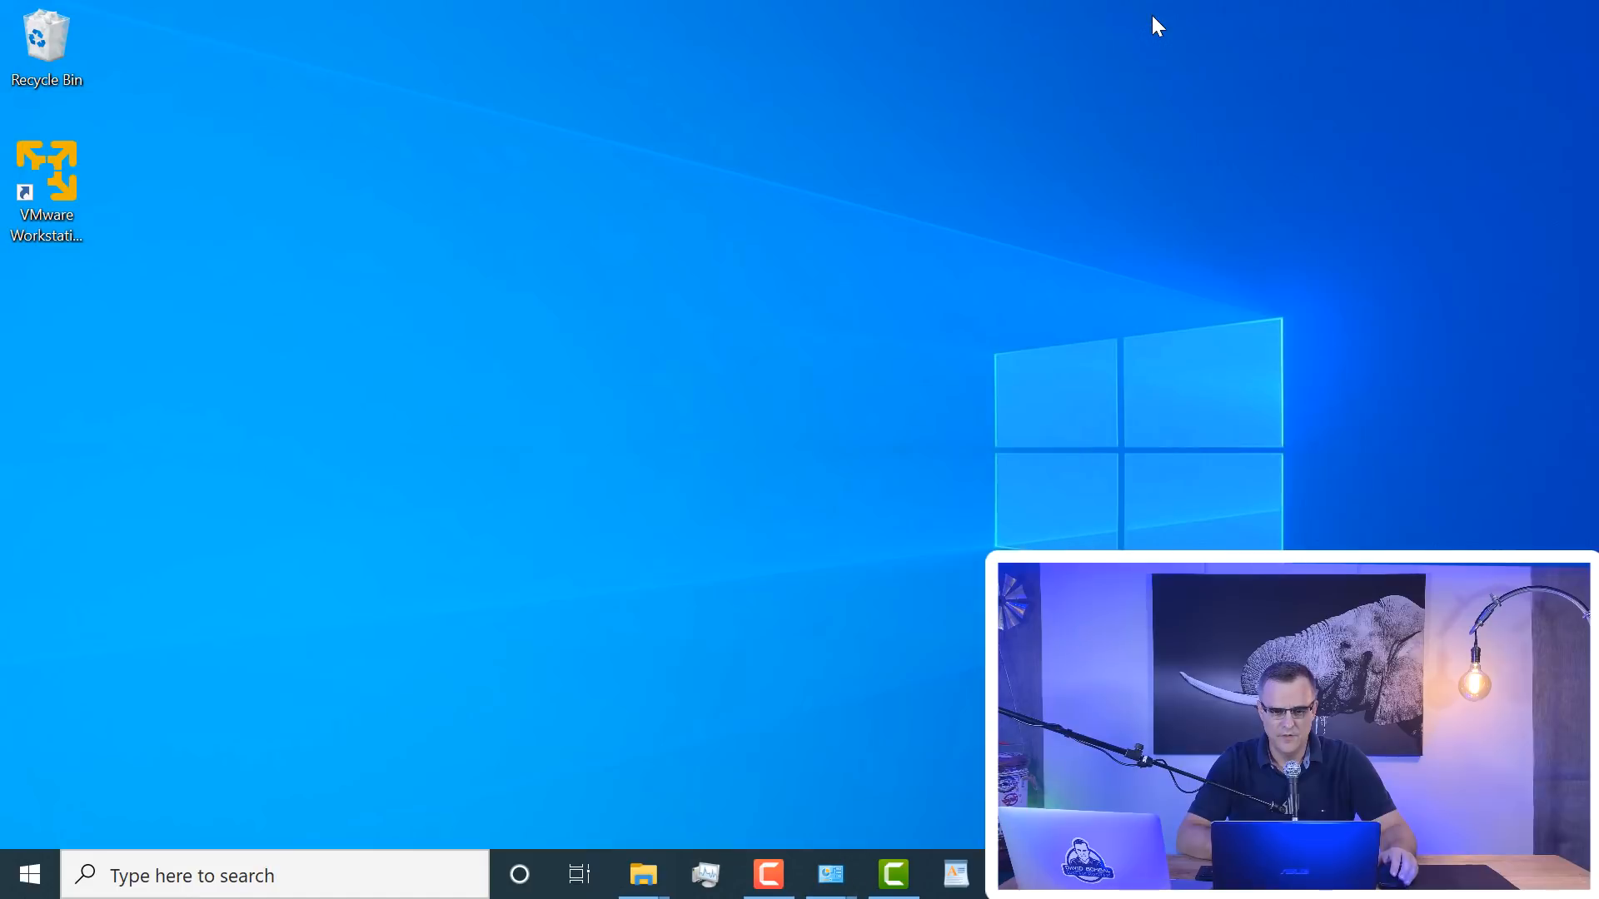
Launch VMware Workstation 15 Player from the desktop and move its window higher on the screen.
click(41, 150)
double_click(41, 152)
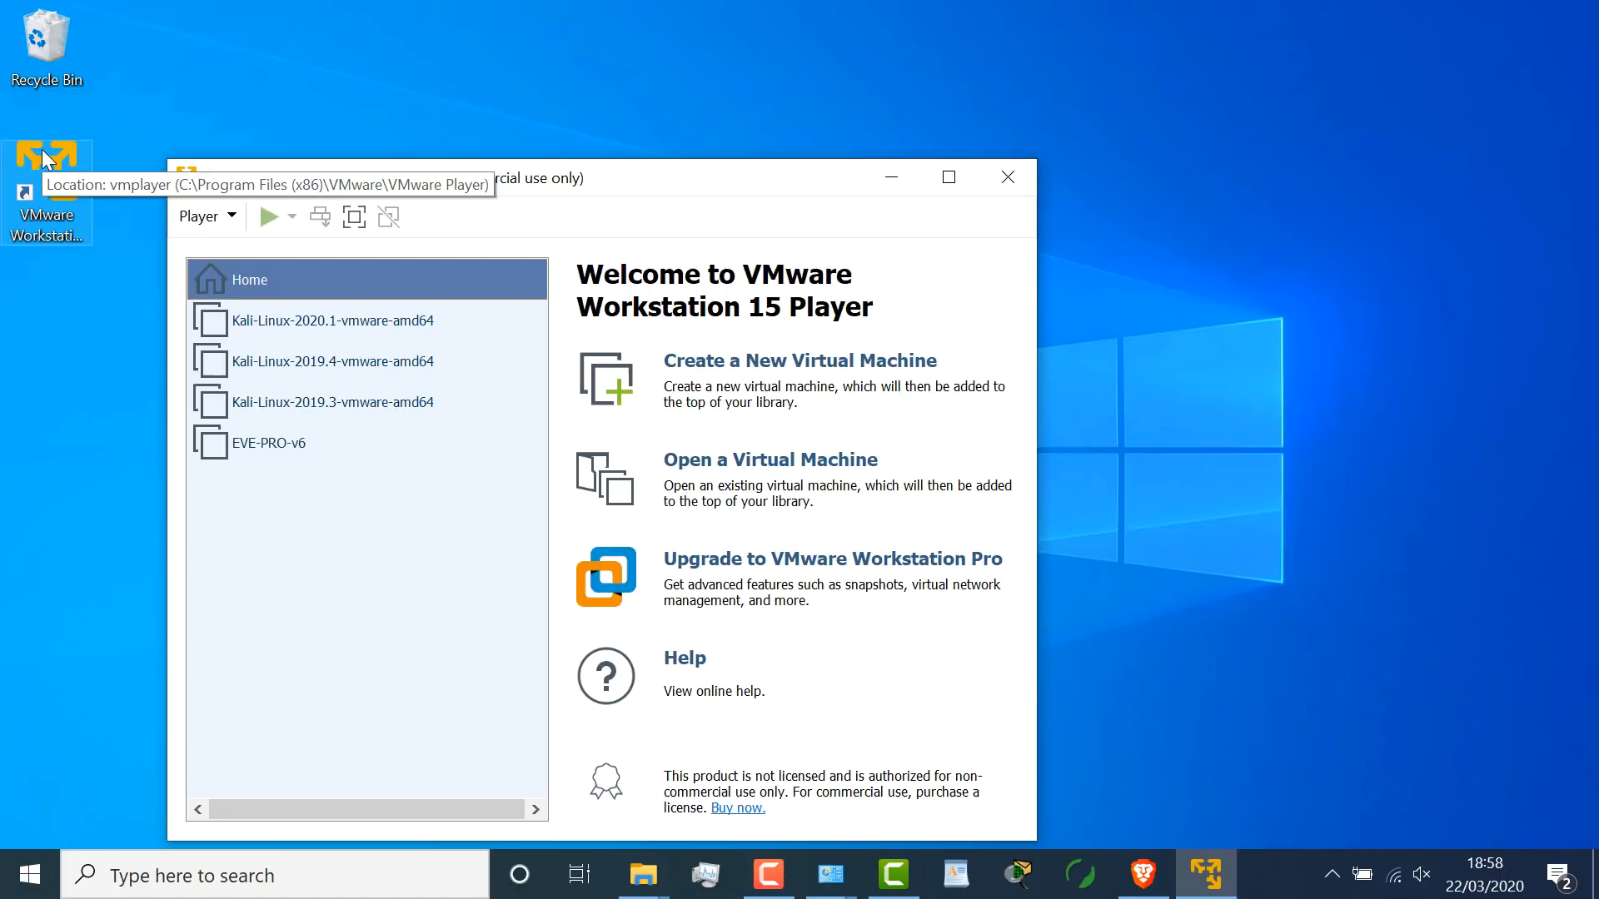
drag(554, 178, 558, 80)
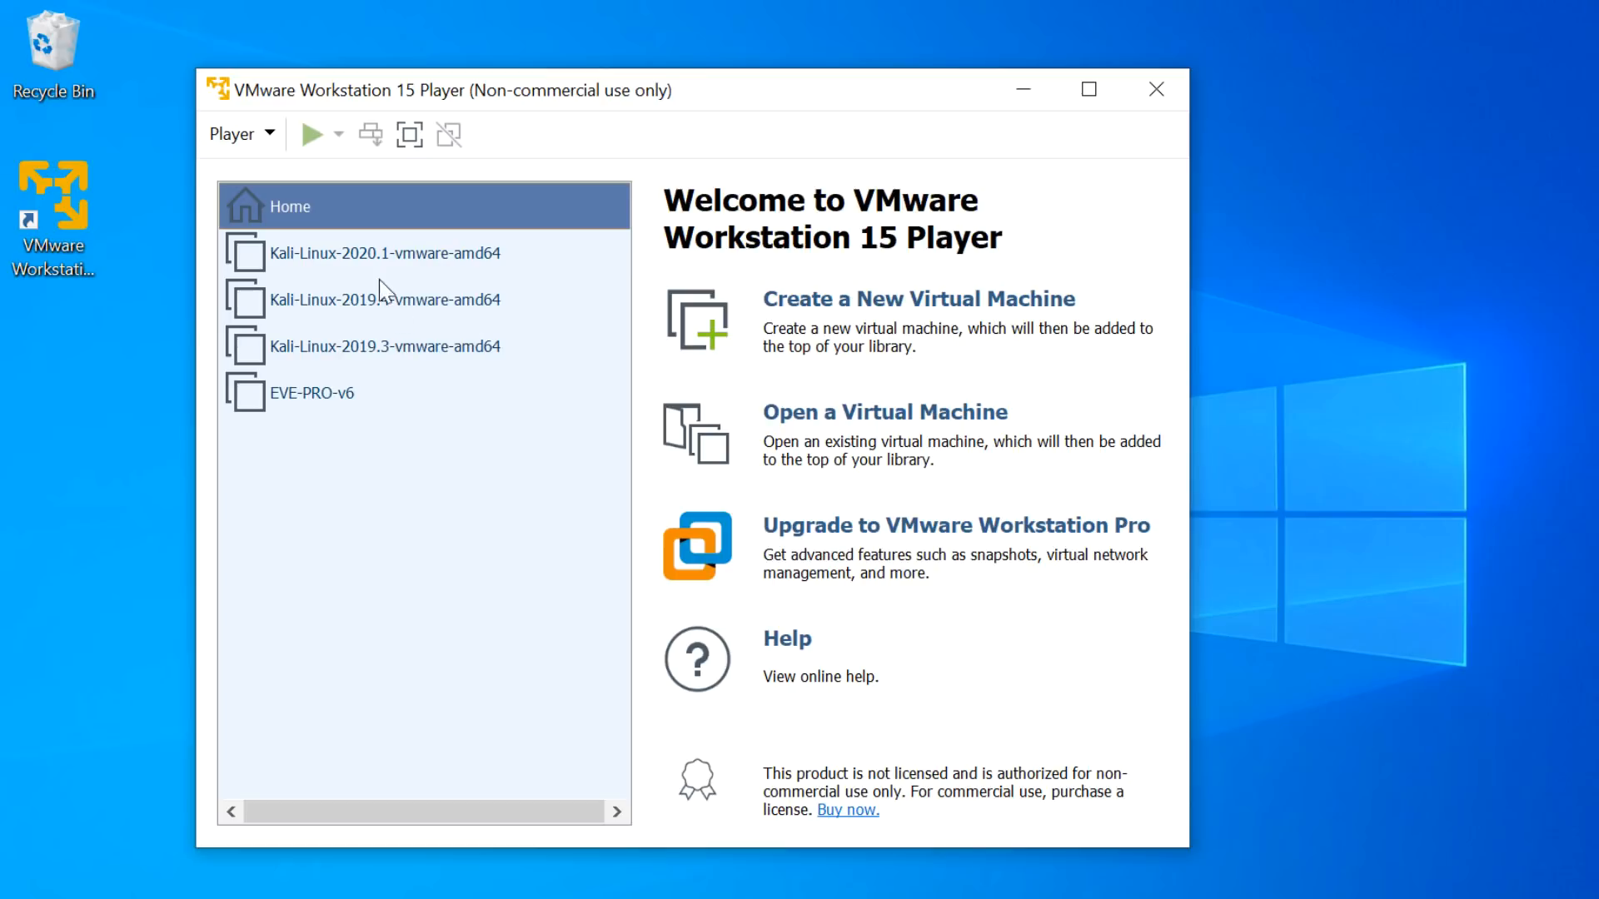
Look through the existing virtual machines in the library, including the Kali Linux entries and EVE-PRO-v6.
click(367, 258)
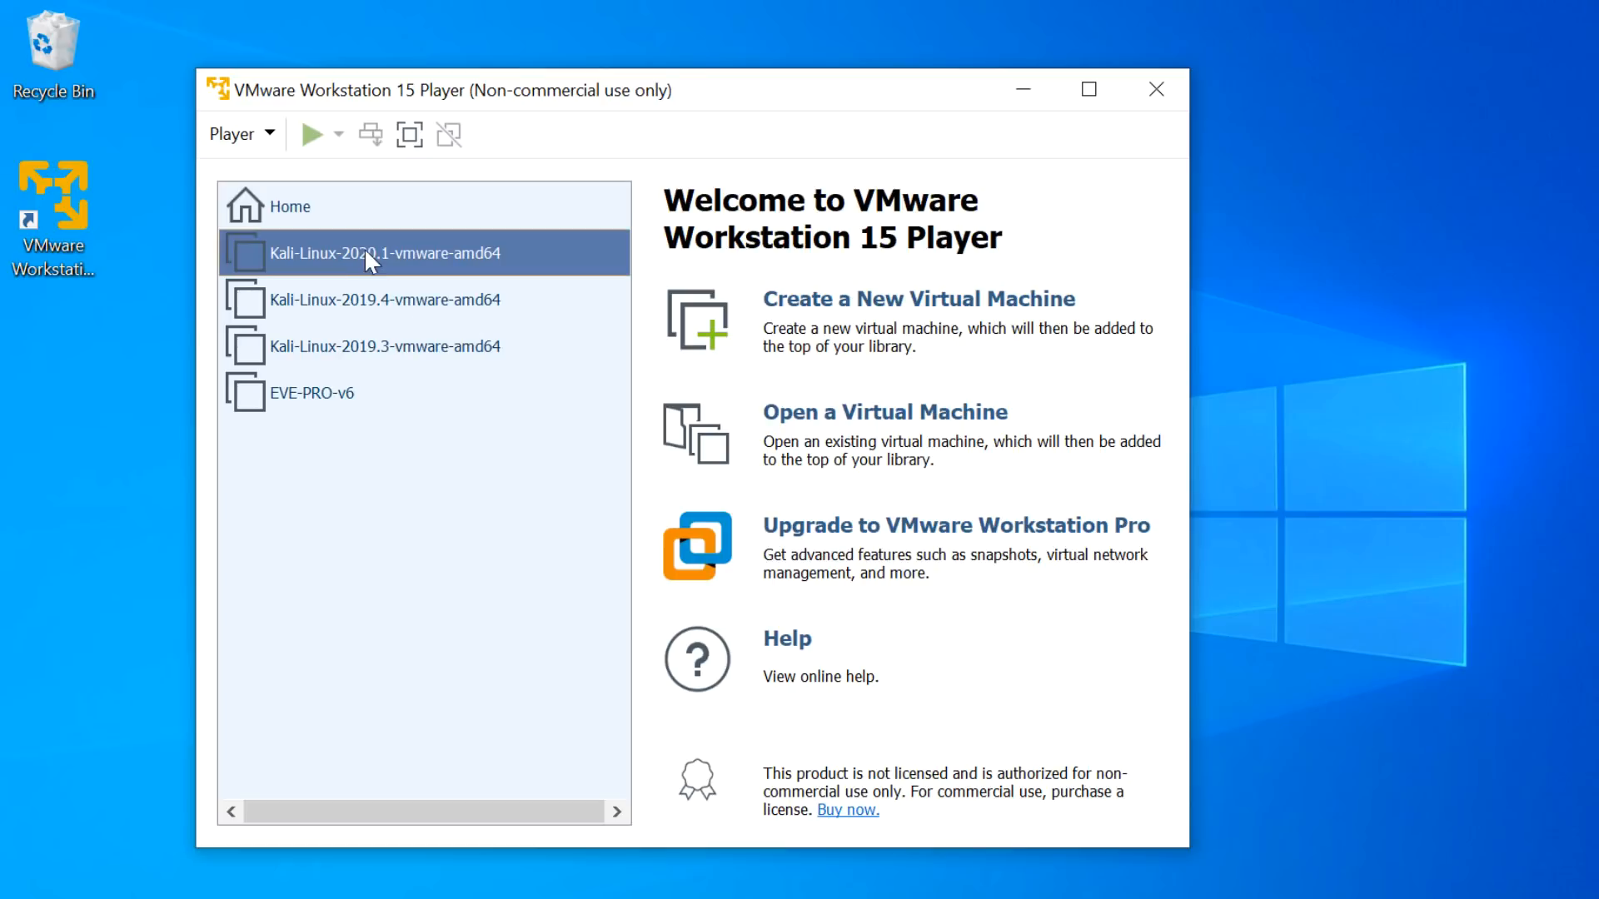
click(400, 300)
click(386, 398)
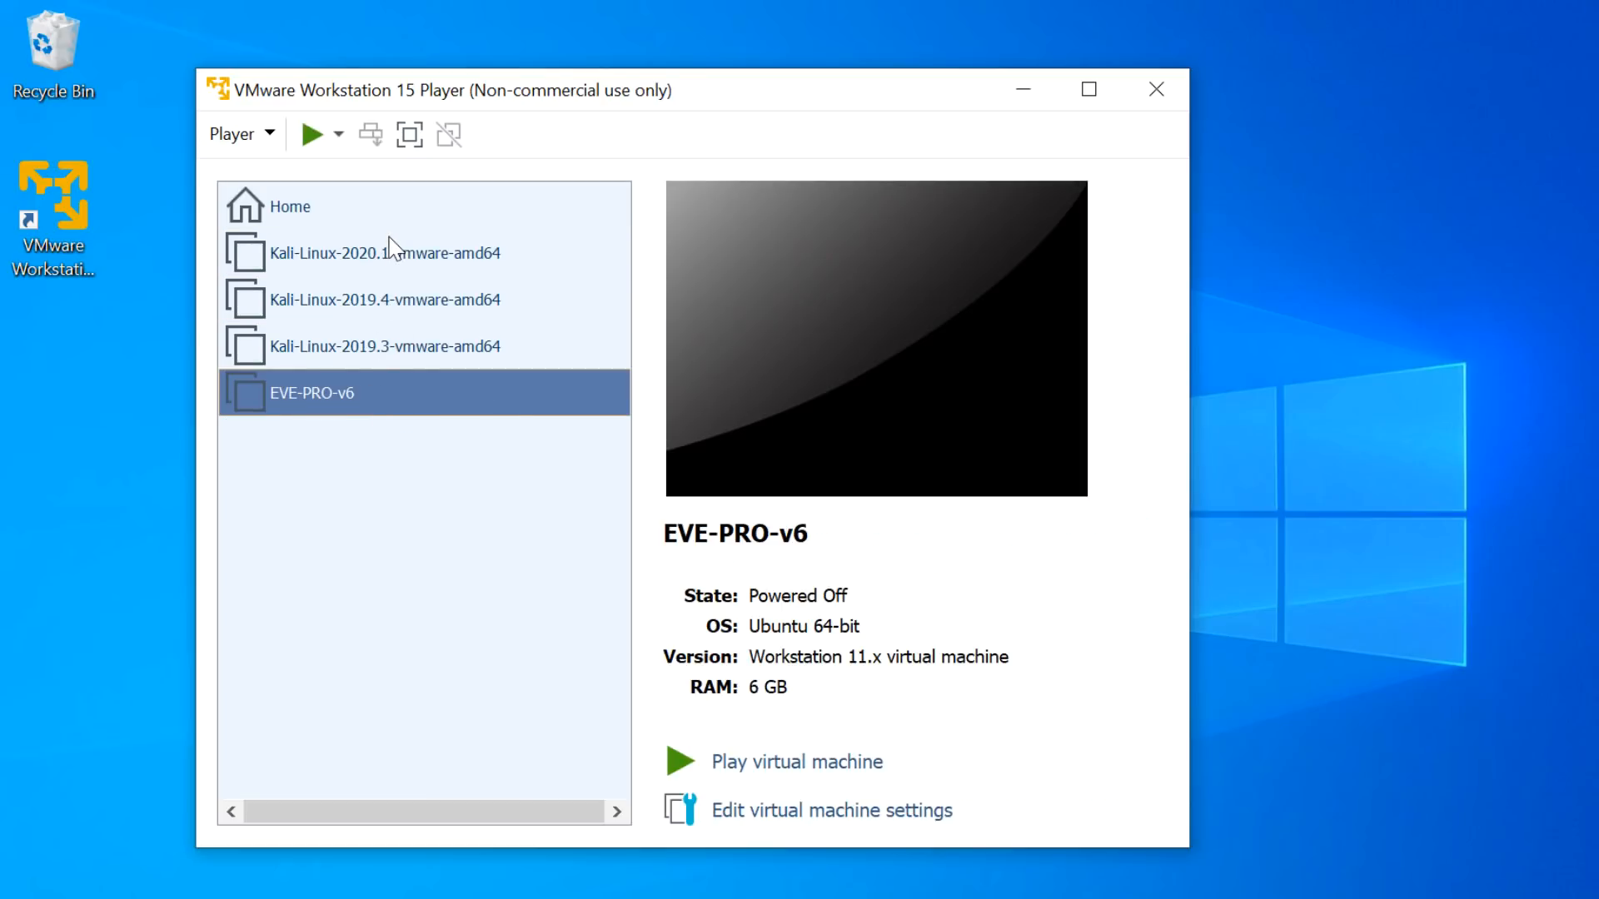
click(388, 241)
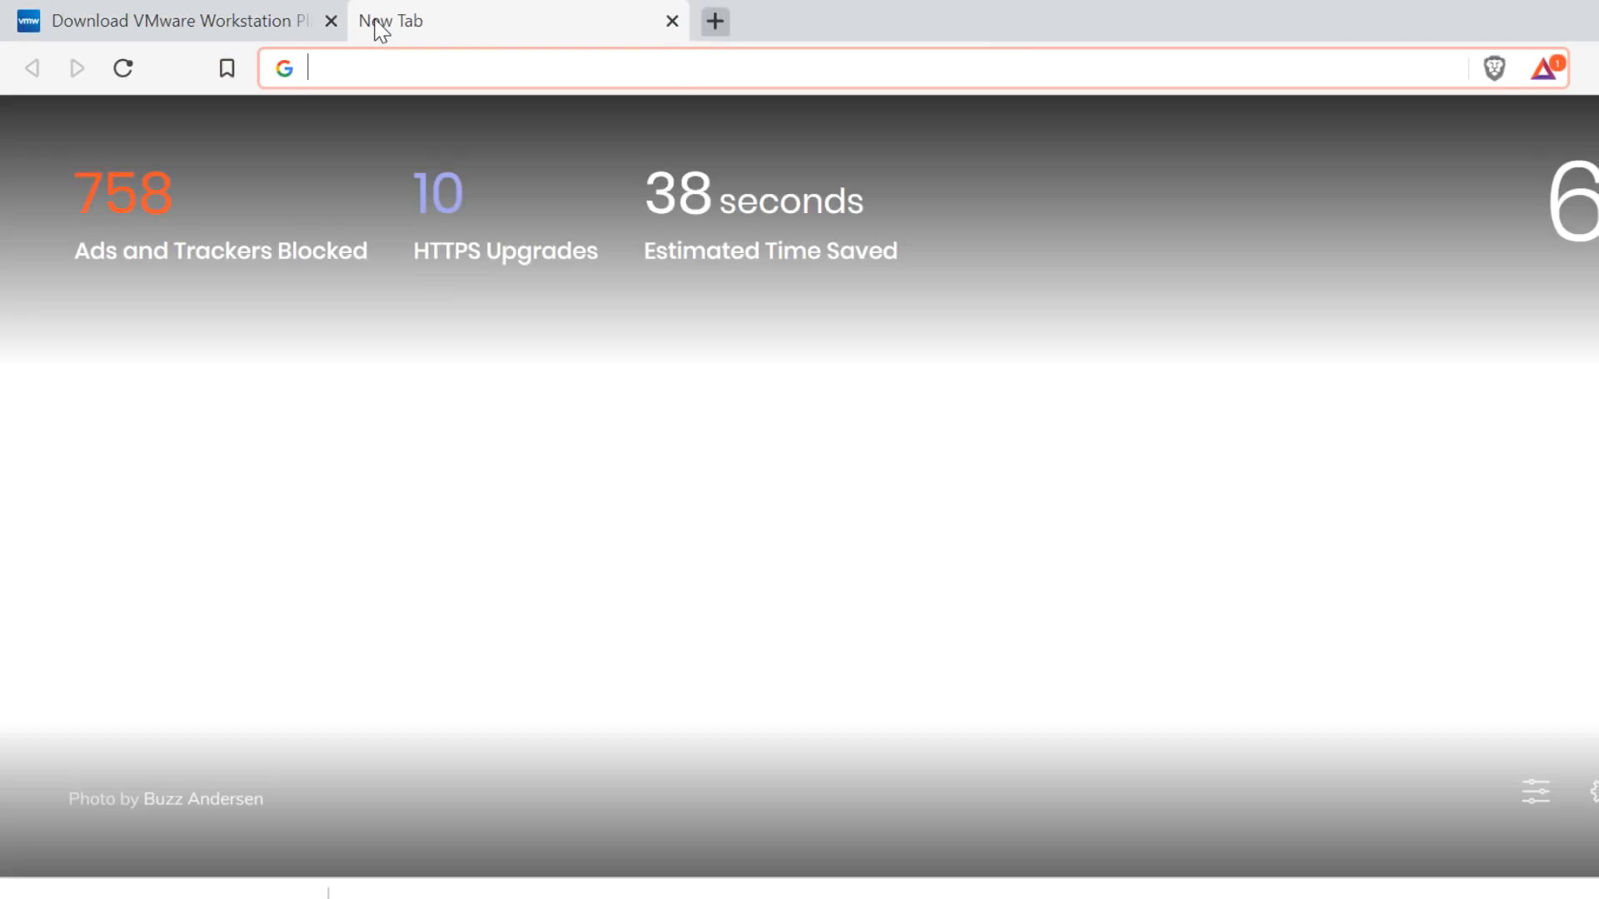
In a new Brave browser tab, go to virl.cisco.com, open the Get VIRL store page, and dismiss the downloads bar.
text(virl.cis)
text(co)
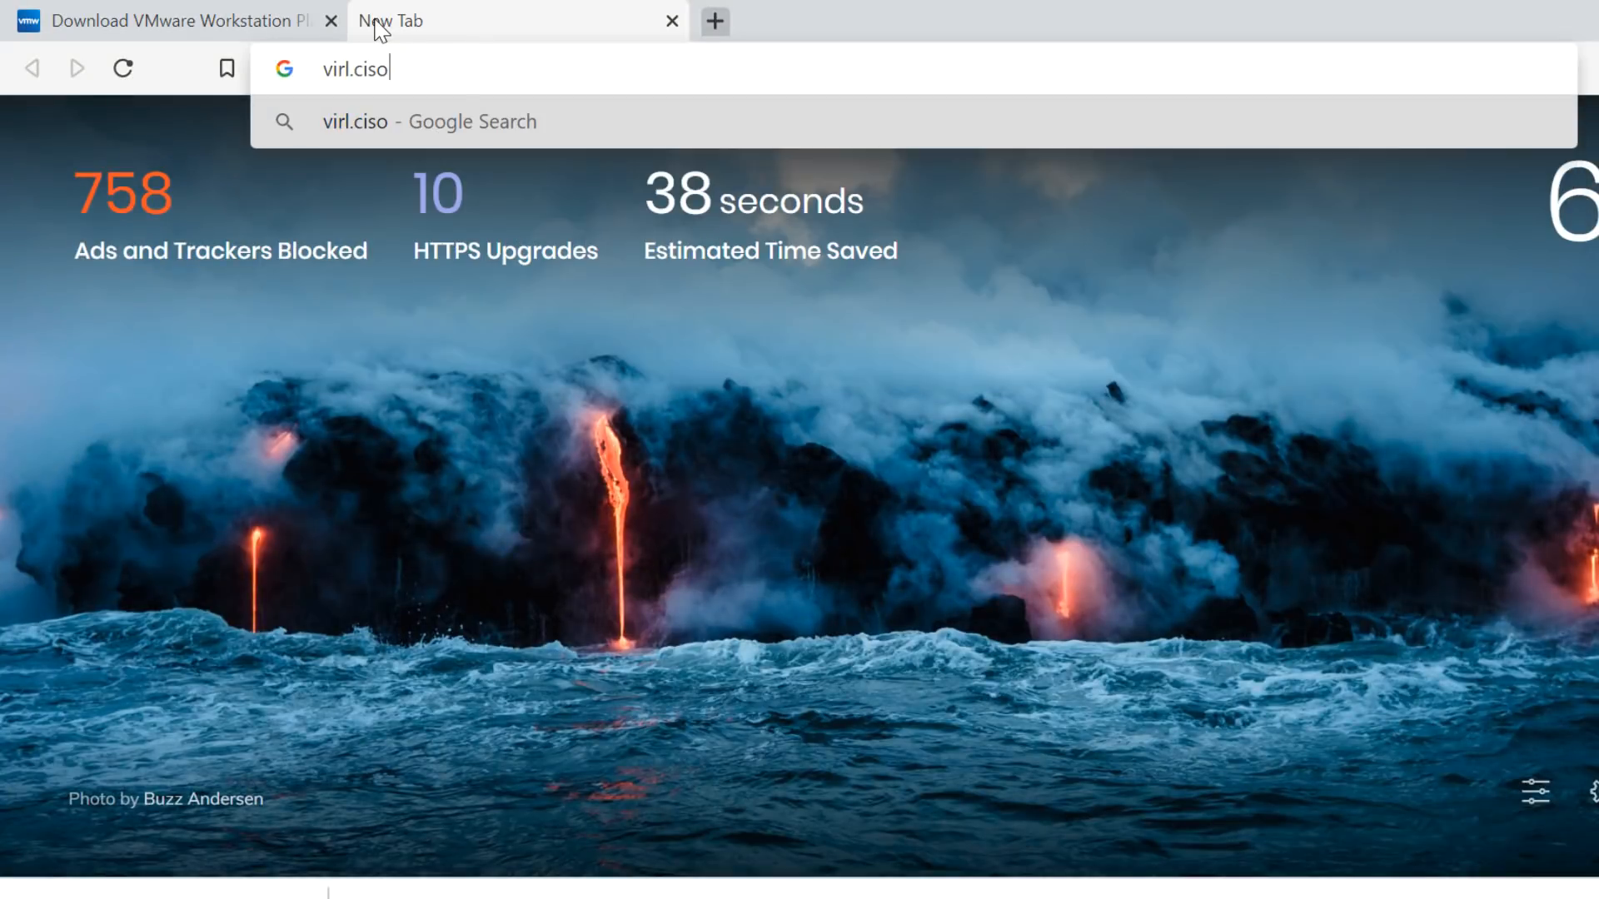
text(.com)
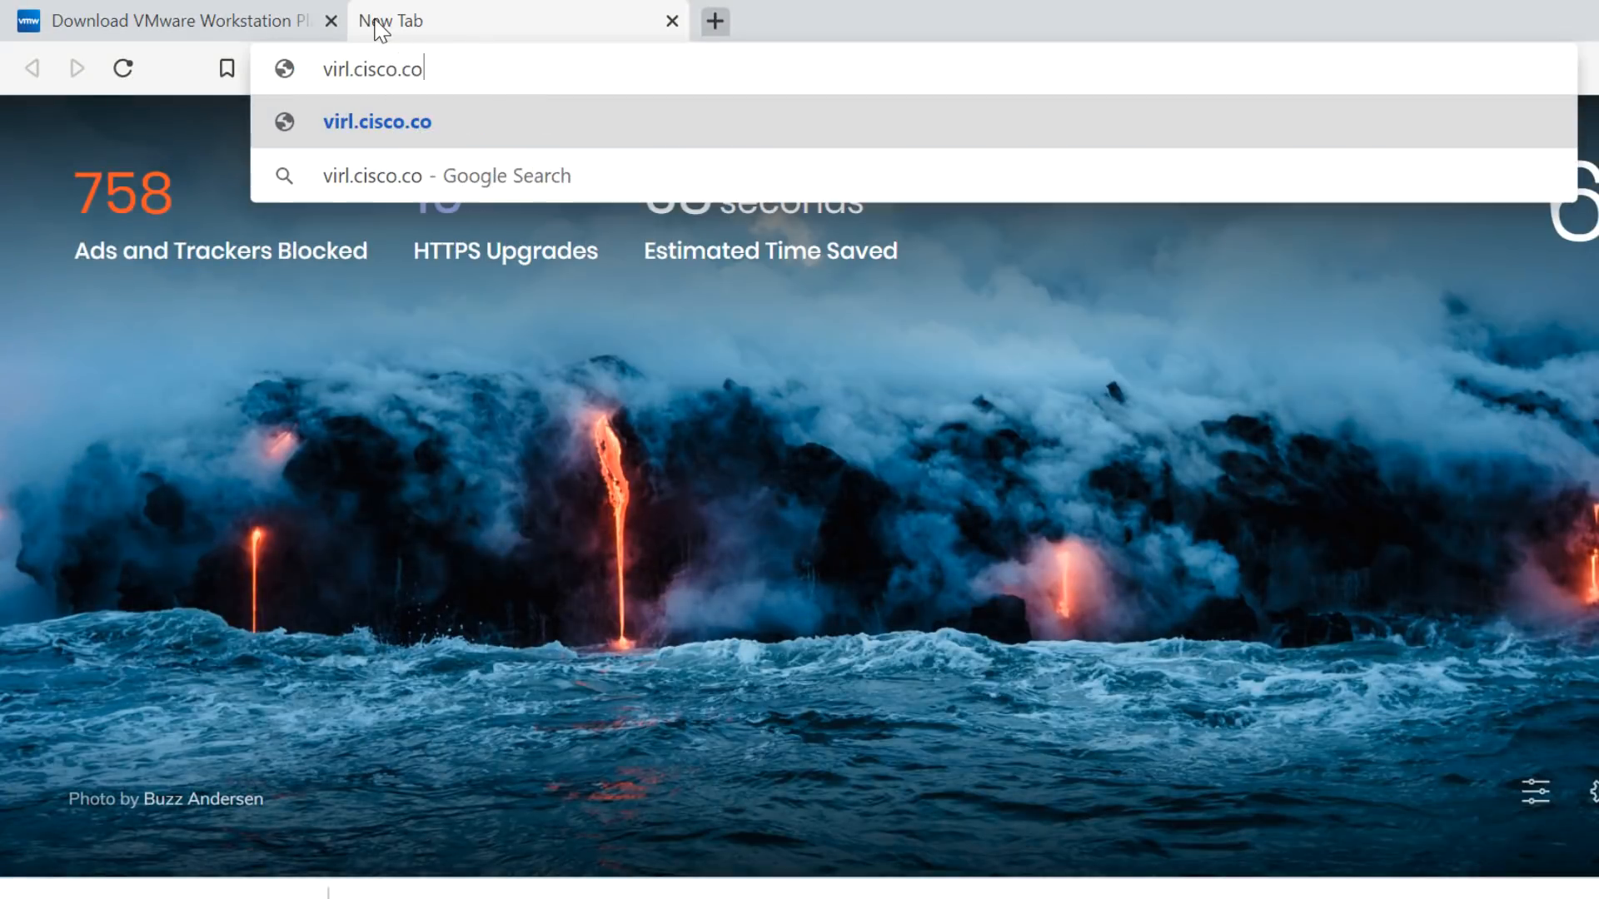
key(Return)
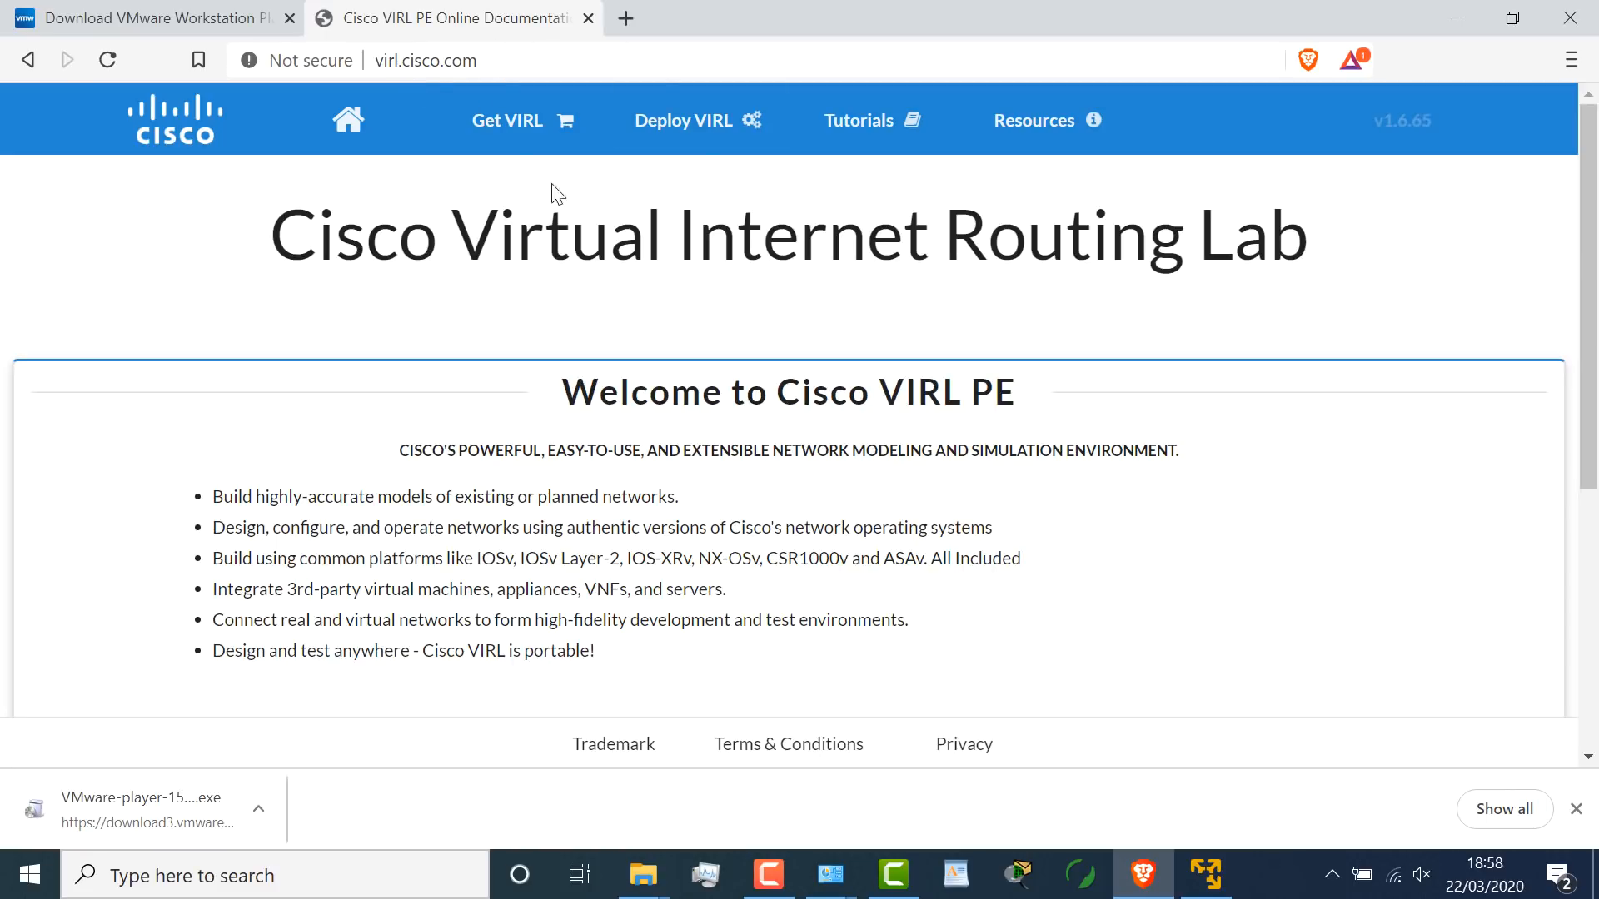
click(500, 120)
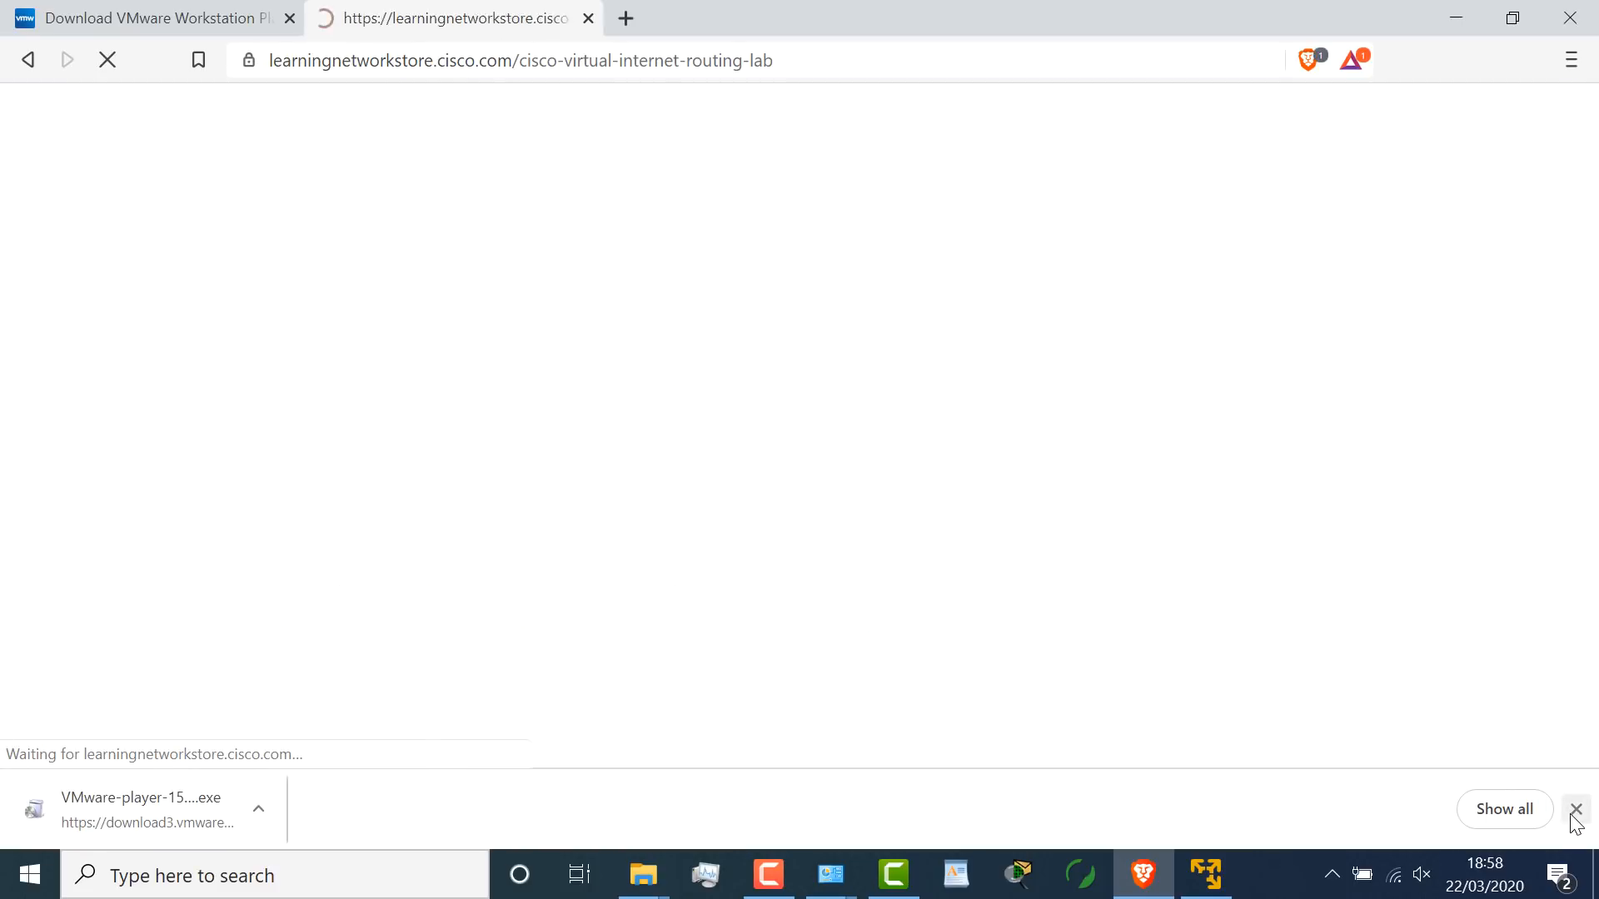
click(1575, 811)
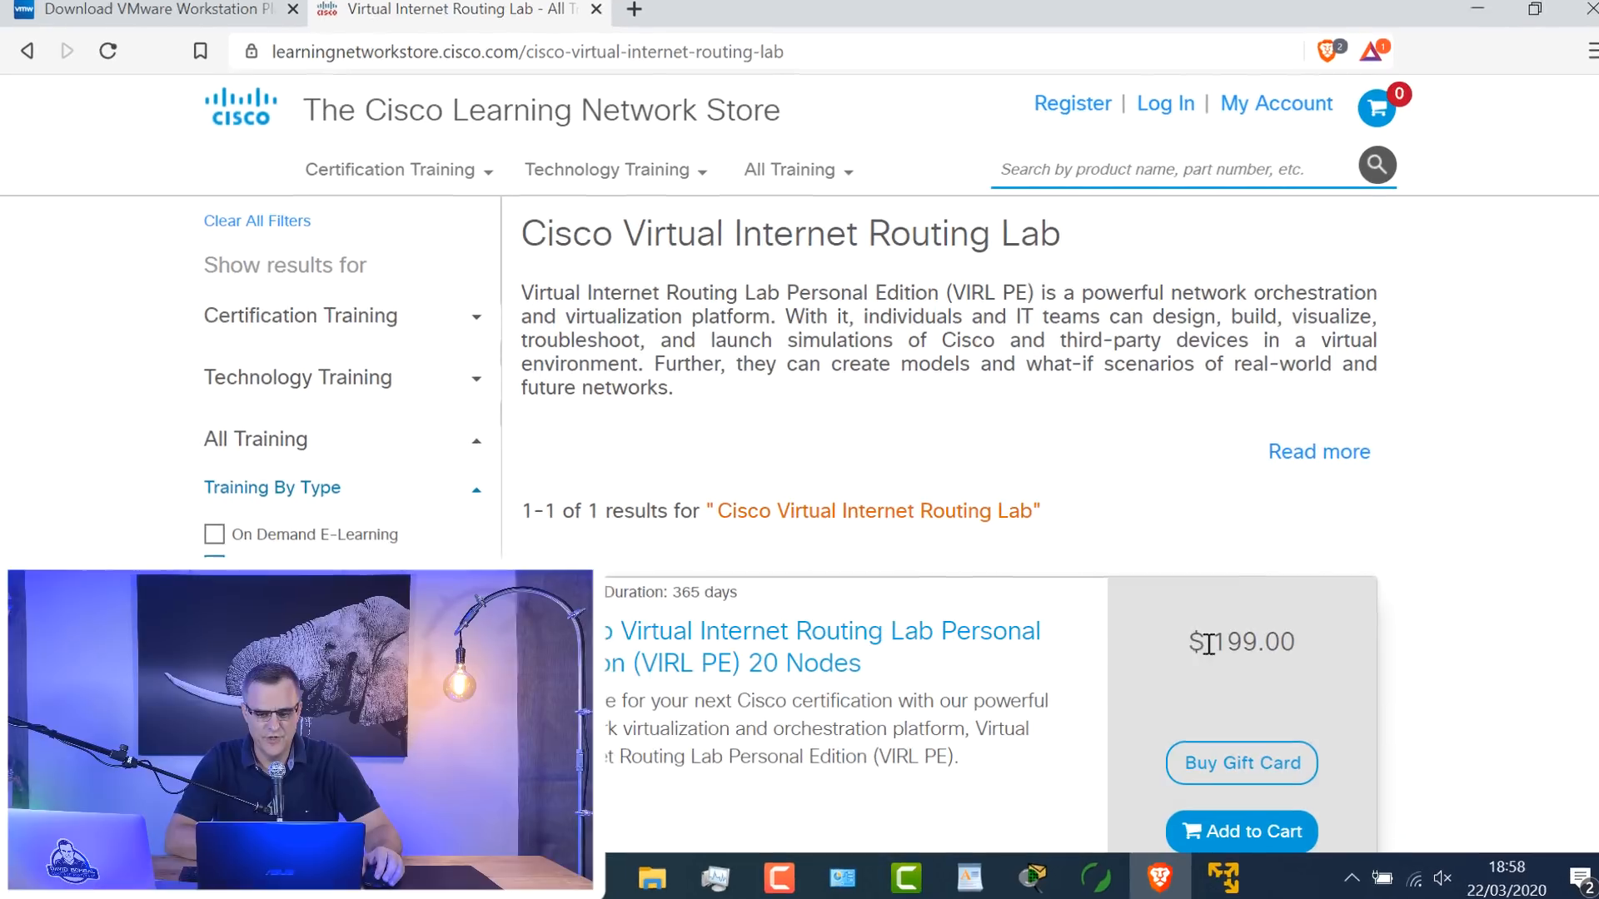
Check the price and the node limit of the VIRL Personal Edition listing.
triple_click(1201, 641)
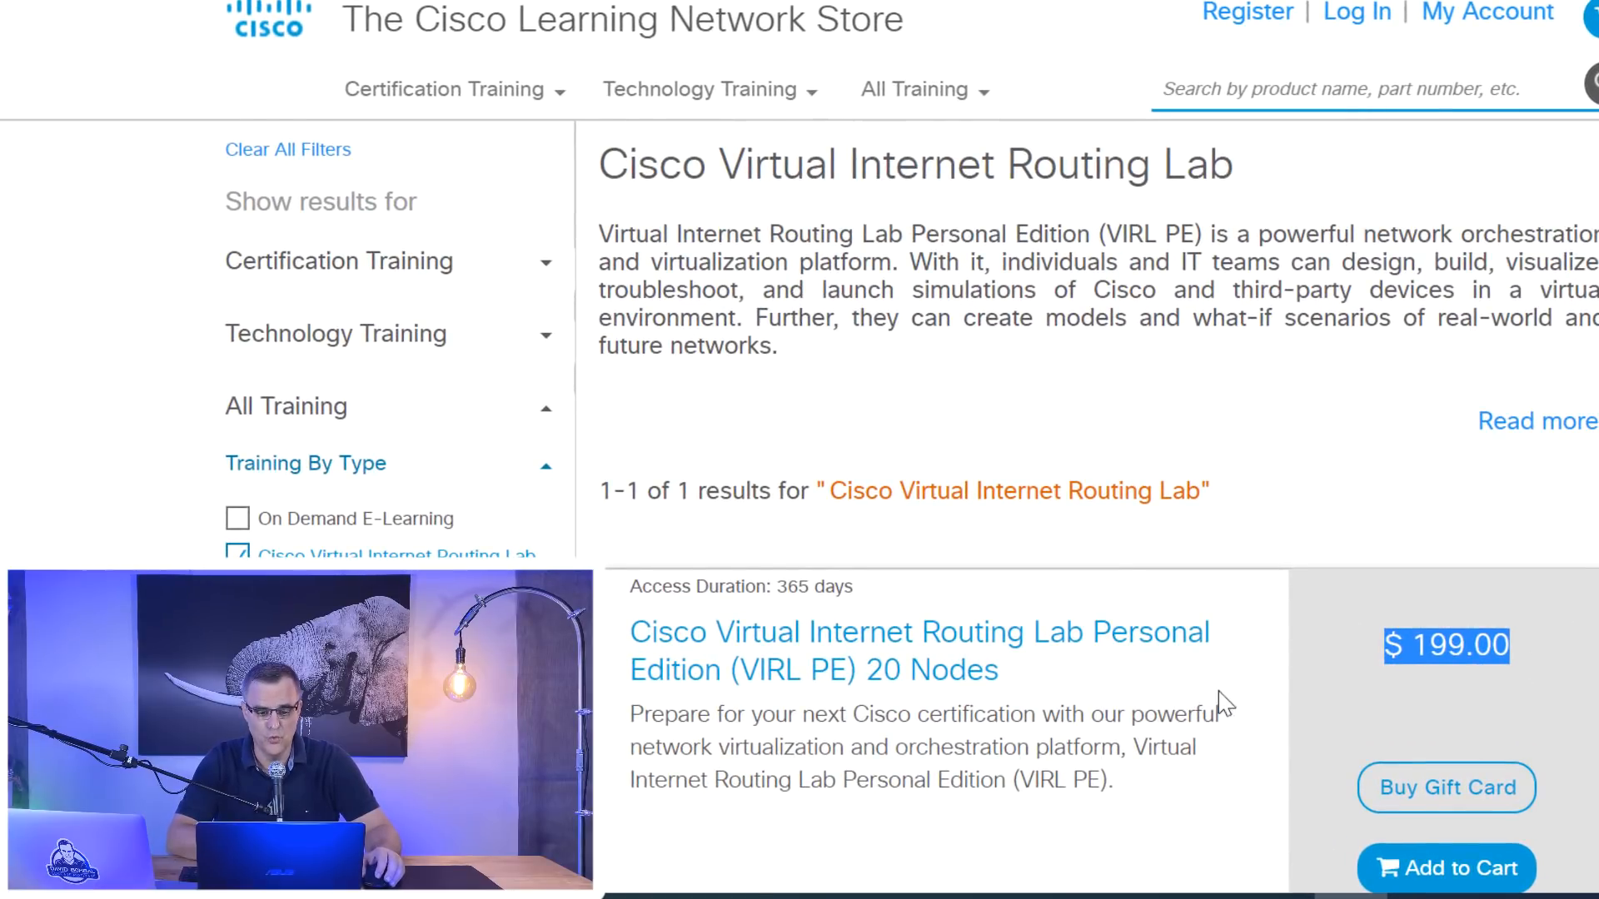
drag(1027, 681, 878, 658)
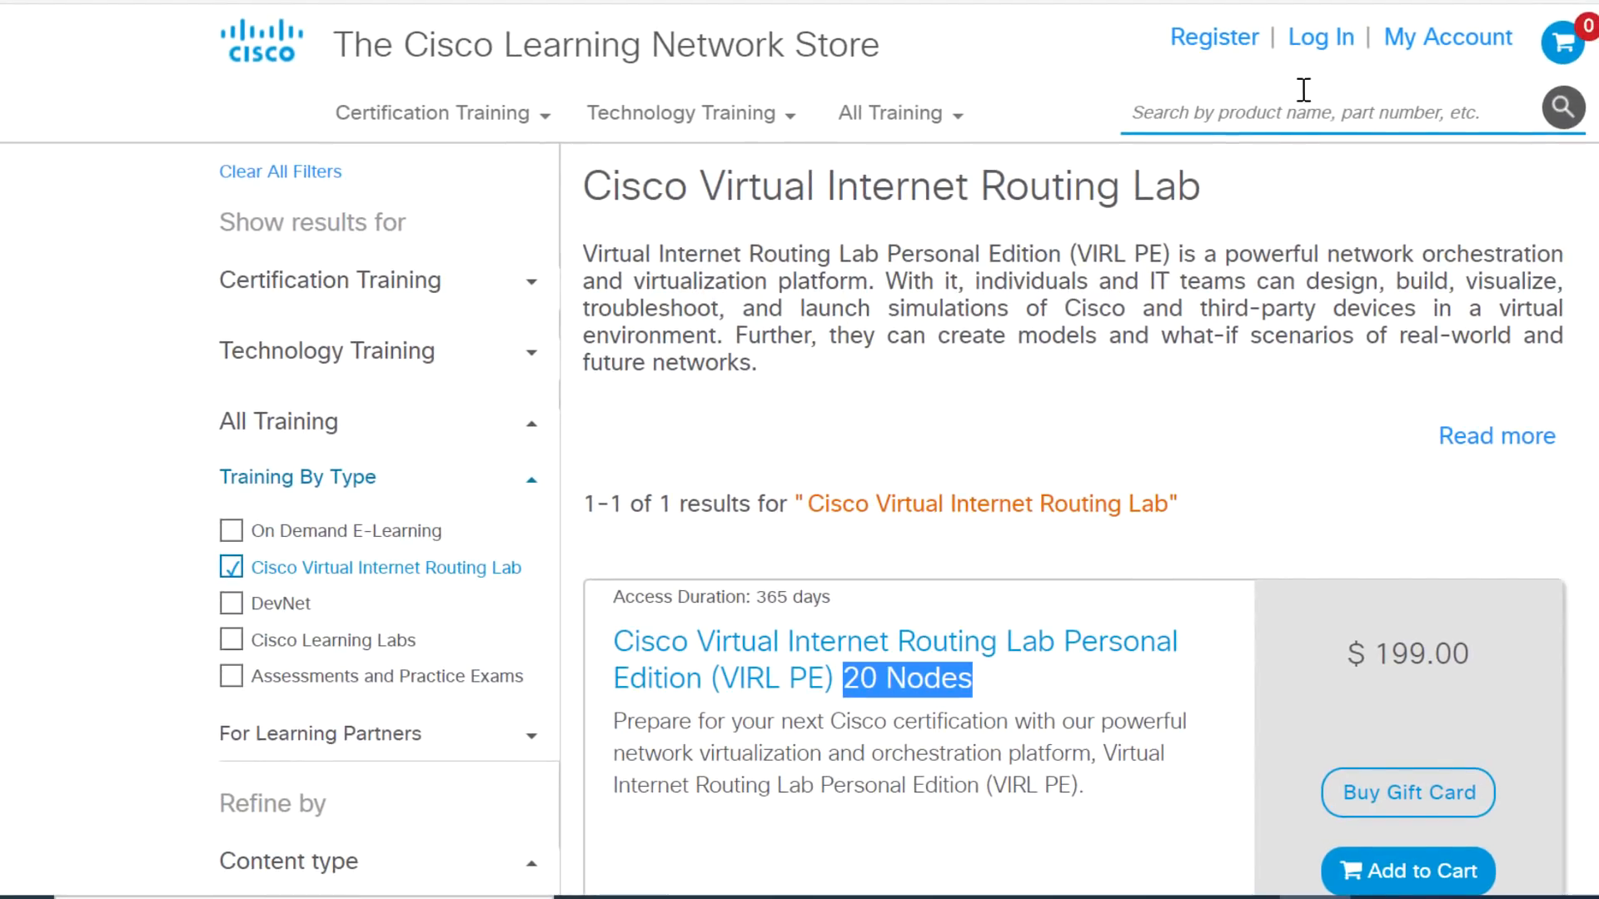
Log in to the Cisco Learning Network Store with the account's username or email and the account password.
click(1319, 50)
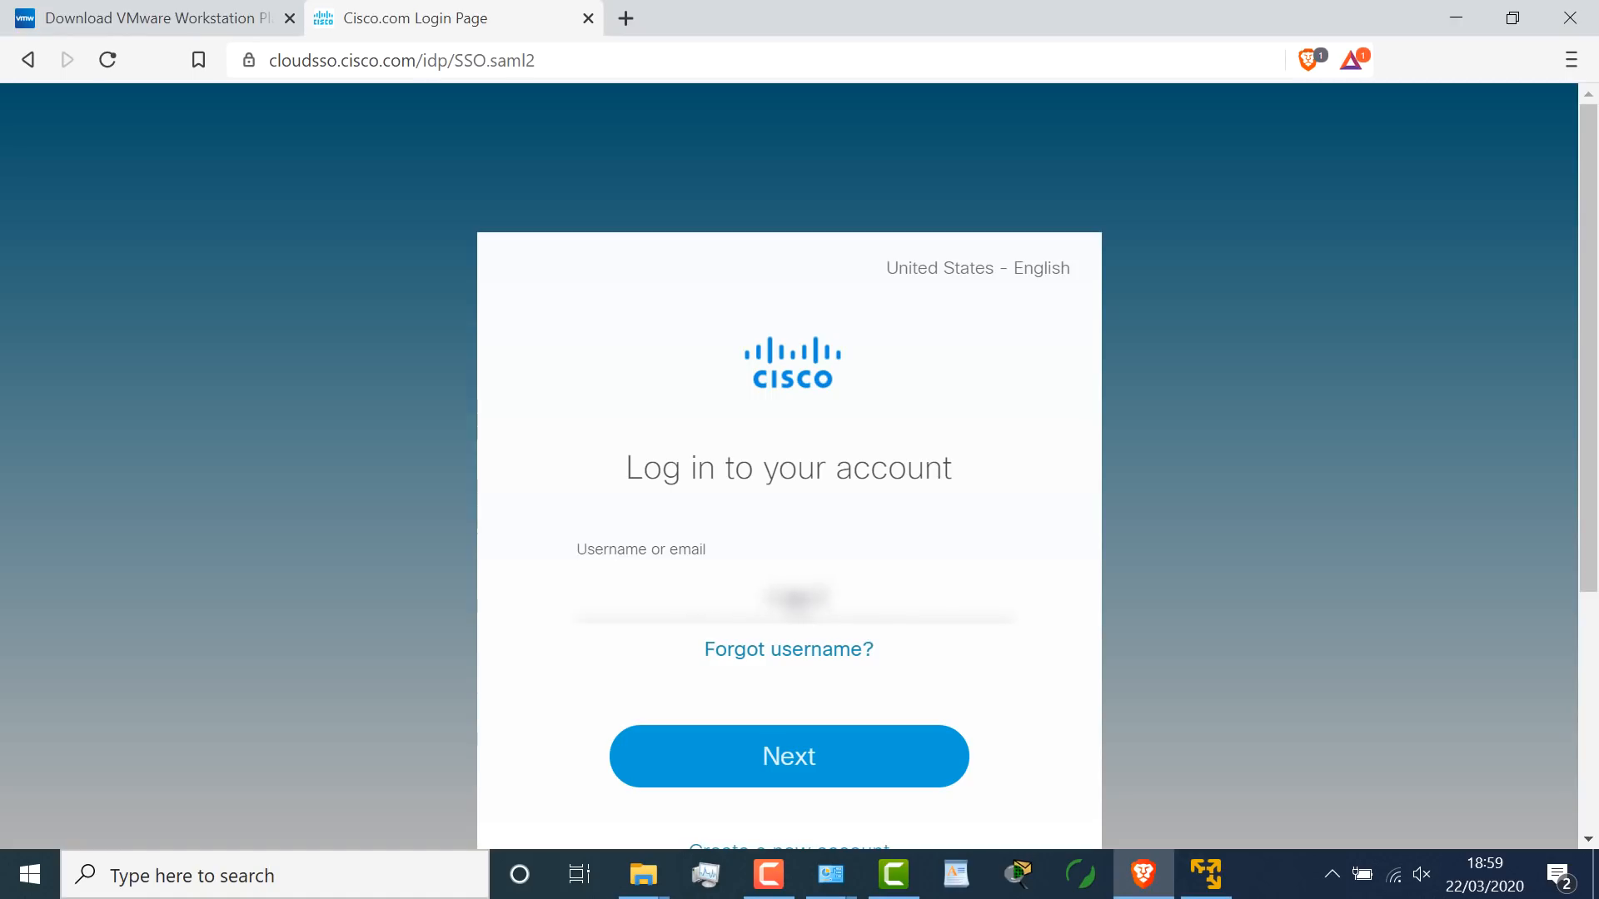
text(...)
click(802, 749)
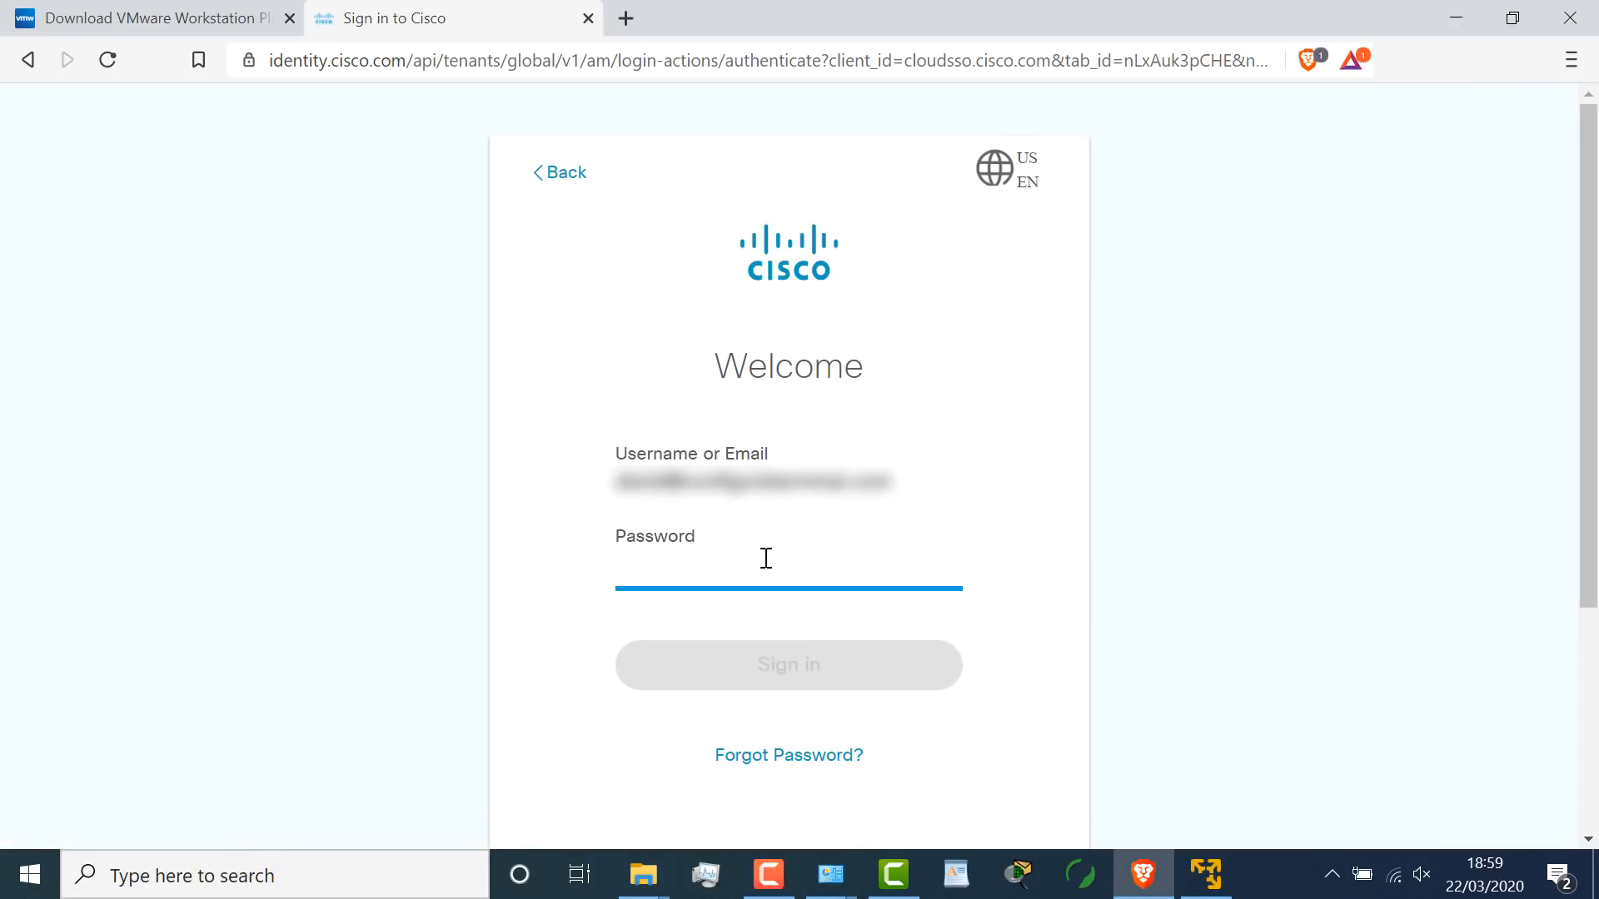
text(*)
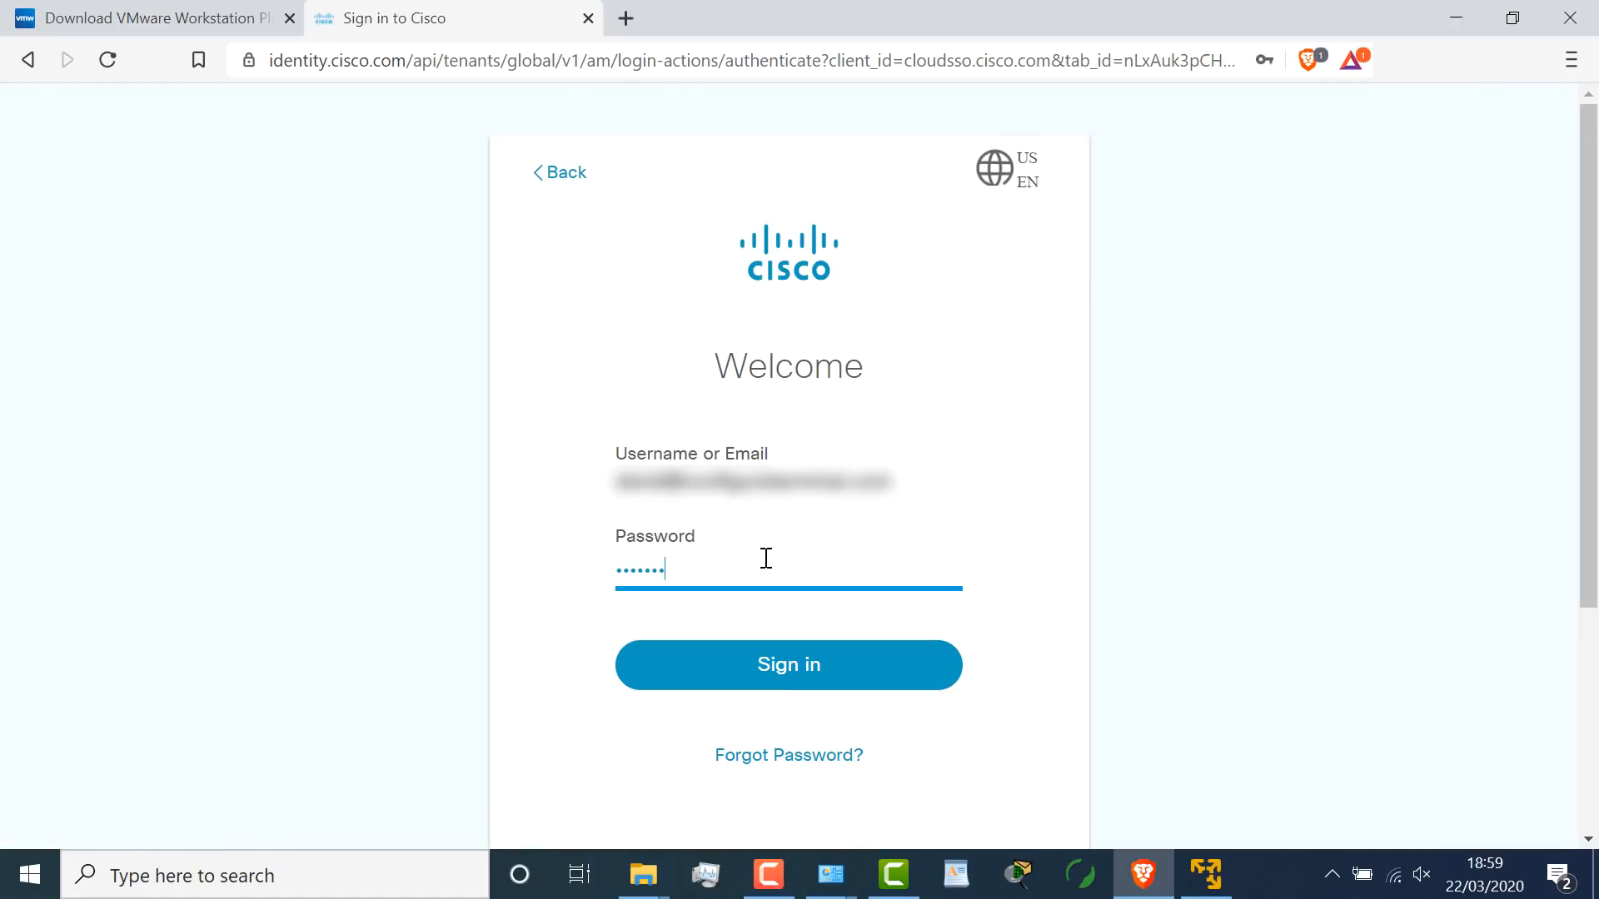
click(817, 672)
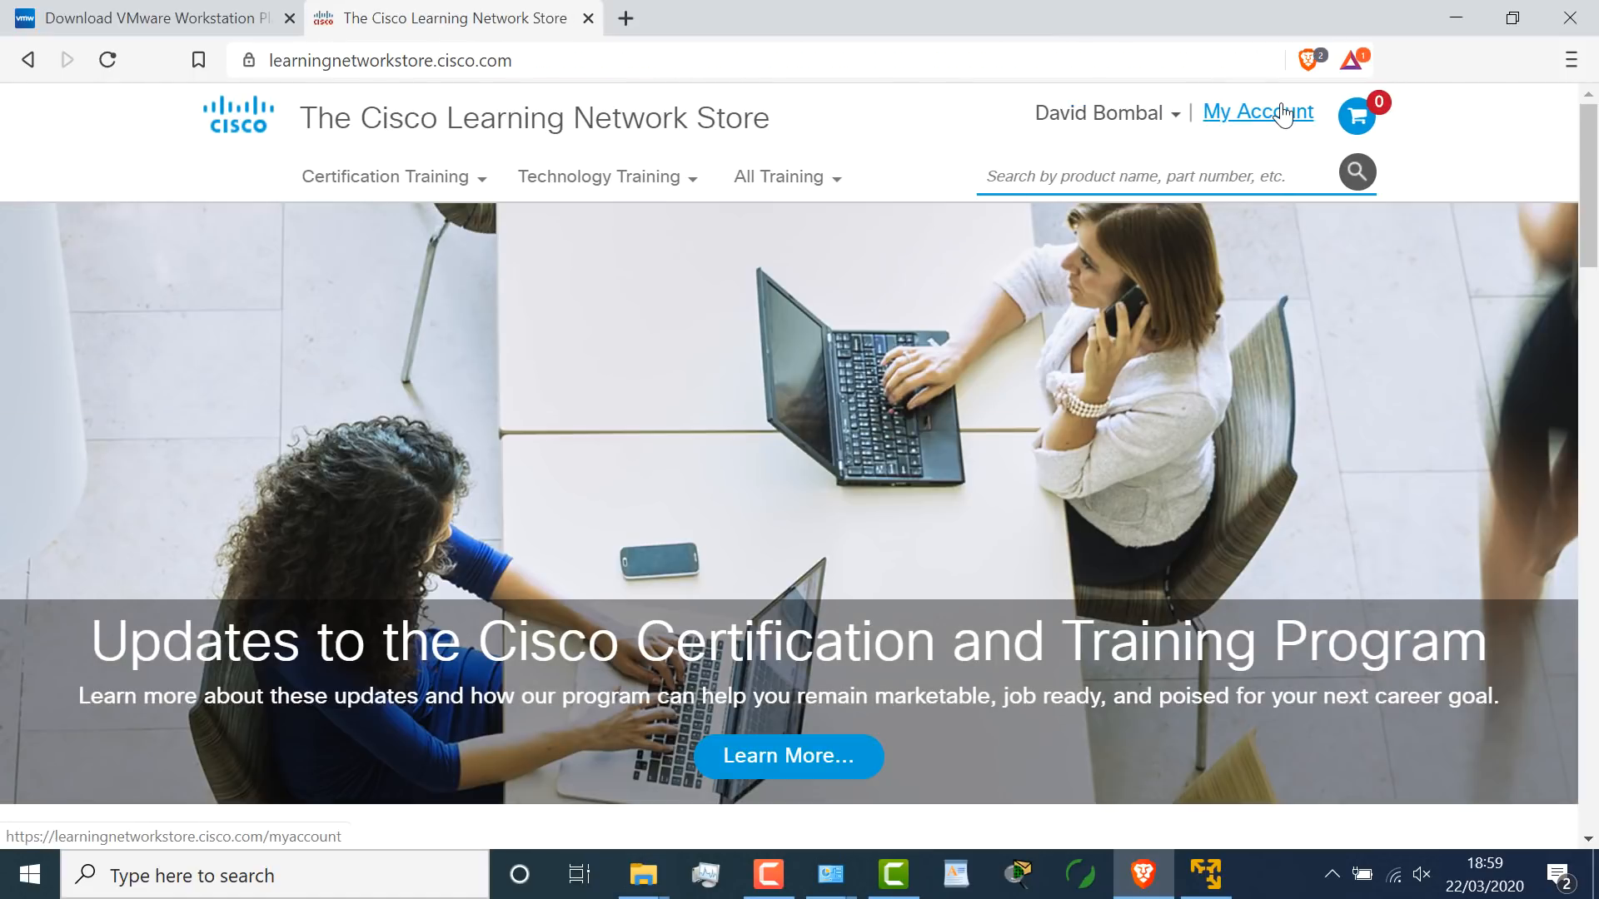
Open the VIRL software download page from the account's orders and expand the version 1 releases.
click(1283, 114)
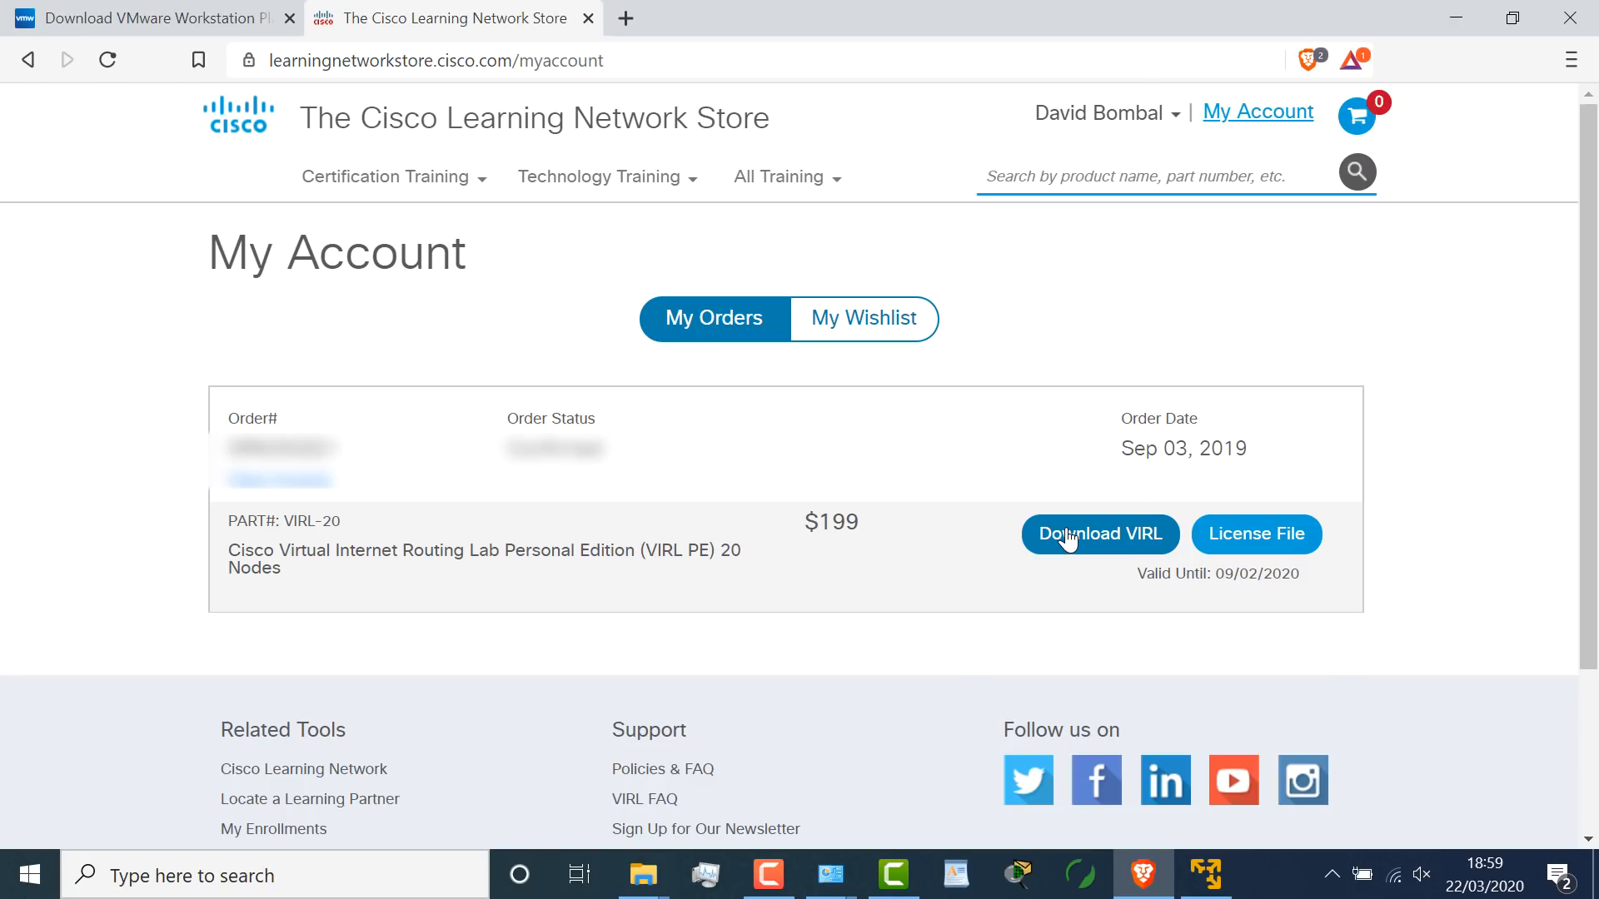
click(1069, 537)
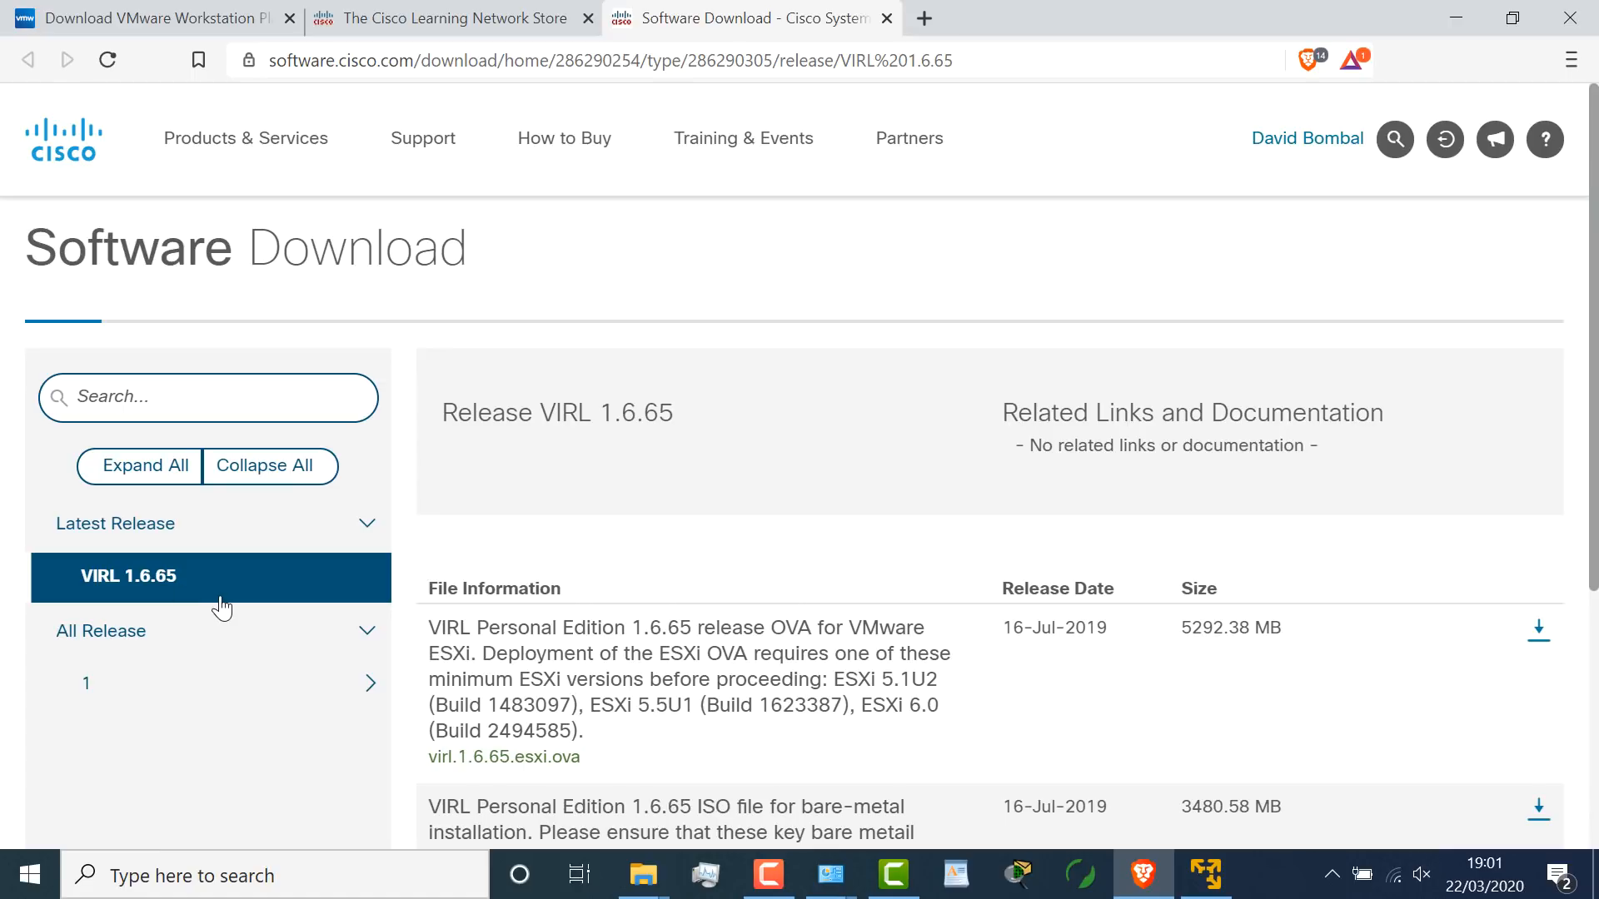
click(160, 696)
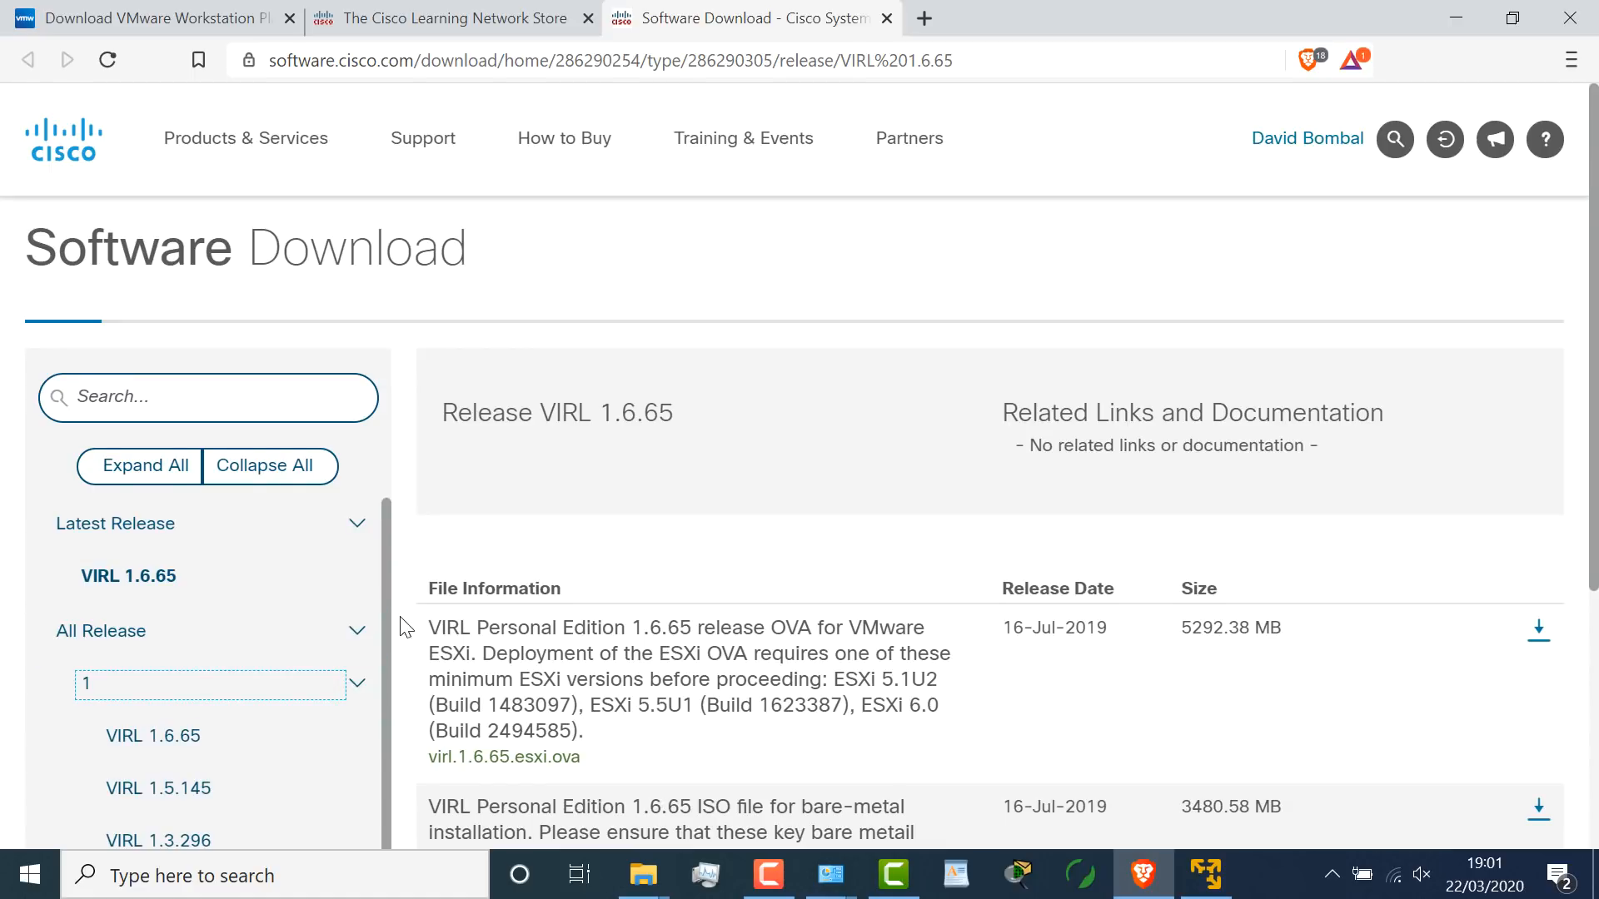
scroll(243, 666, down, 3)
scroll(233, 516, down, 1)
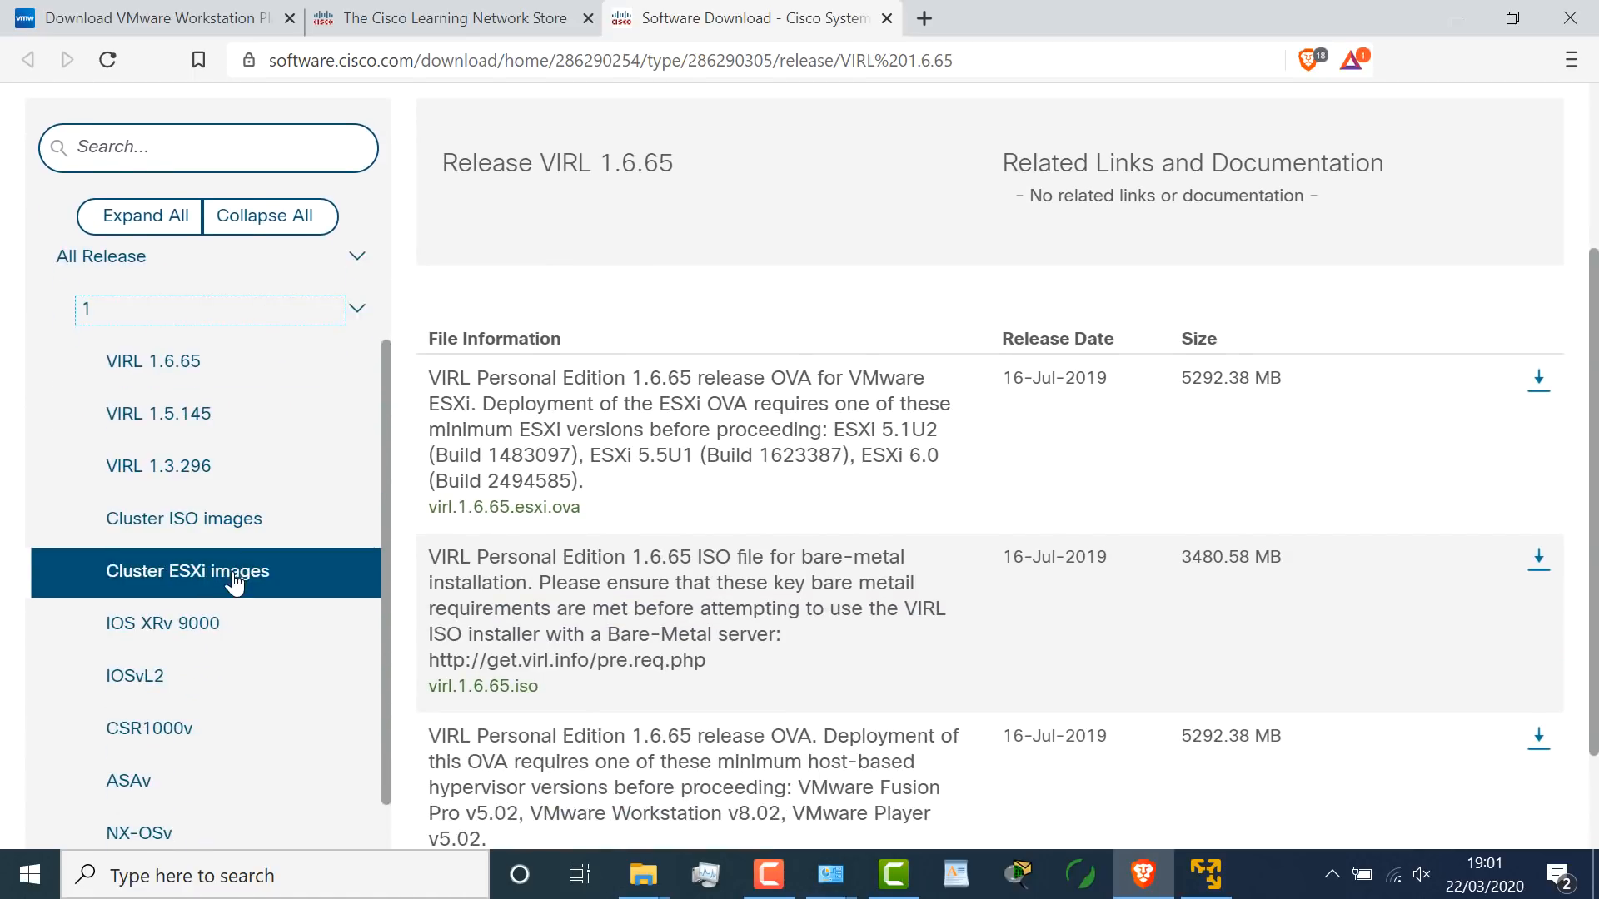
Look through the IOSvL2 image downloads and return to the files of the VIRL 1.6.65 release.
click(231, 682)
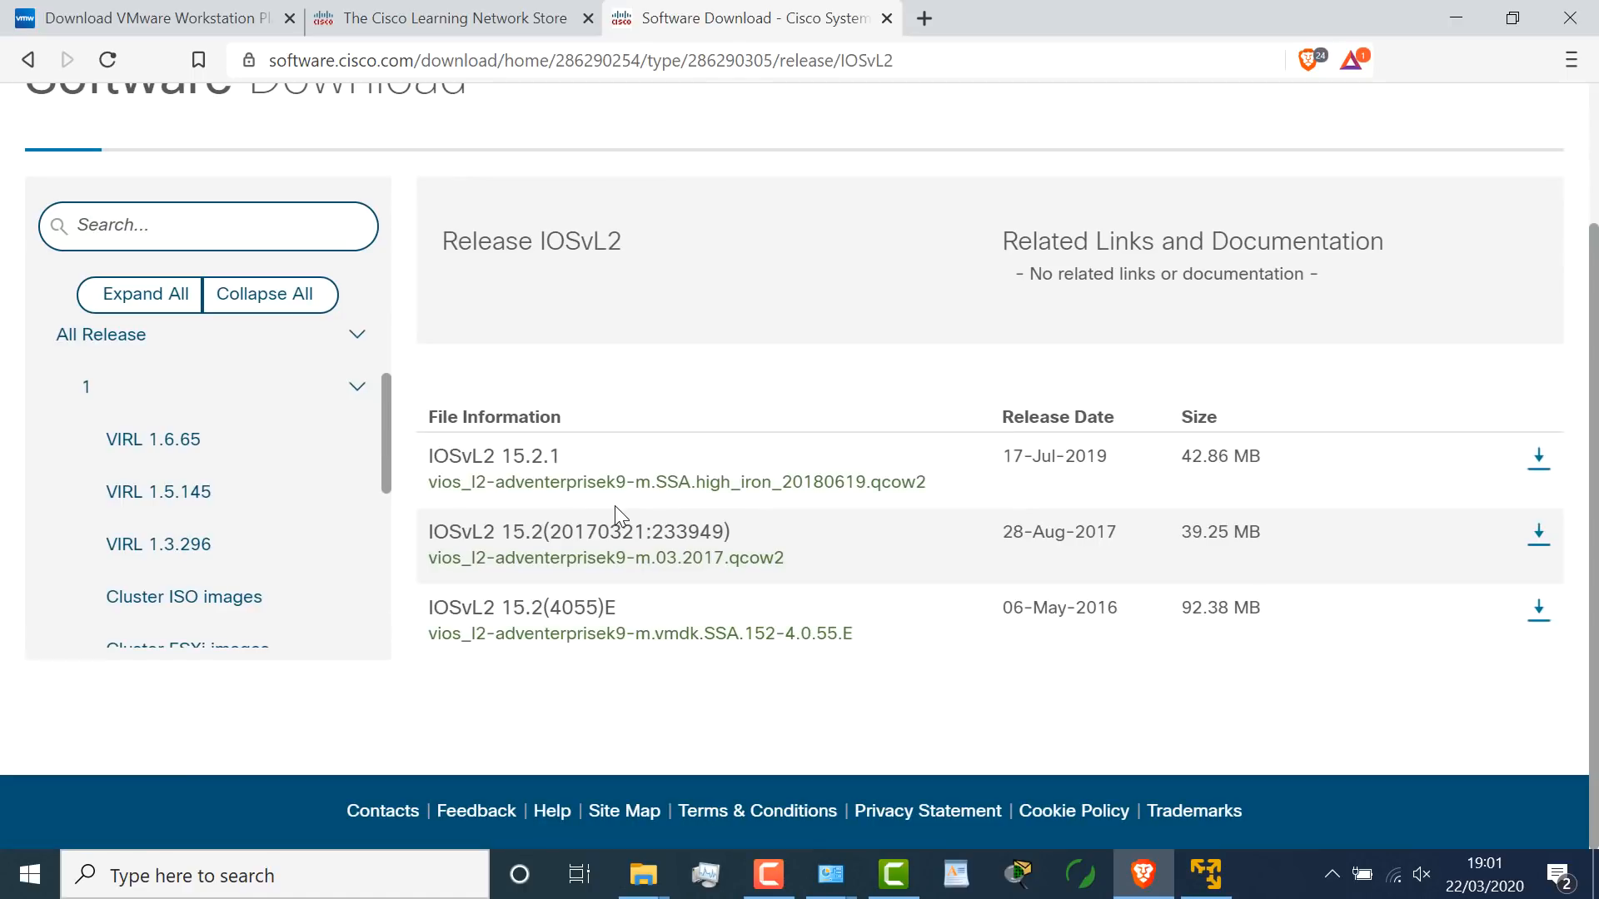
click(487, 467)
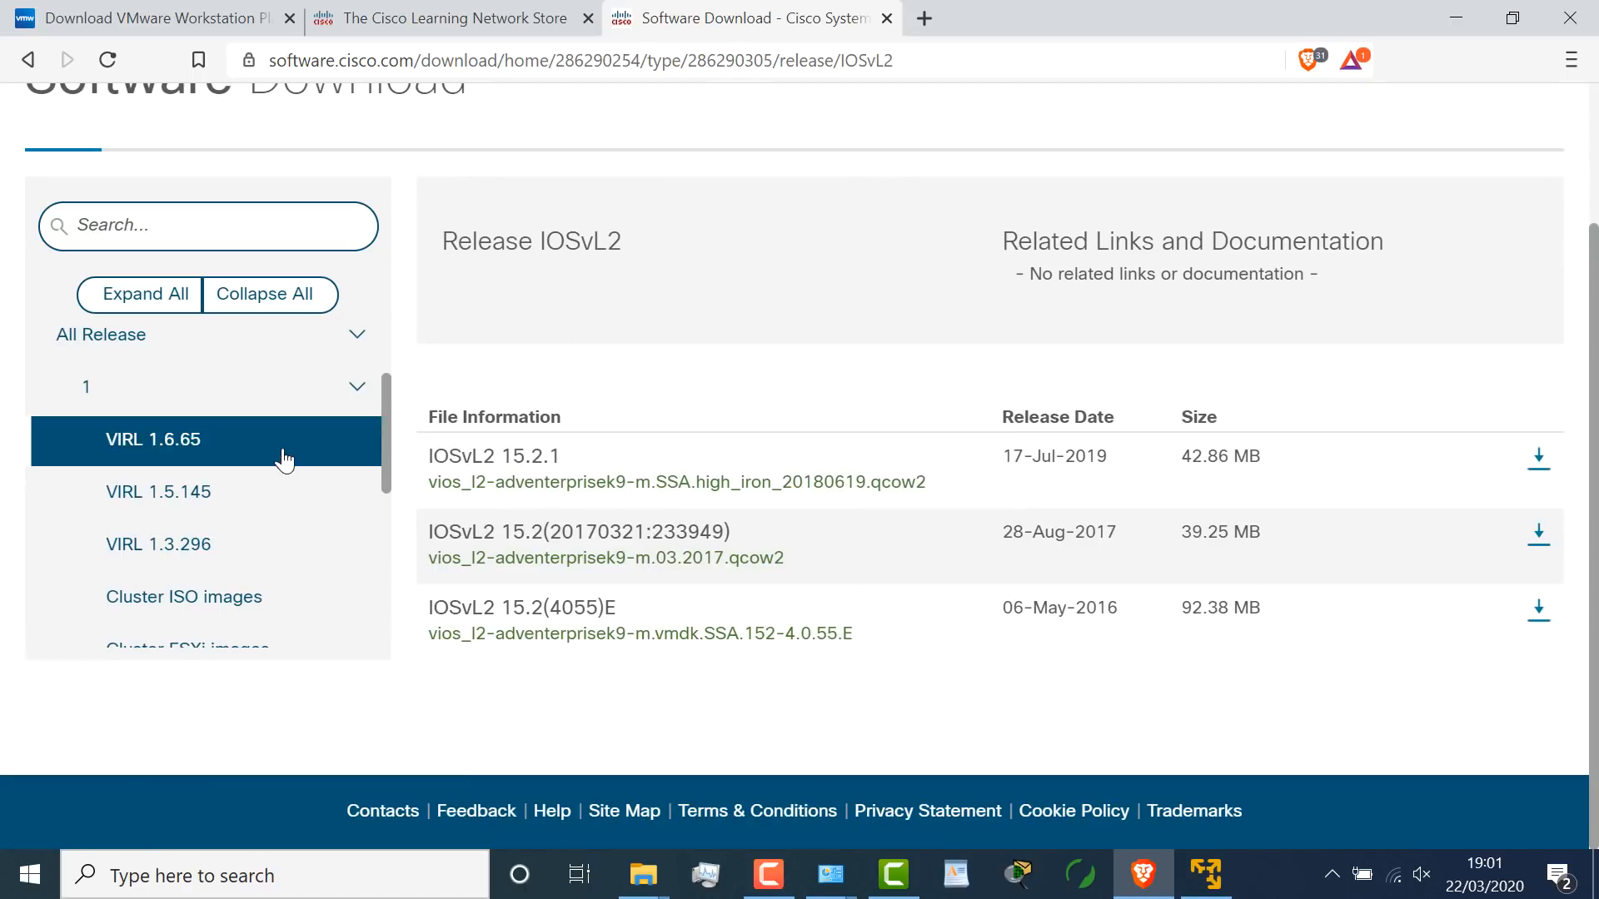
click(282, 456)
scroll(278, 456, down, 1)
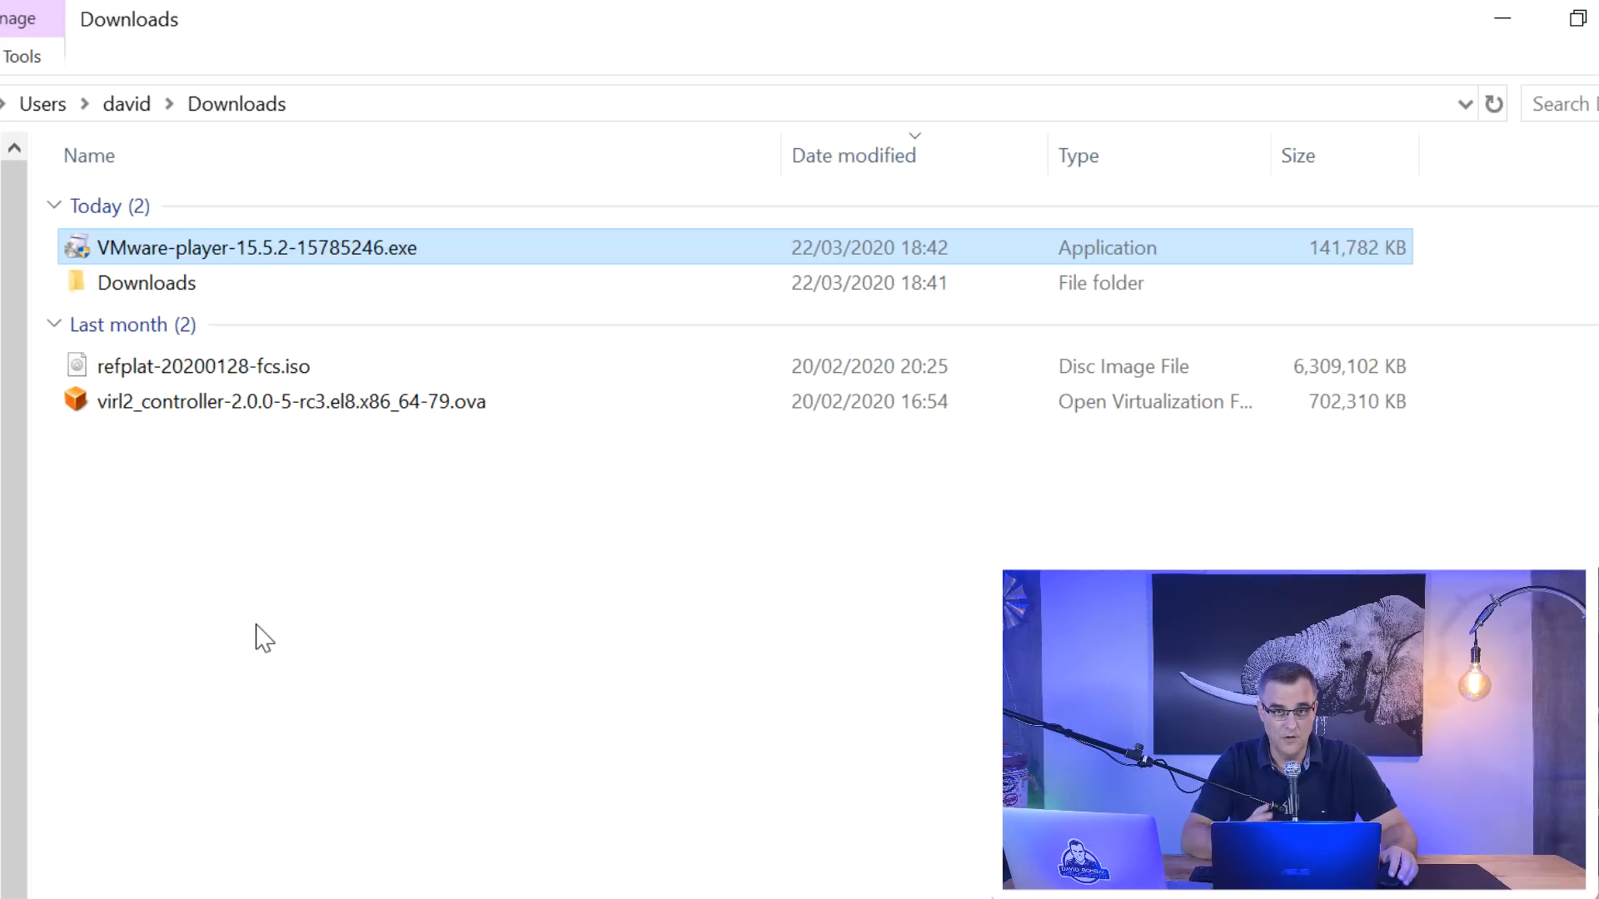
In the Windows Downloads folder, check virl2_controller-2.0.0-5-rc3.el8.x86_64-79.ova and refplat-20200128-fcs.iso, and minimize the folder window.
click(293, 404)
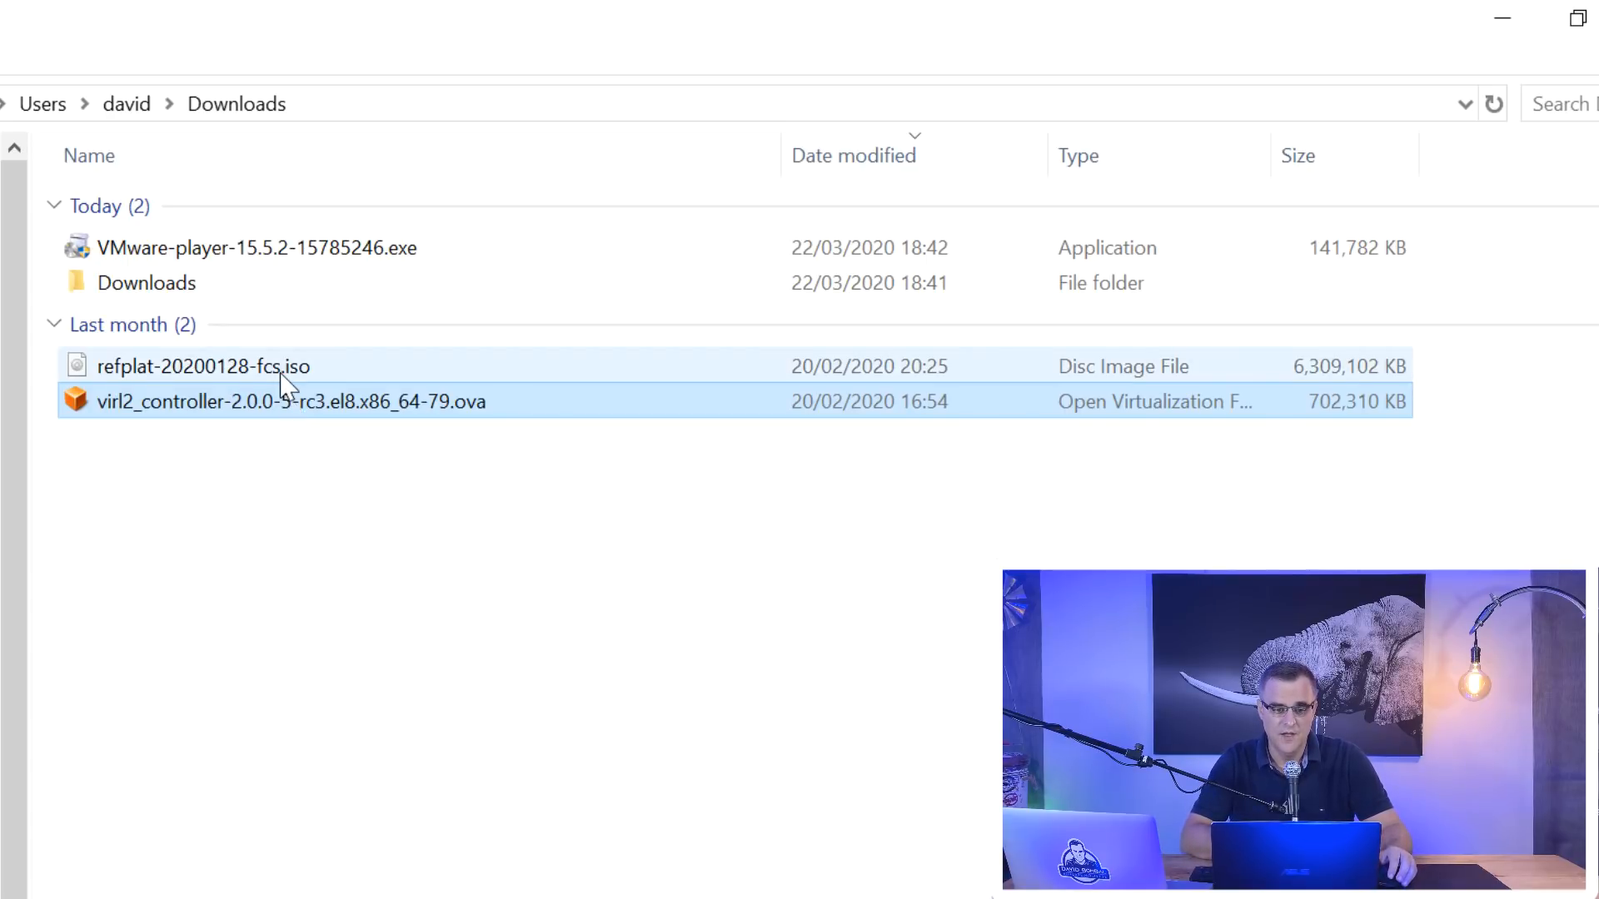
click(281, 373)
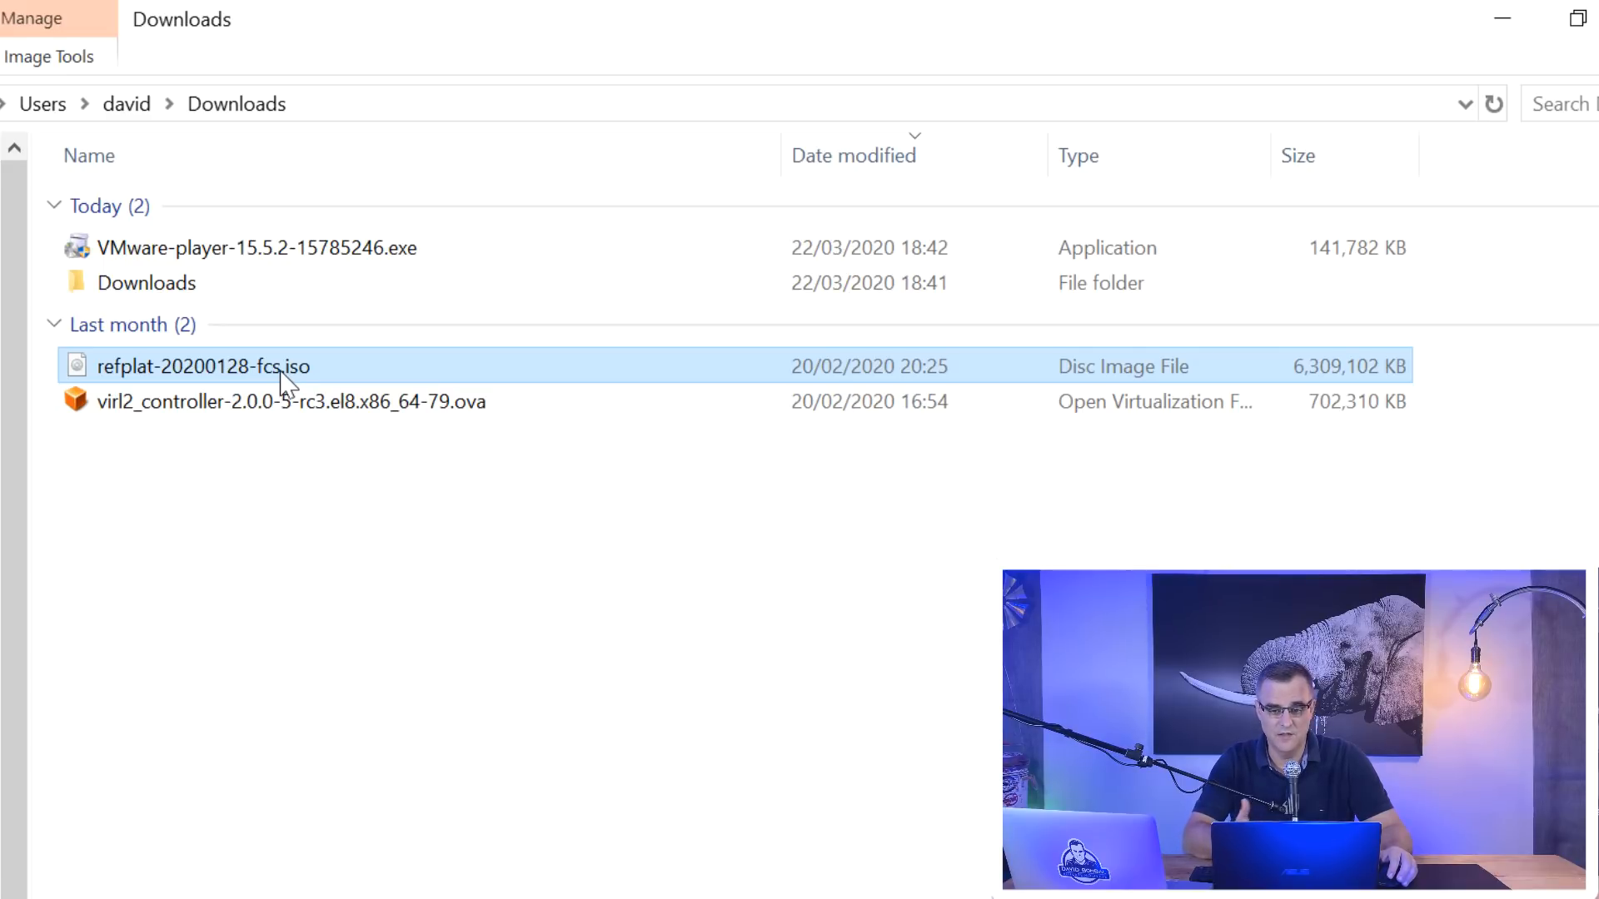
click(322, 405)
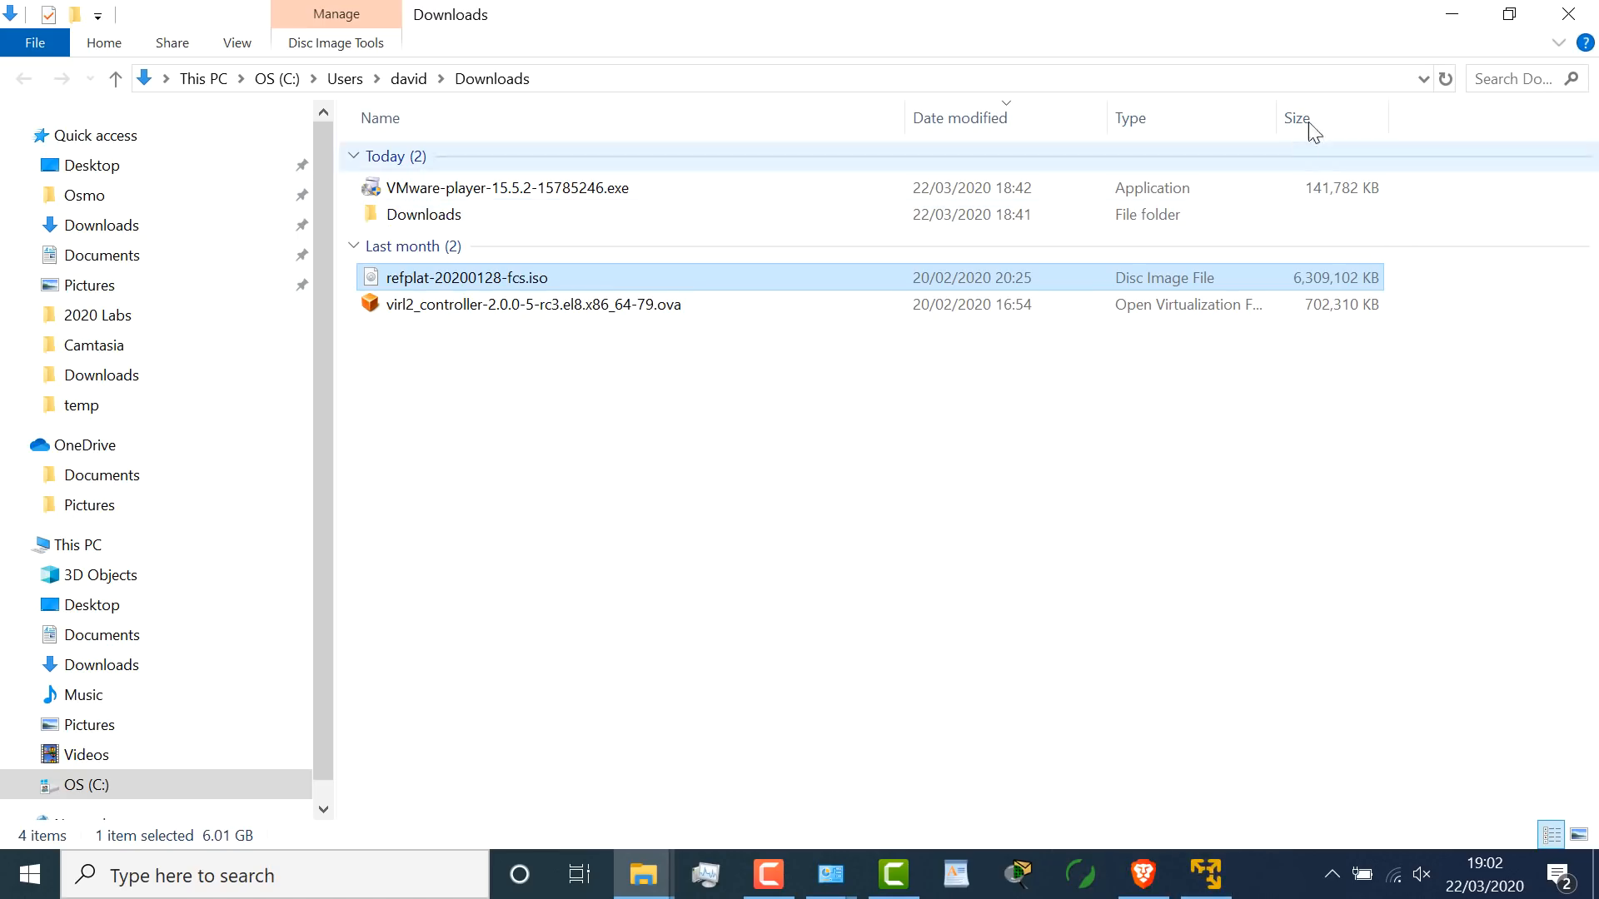
click(1432, 15)
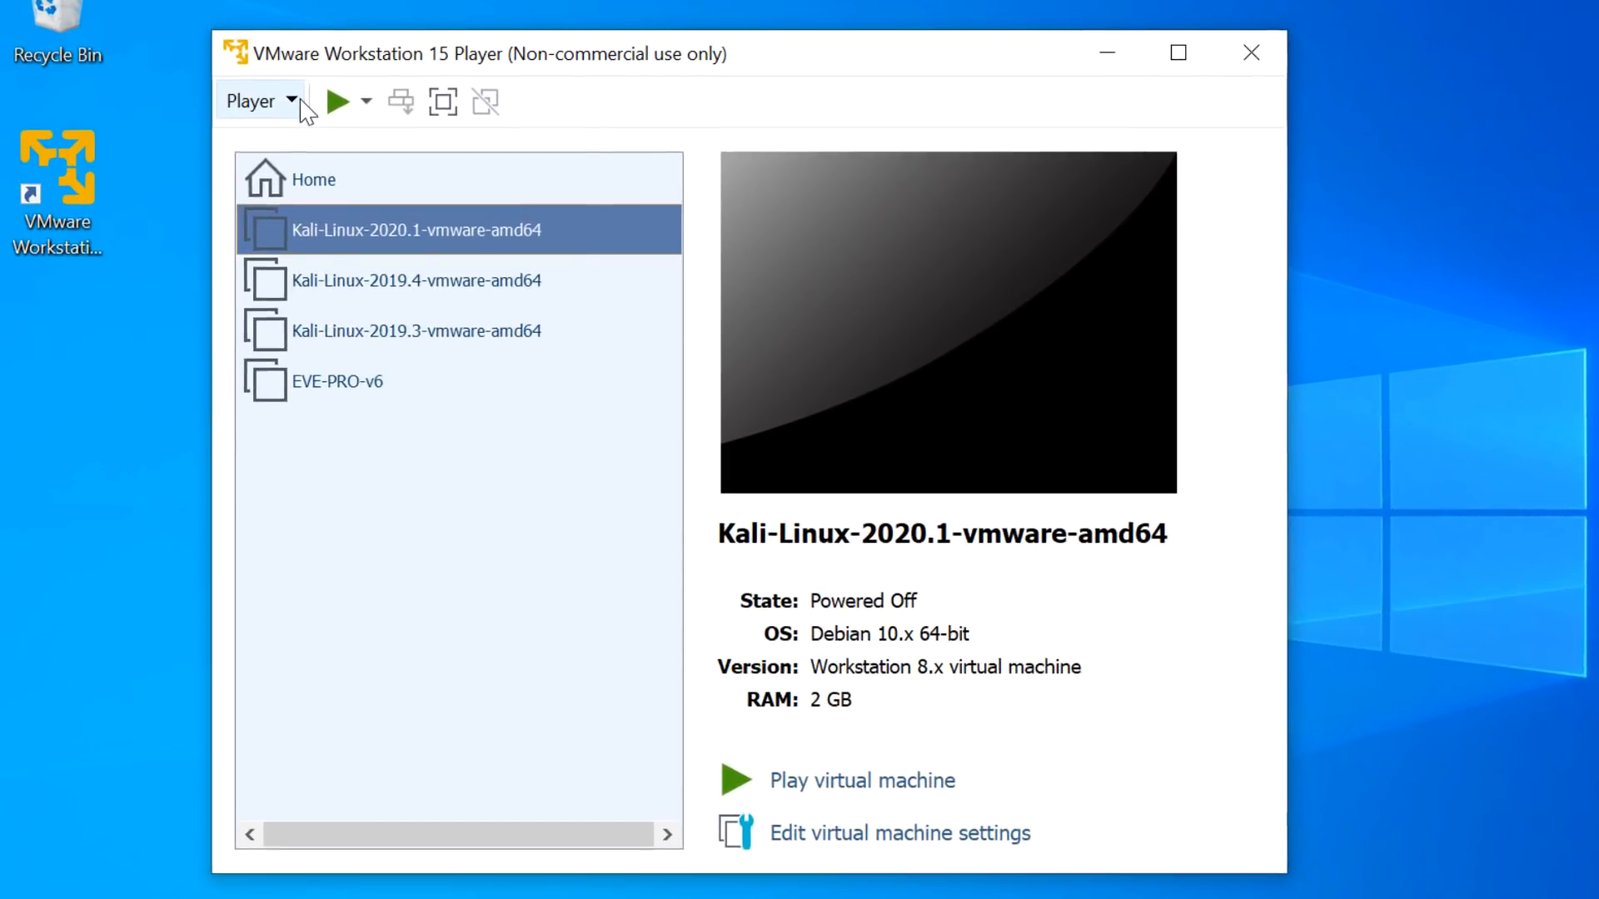
In VMware Workstation 15 Player, import virl2_controller-2.0.0-5-rc3.el8.x86_64-79.ova from Downloads with the default name and storage path.
click(229, 117)
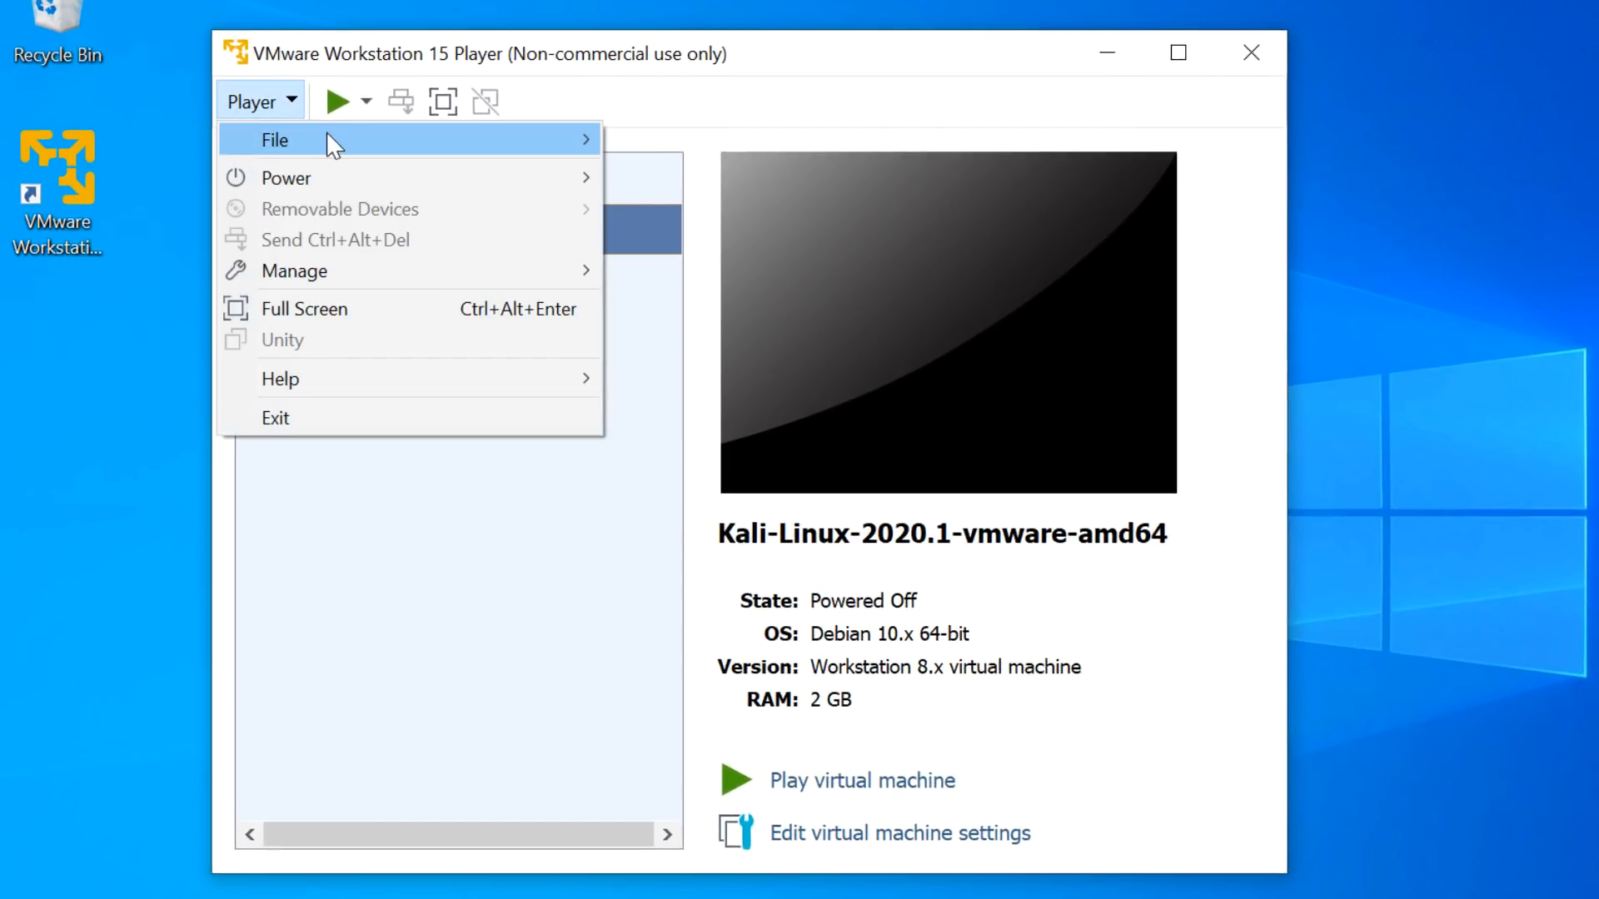
mouse_move(330, 140)
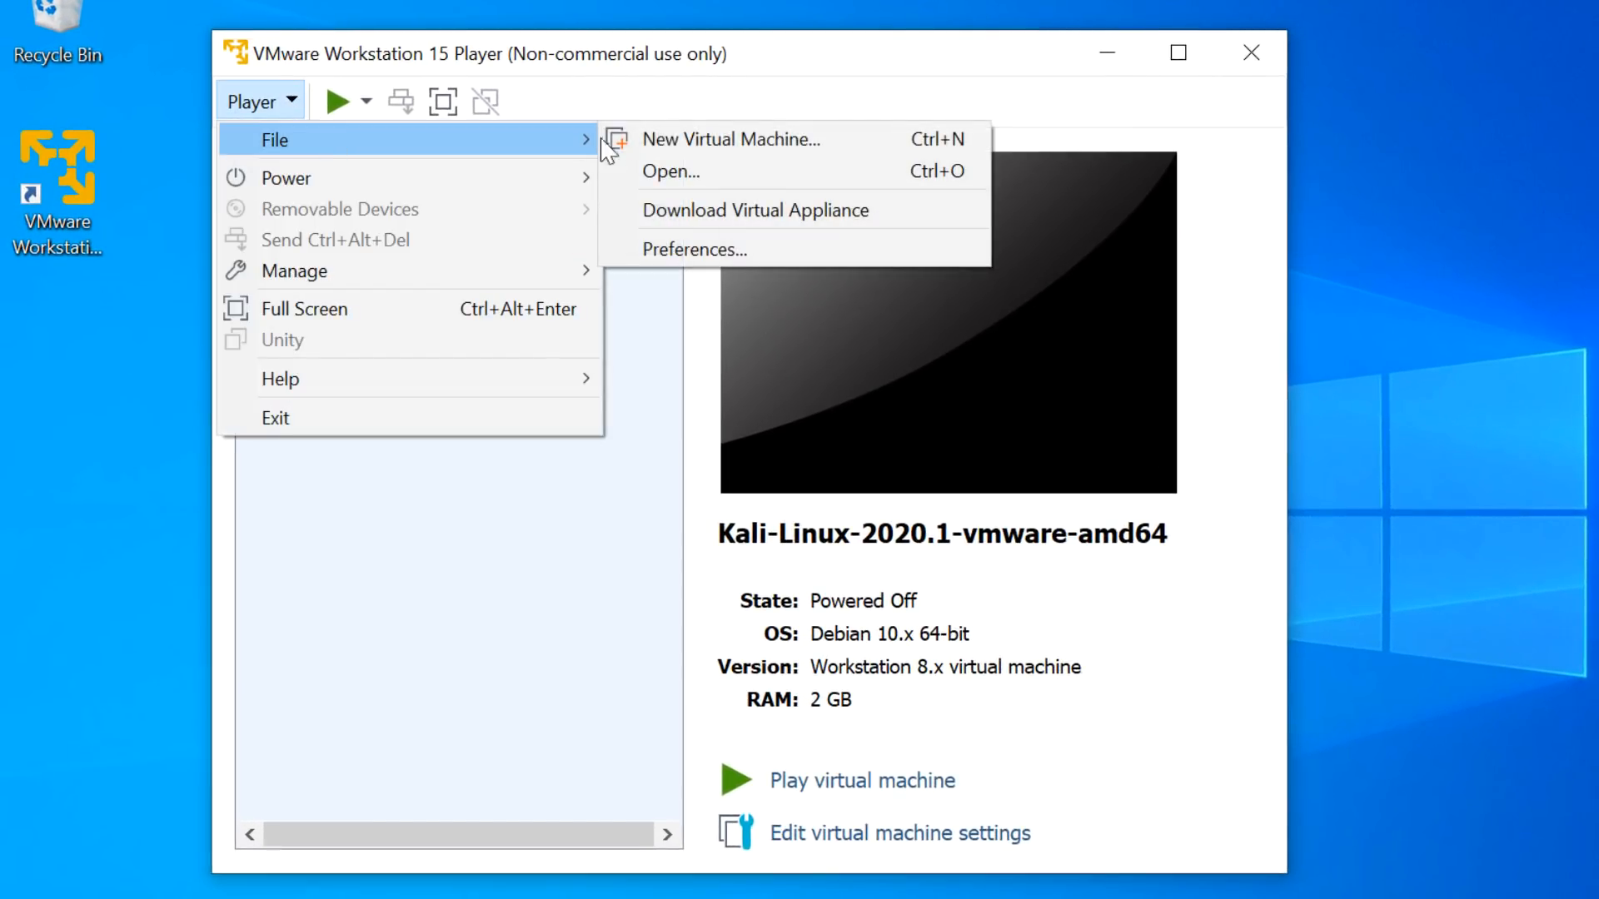
click(738, 163)
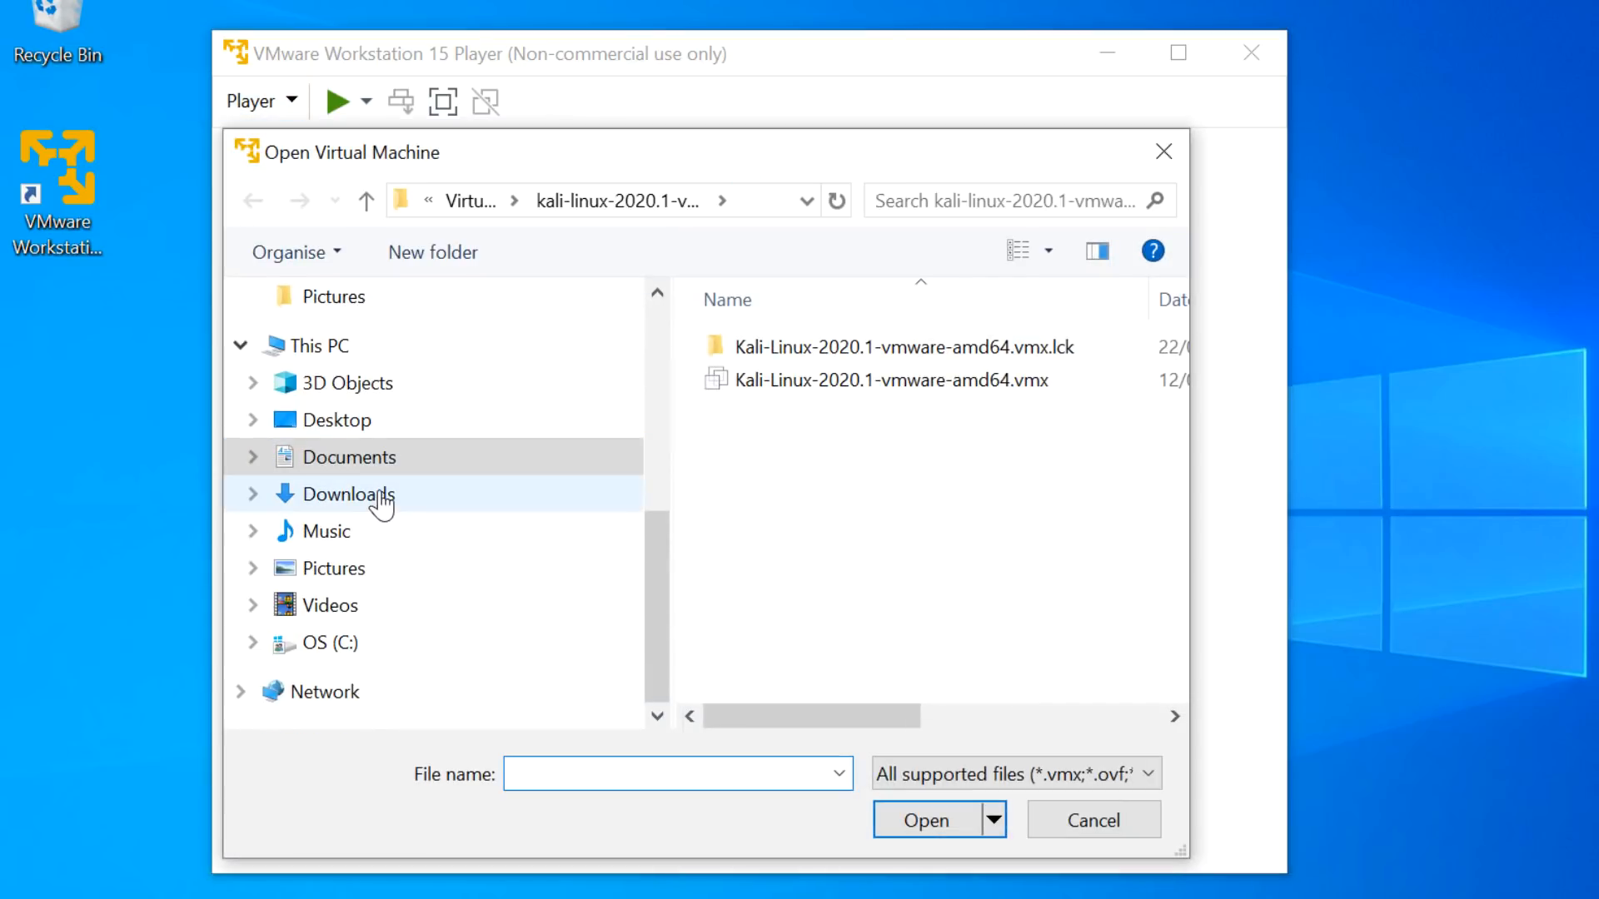
click(381, 497)
click(956, 468)
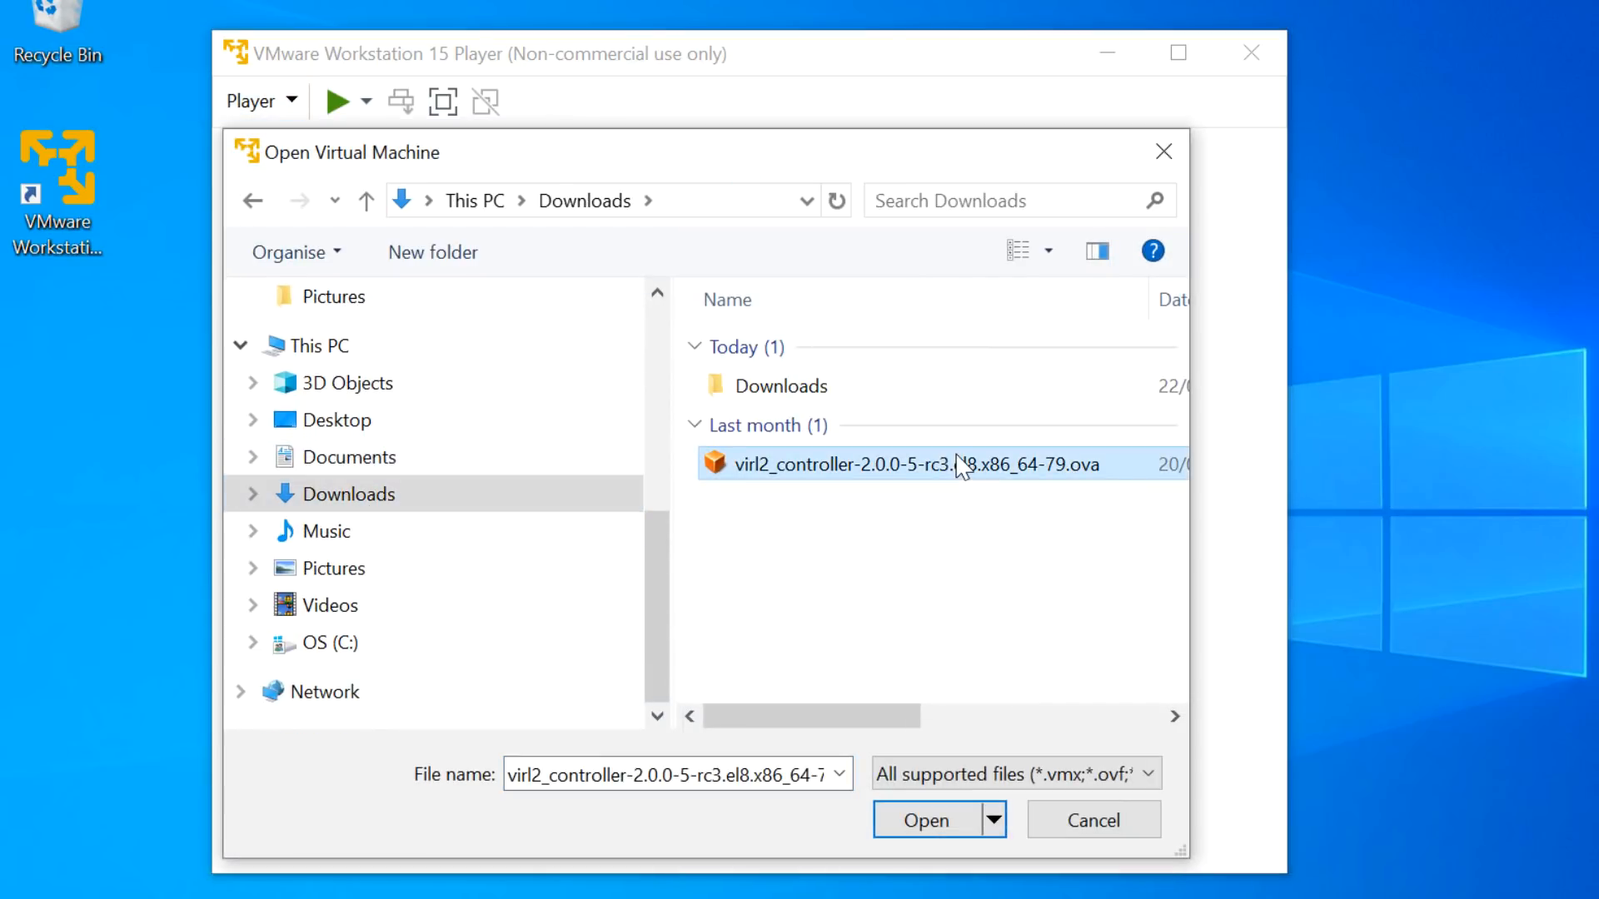
drag(1184, 852, 1595, 856)
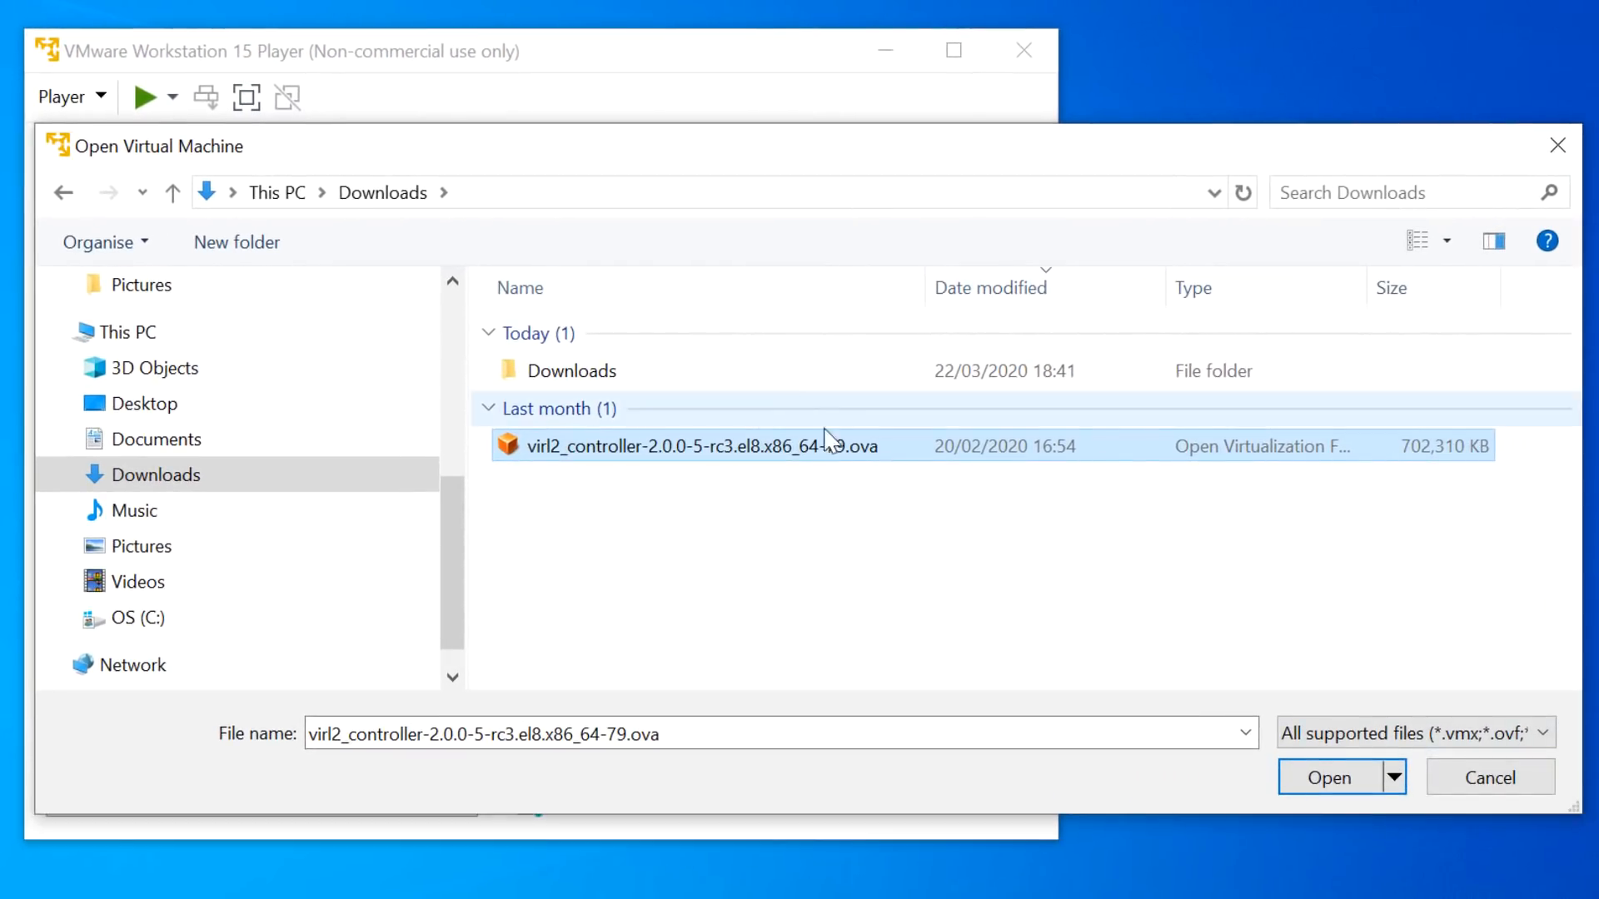
click(1330, 778)
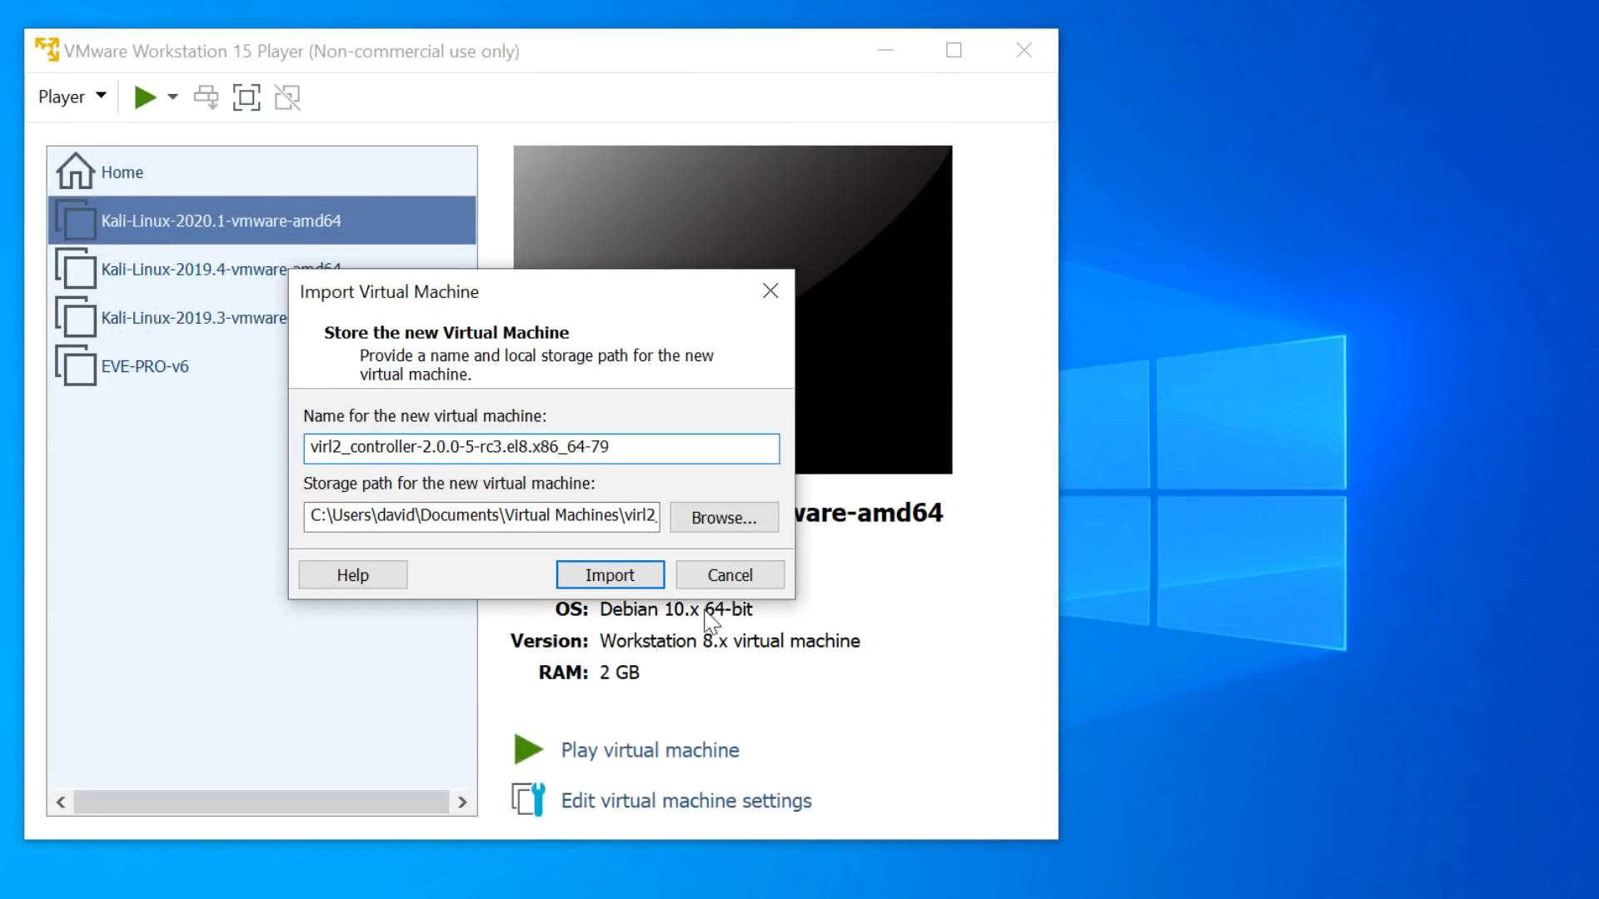
click(636, 577)
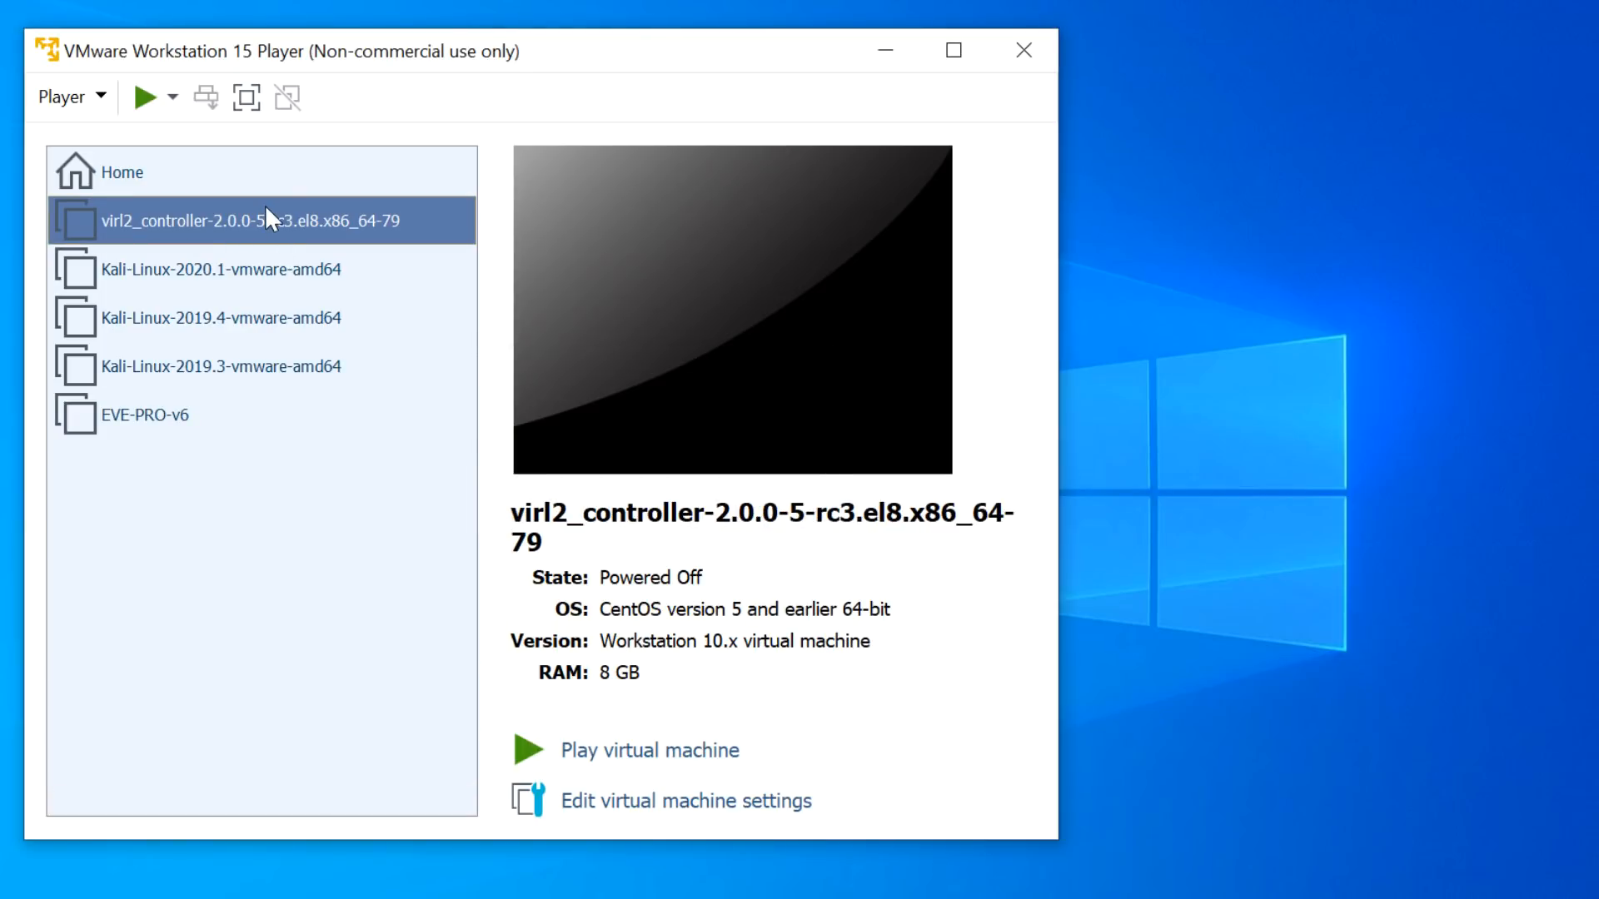
Check the computer's installed RAM in the Windows System information and set the virl2_controller virtual machine's memory to 4096 MB.
right_click(267, 209)
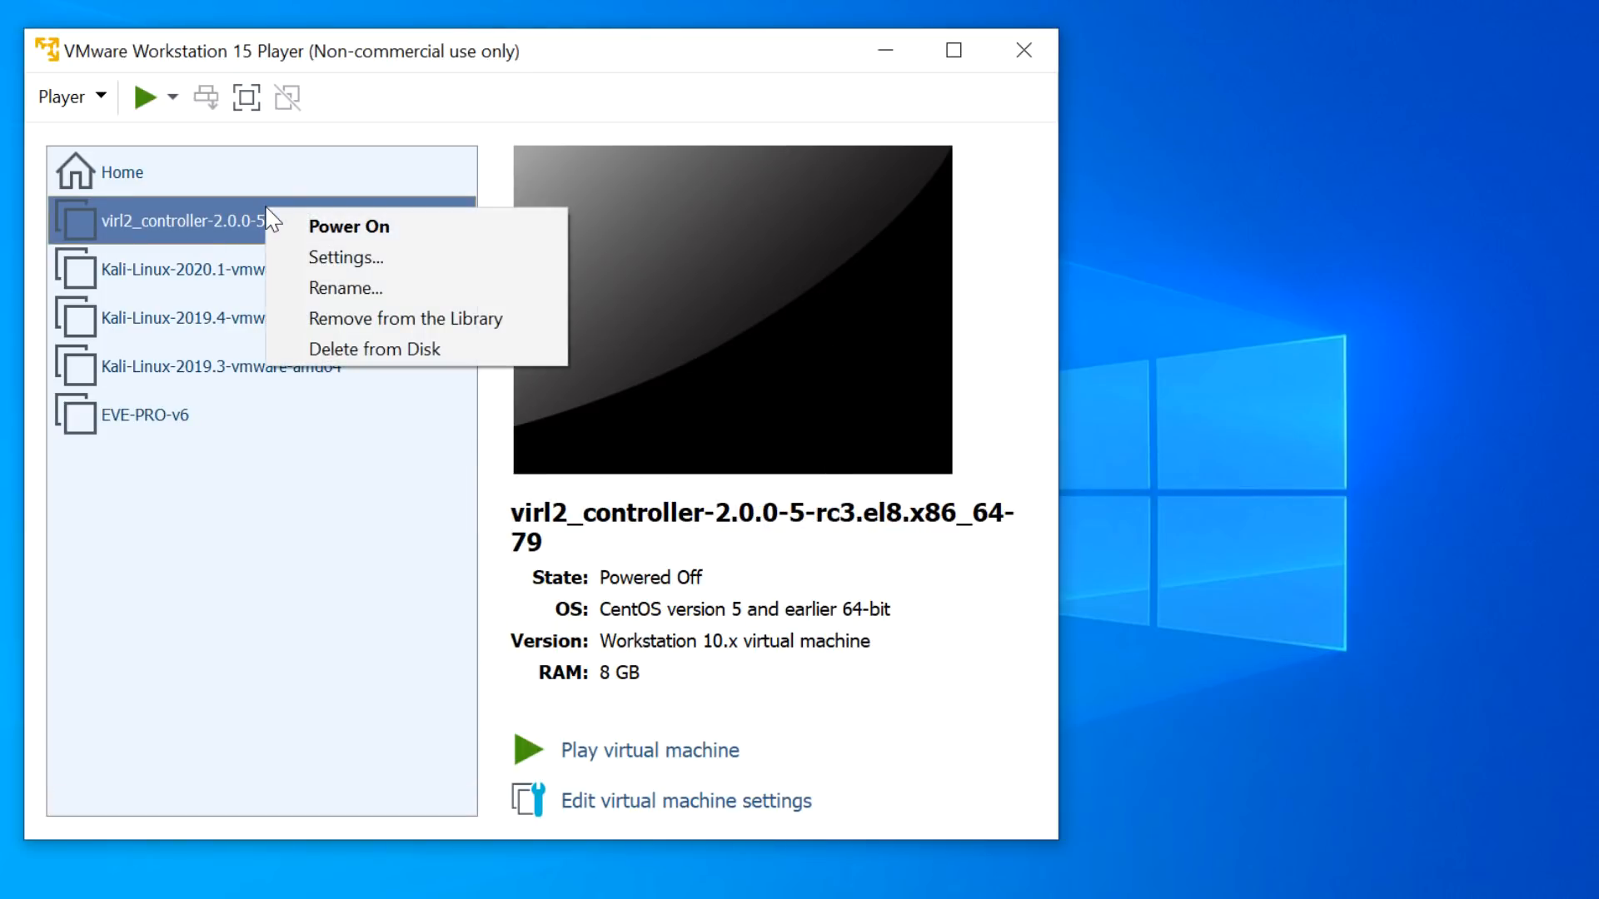
click(371, 265)
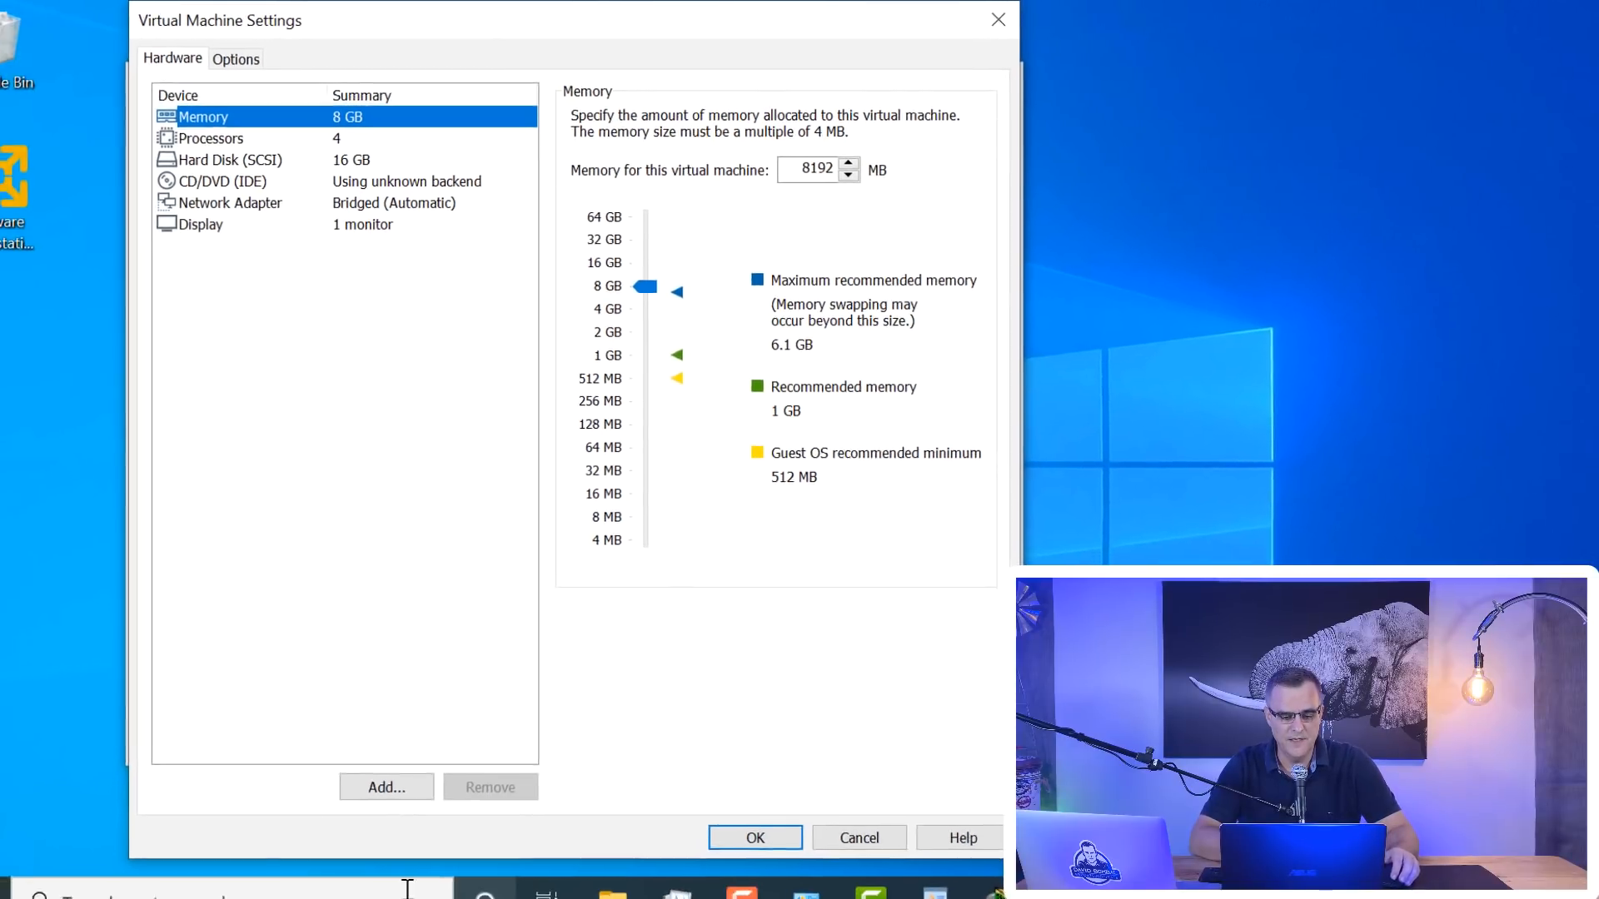
click(398, 868)
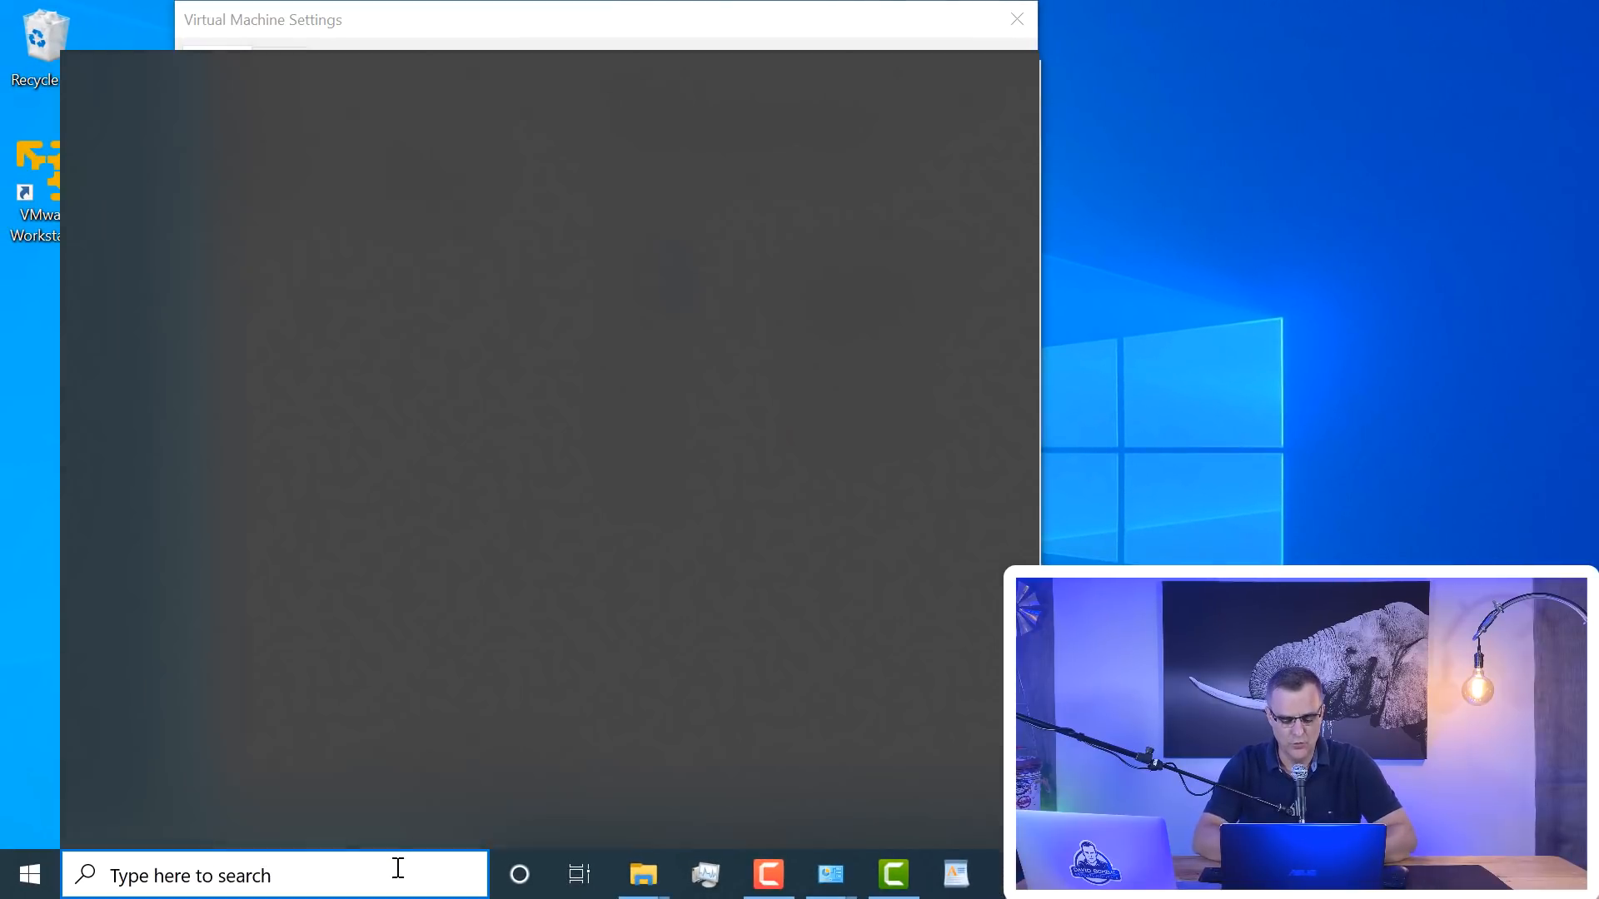
text(my pc)
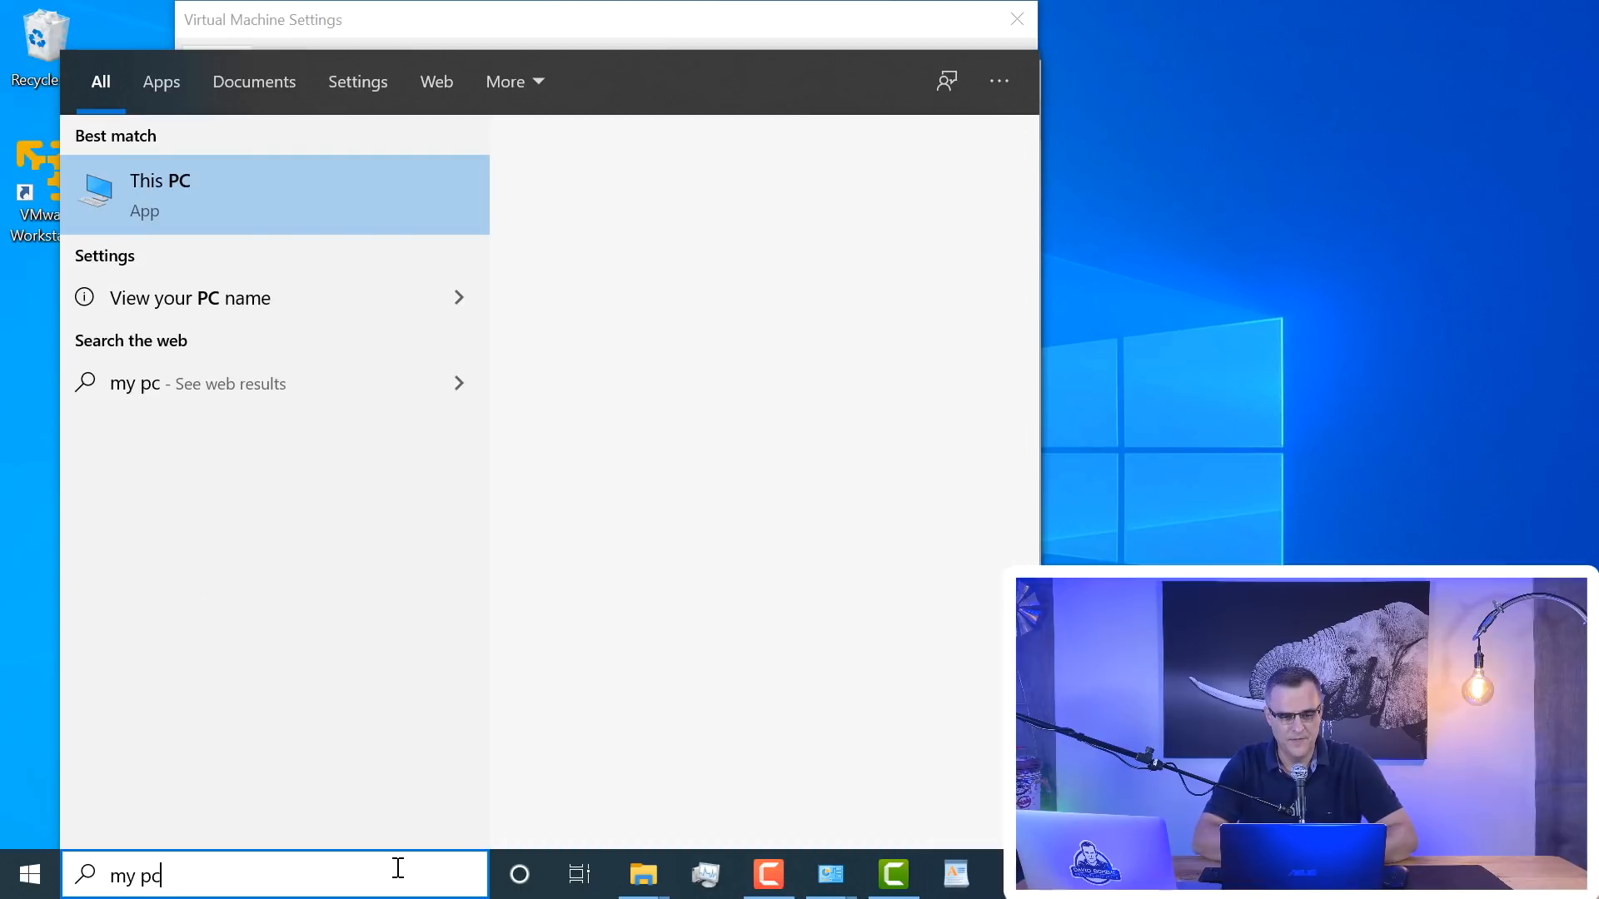
right_click(322, 190)
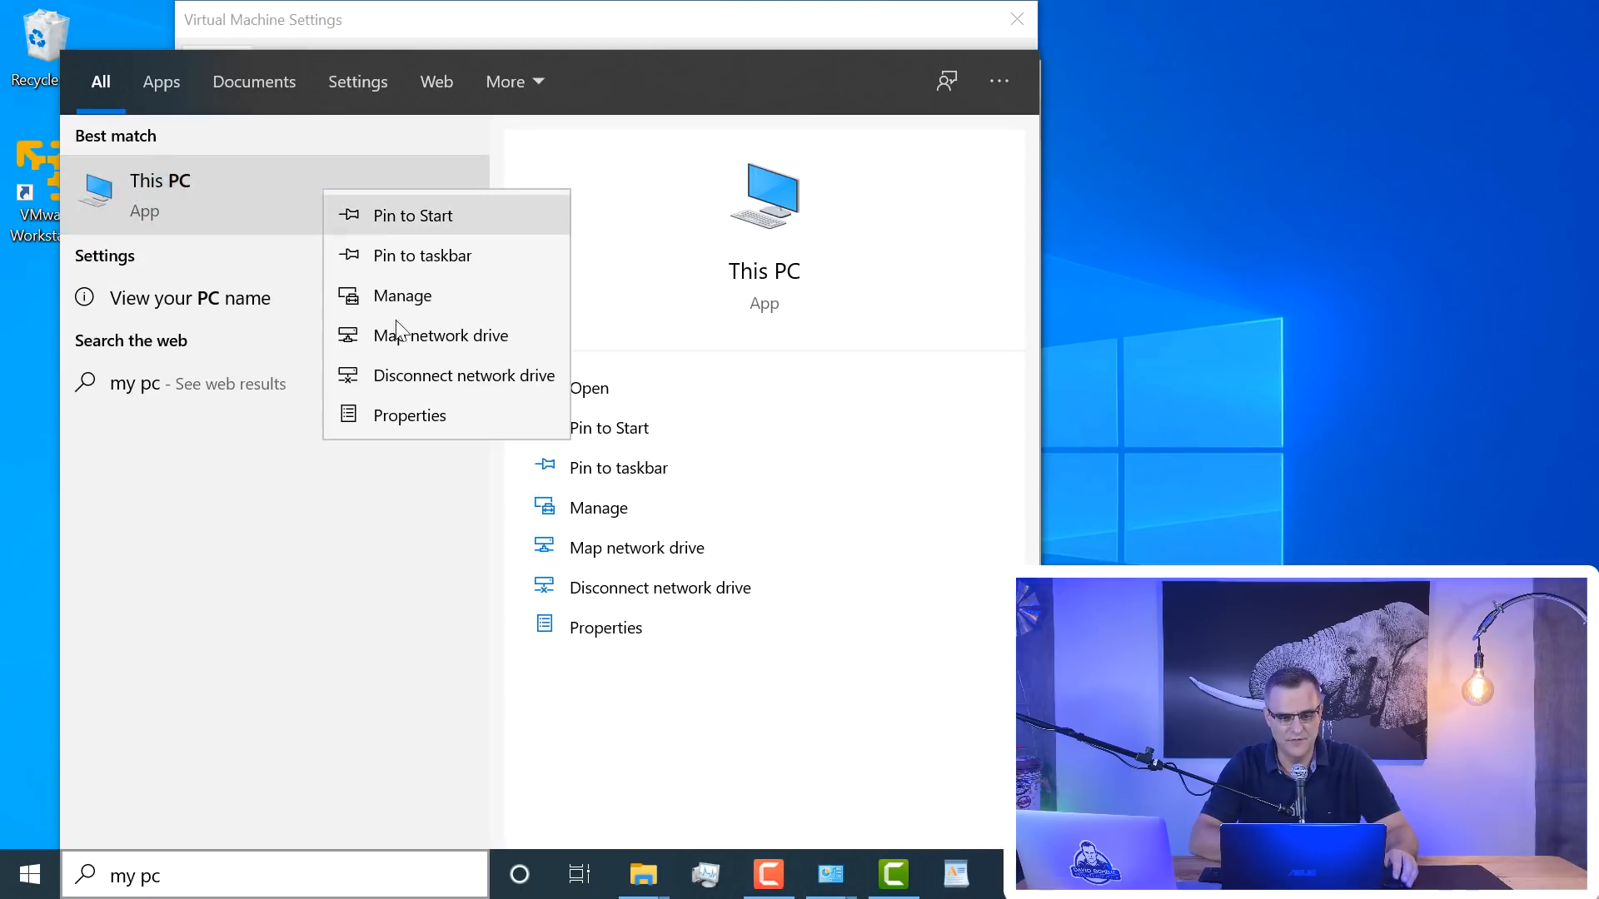
click(423, 413)
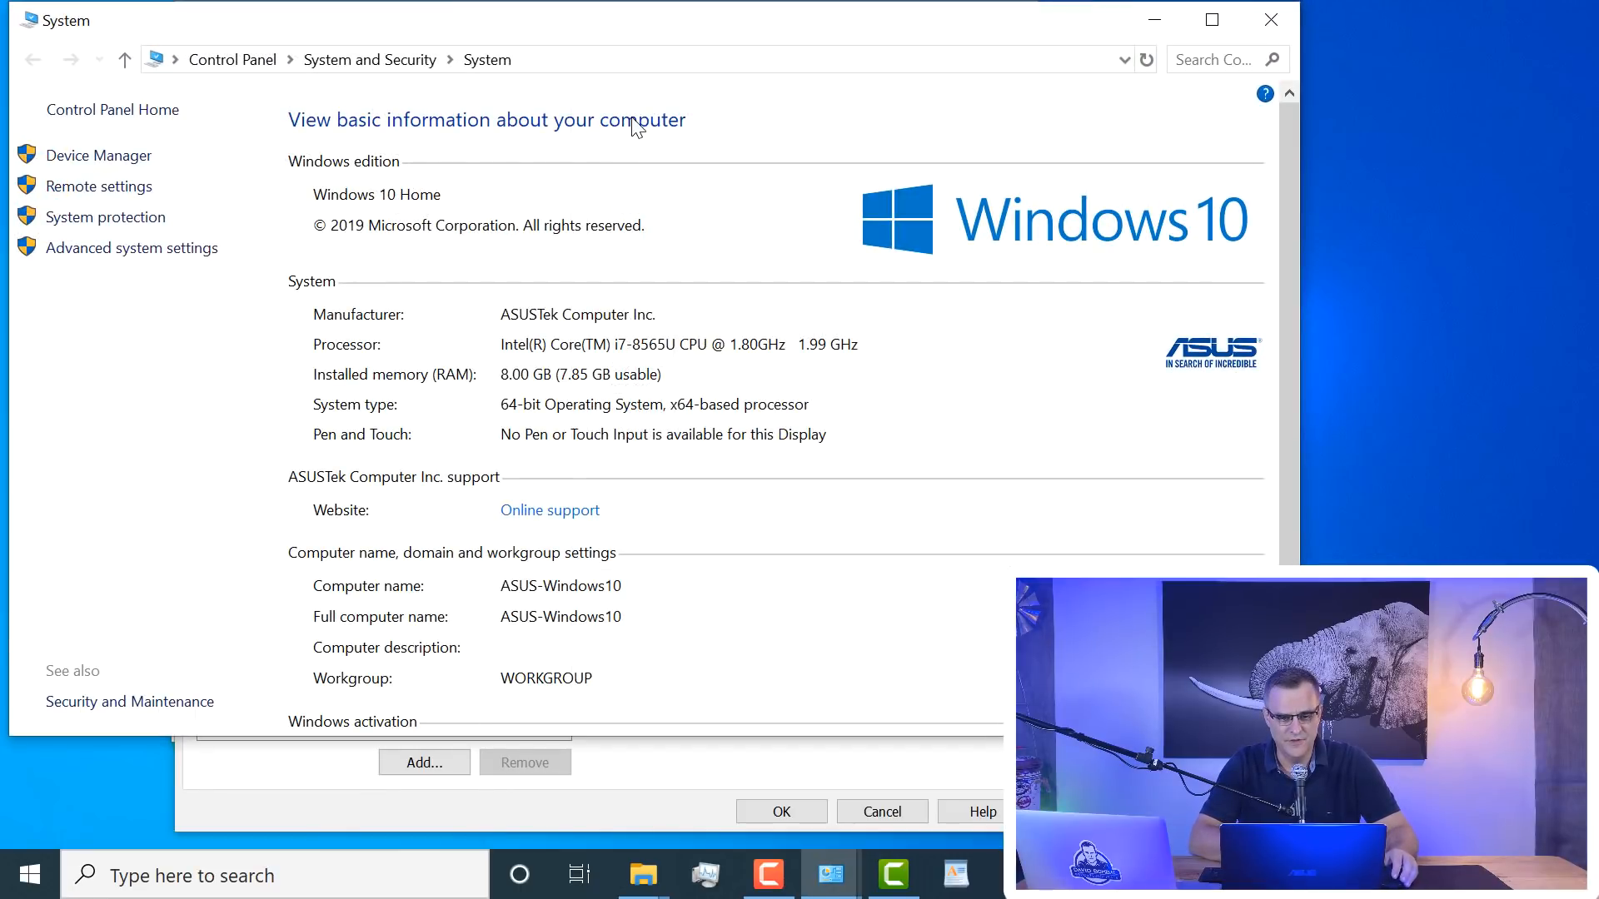
double_click(630, 23)
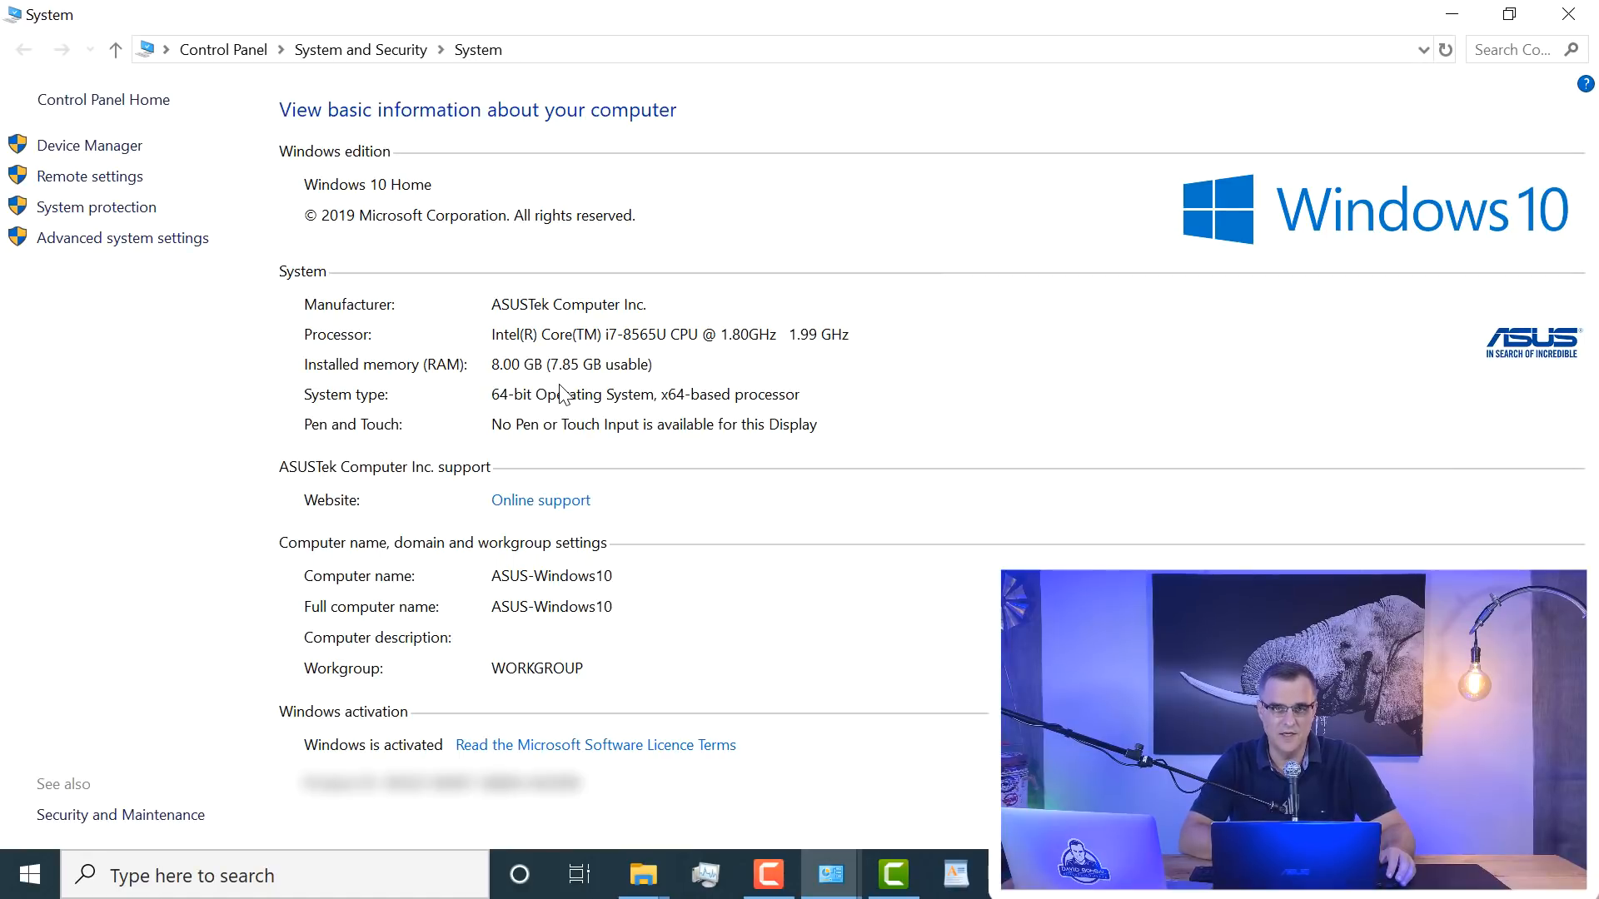
click(1452, 15)
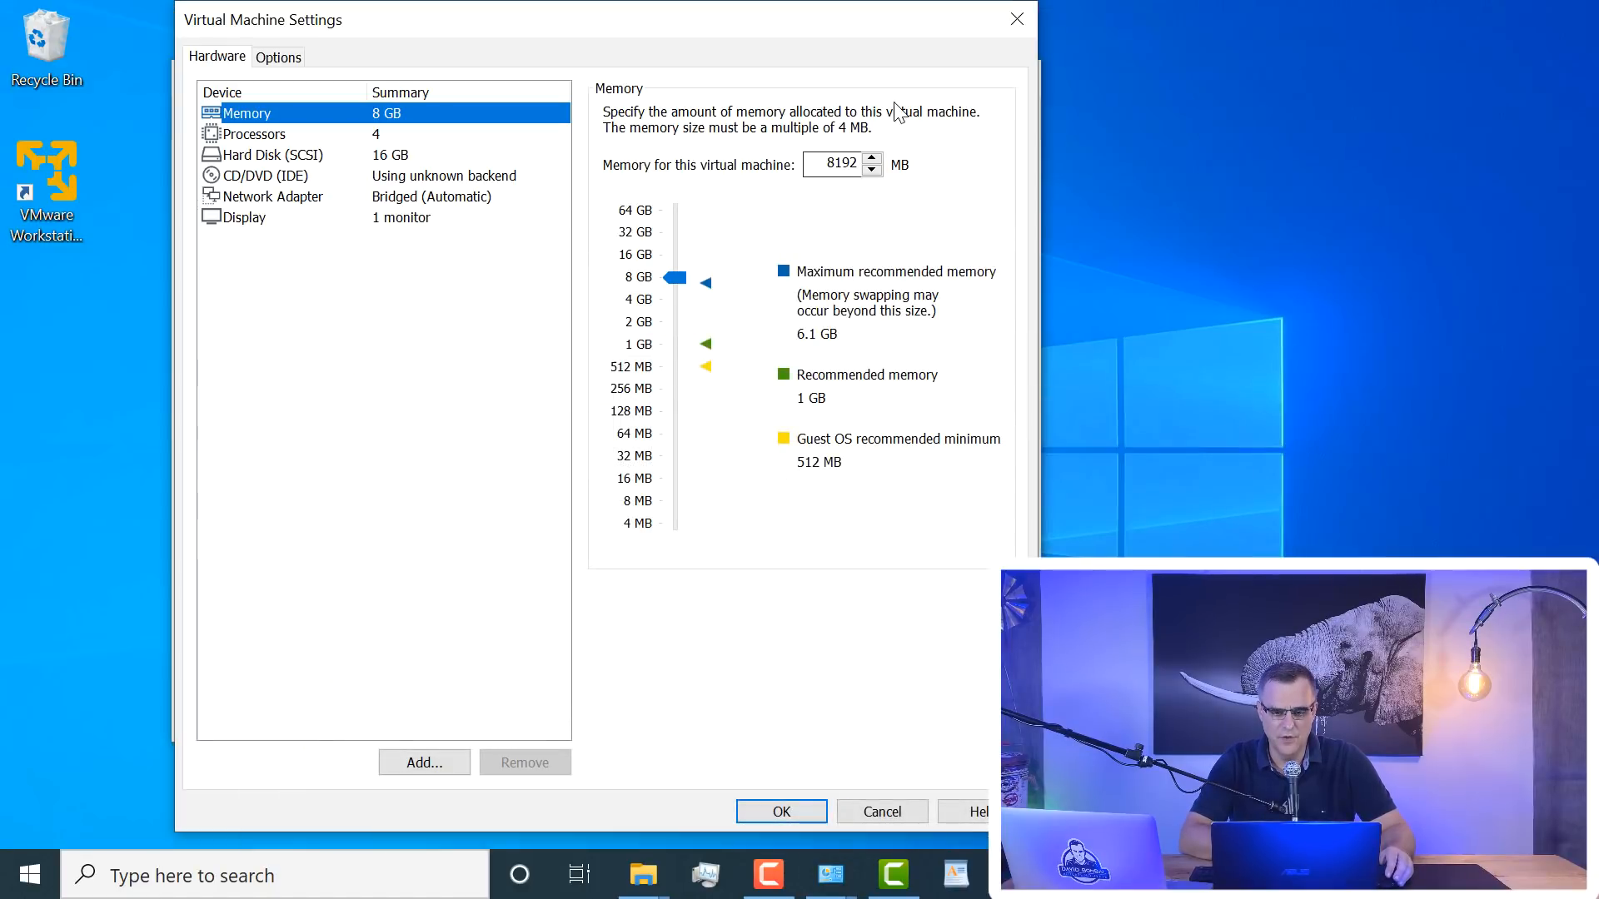
drag(677, 277, 678, 299)
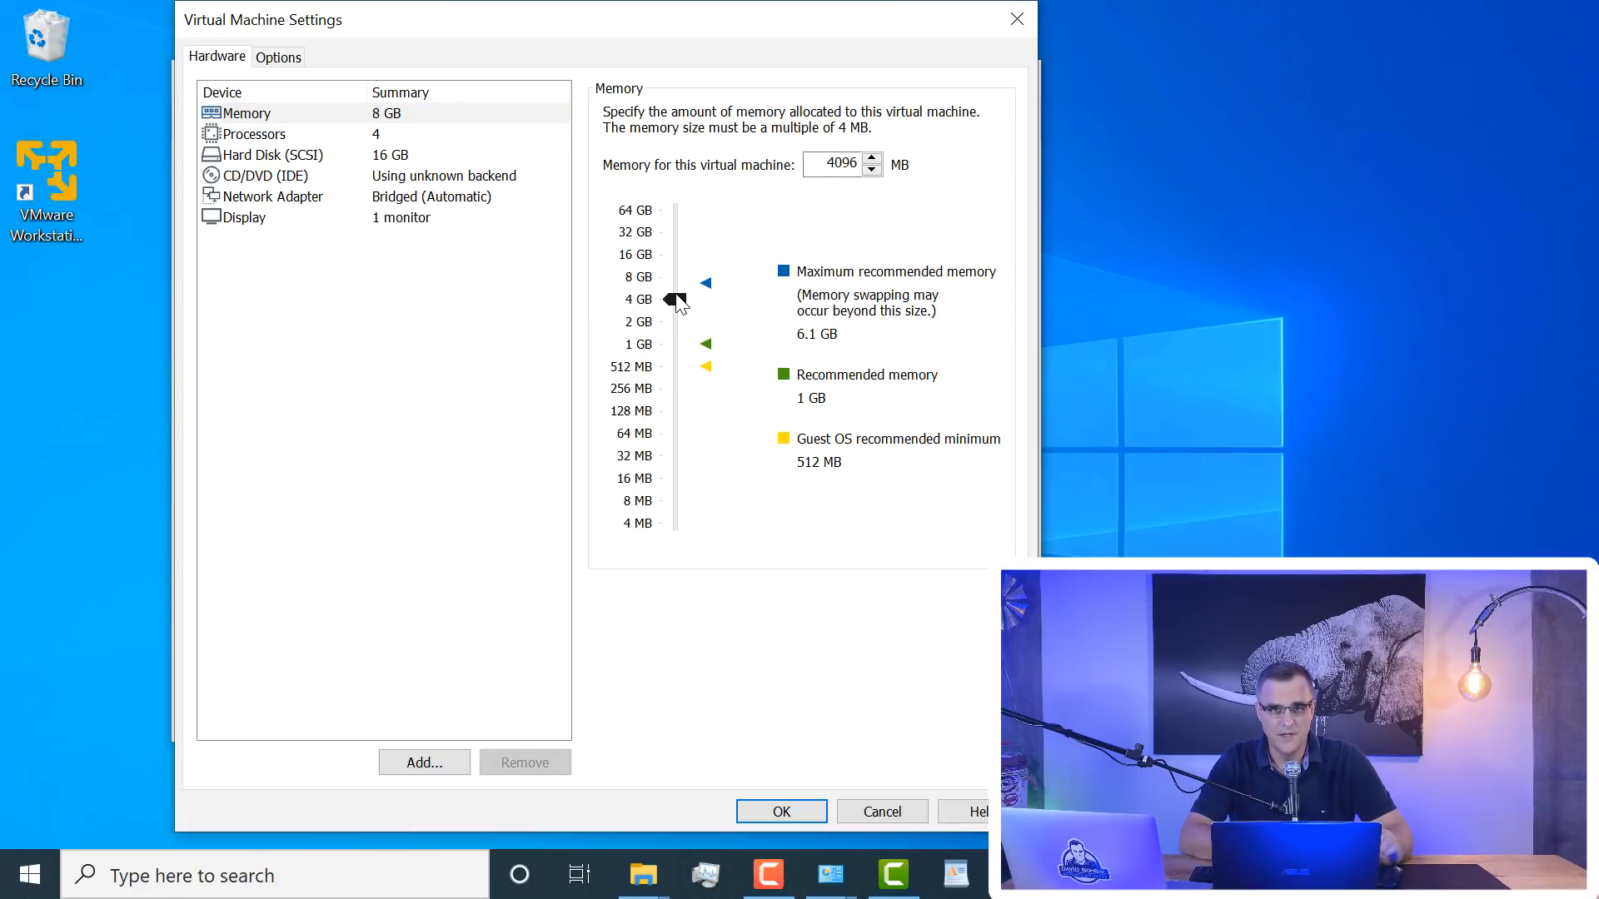
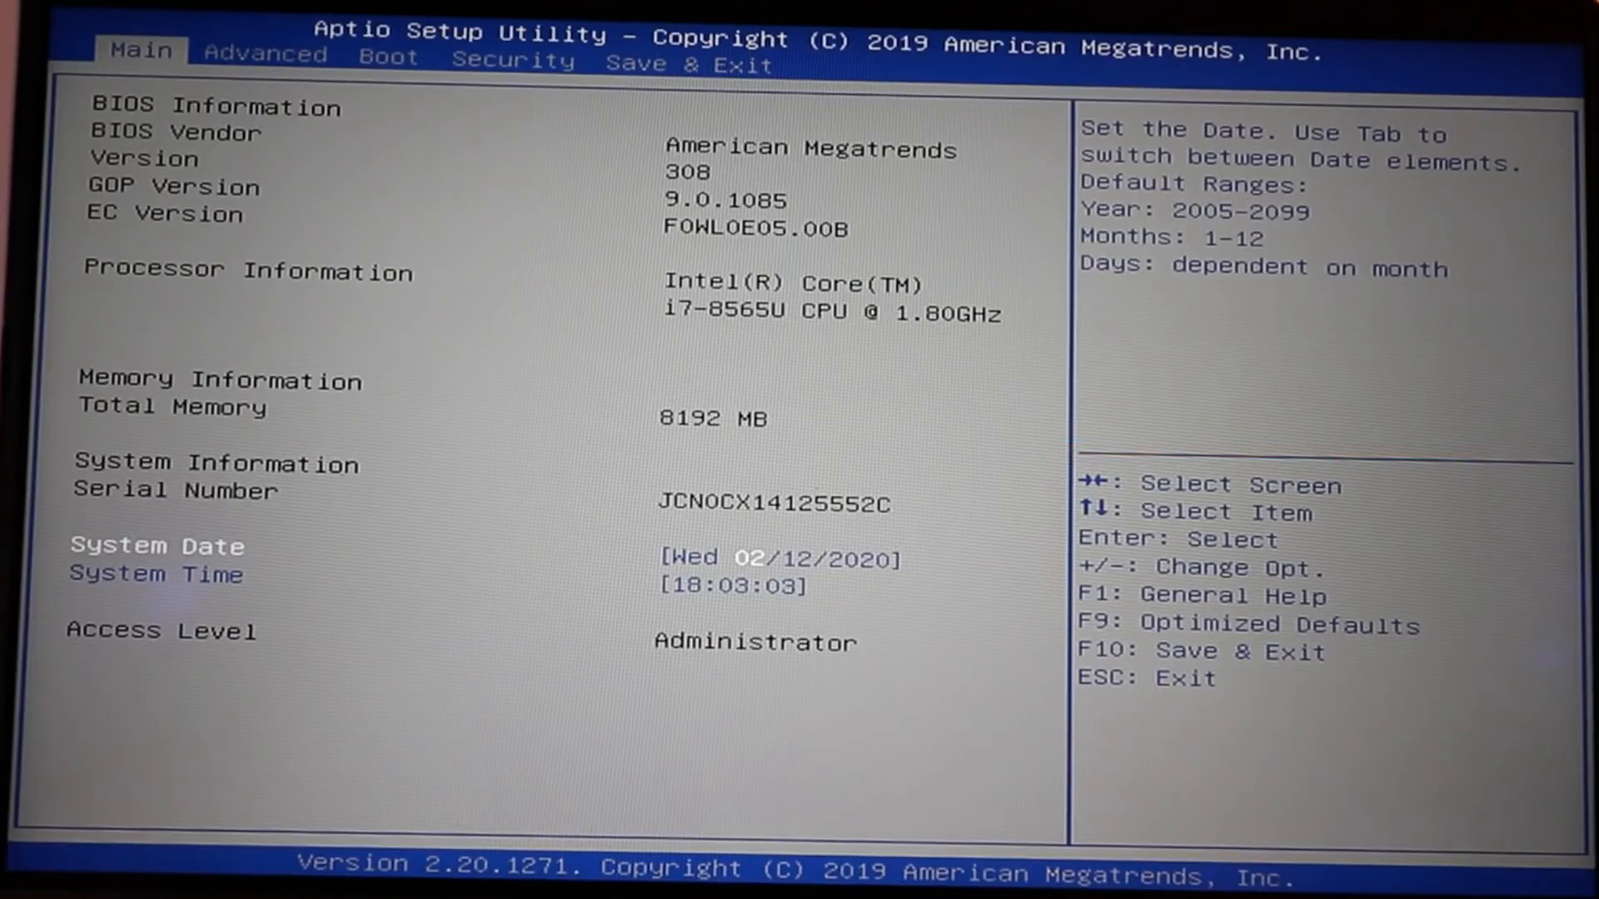
Set Intel Virtualization Technology to Enabled in the advanced BIOS settings.
key(Right)
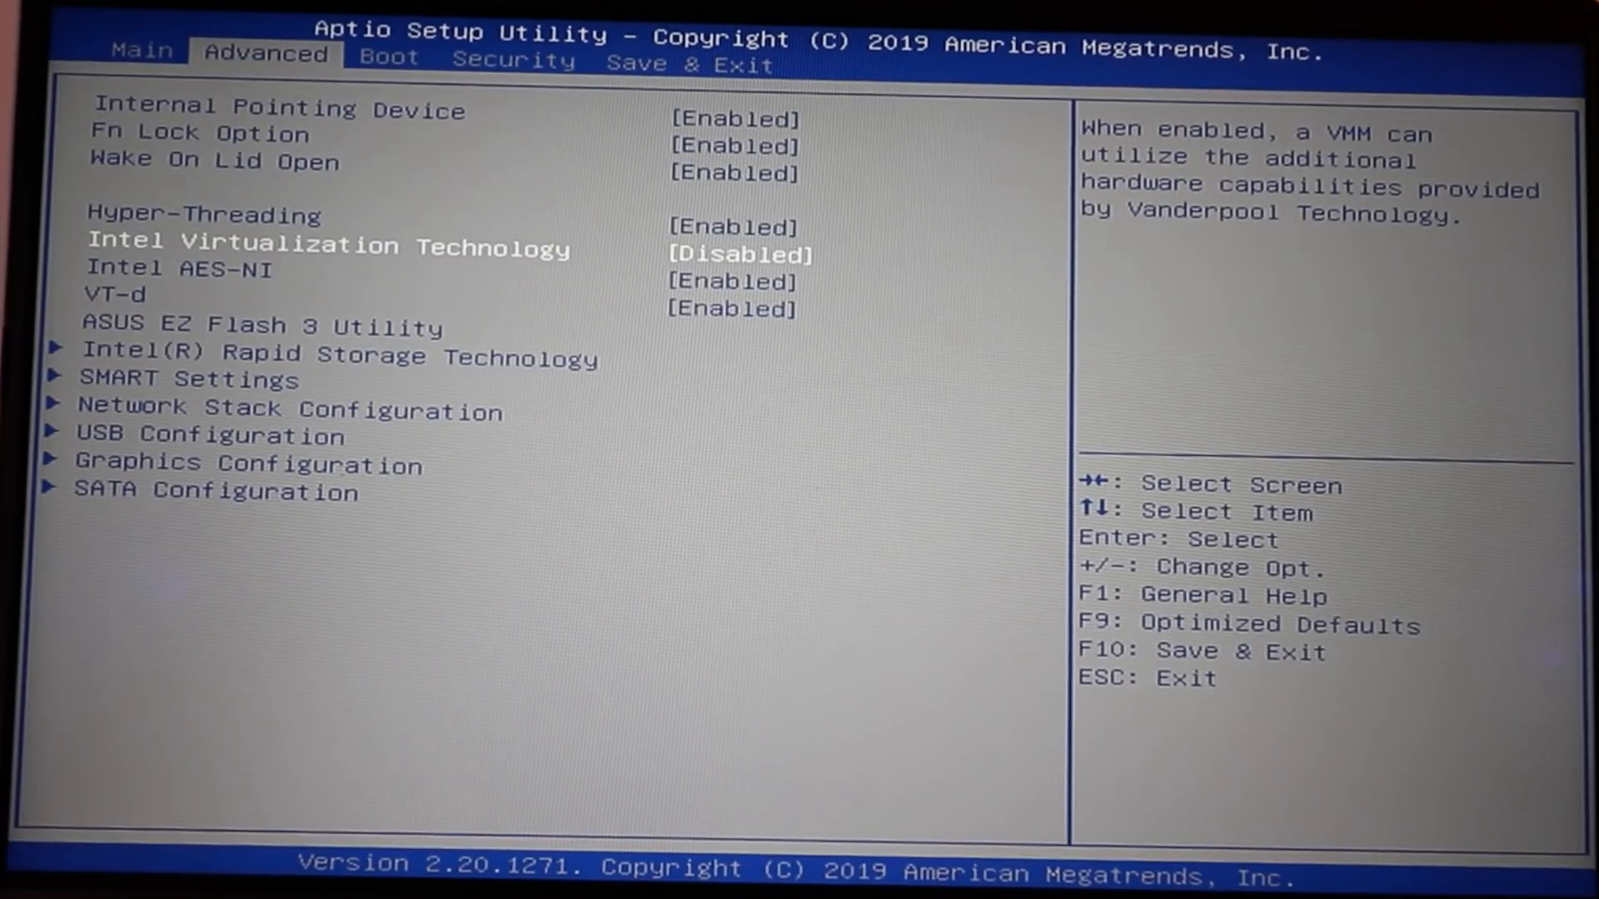
key(Up)
key(Up)
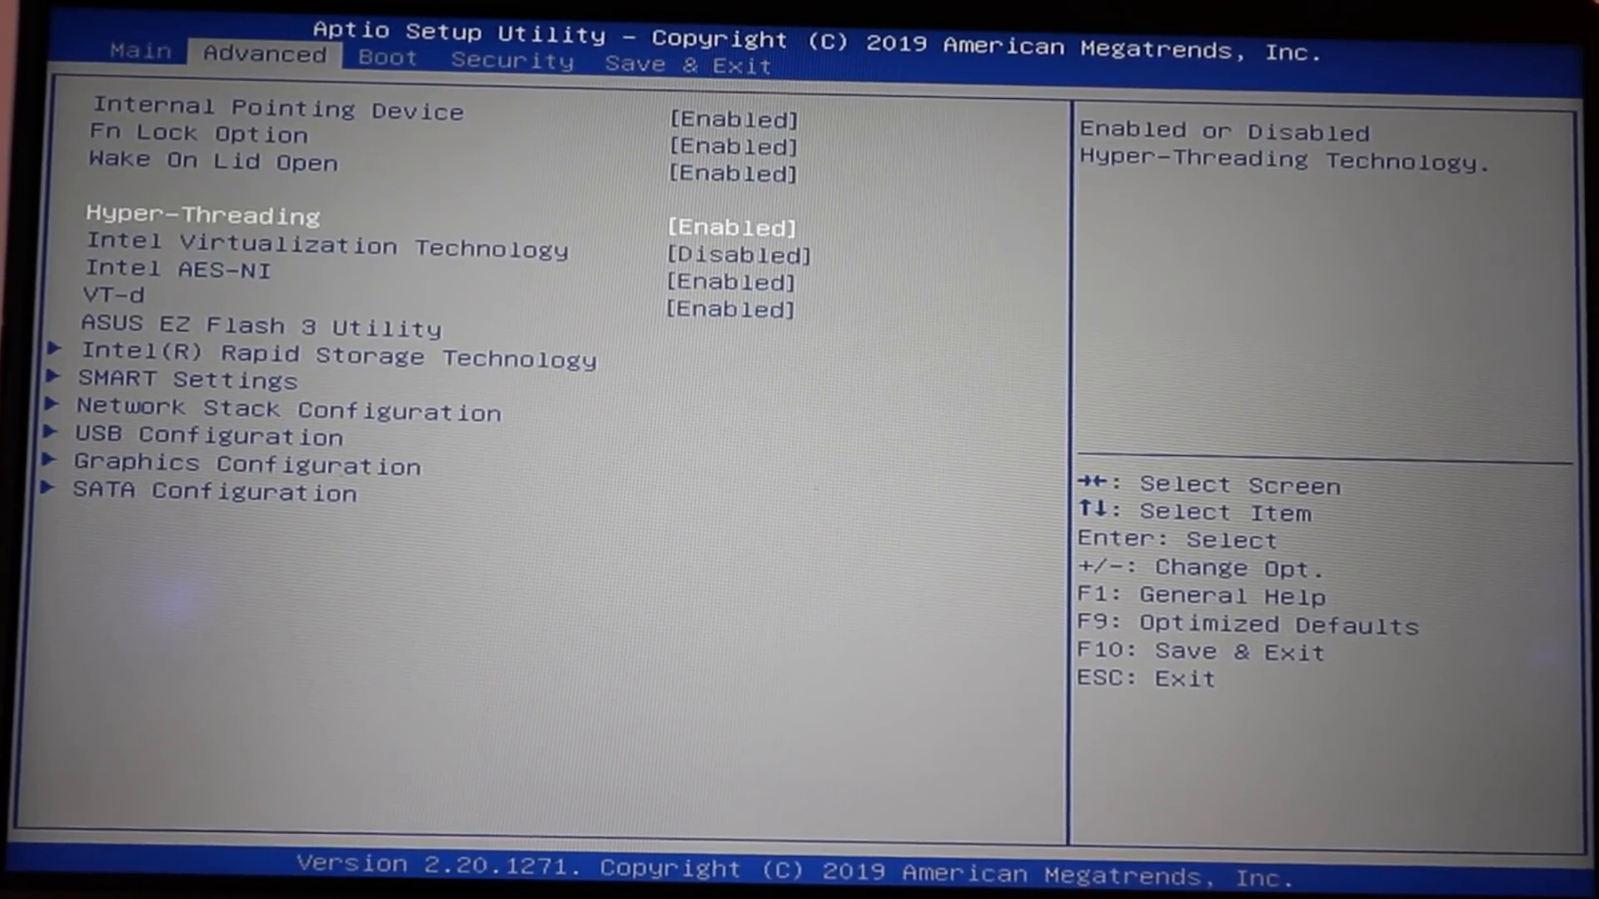
key(Down)
key(Down)
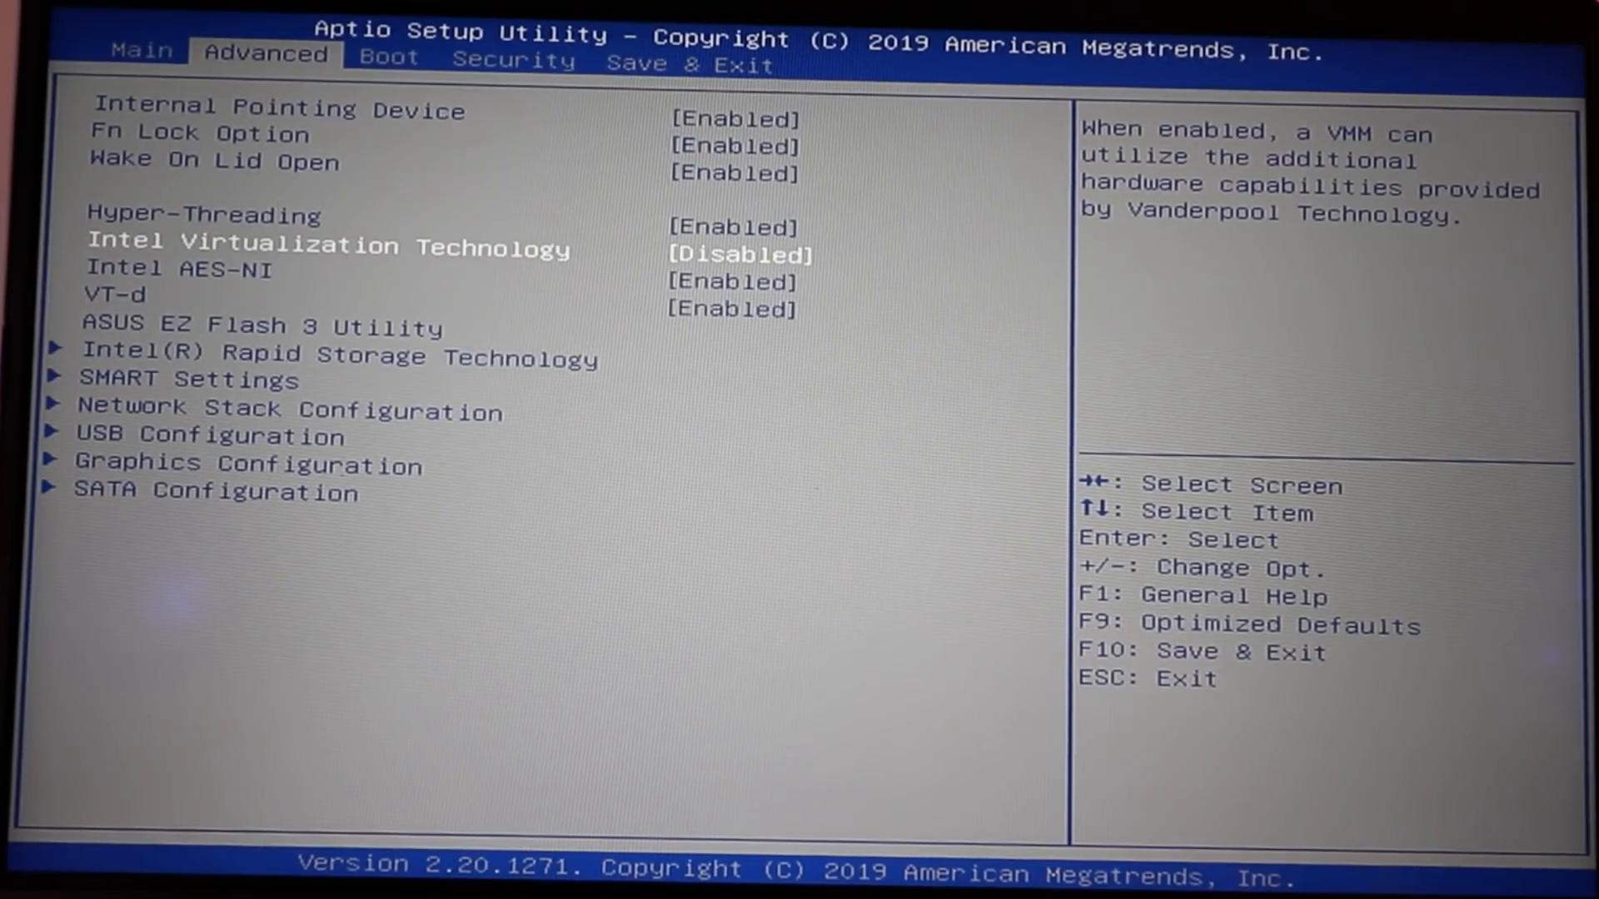
key(Return)
key(Down)
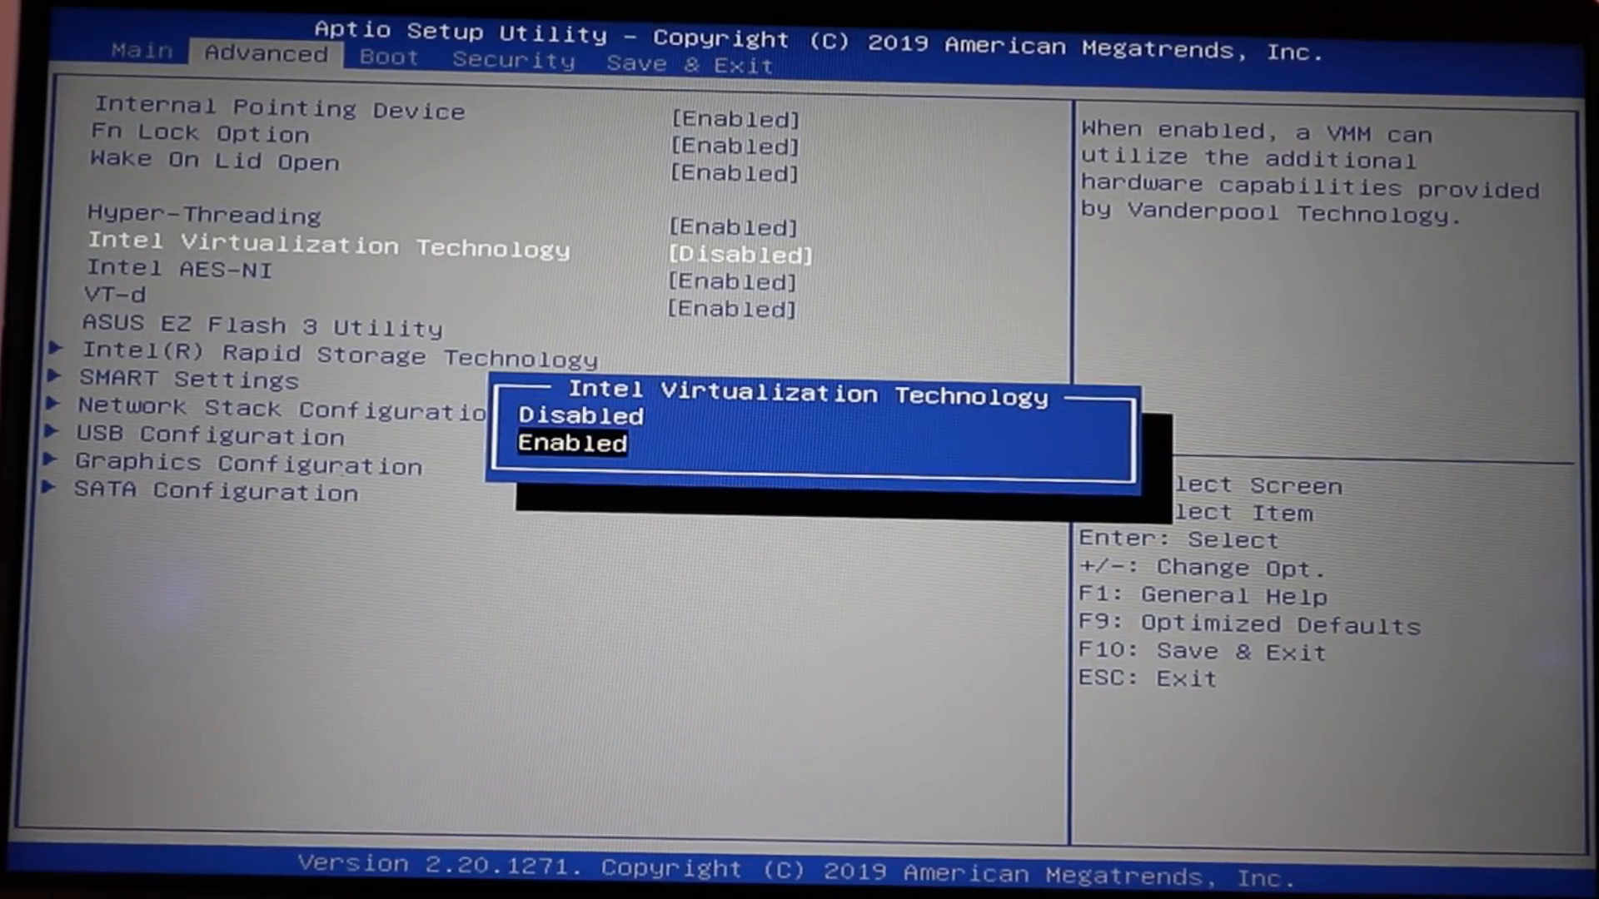
key(Return)
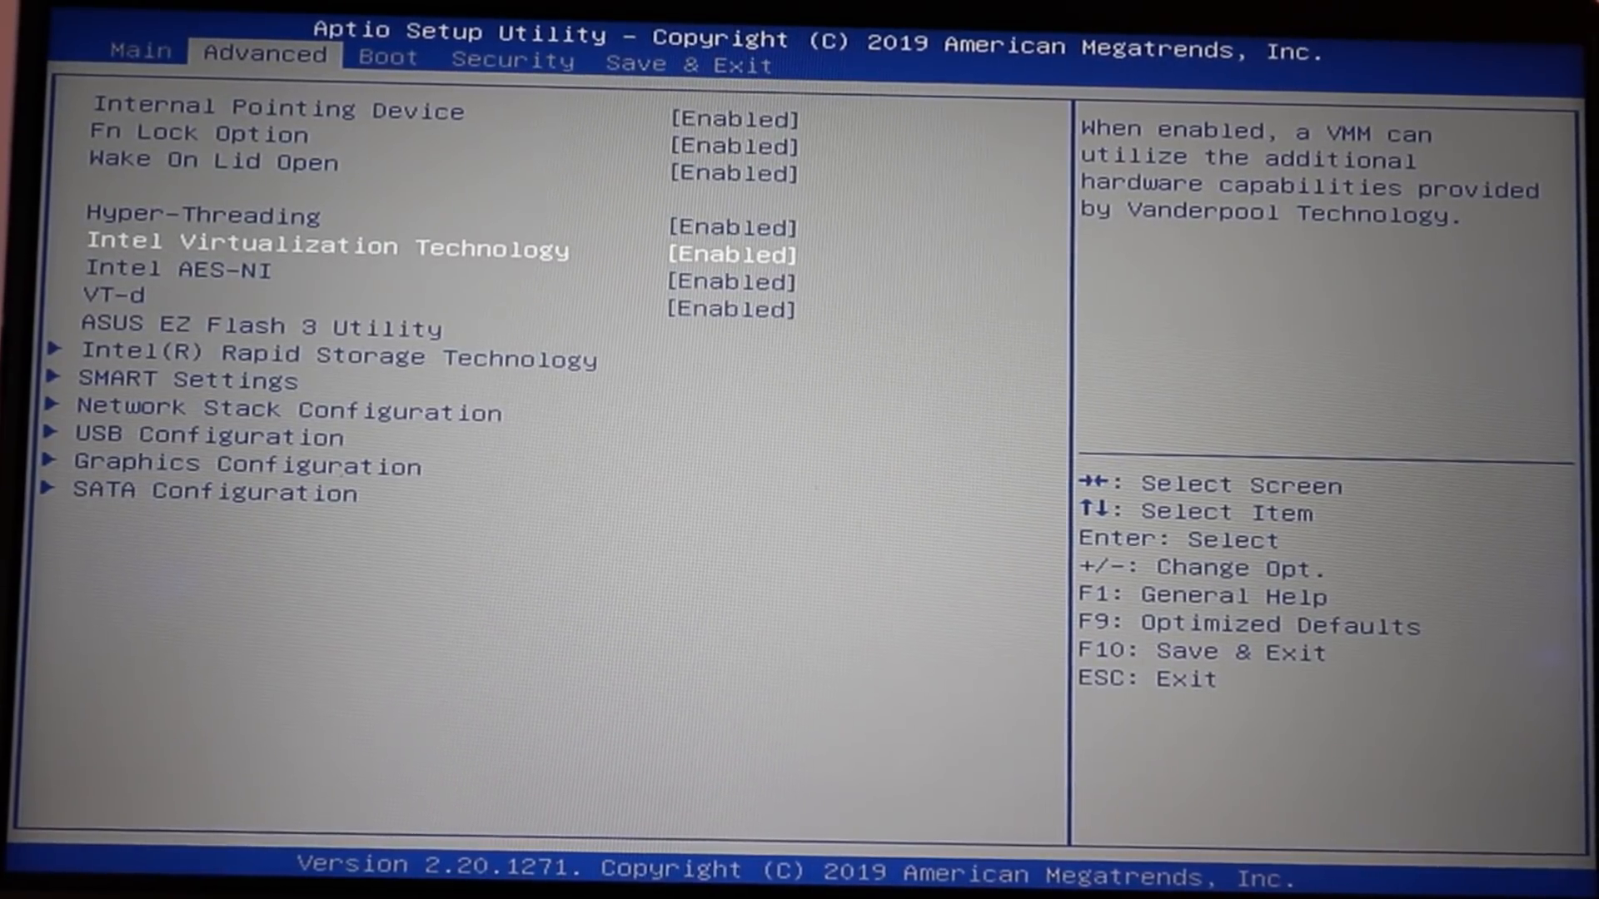
Save the BIOS configuration changes and exit the setup utility.
key(Right)
key(Right)
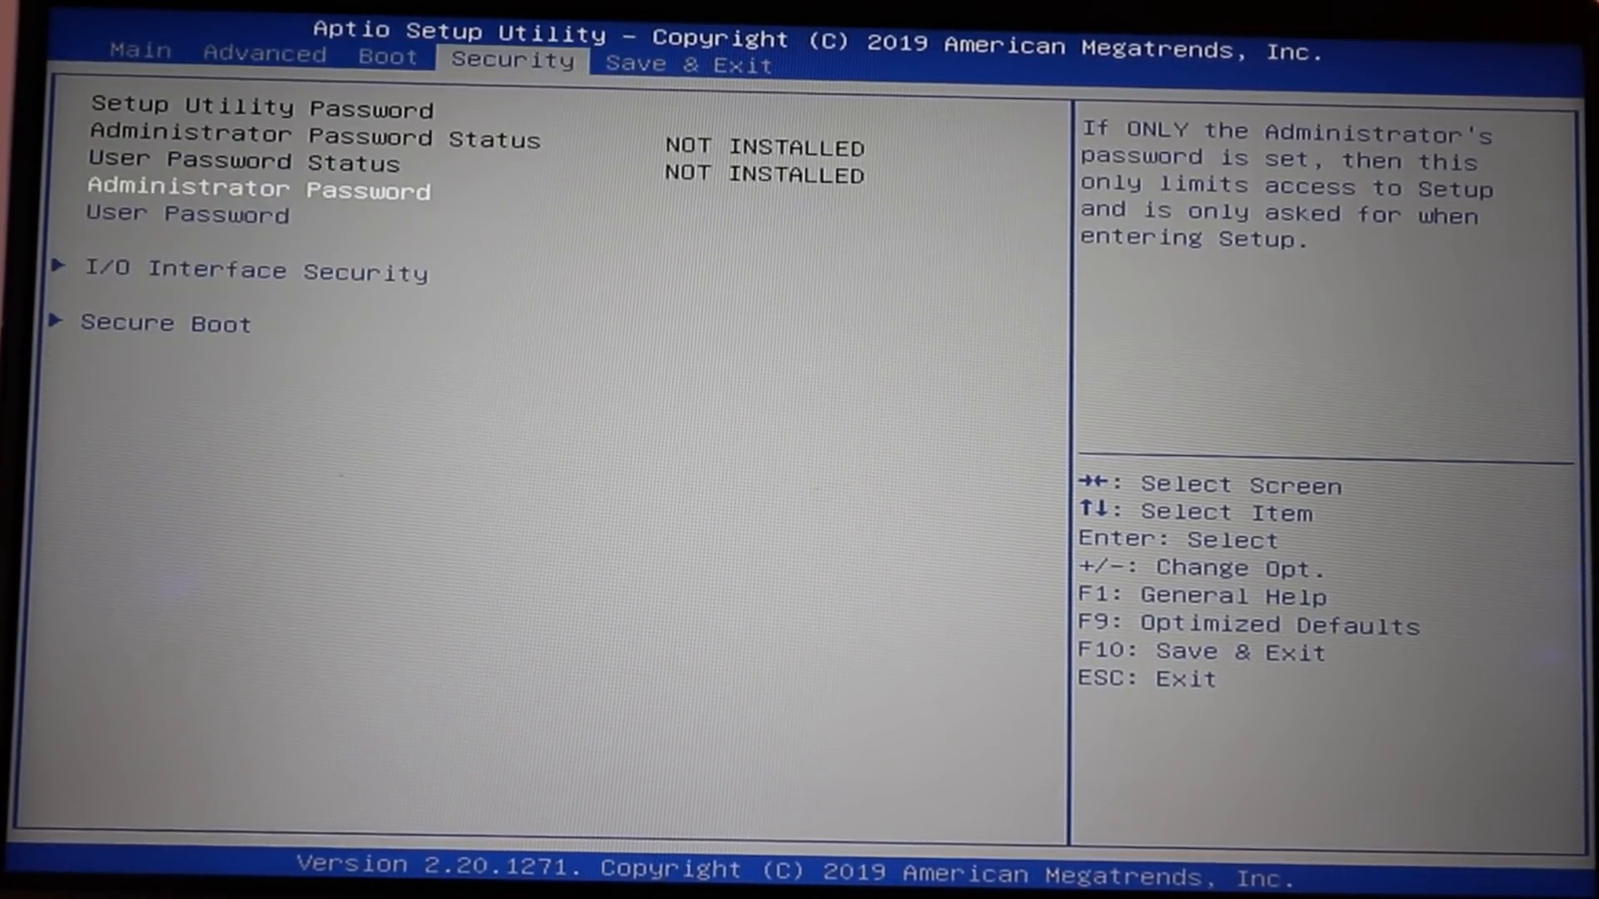
key(Right)
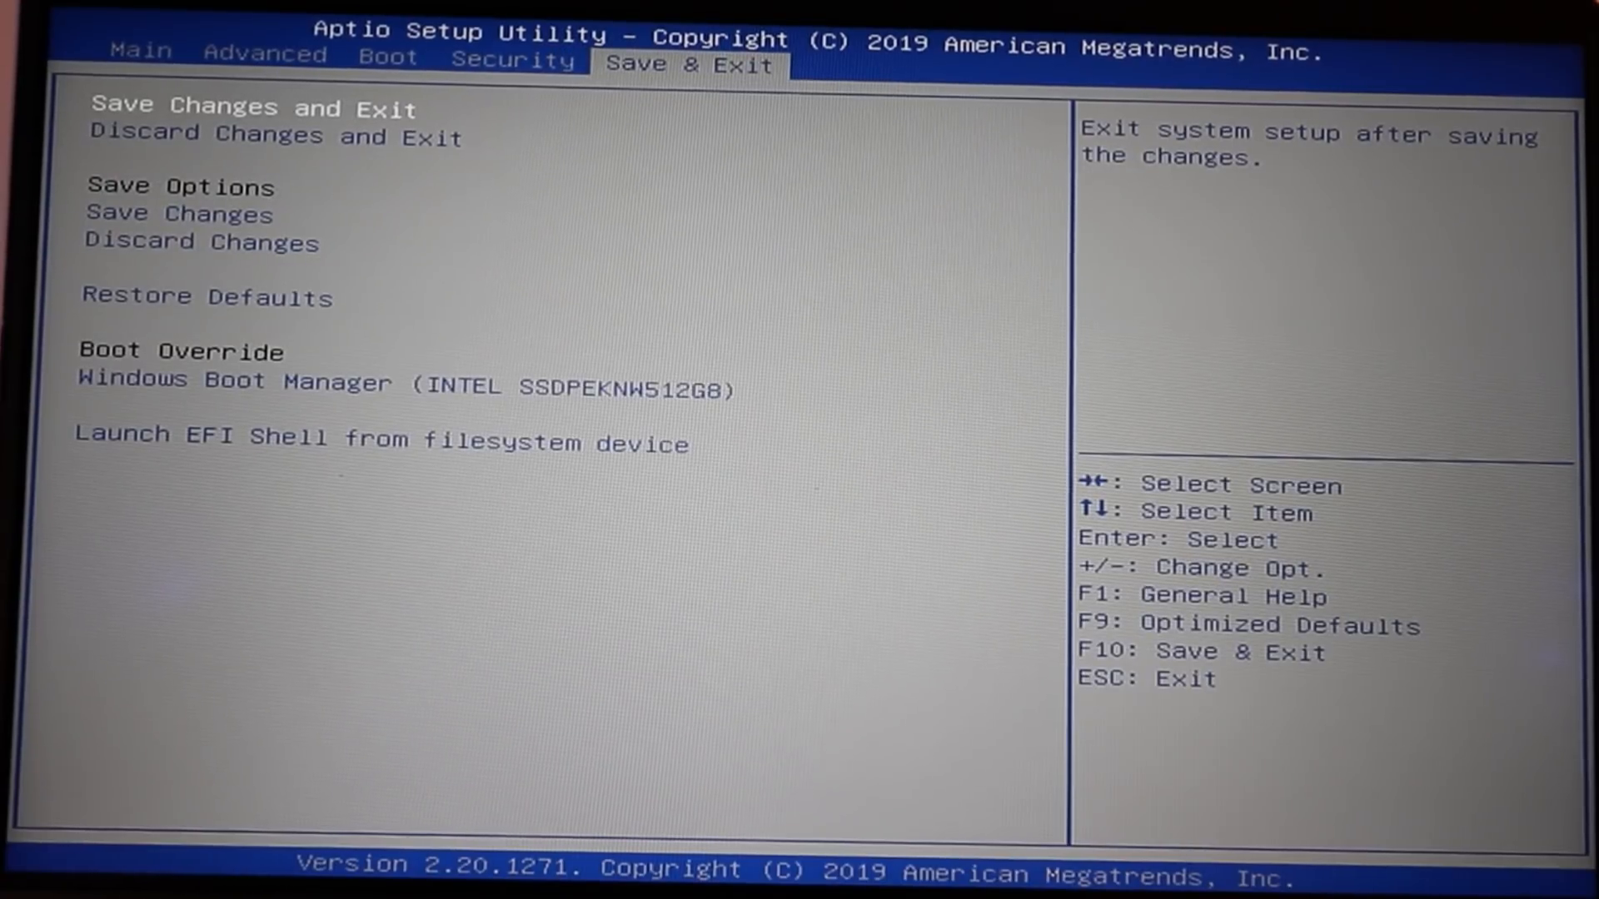
key(Down)
key(Up)
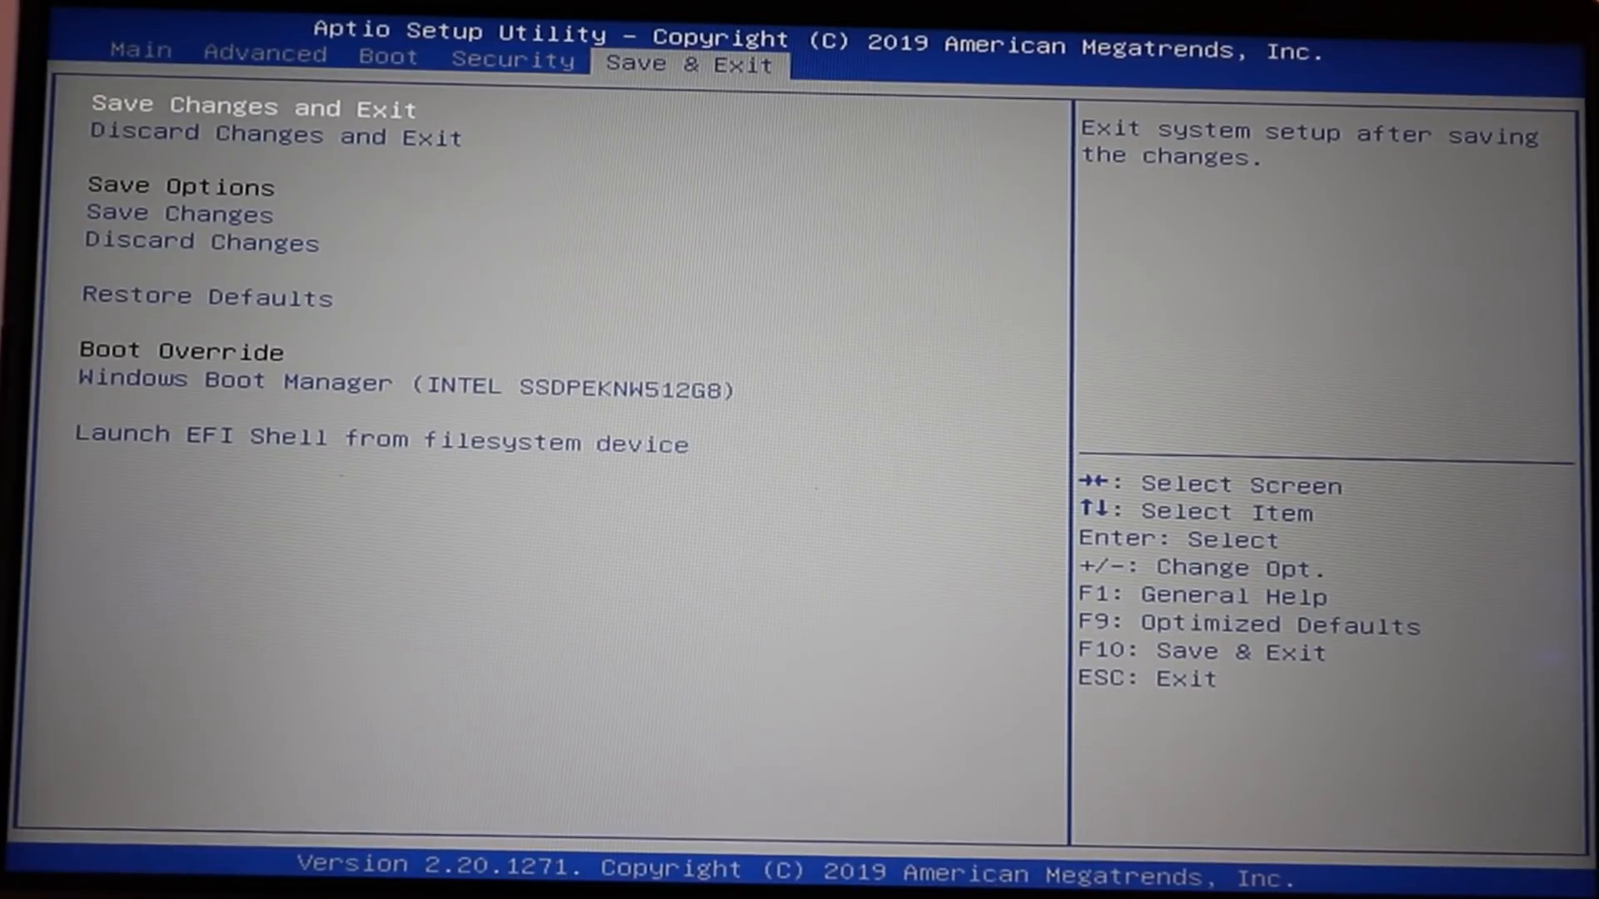
key(Return)
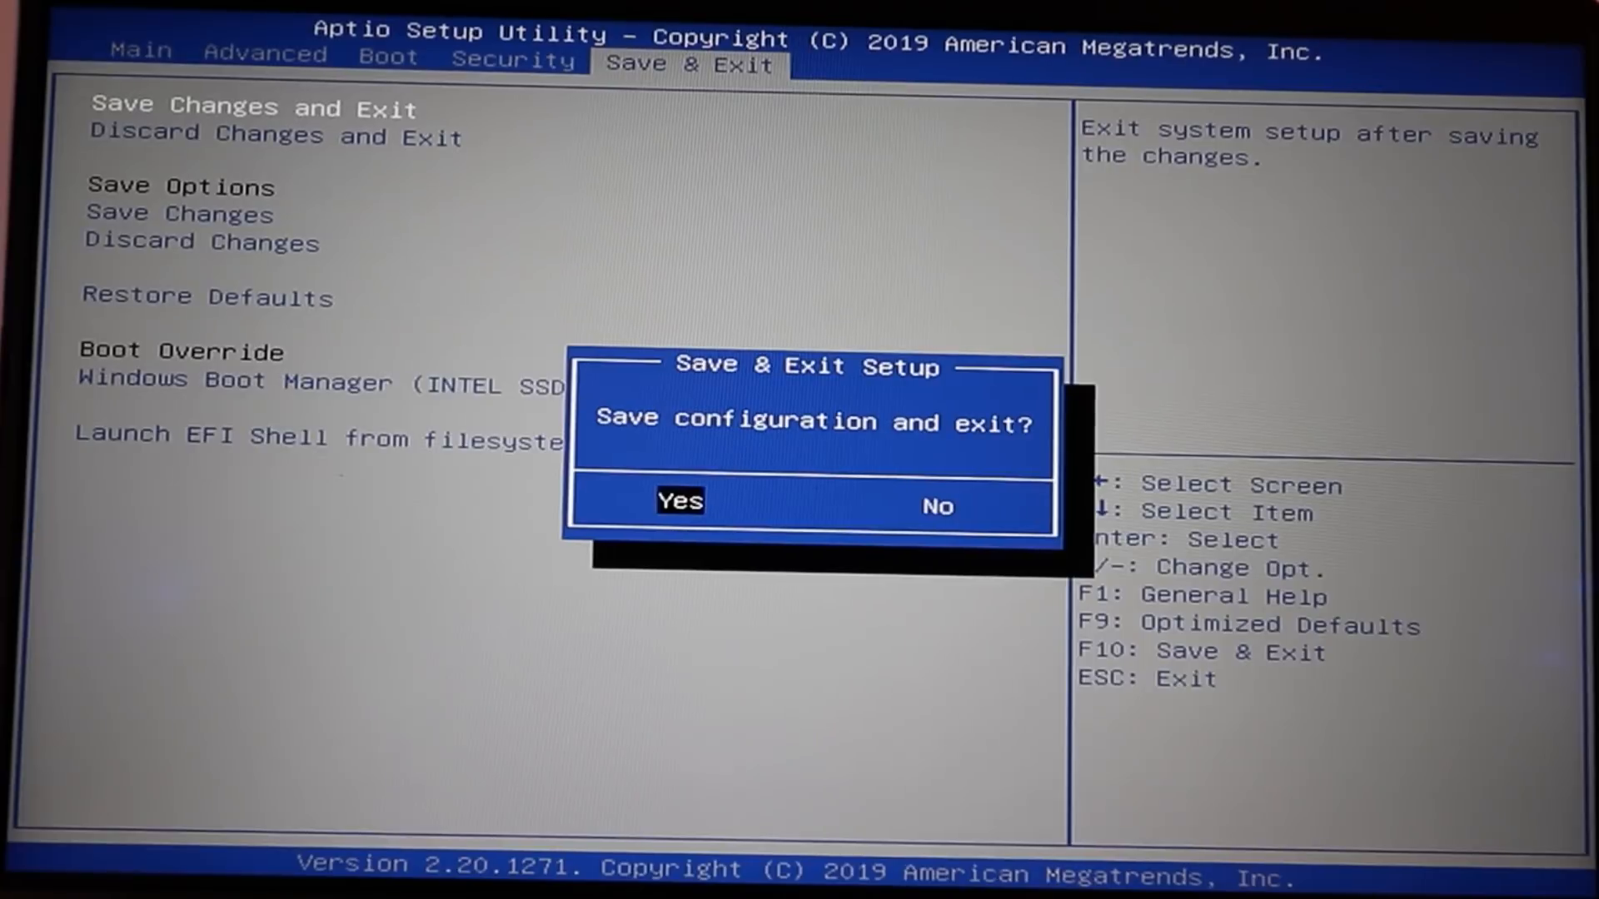
key(Return)
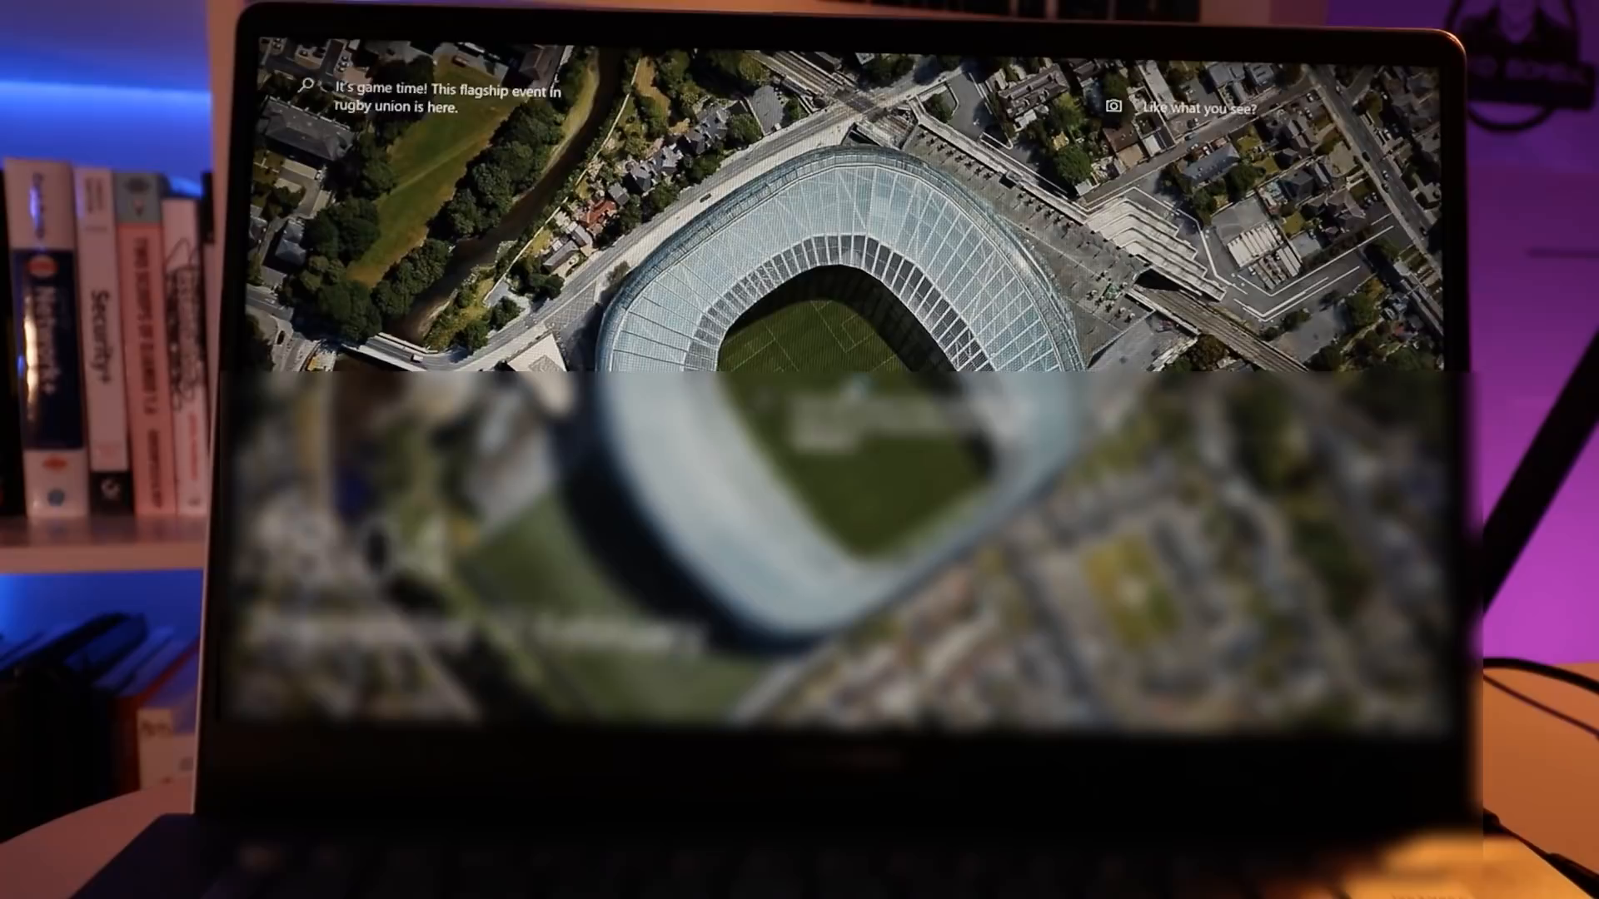
Sign in to Windows with the account password and boot the Kali-Linux-2020.1-vbox-amd64 virtual machine in Oracle VM VirtualBox.
key(space)
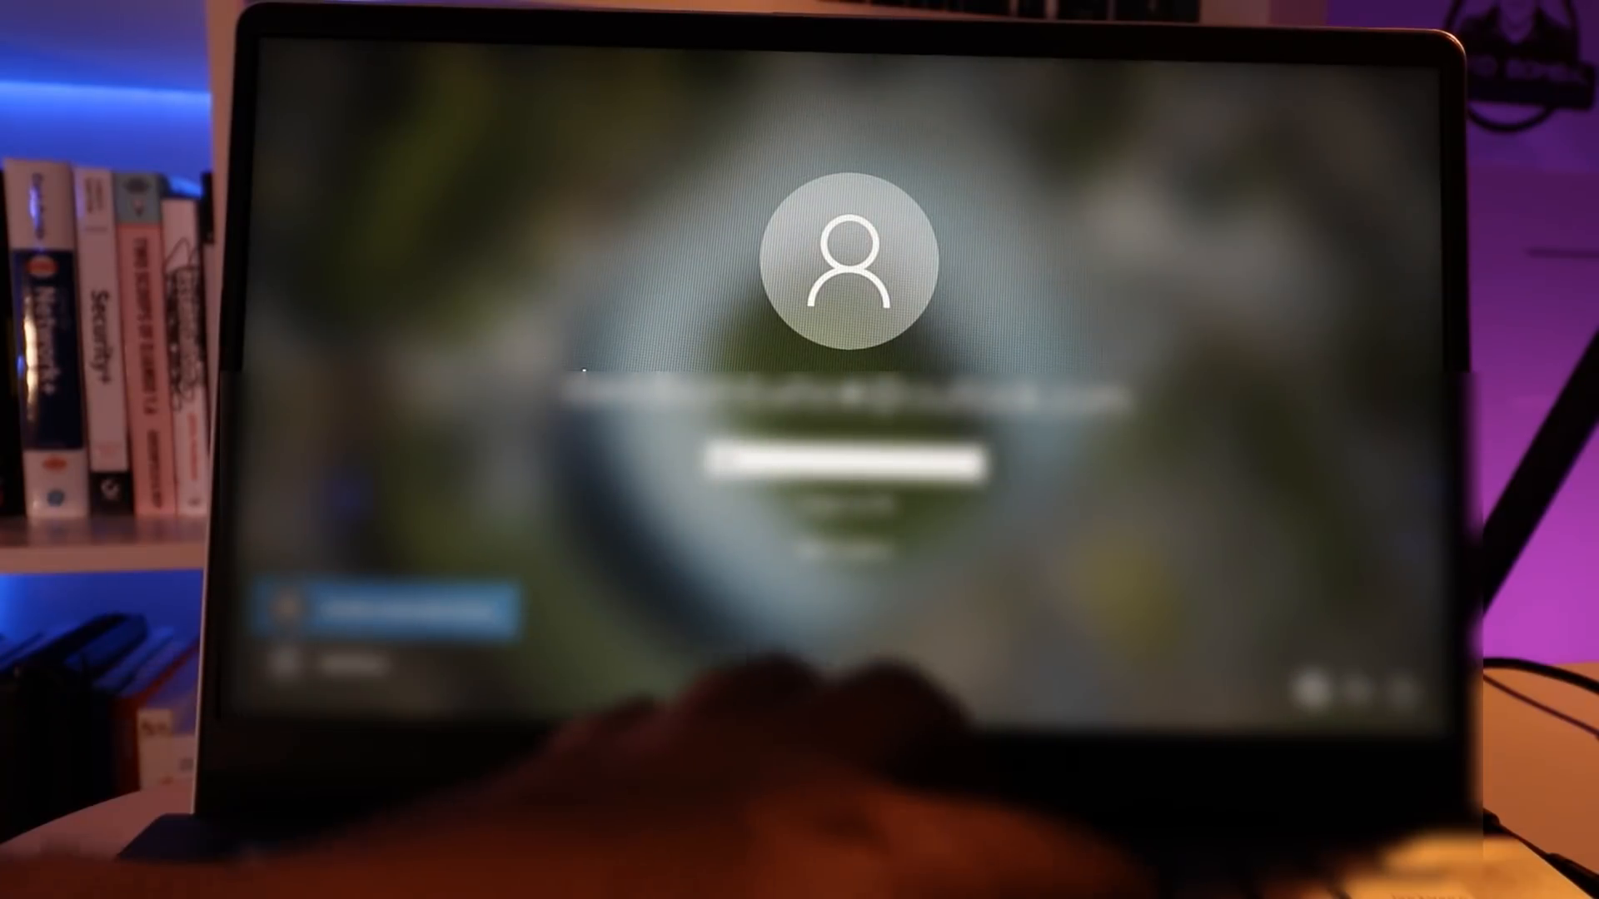
key(Return)
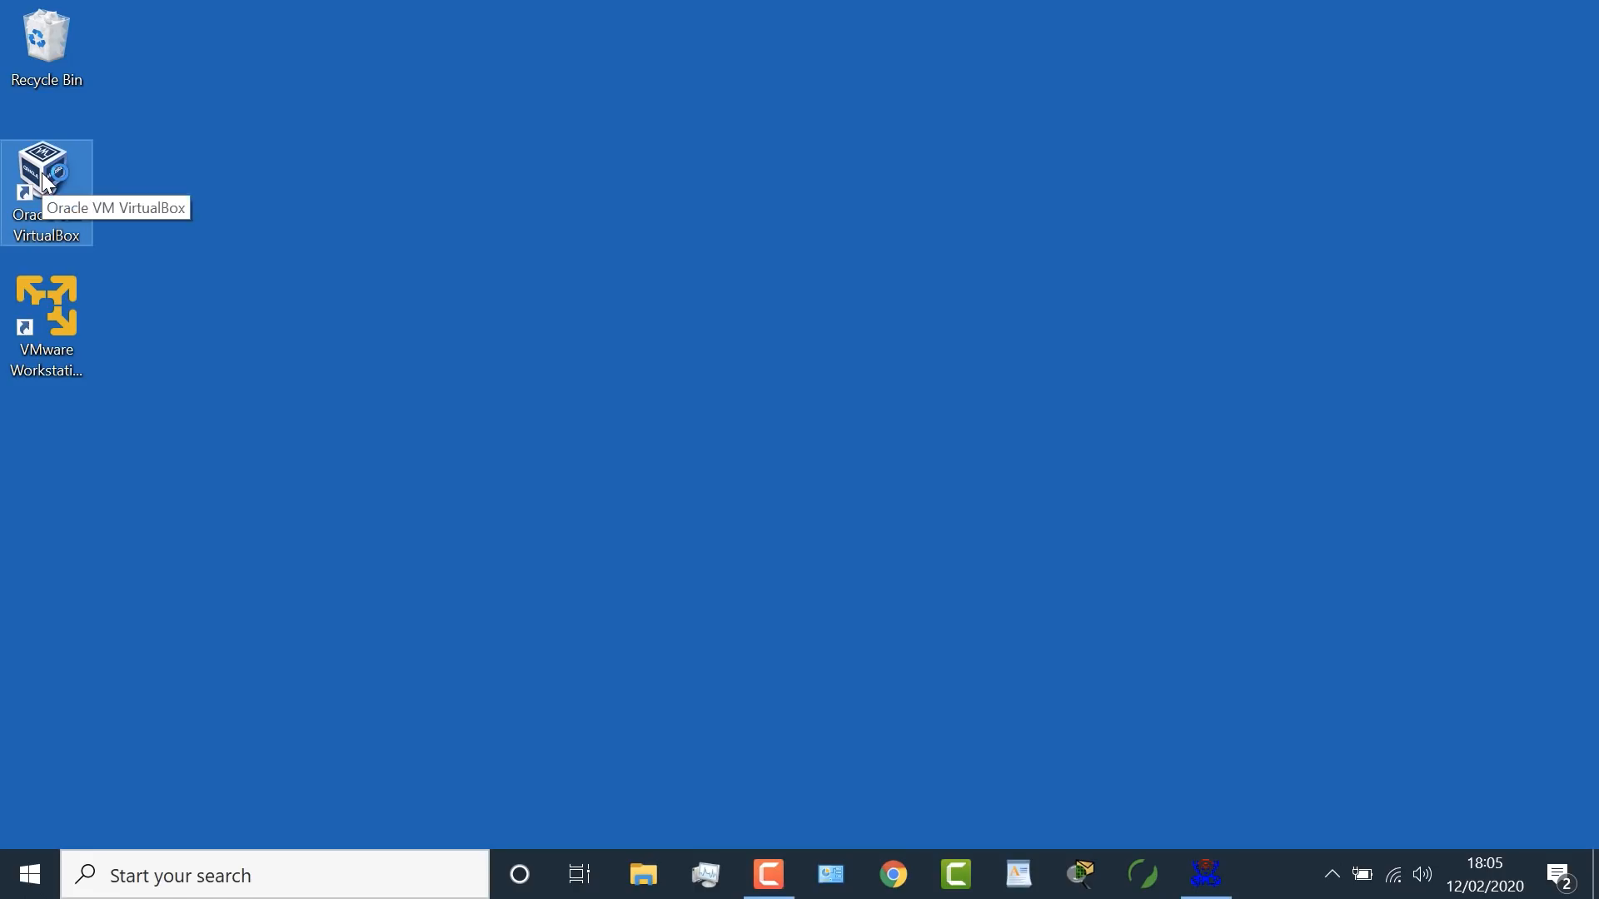
double_click(45, 183)
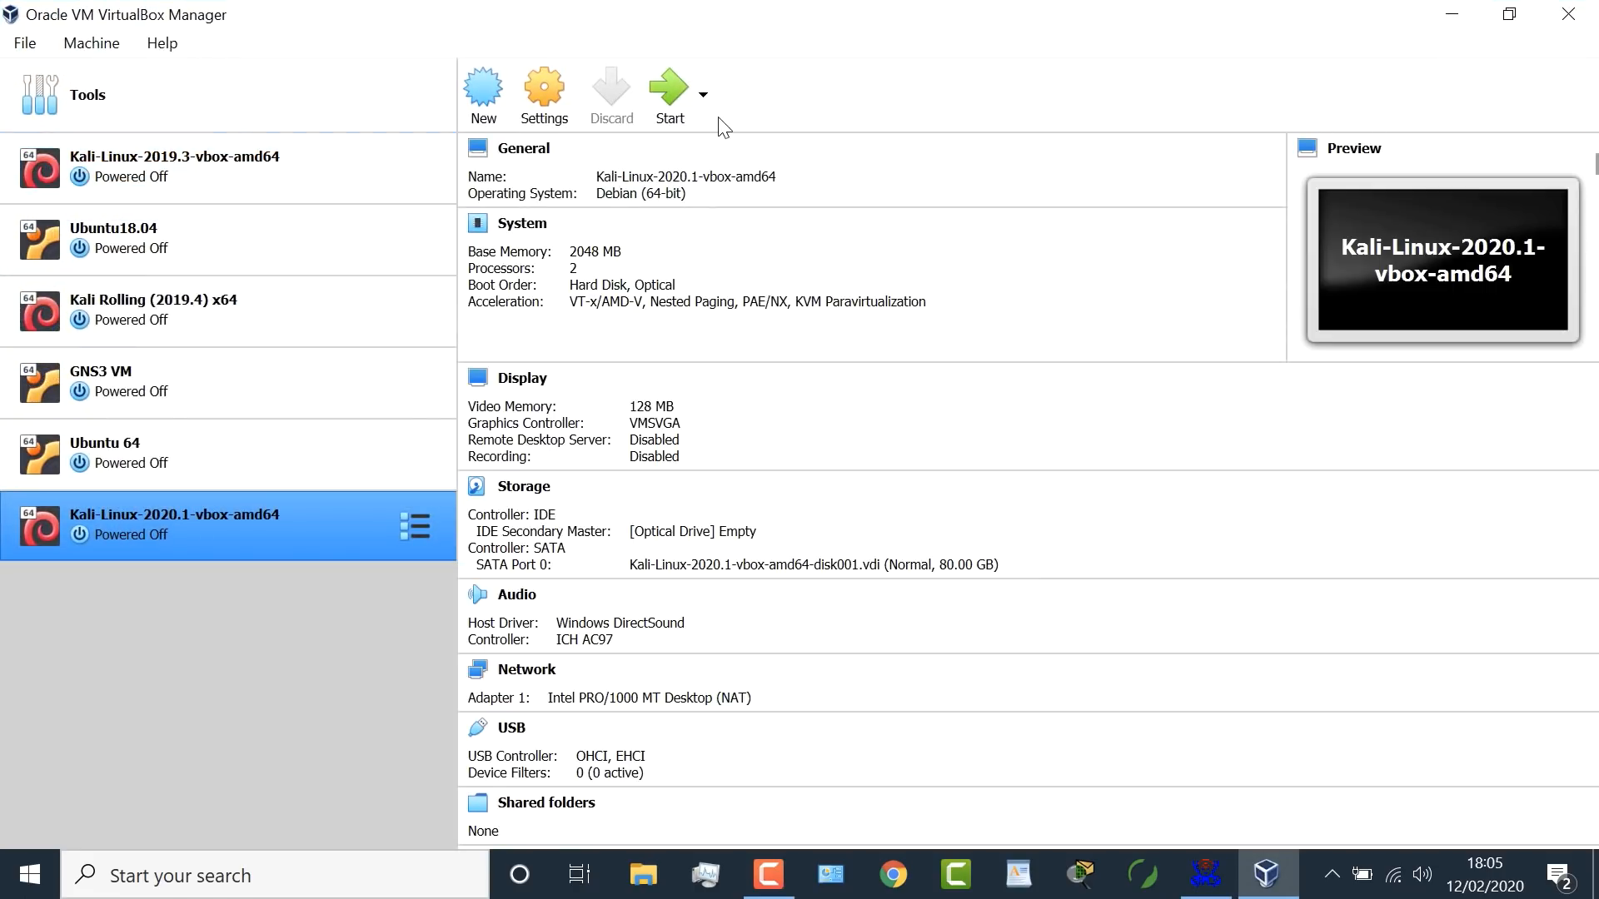
click(666, 88)
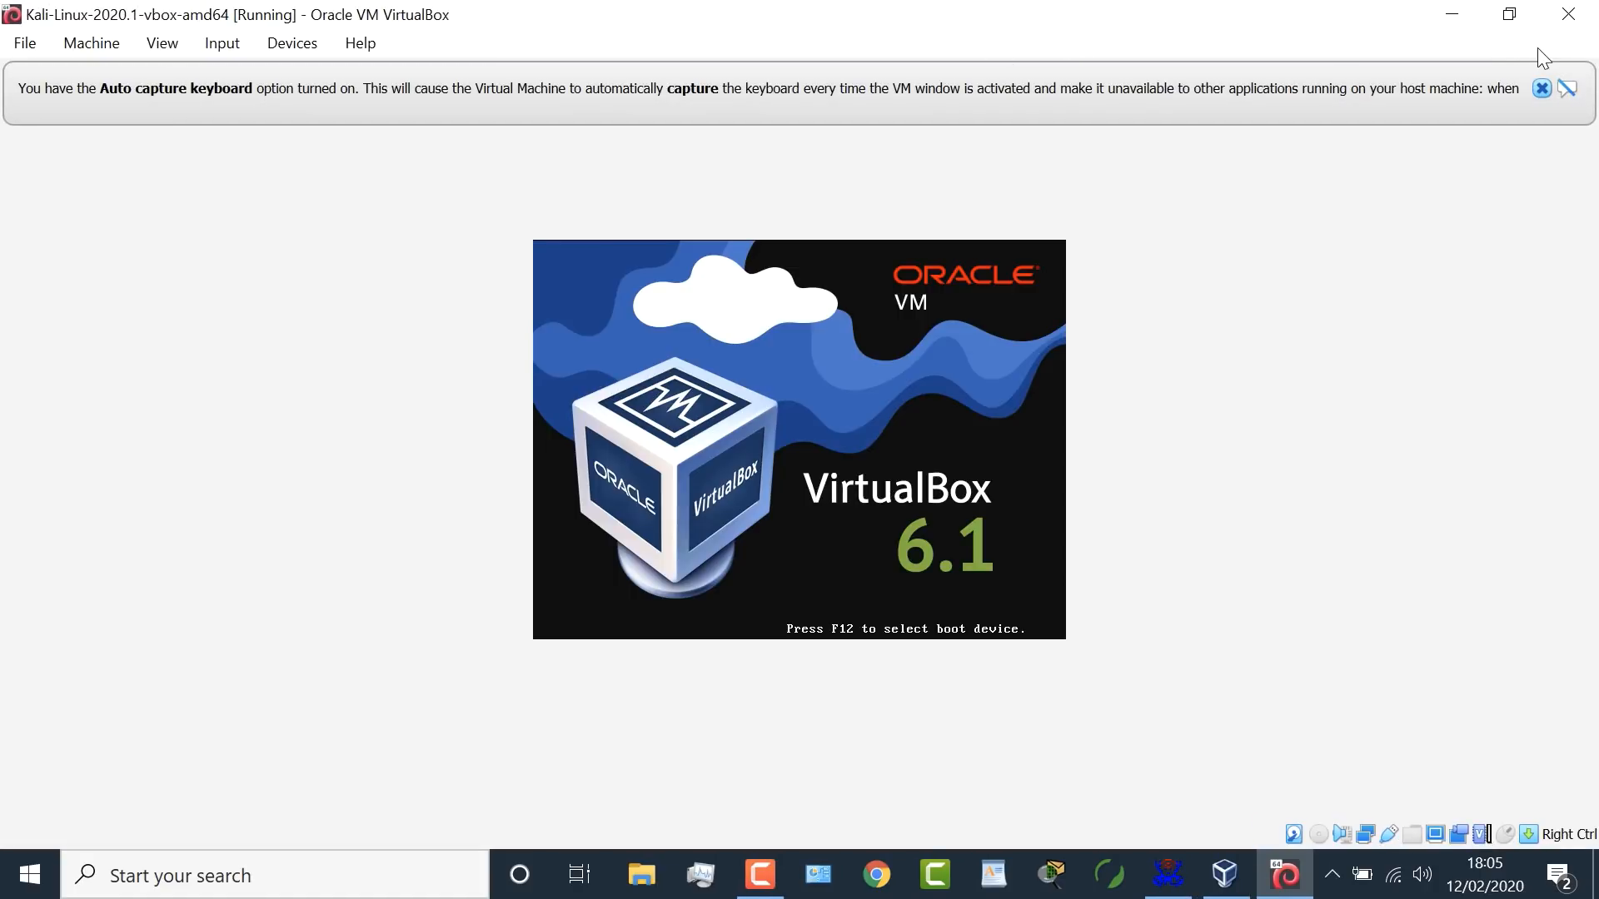
click(1541, 88)
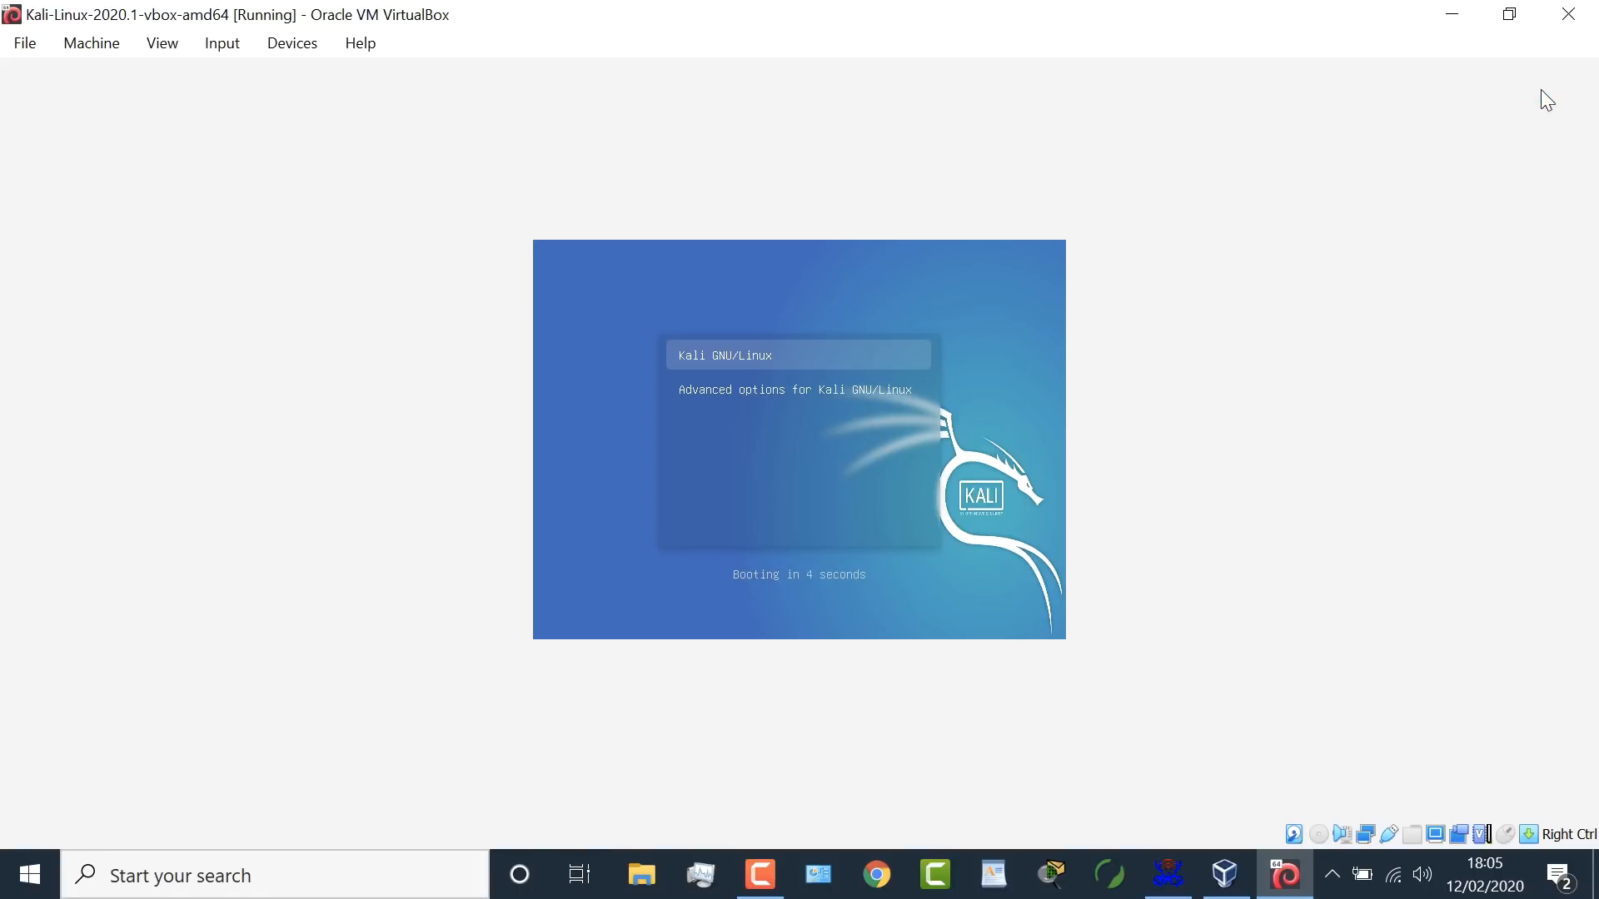
key(Return)
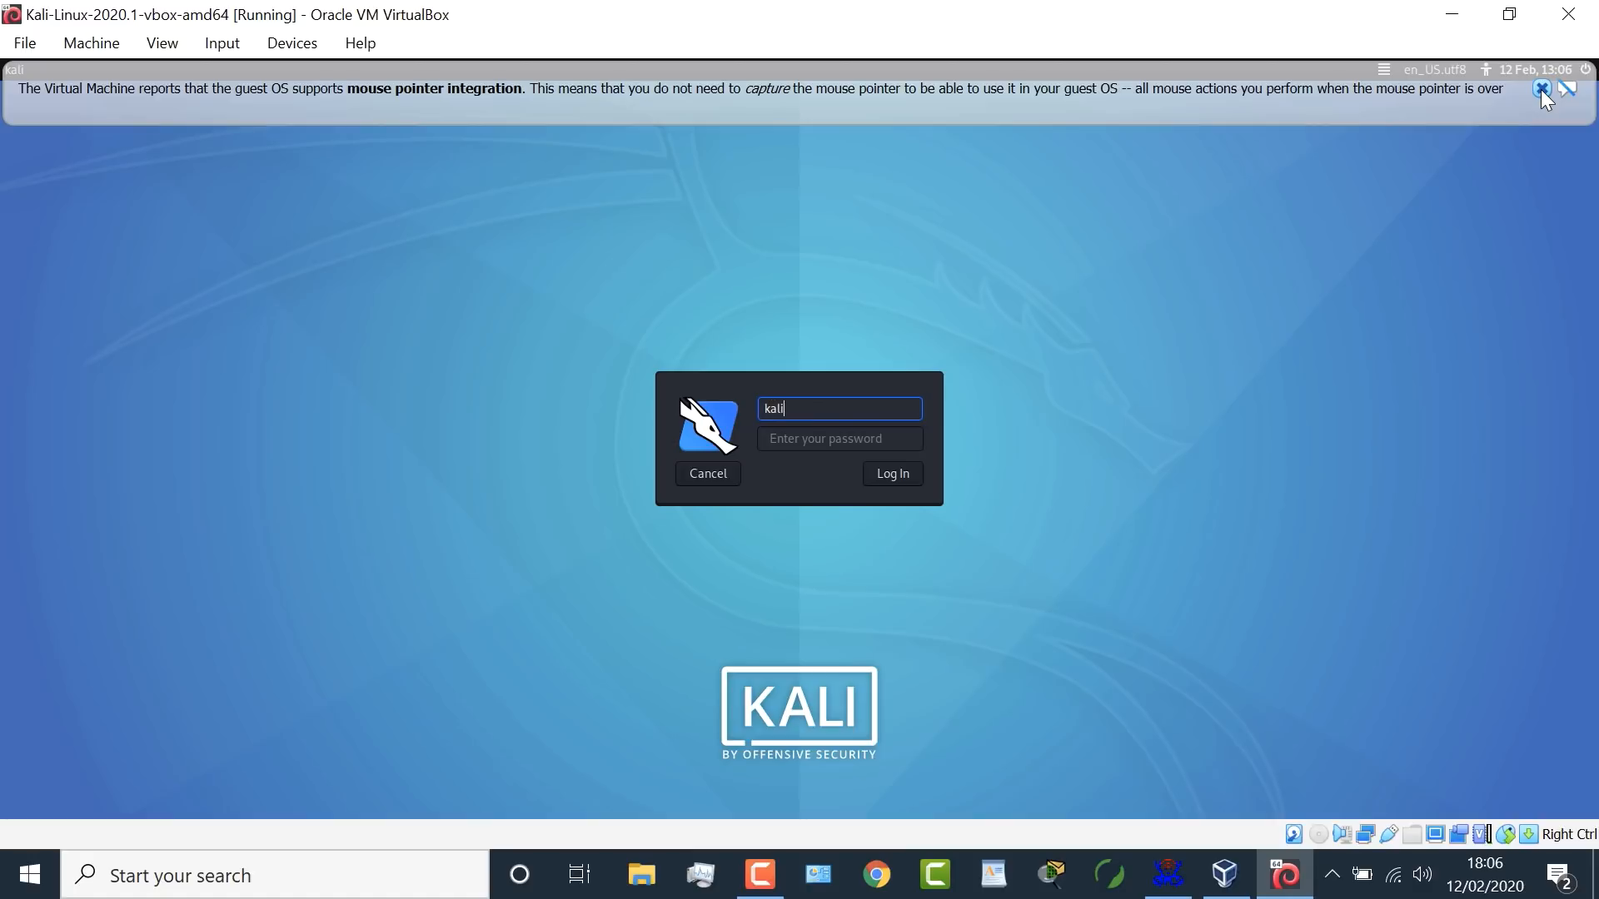
Log in to Kali as kali with the account password and dismiss the mouse pointer integration notice.
key(Tab)
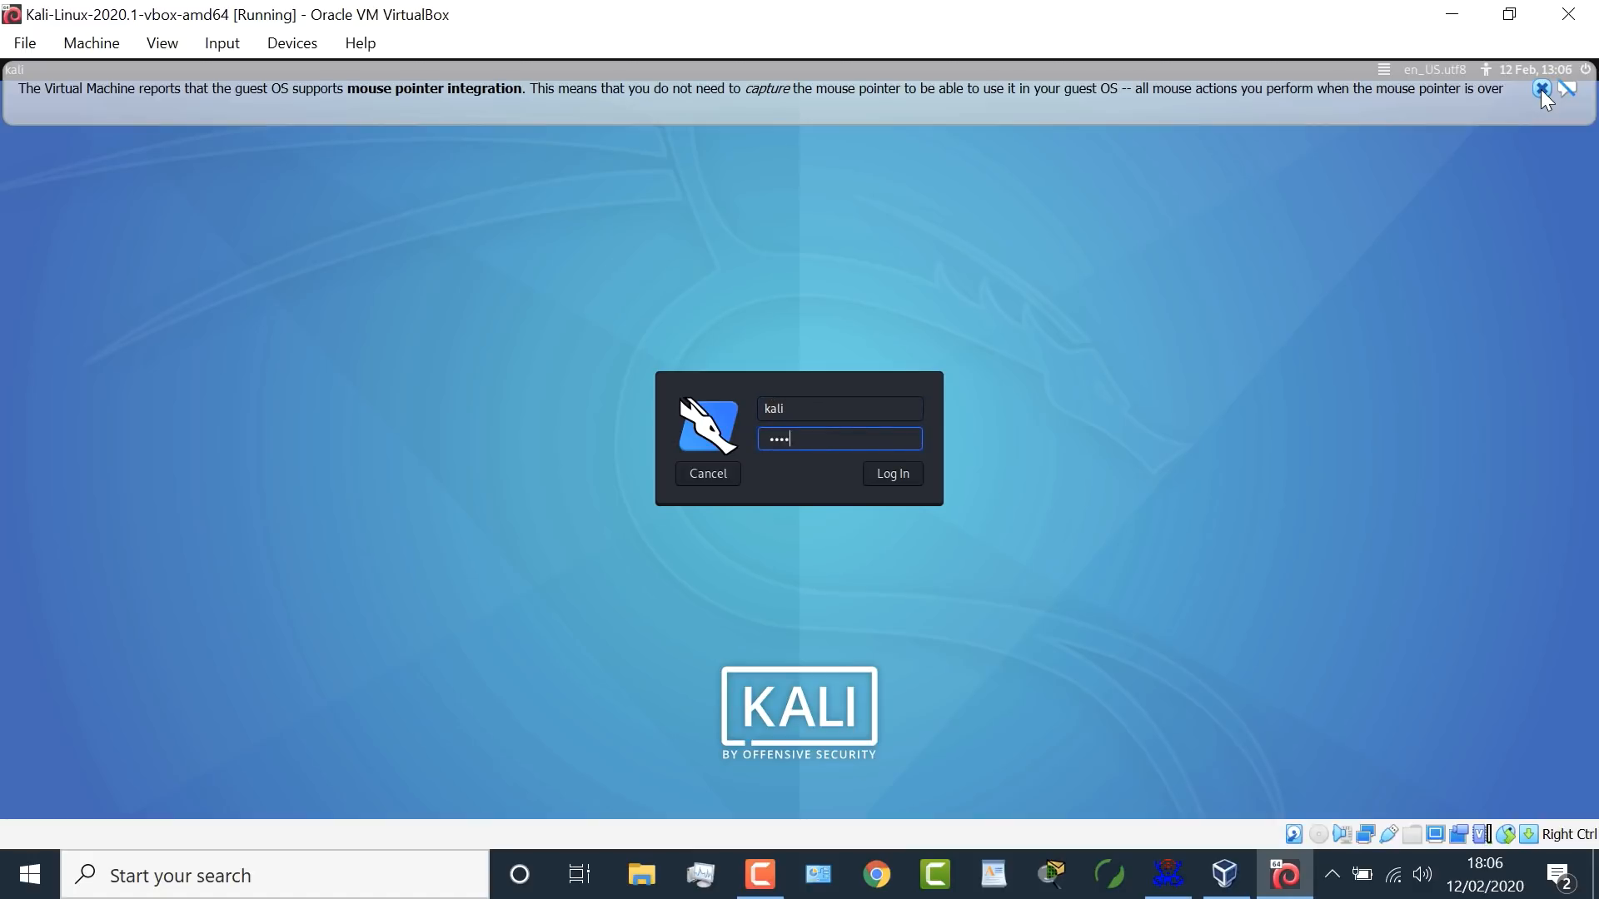
key(Return)
click(1540, 89)
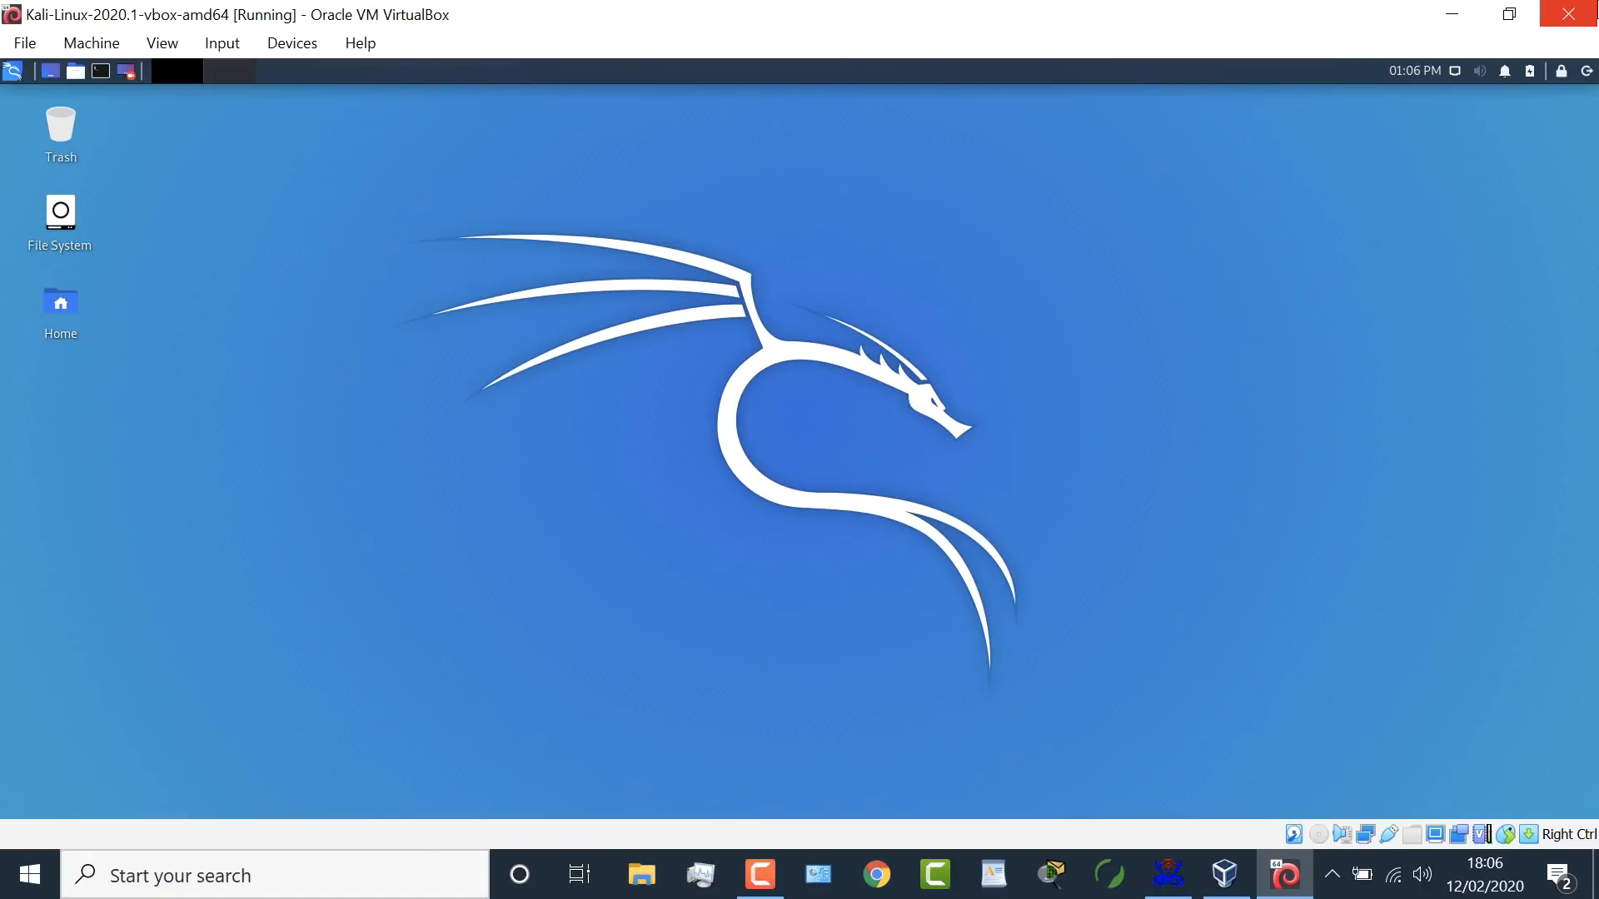
Shut down the Kali guest system and close the VirtualBox Manager.
click(1587, 74)
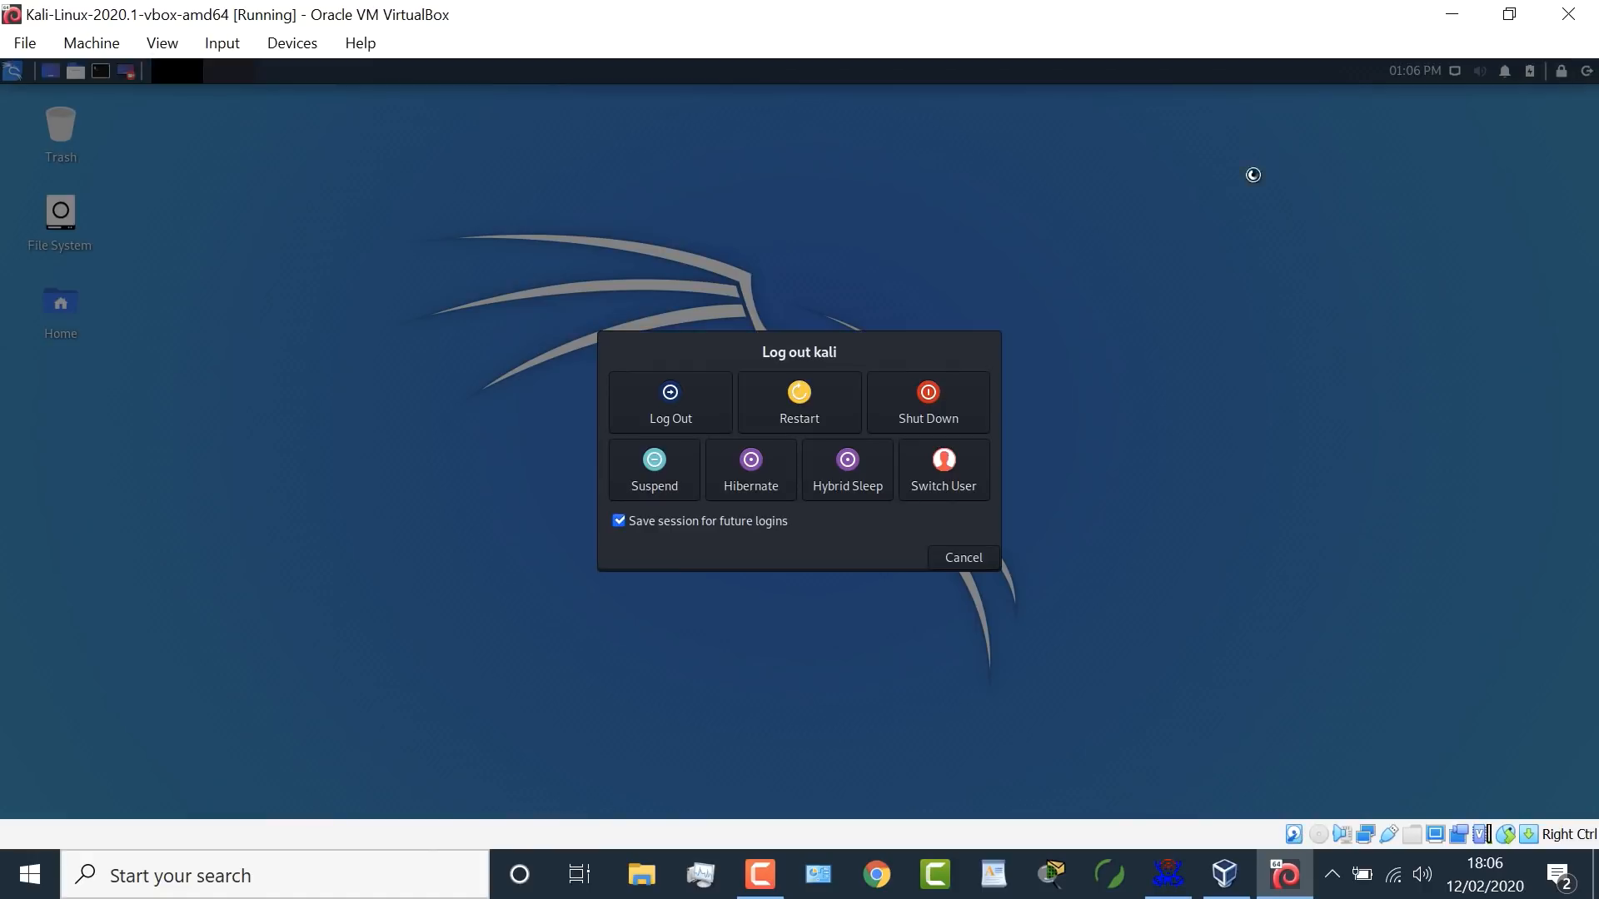
click(906, 404)
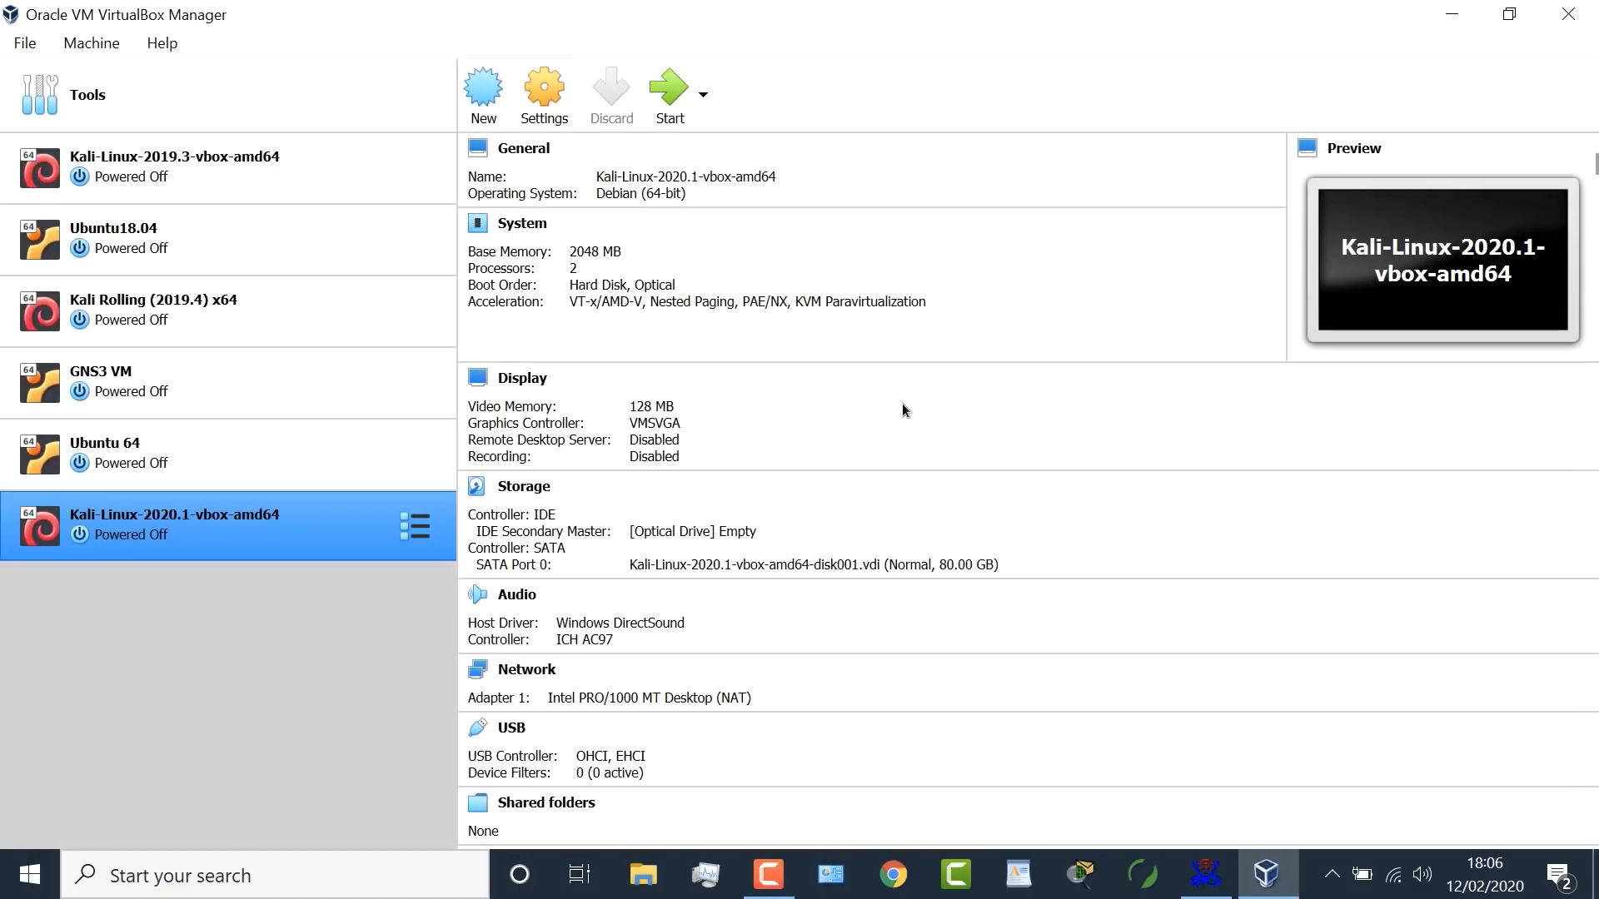
click(1568, 13)
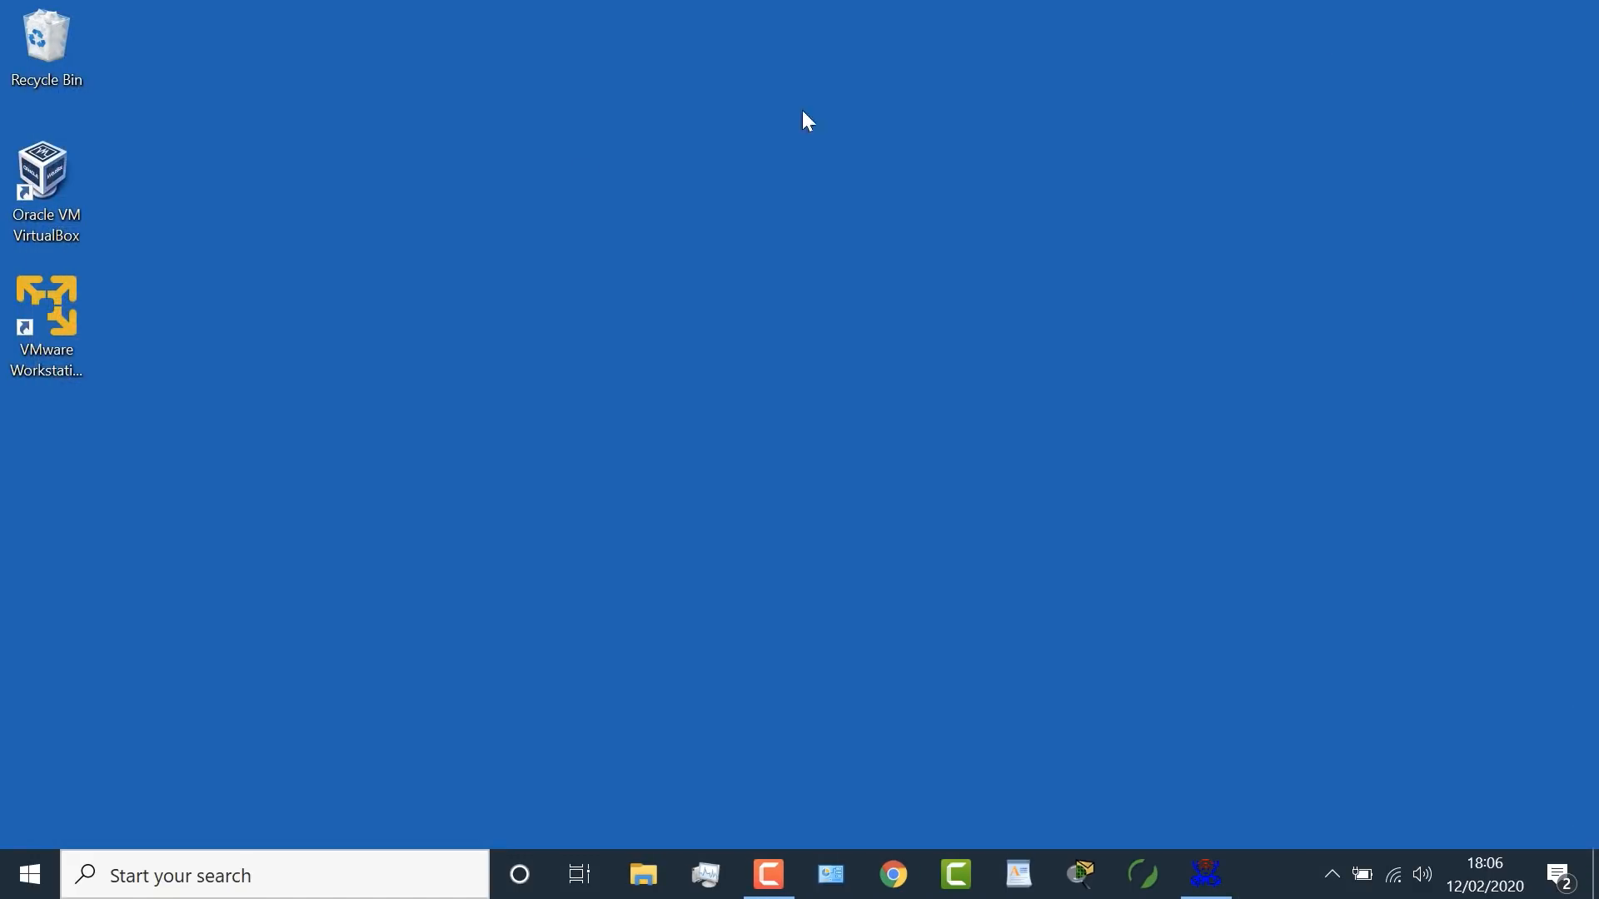
Open VMware Workstation 15 Player, power on the Kali-Linux-2020.1-vmware-amd64 virtual machine and maximize its window.
double_click(30, 321)
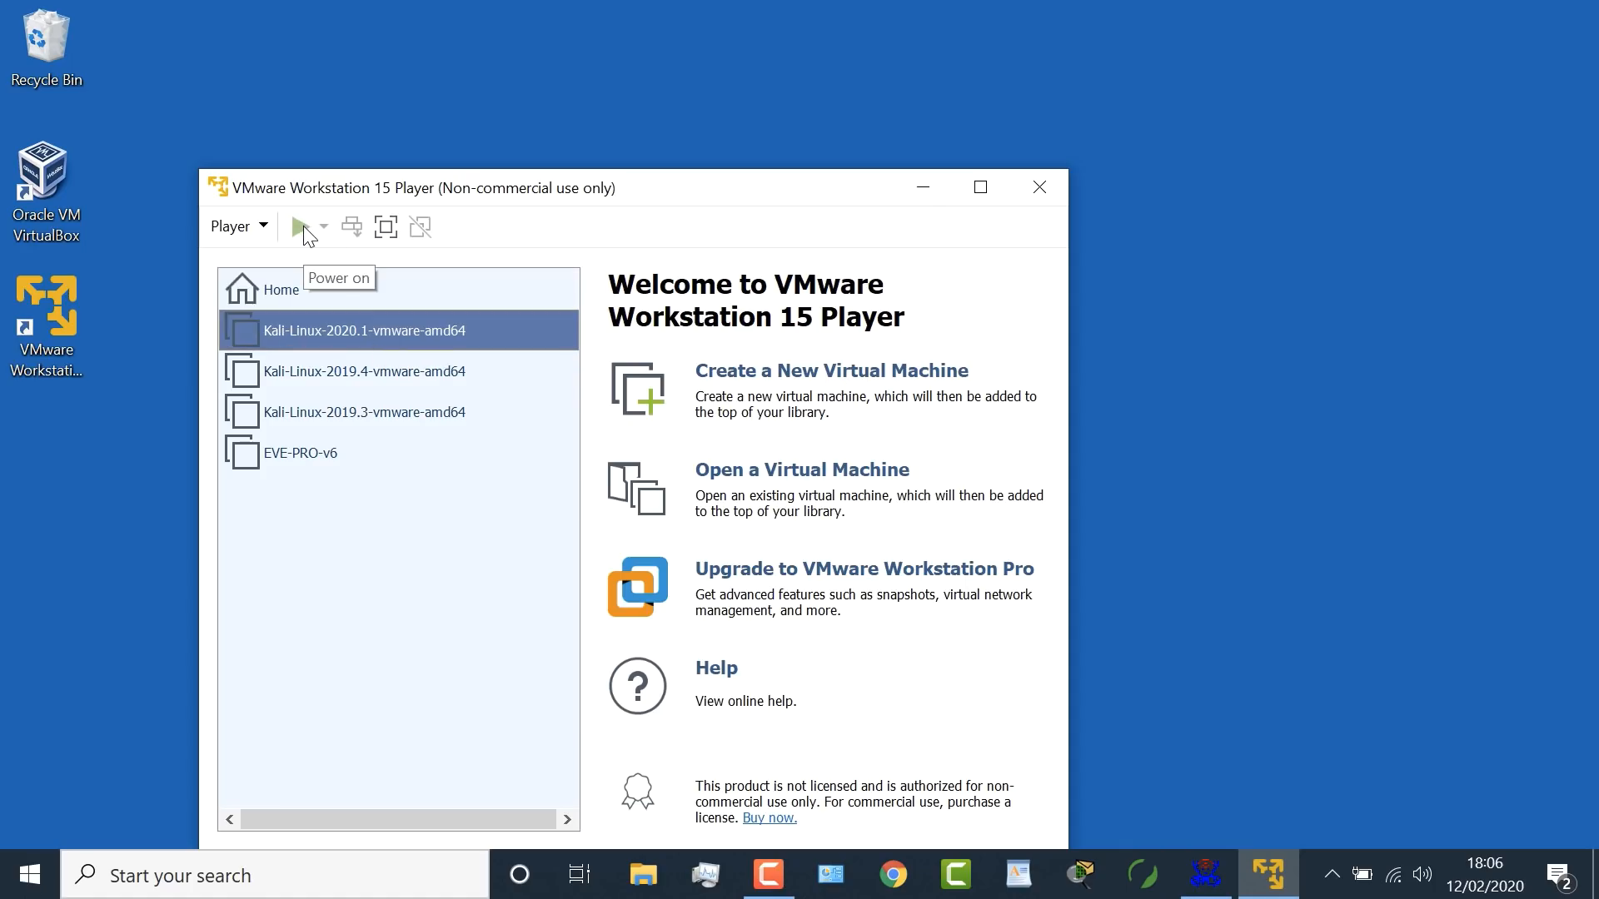
click(303, 227)
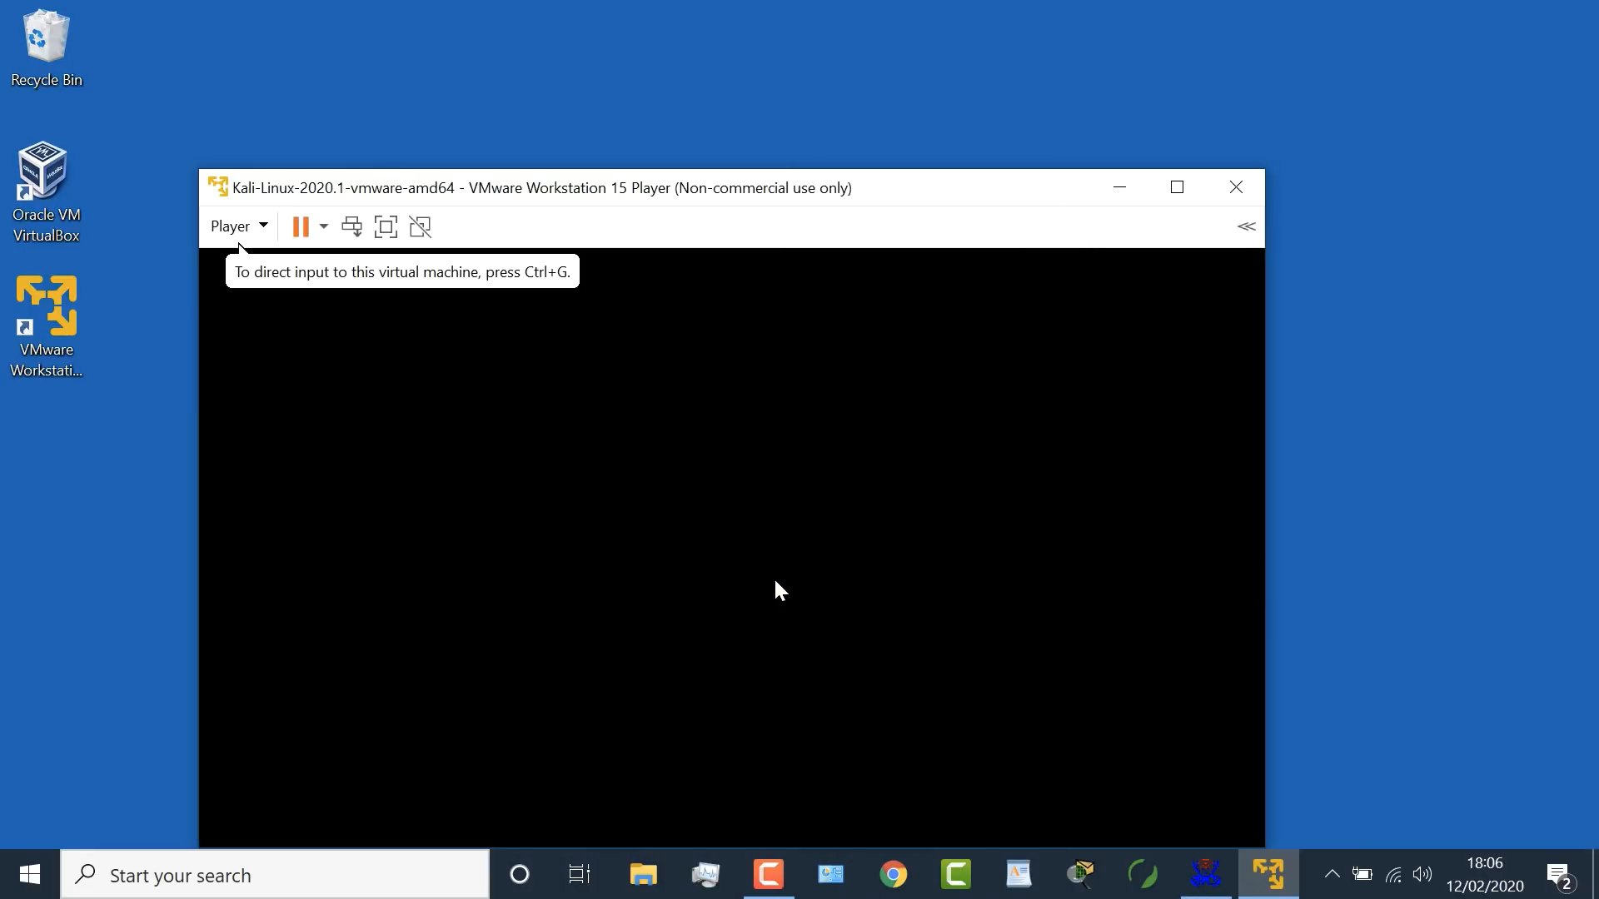
click(775, 580)
key(ctrl+alt)
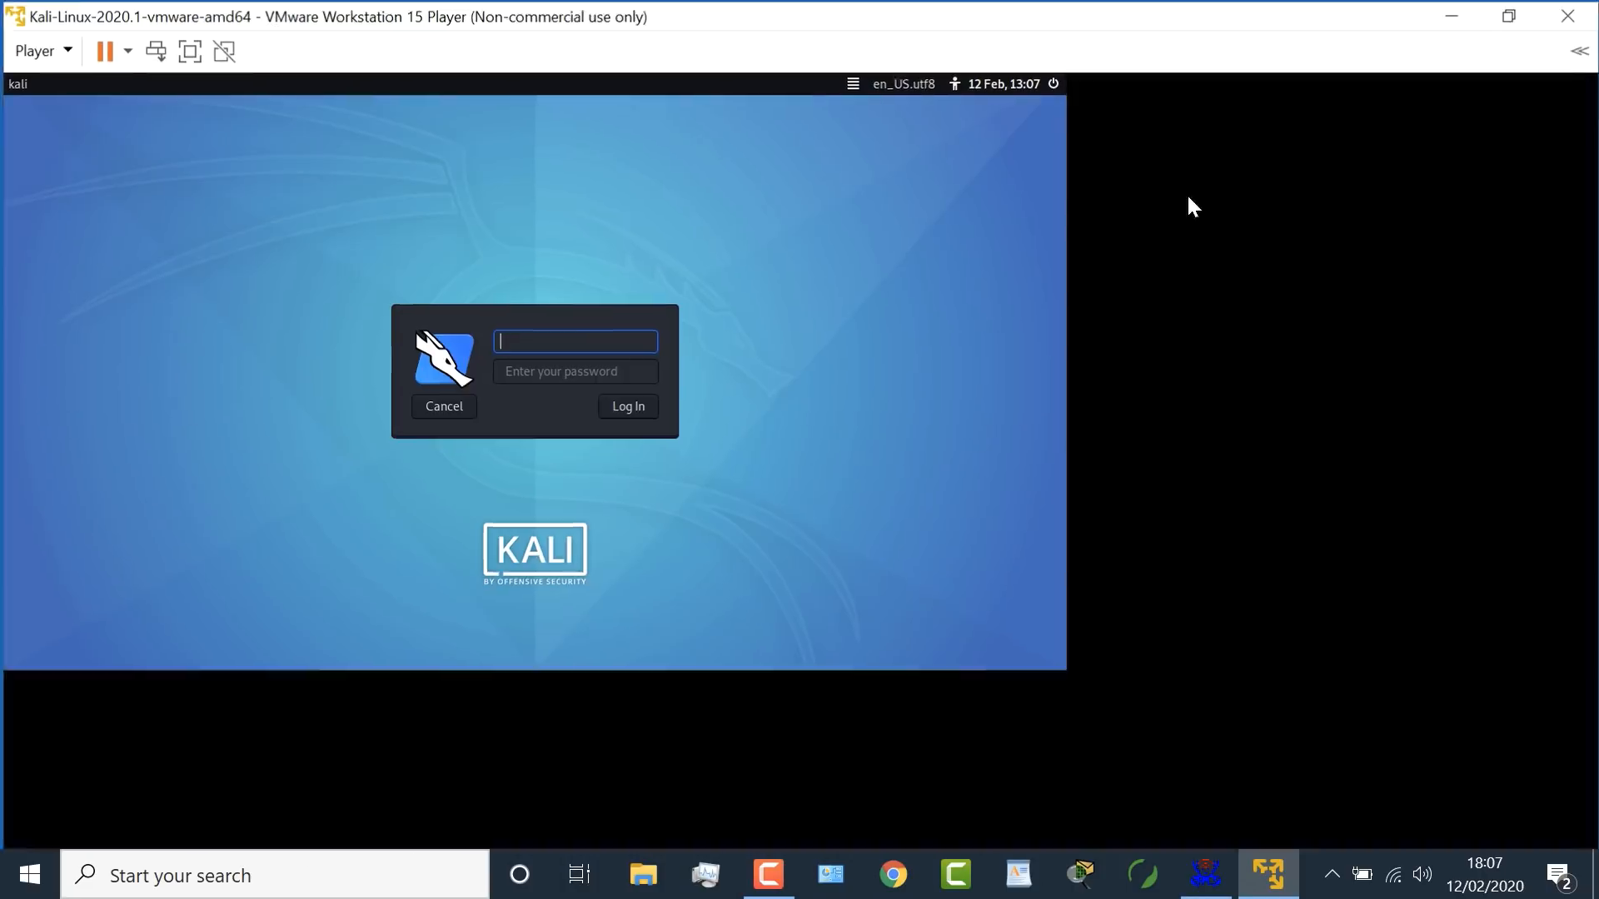
key(super+Up)
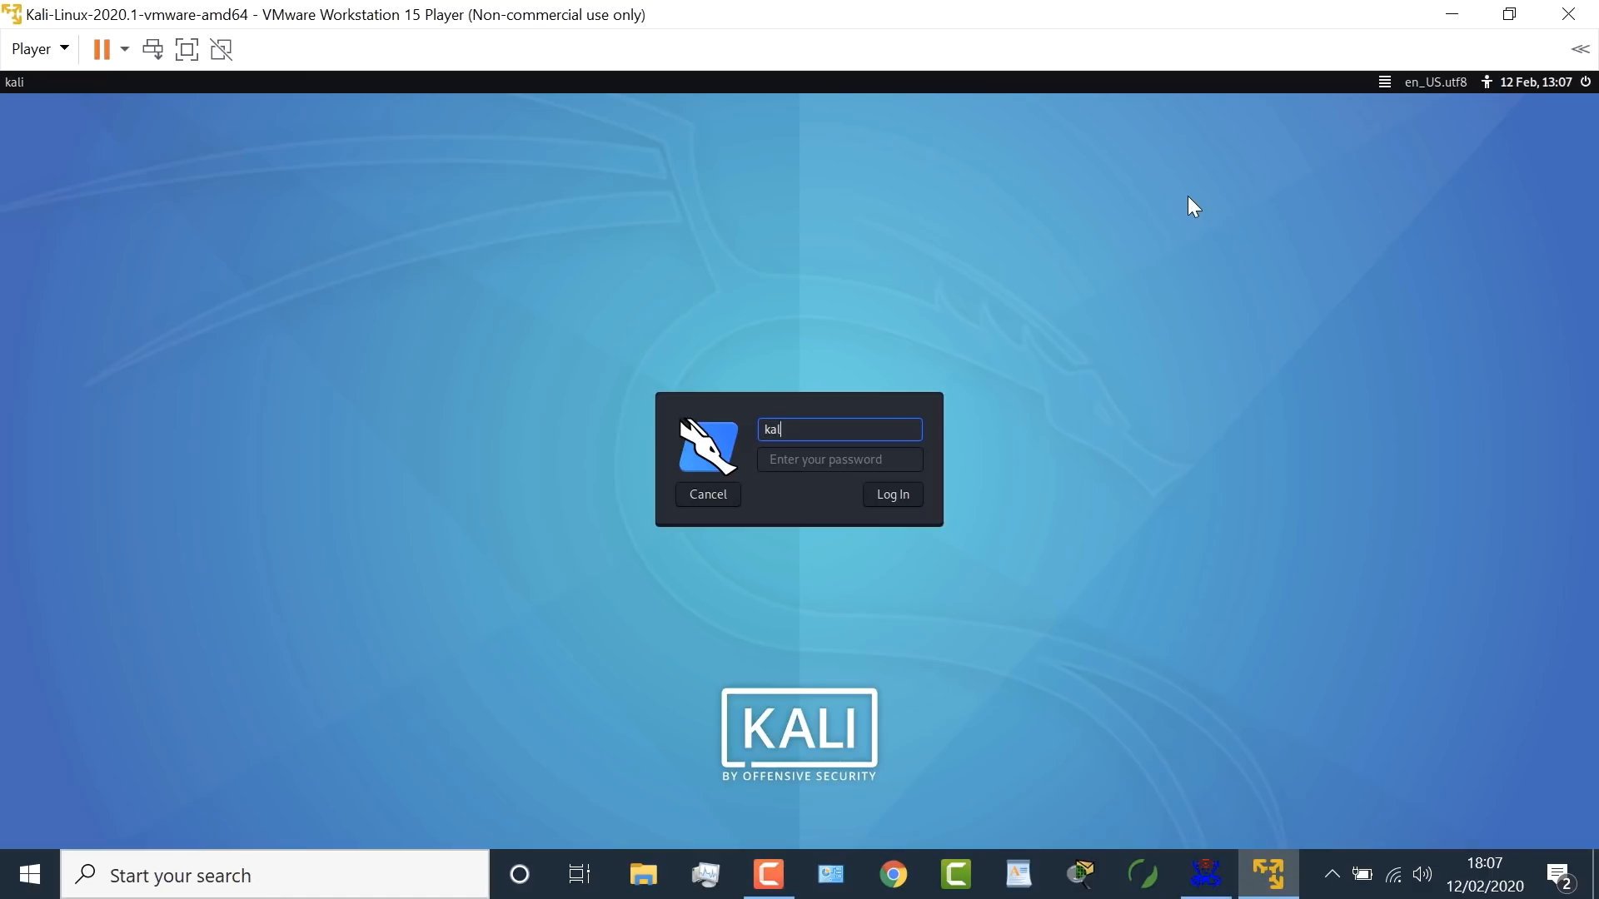
Log in to the VMware Kali guest as kali with the account password and shut it down.
text(i)
key(Tab)
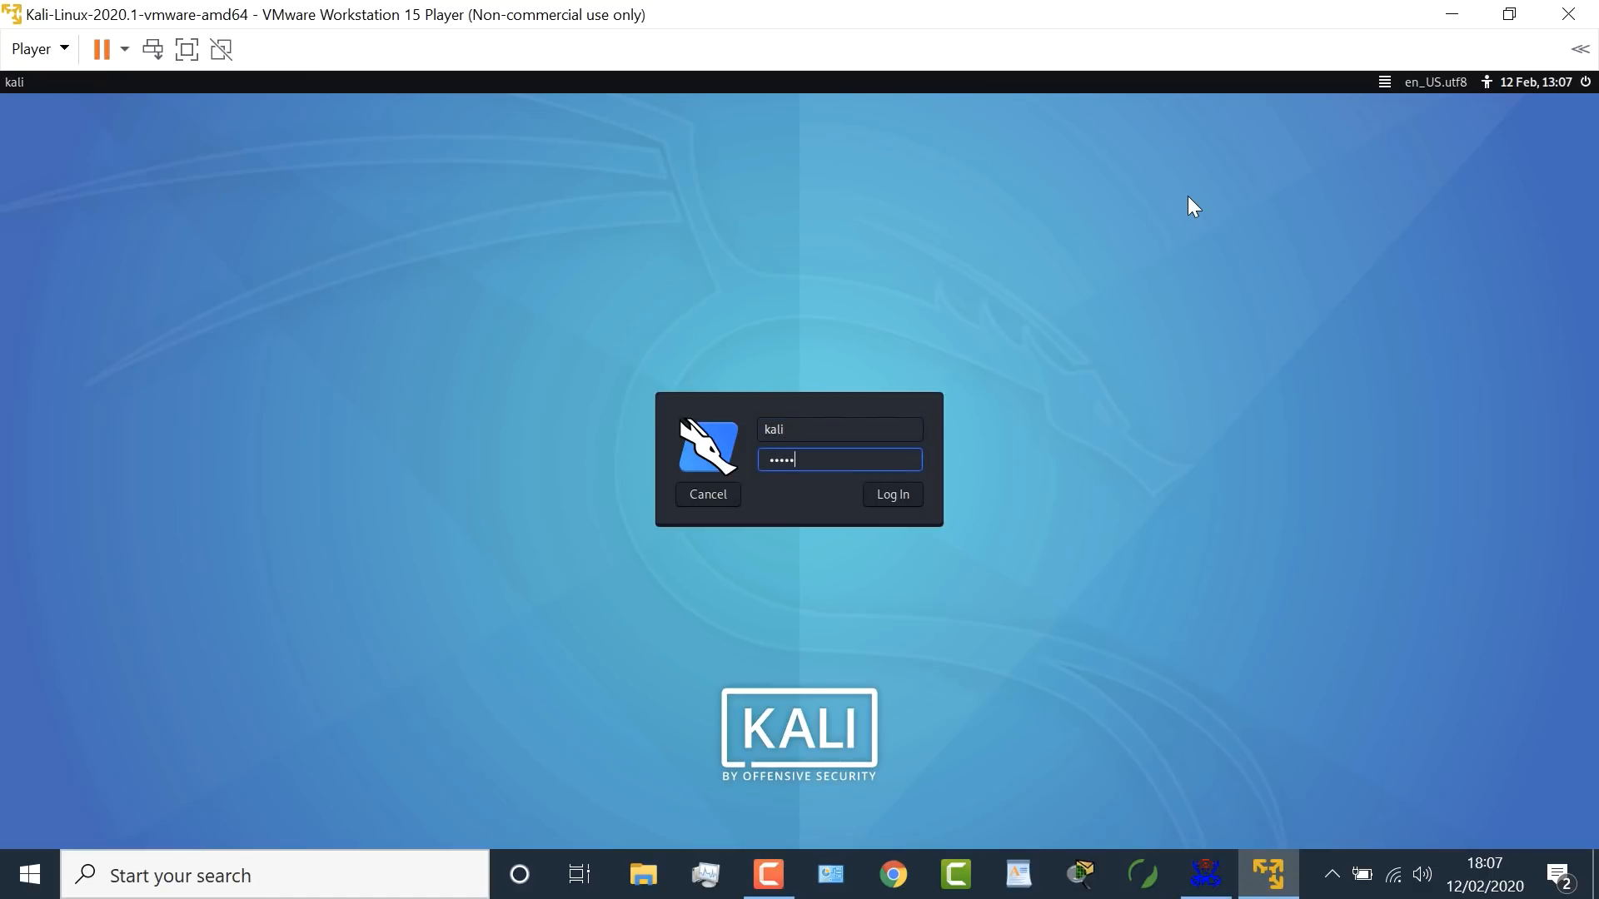
key(Return)
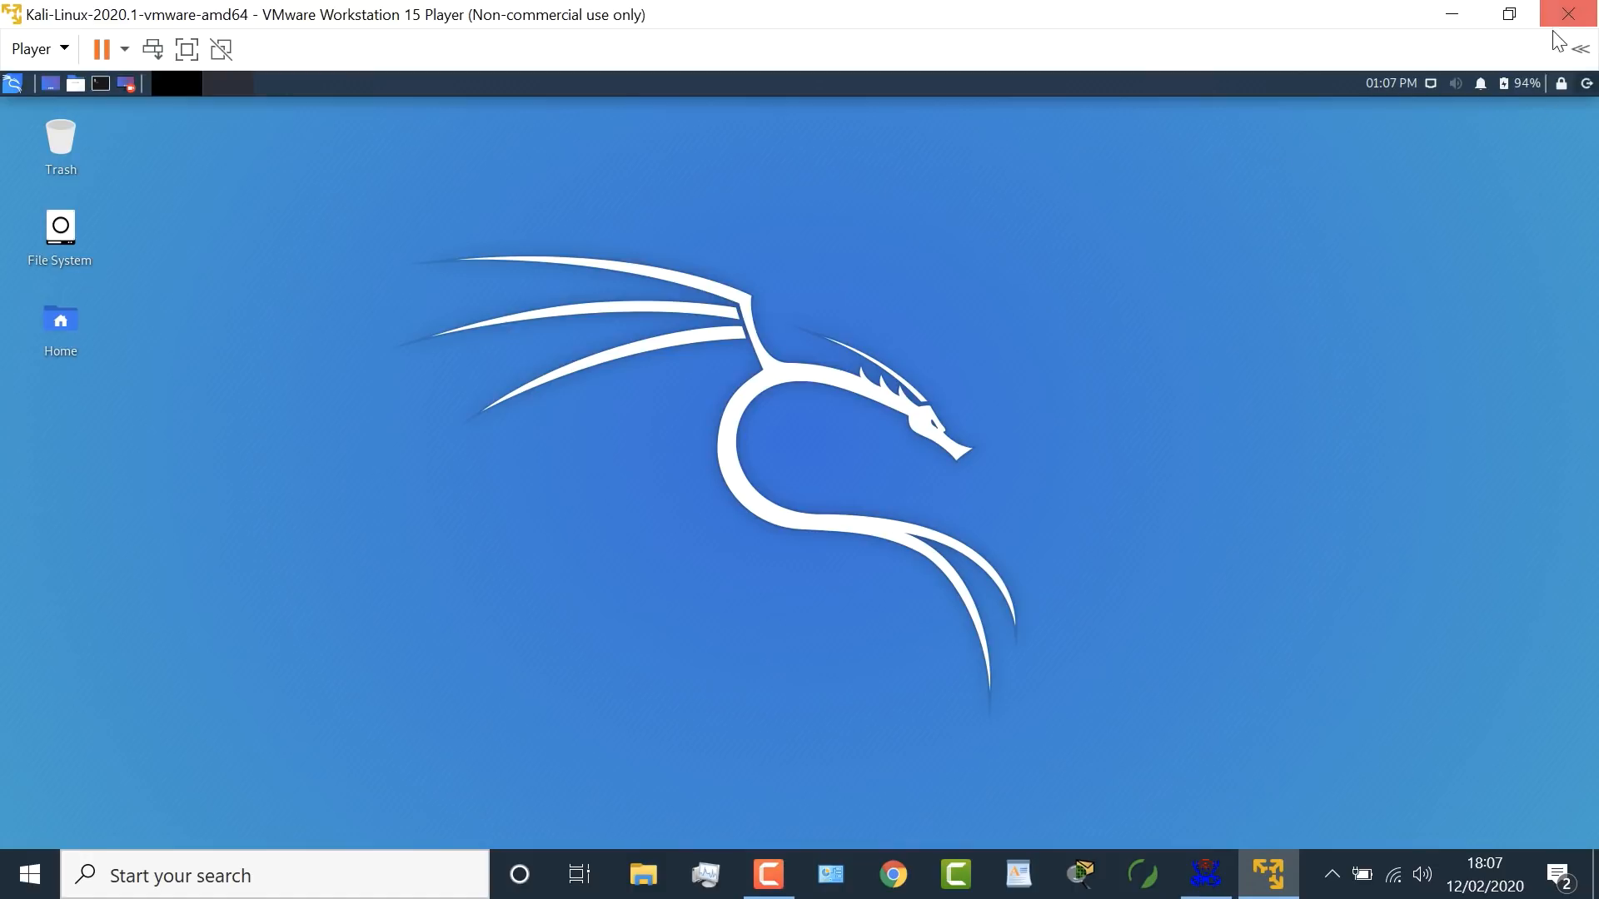
click(1587, 84)
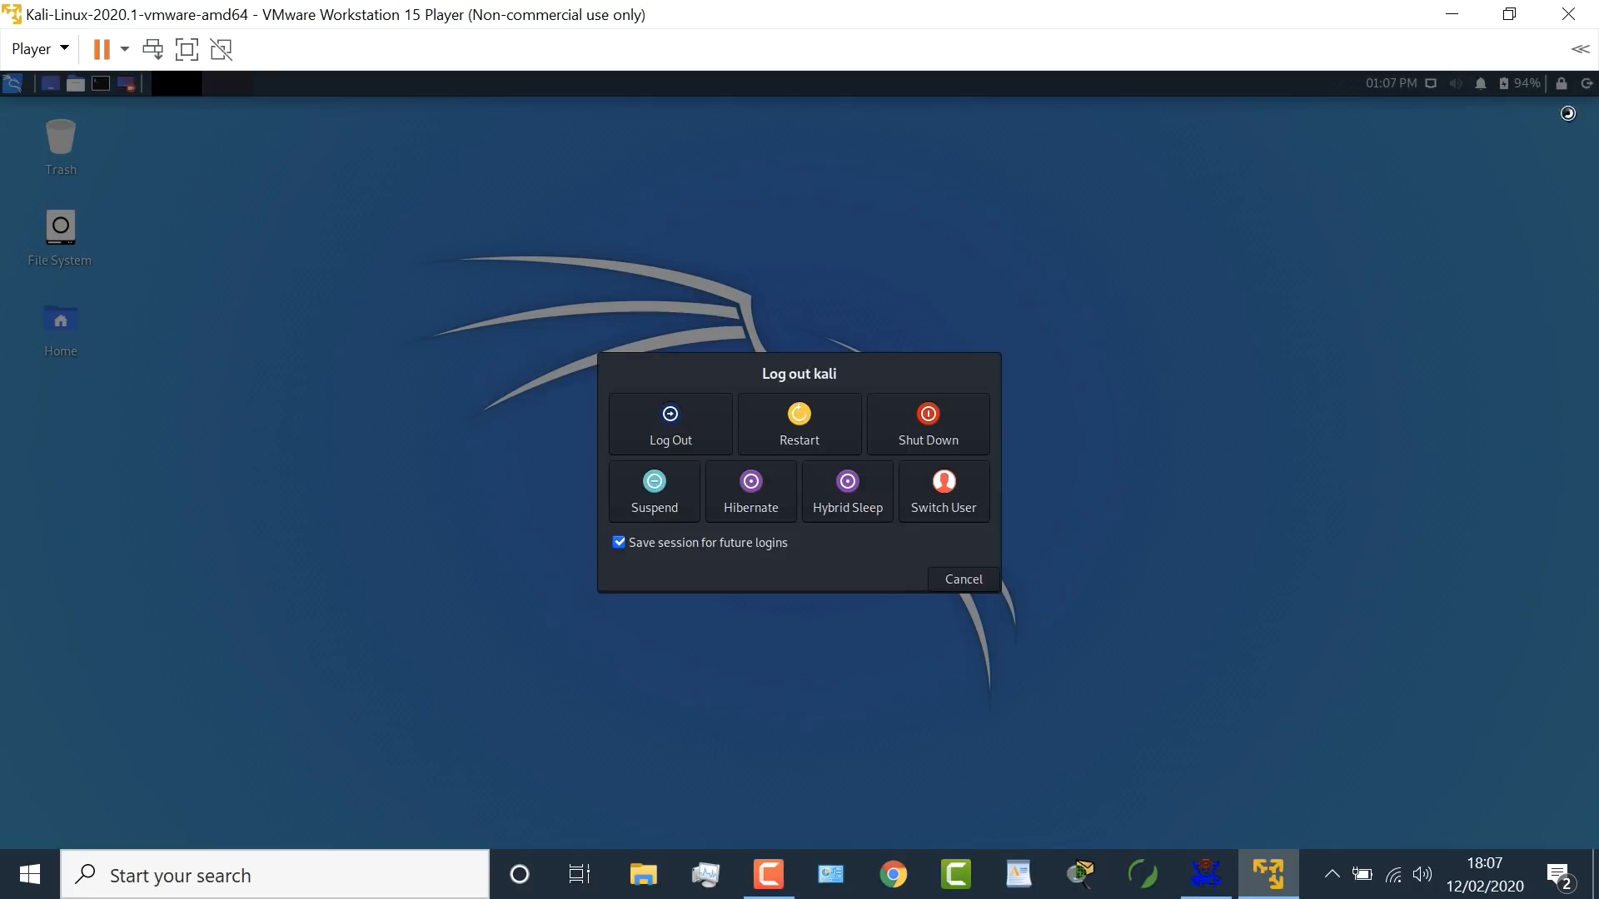
click(929, 408)
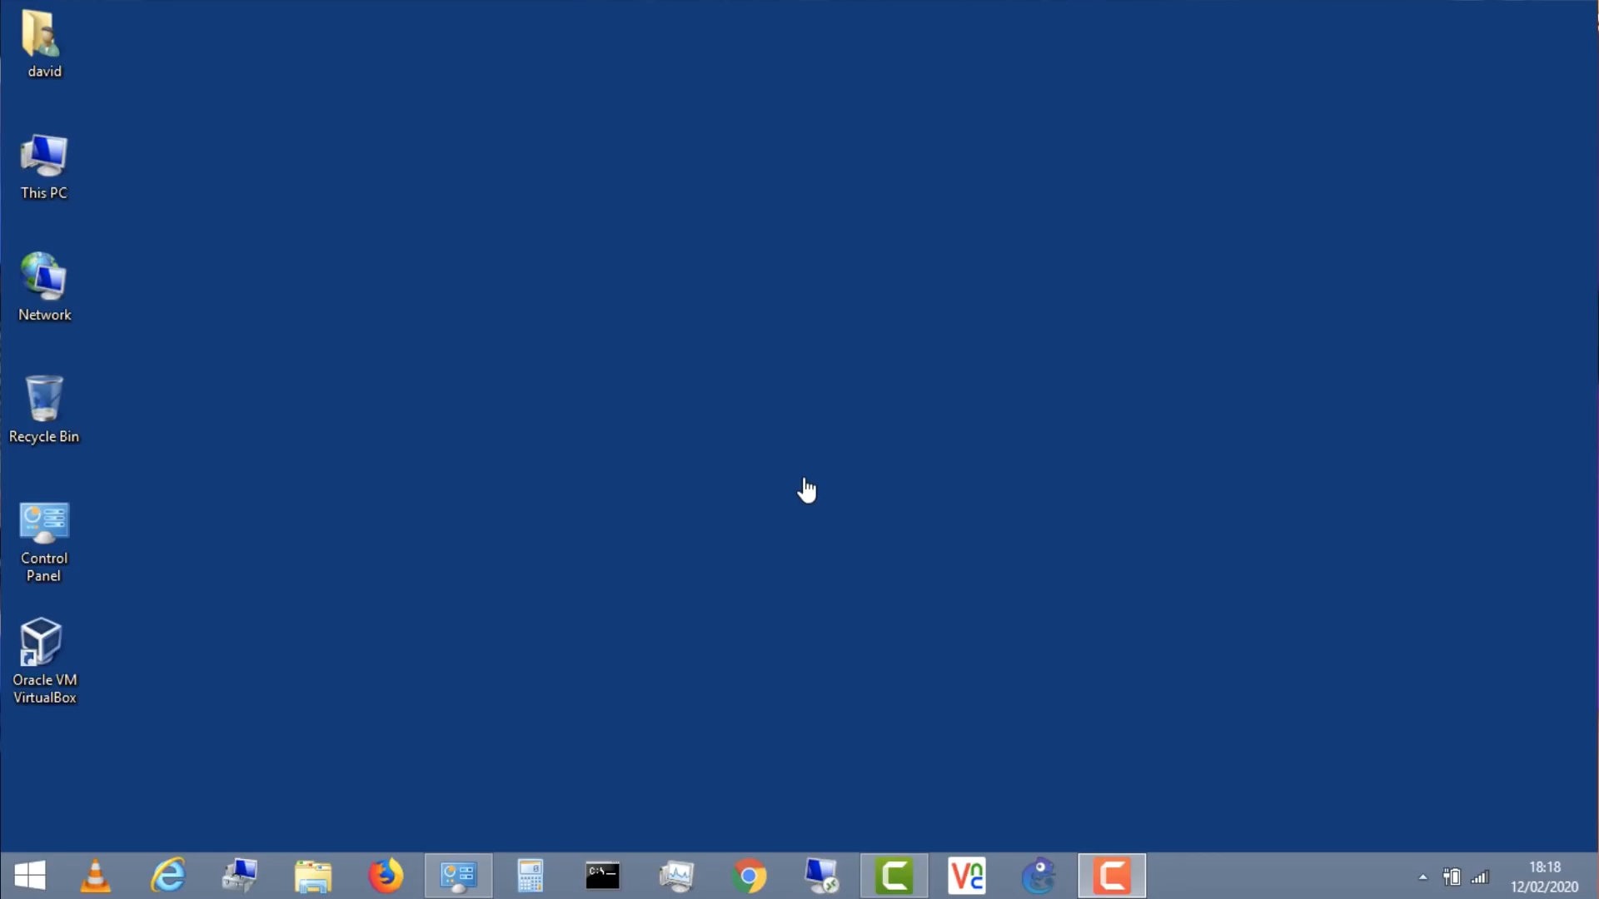
Shut down the second laptop from the Windows Start screen.
click(17, 896)
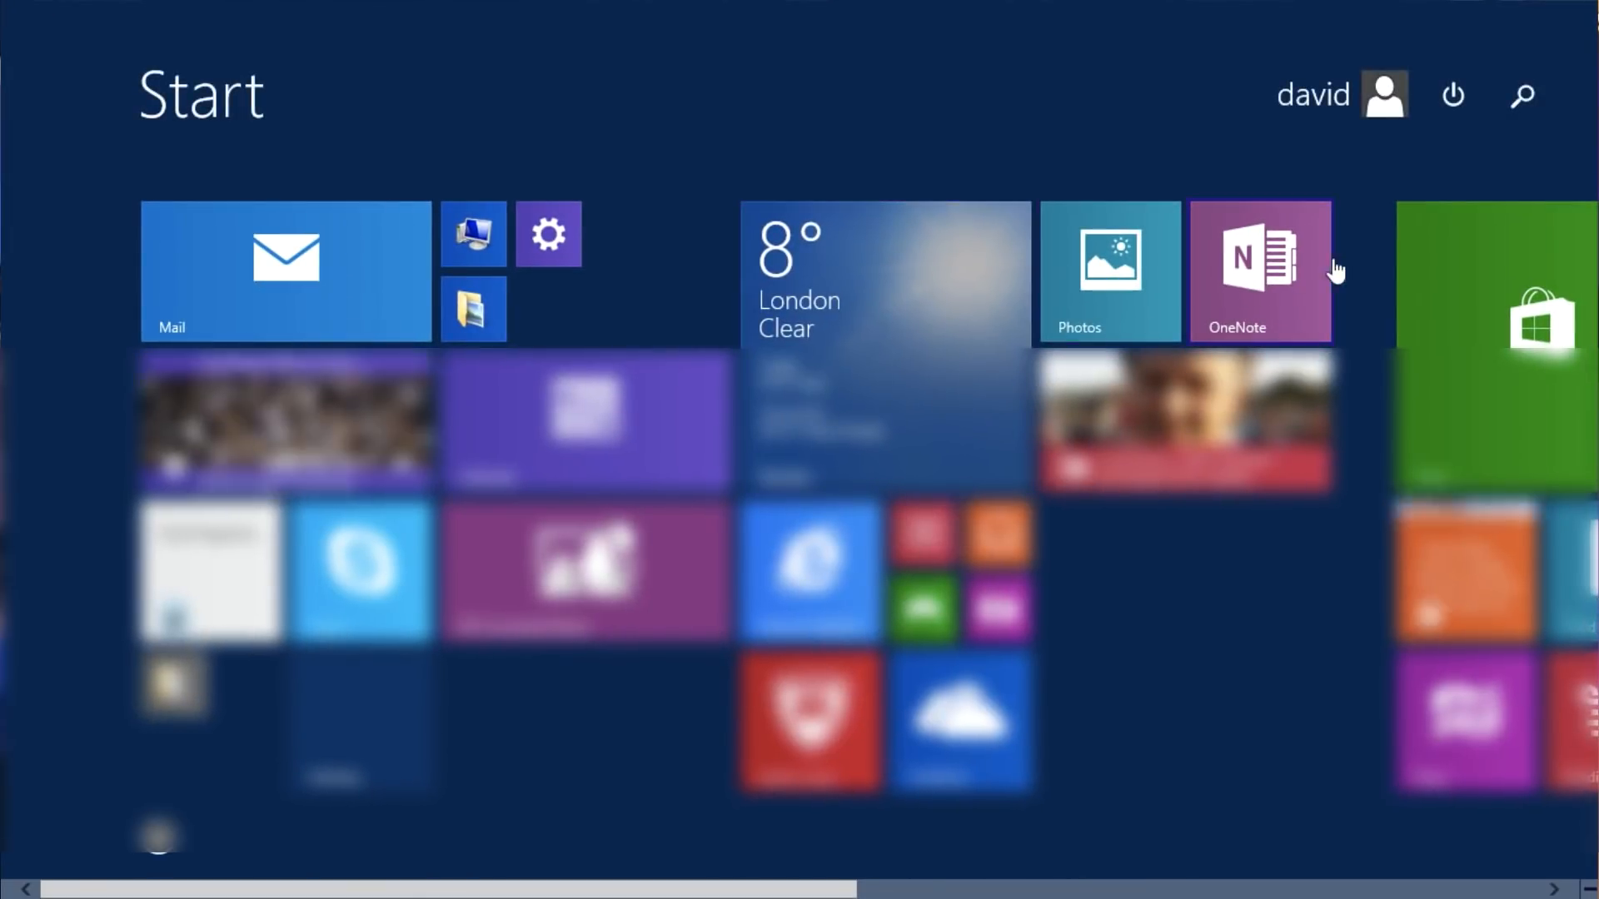
click(1451, 125)
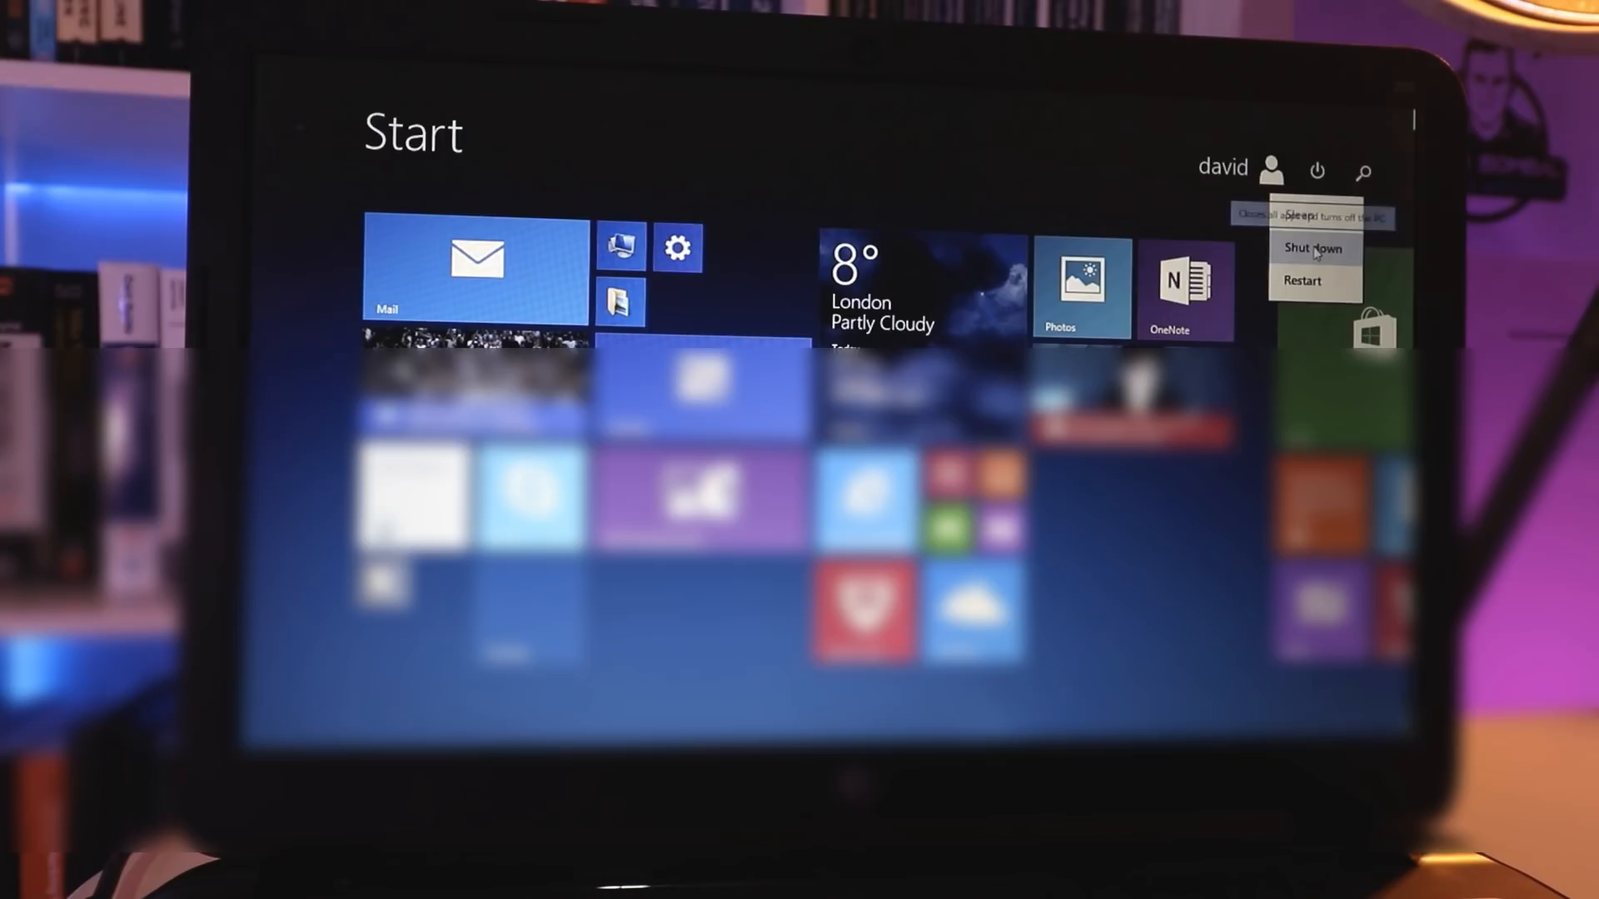
click(1315, 250)
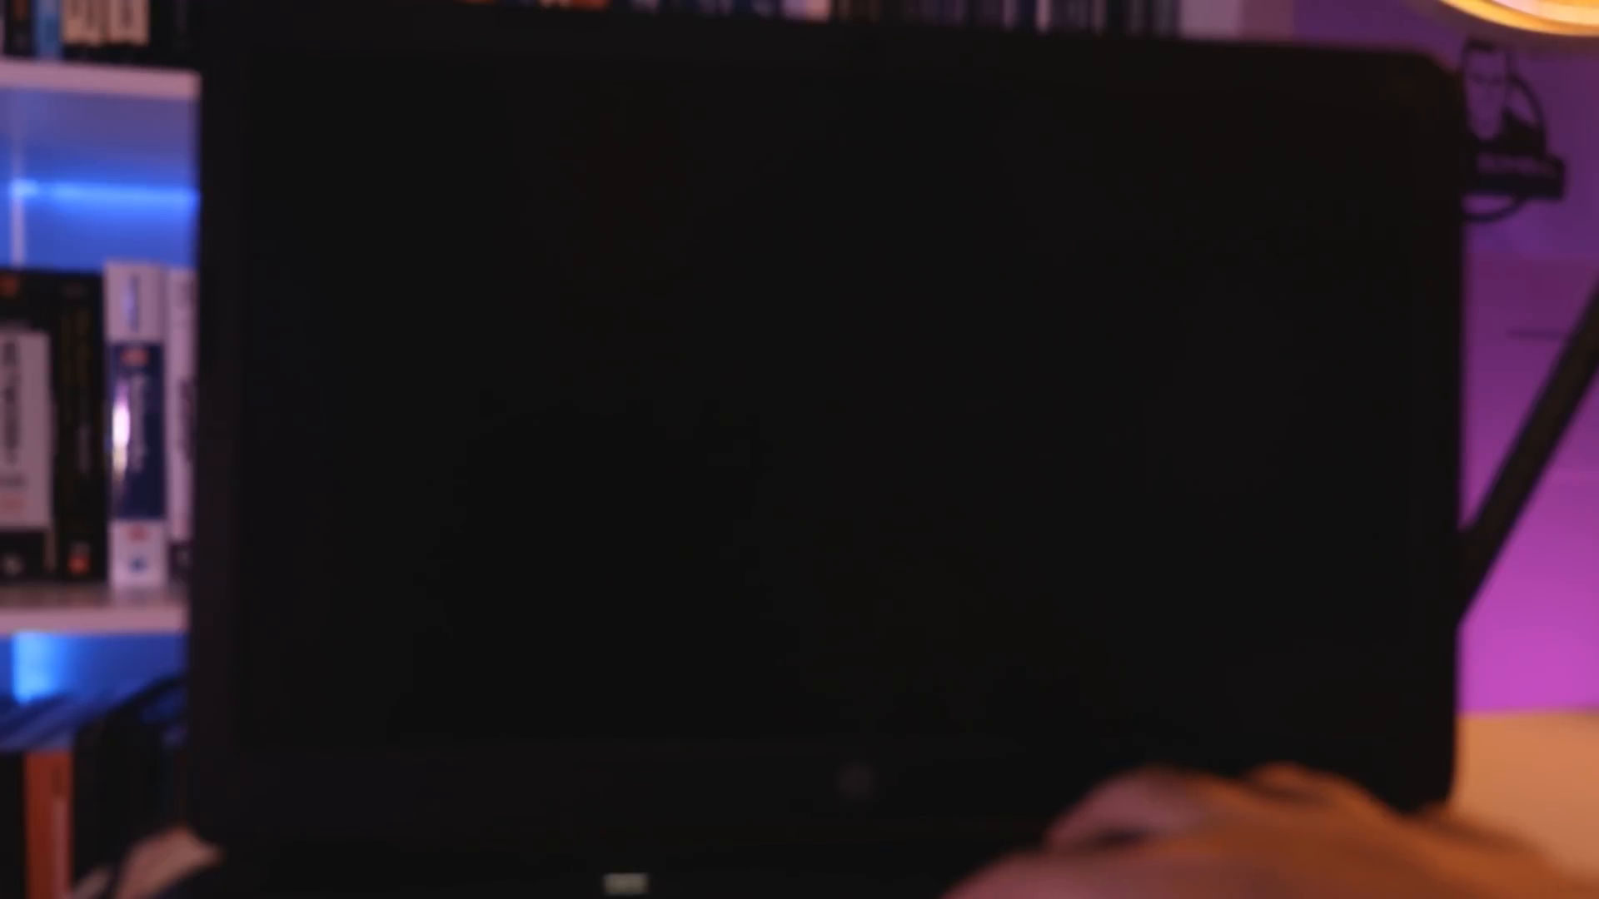
Enter the laptop's BIOS setup while it boots and set Virtualization Technology to Enabled in the System Configuration settings.
key(F10)
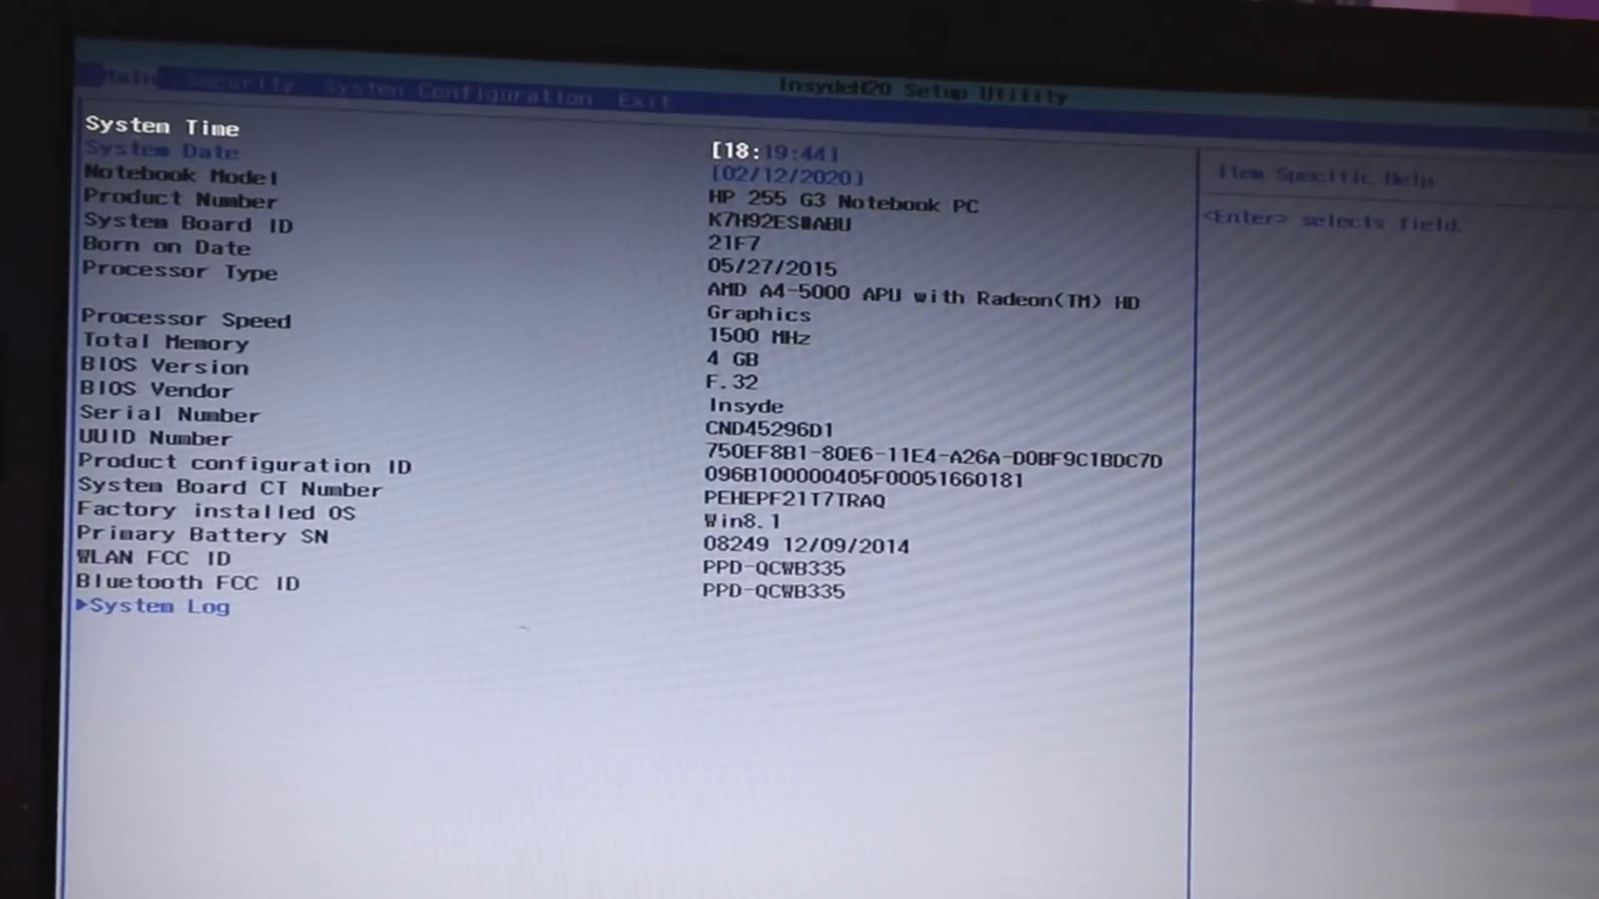
key(Right)
key(Right)
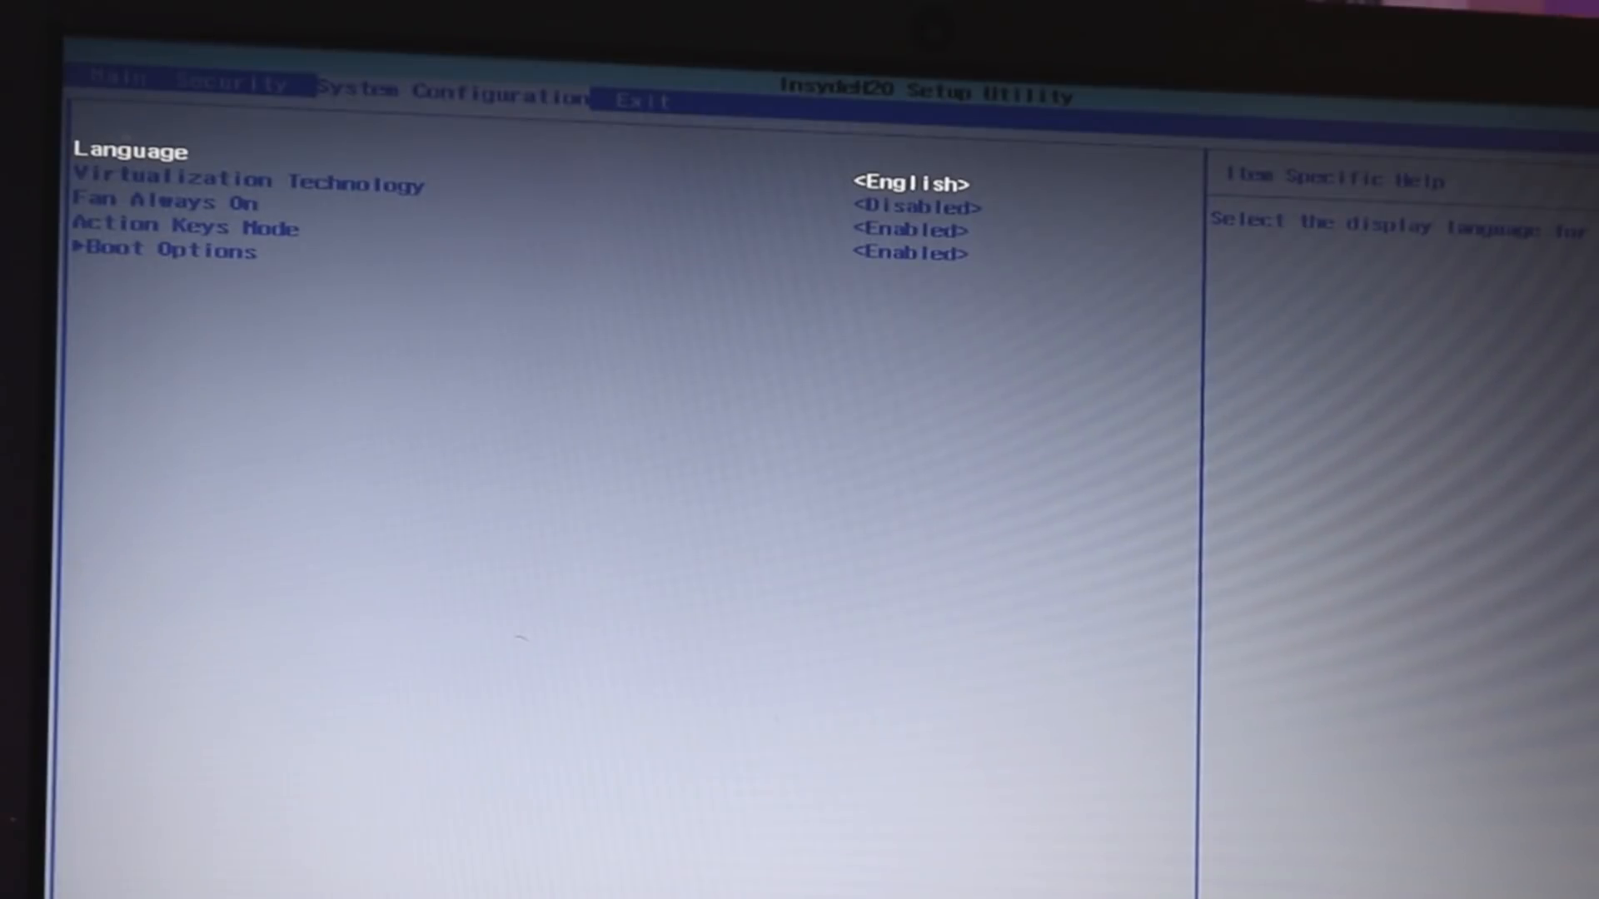
key(Down)
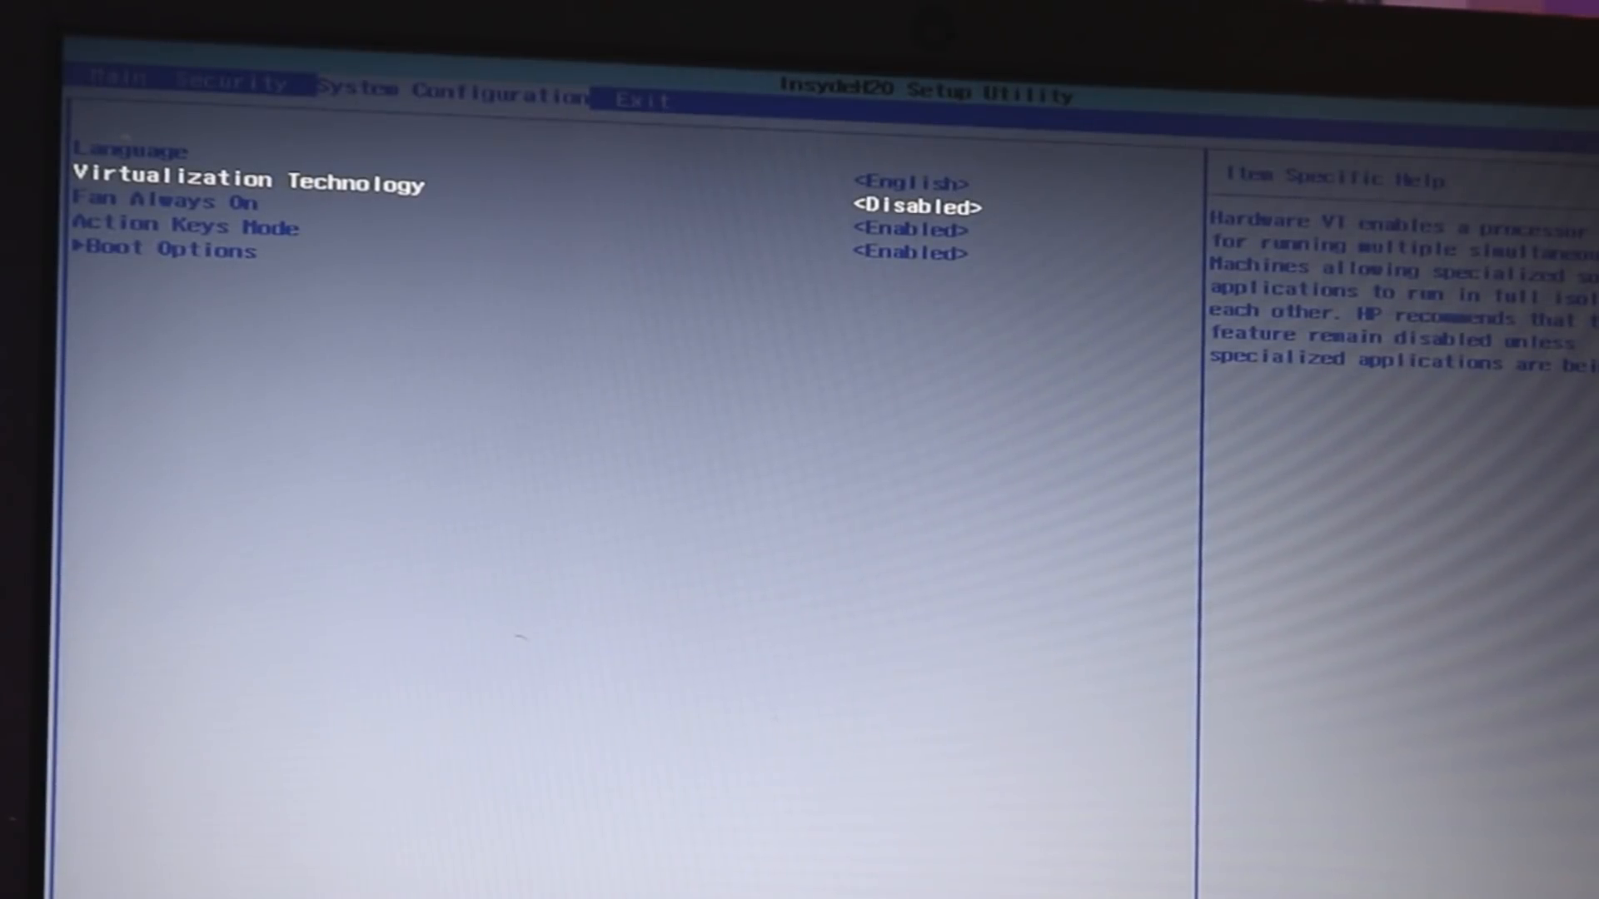
key(Return)
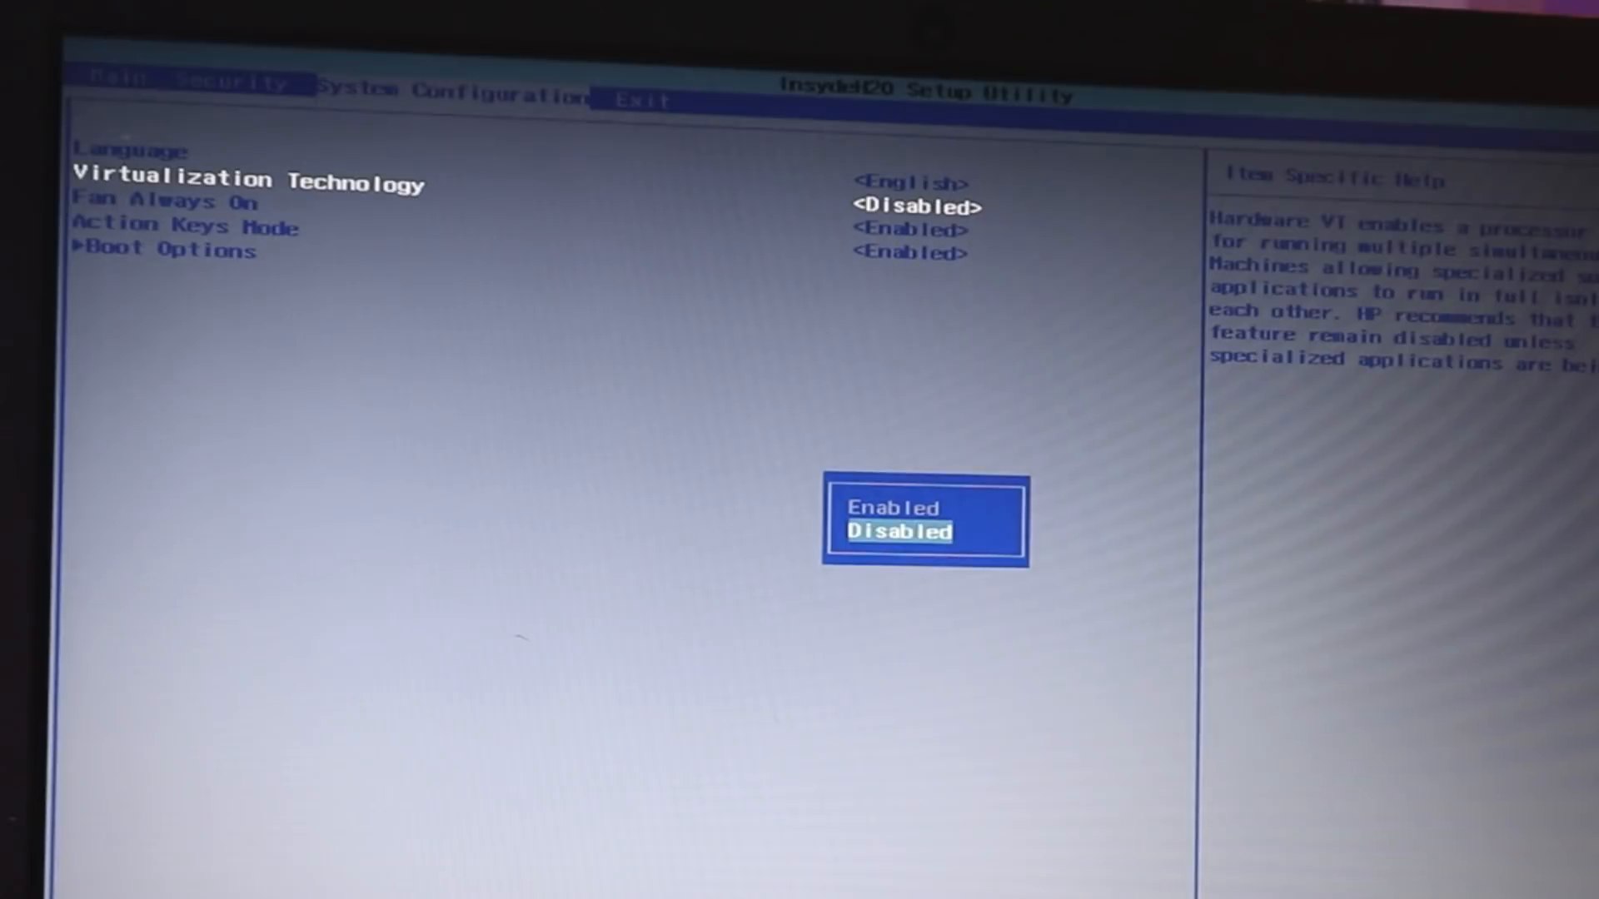
key(Up)
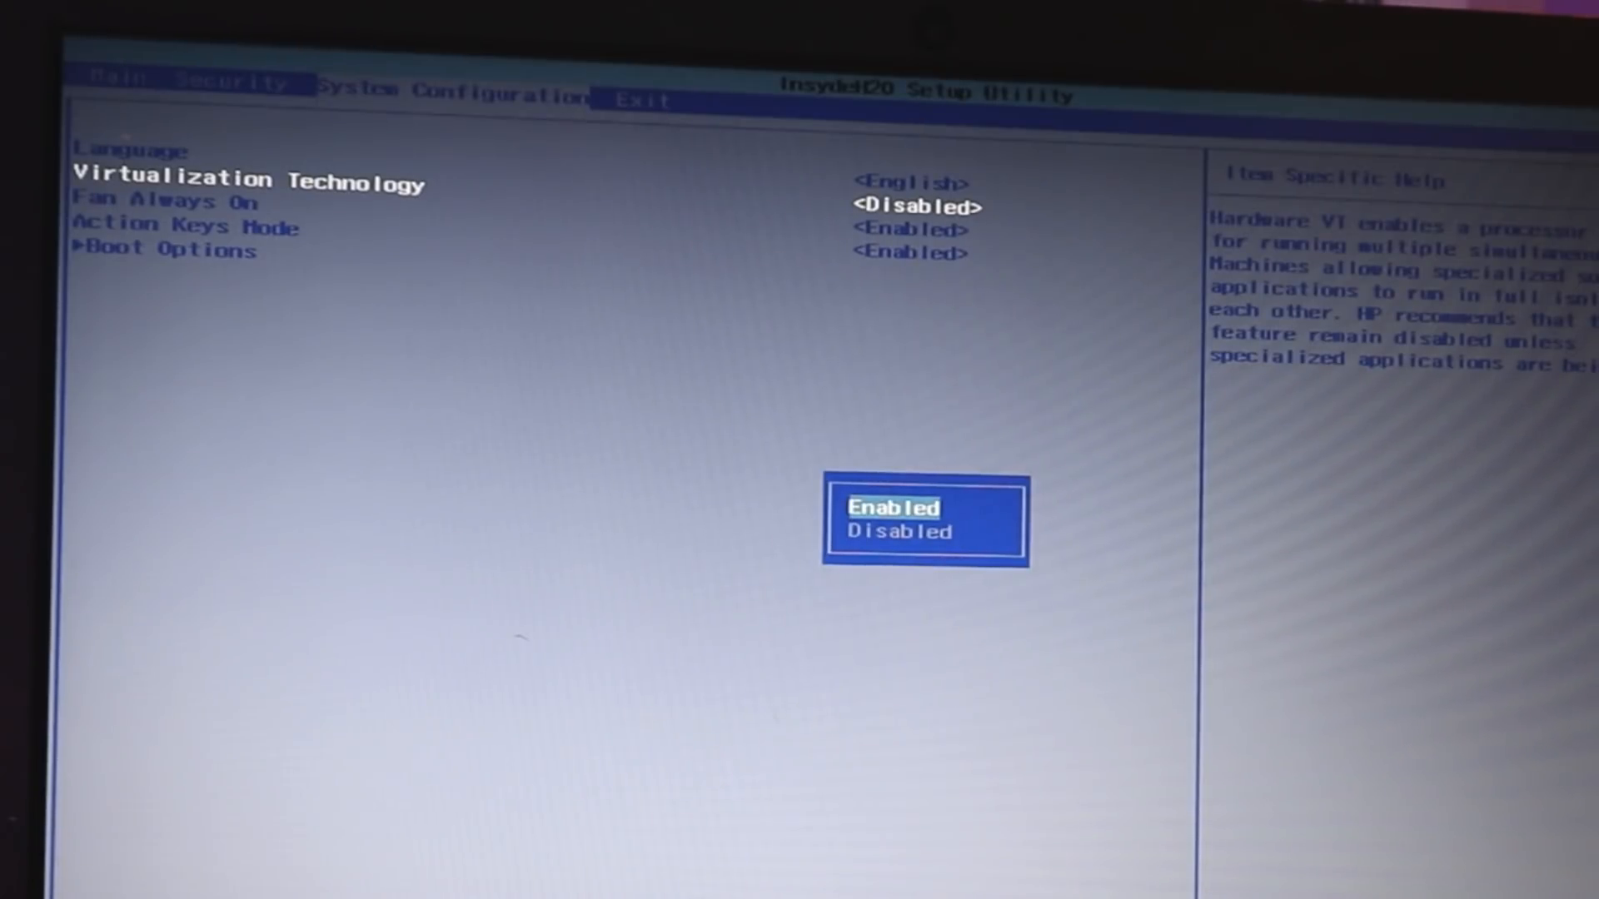
key(Return)
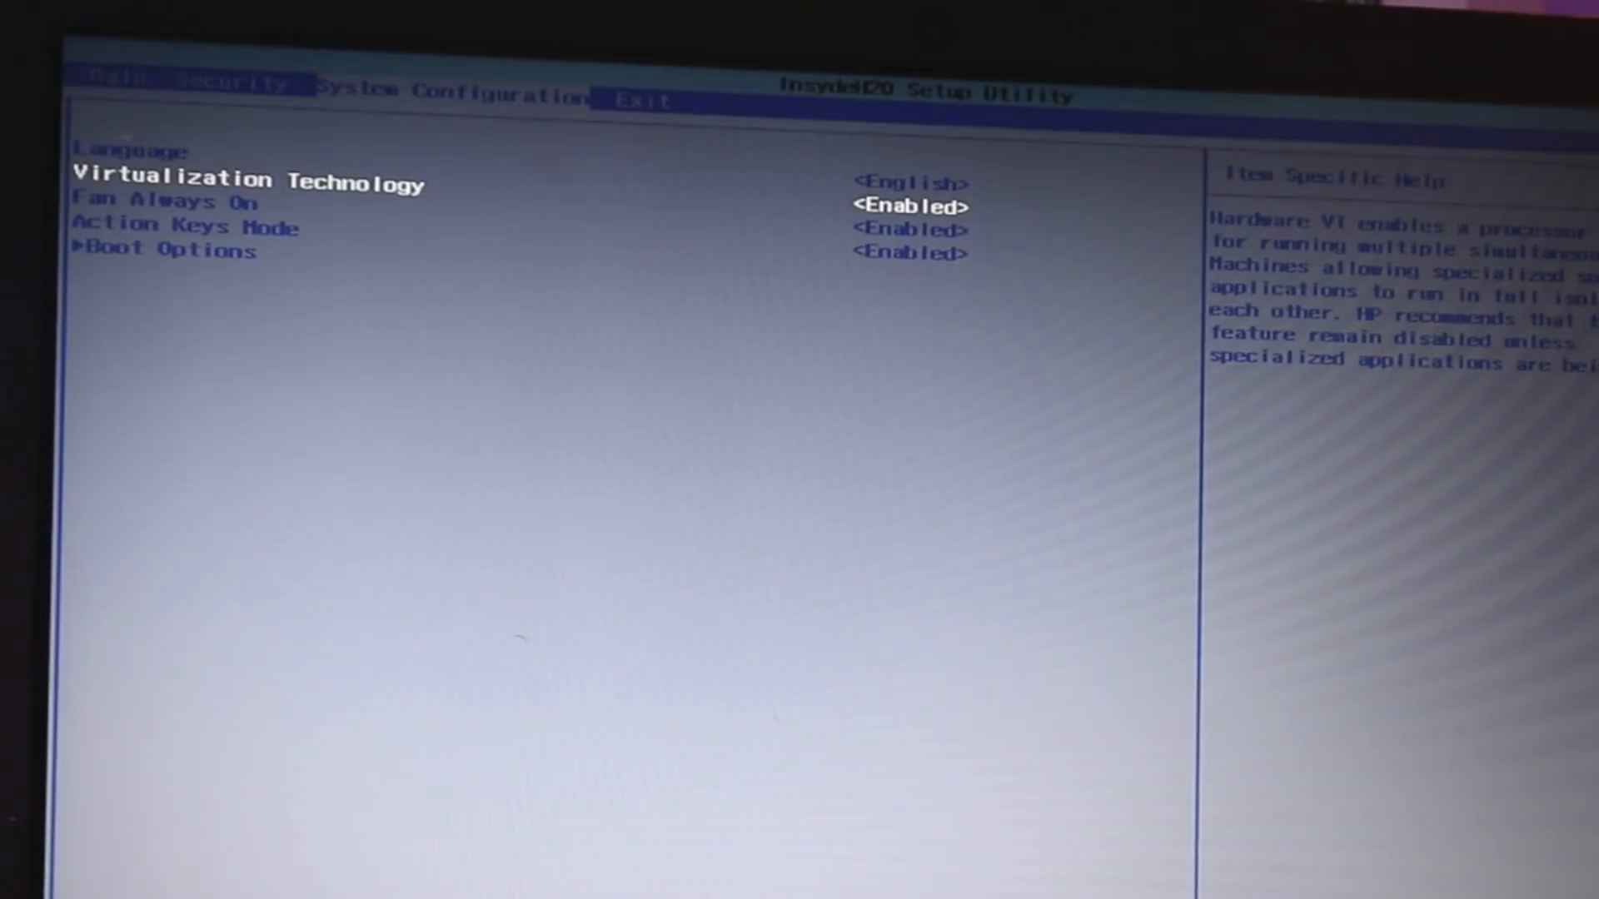
Exit the BIOS setup saving changes, let Windows boot and sign in with the account password.
key(Right)
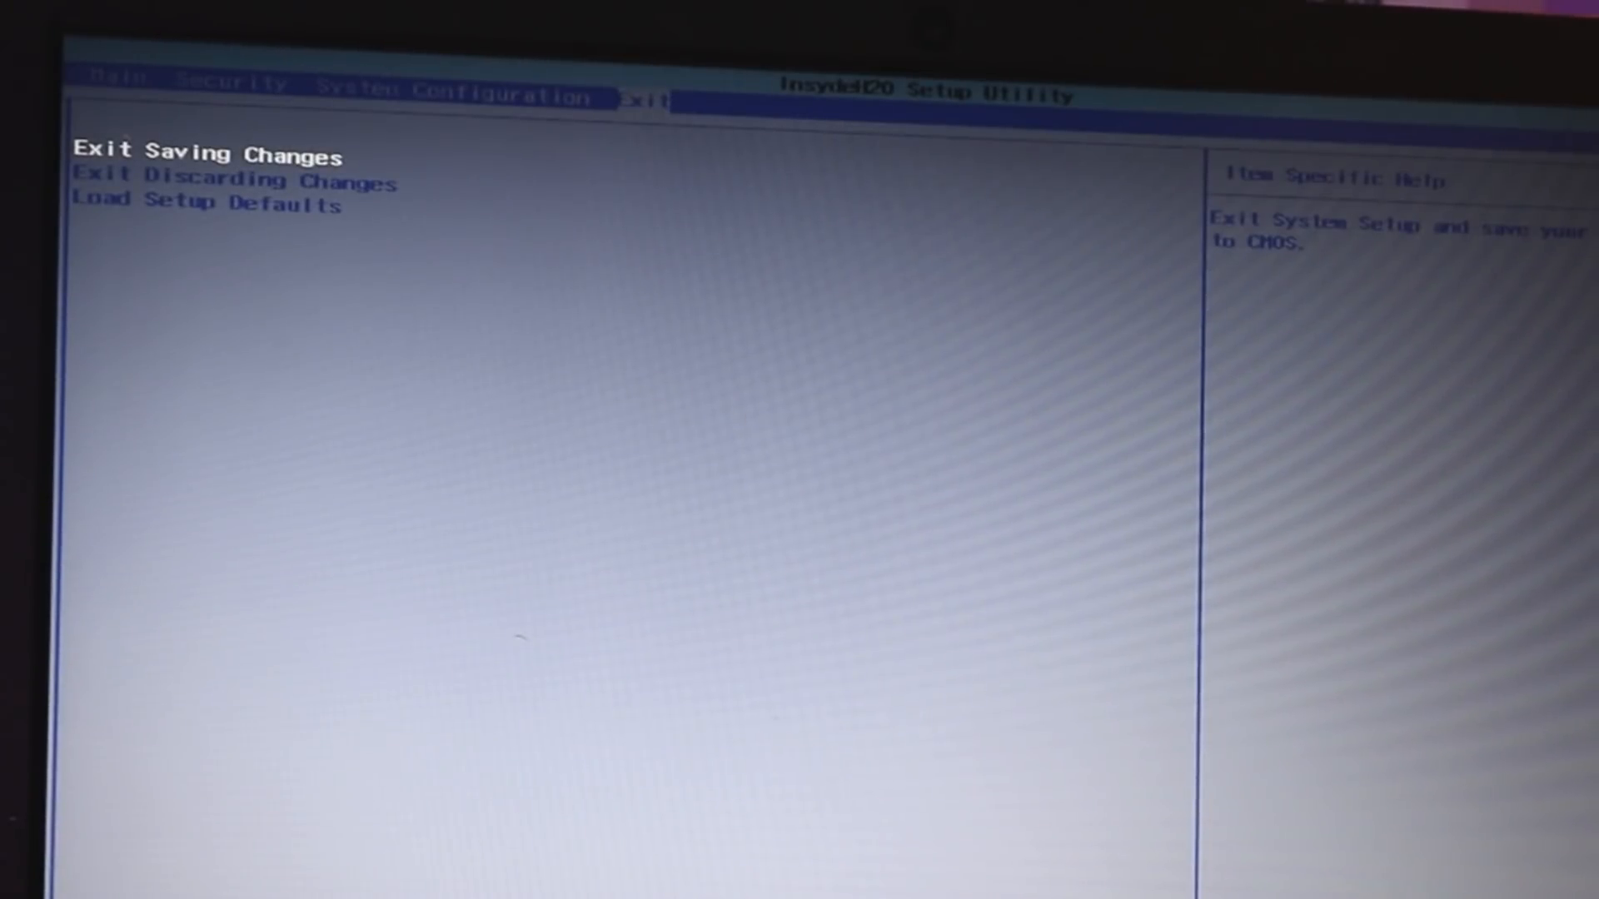
key(Return)
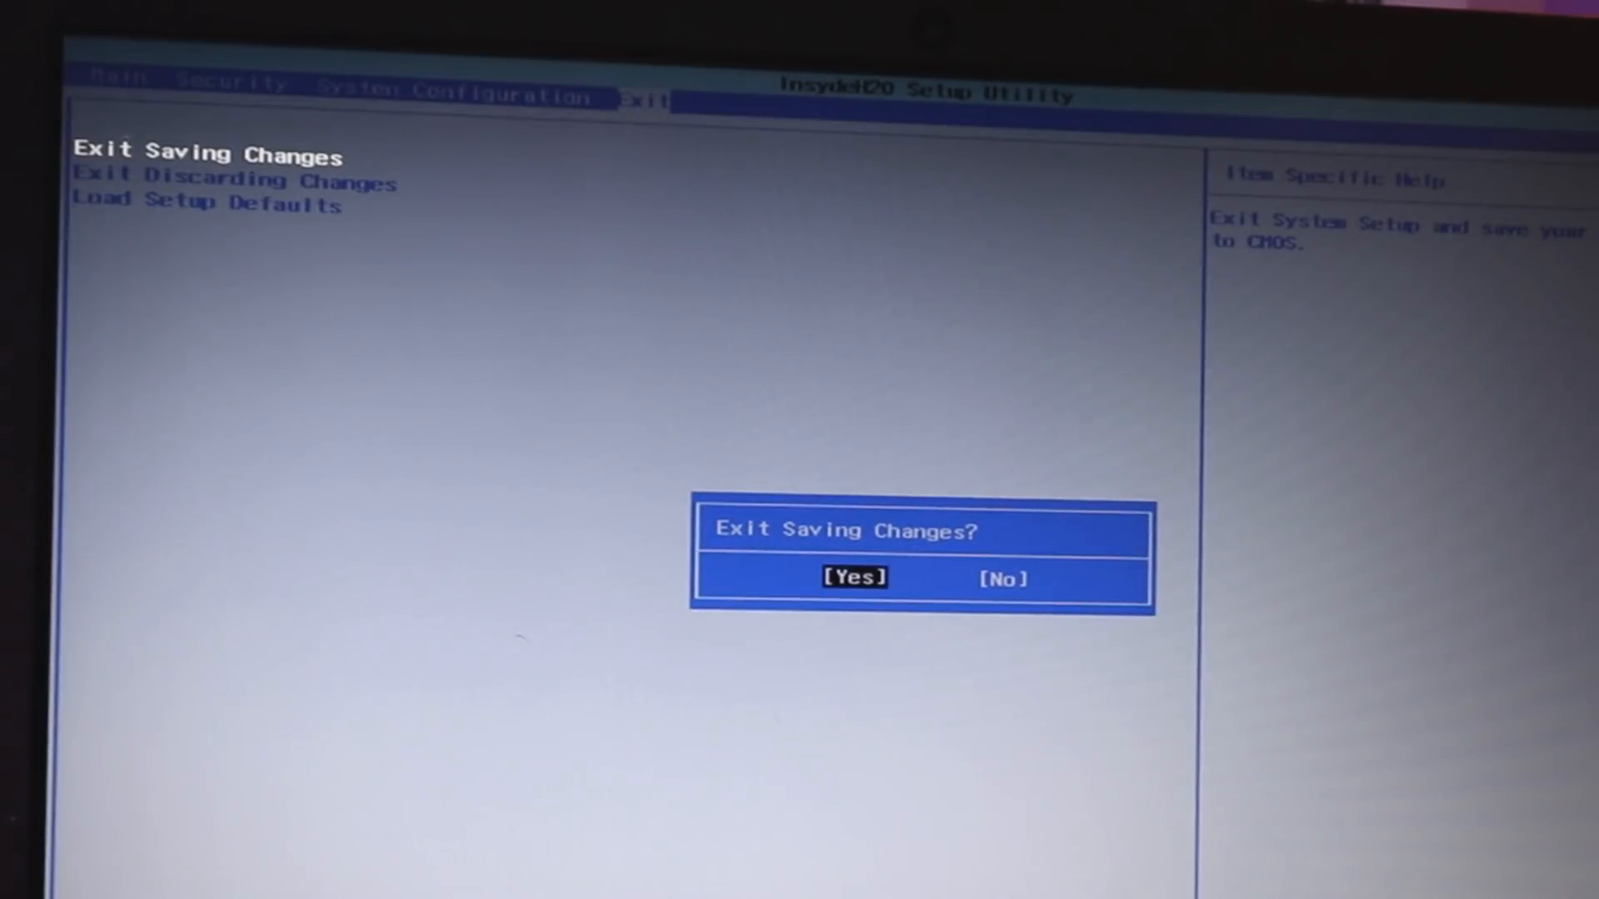
key(Return)
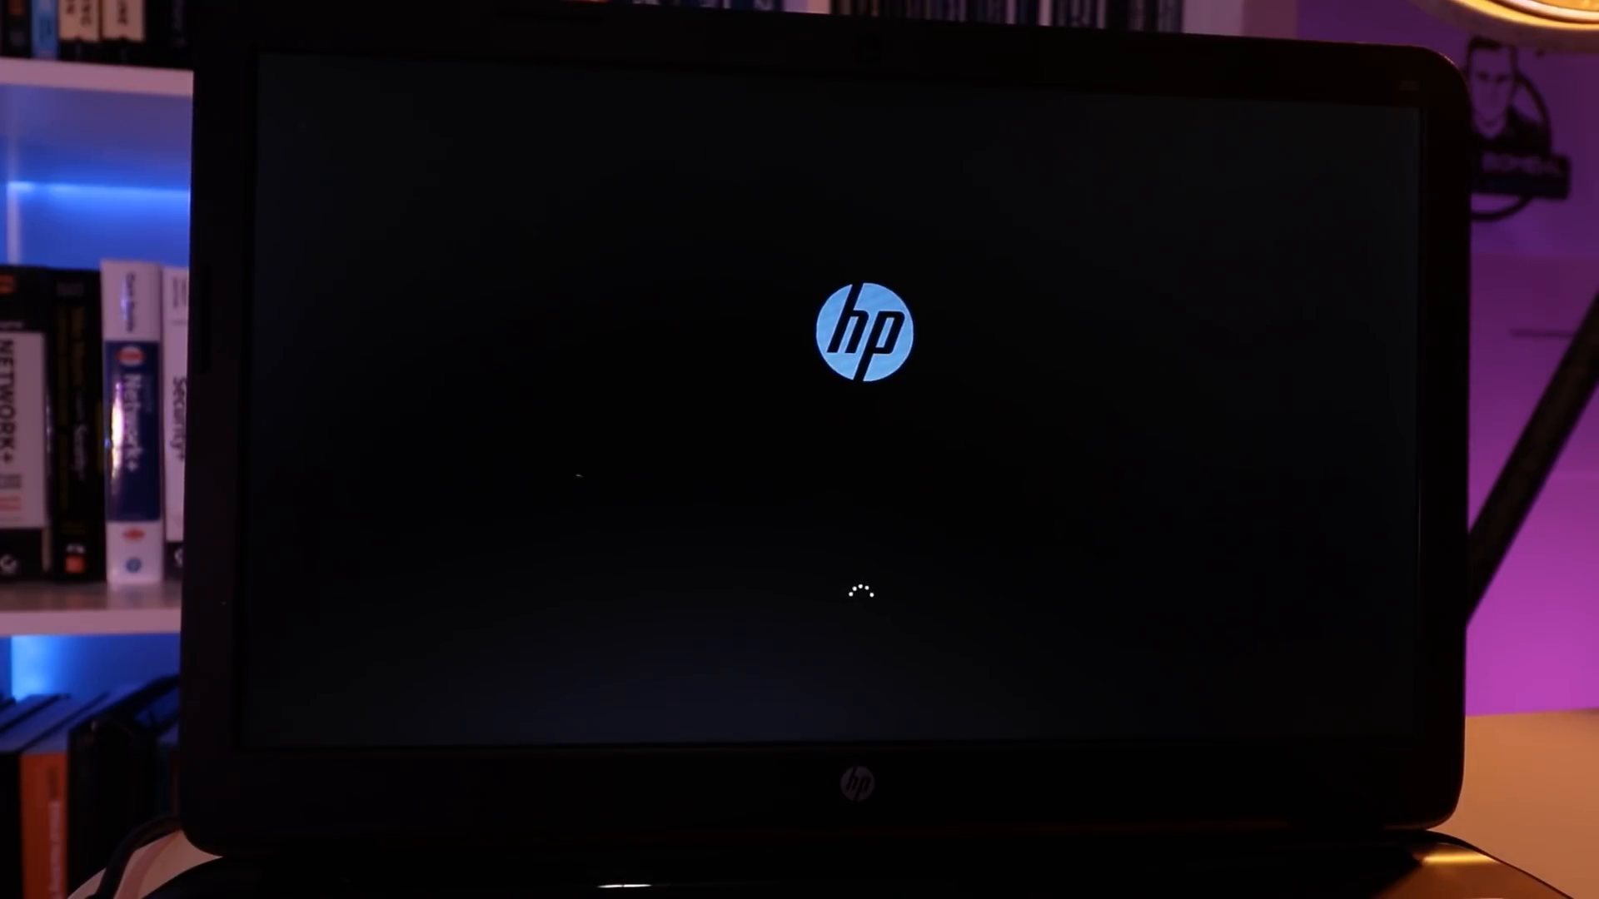
text(••••••)
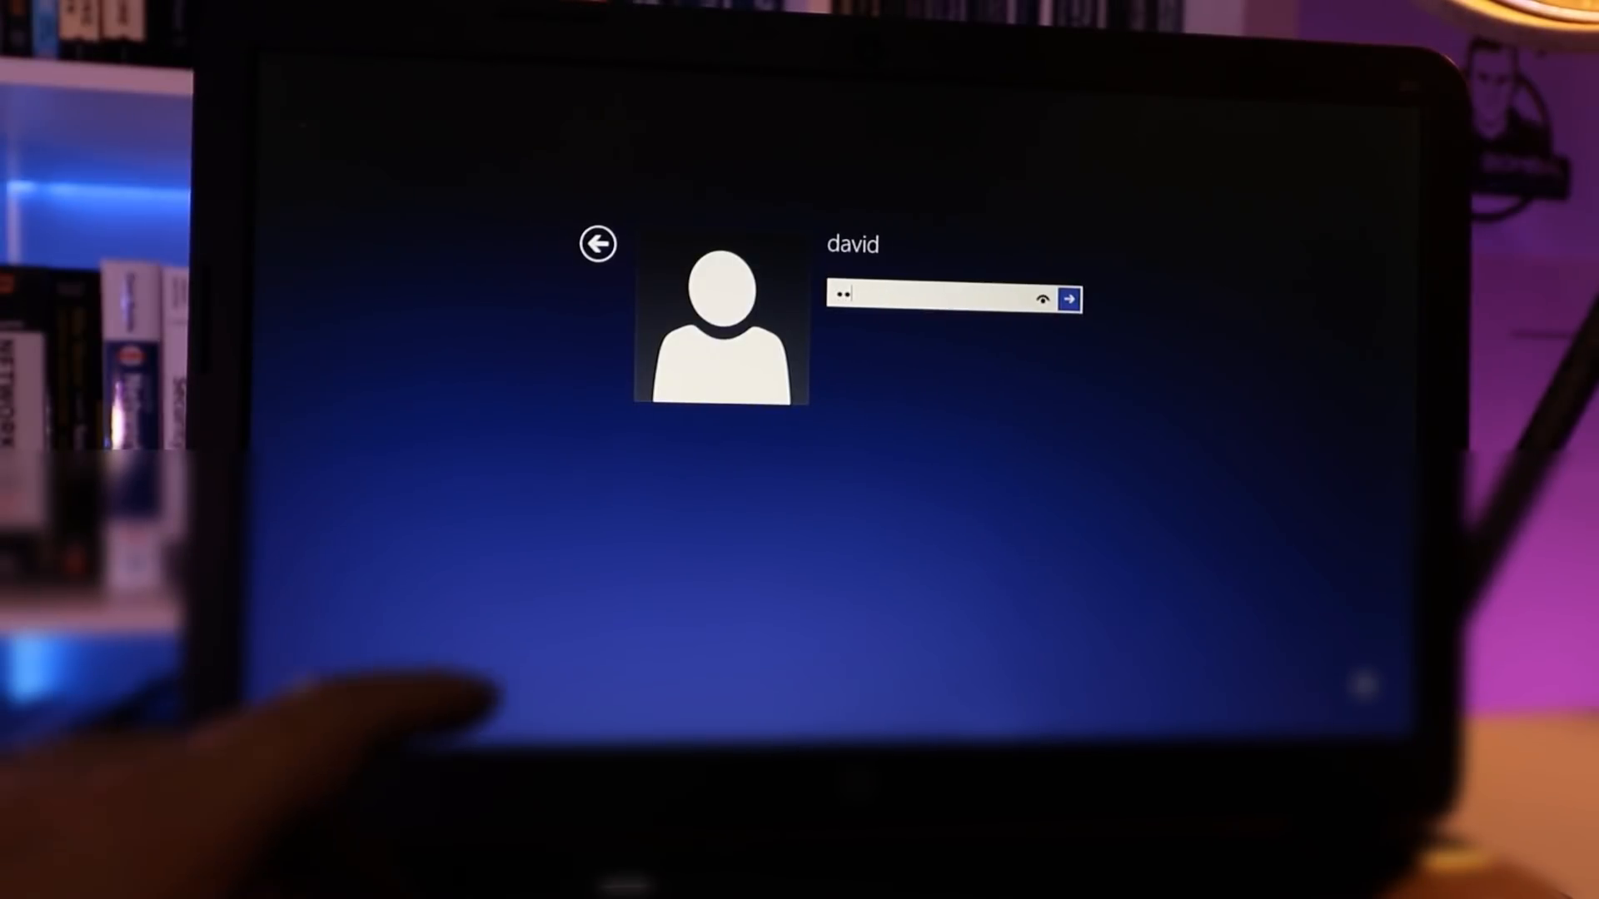
key(Return)
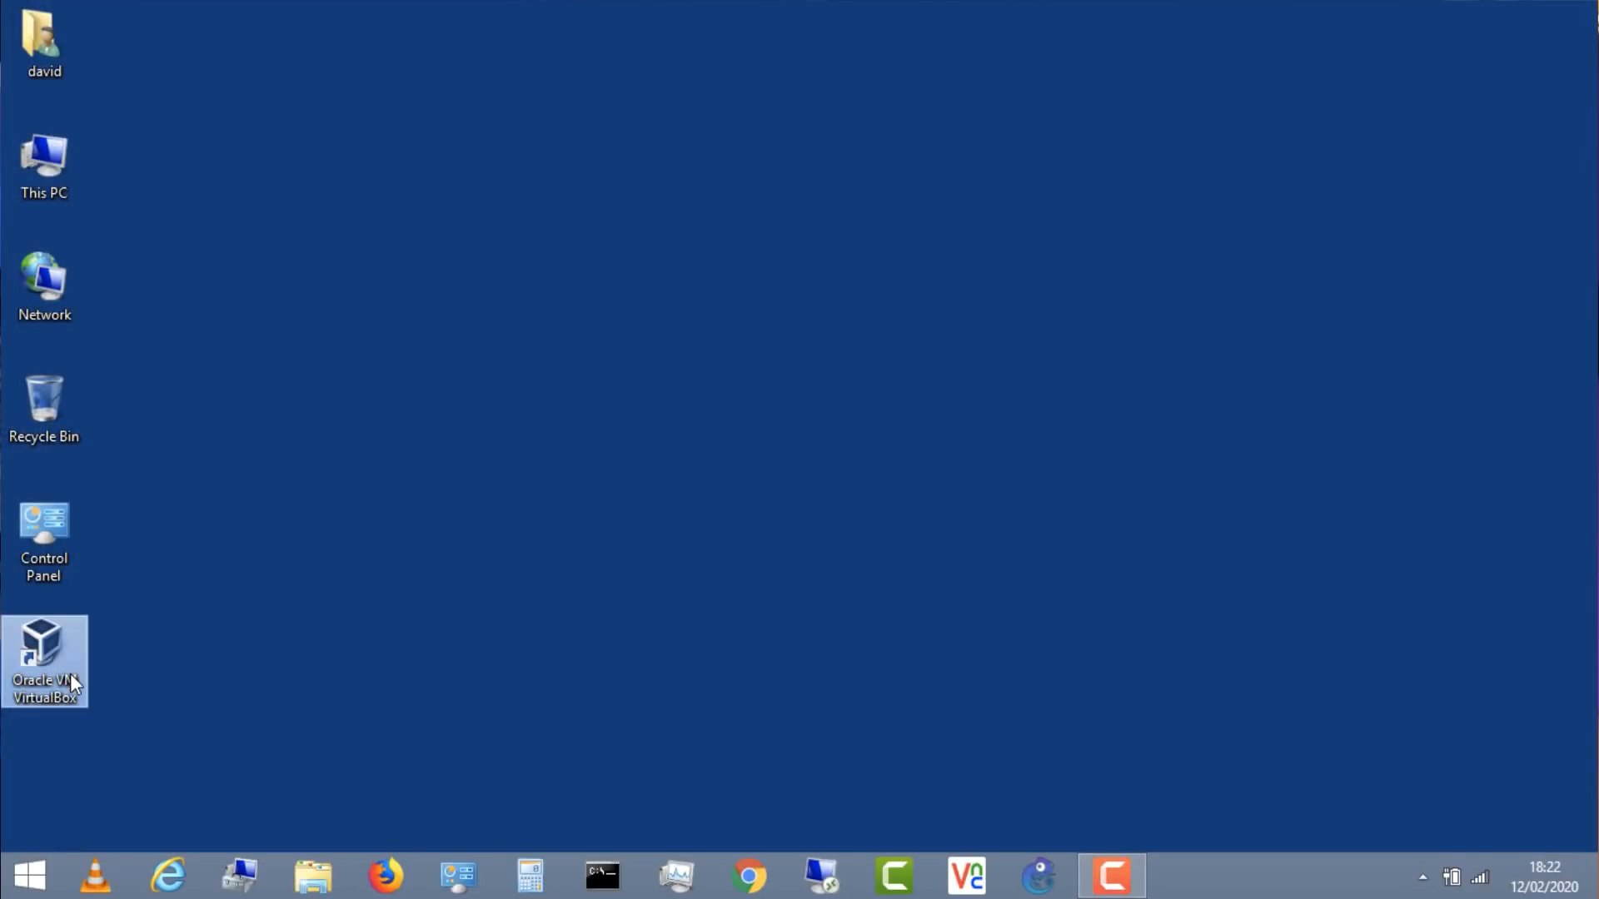
Open Oracle VM VirtualBox, start the Kali-Linux-2020.1-vbox-amd64 virtual machine, dismiss its notifications and maximize its window.
double_click(70, 673)
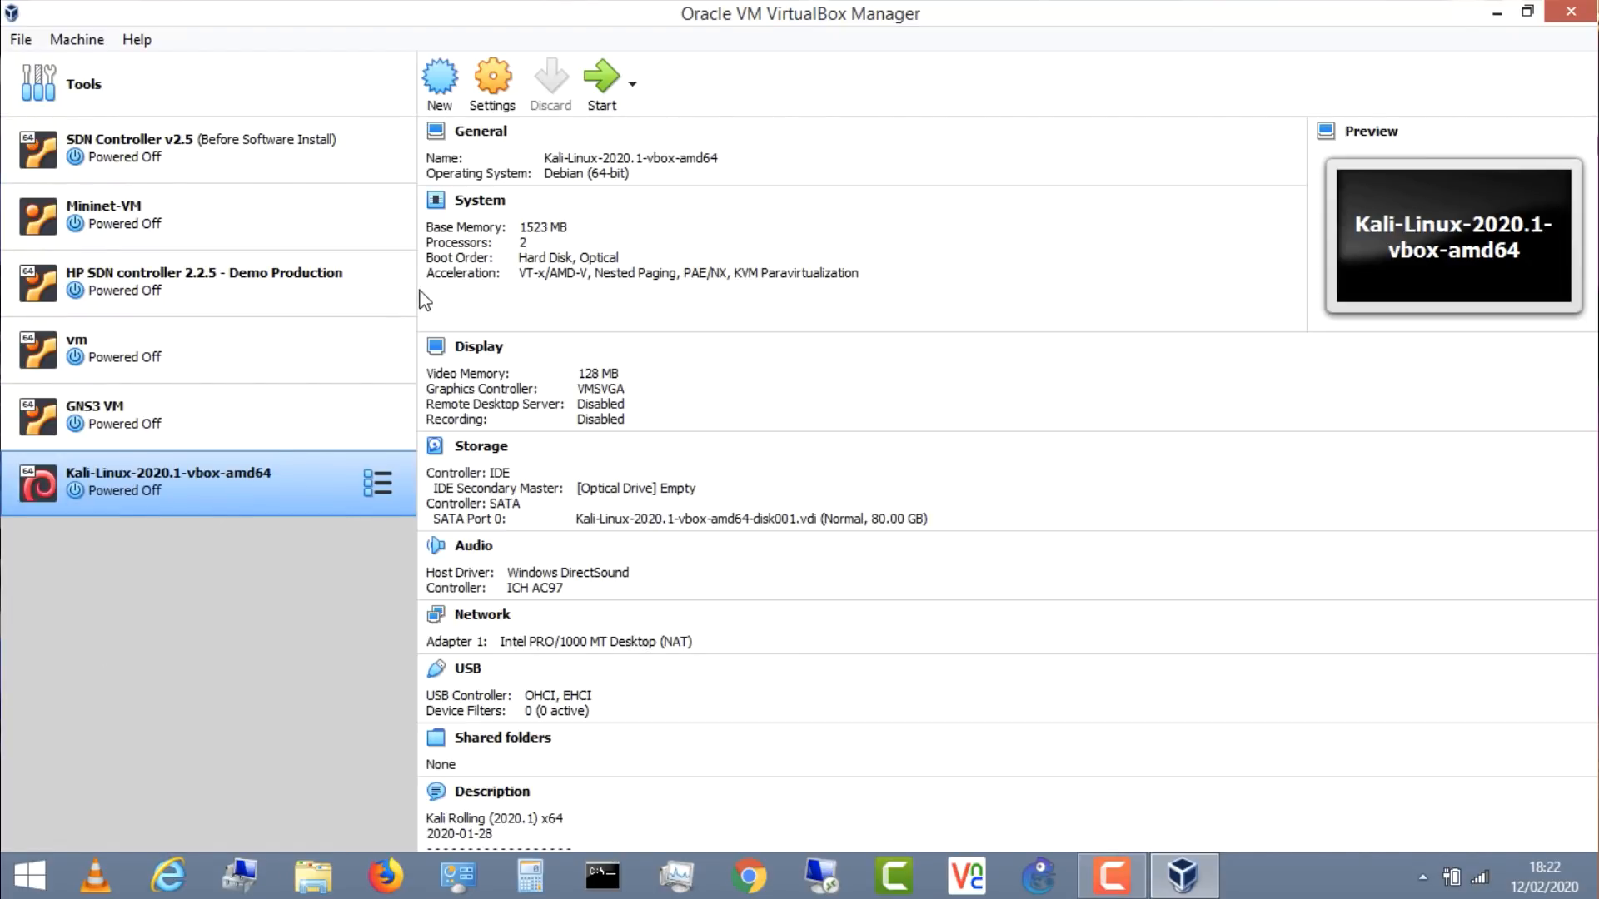
click(588, 83)
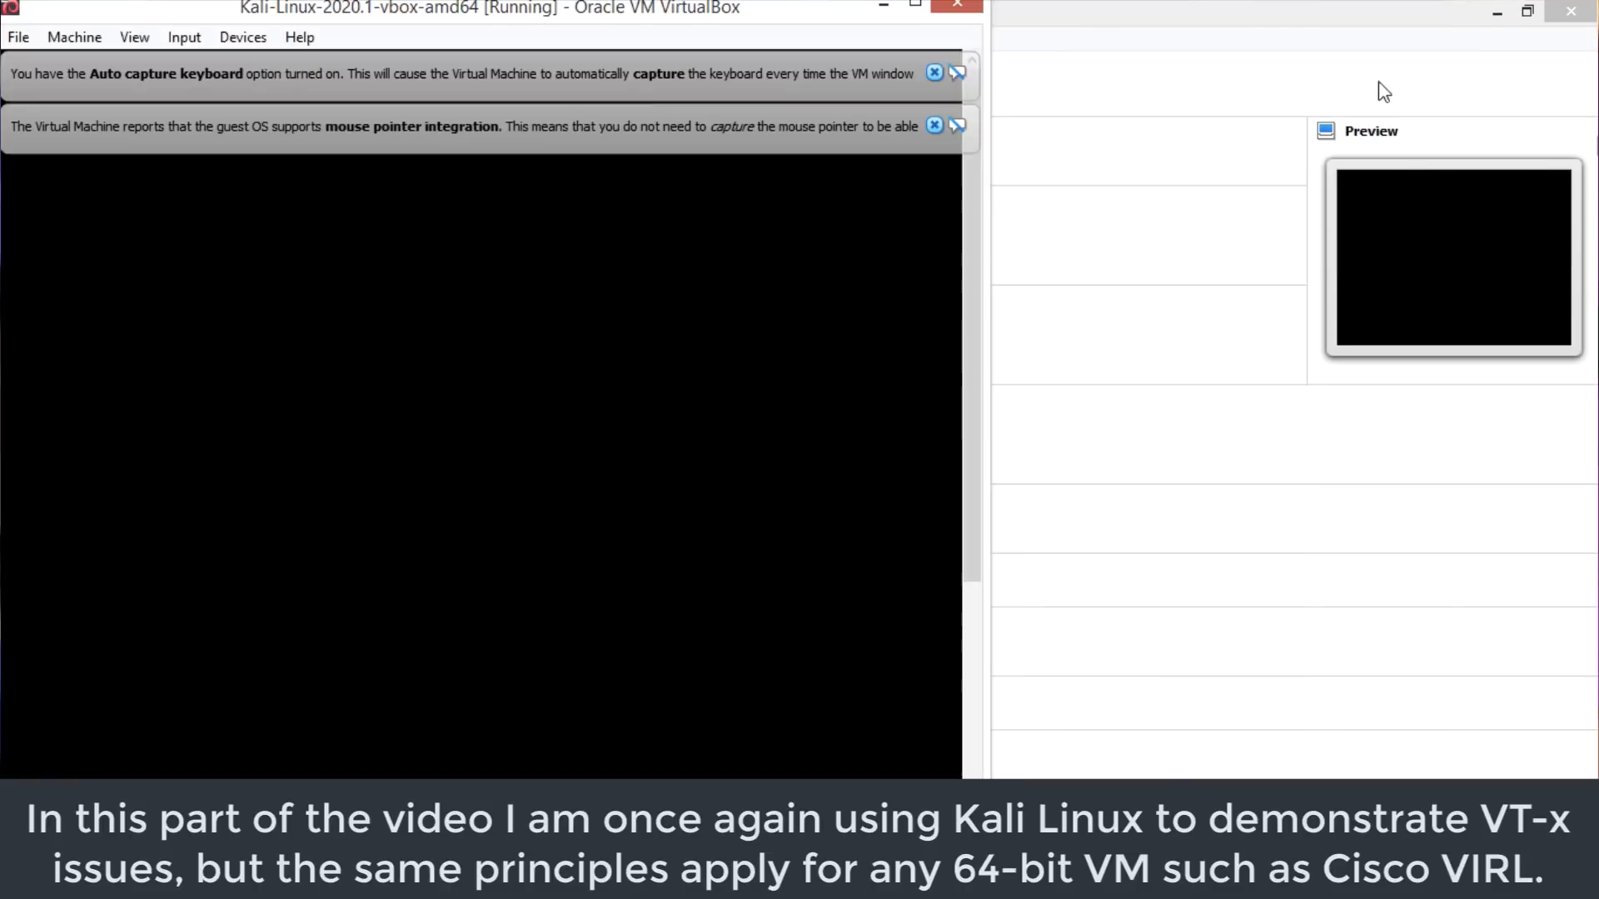
click(932, 77)
click(935, 74)
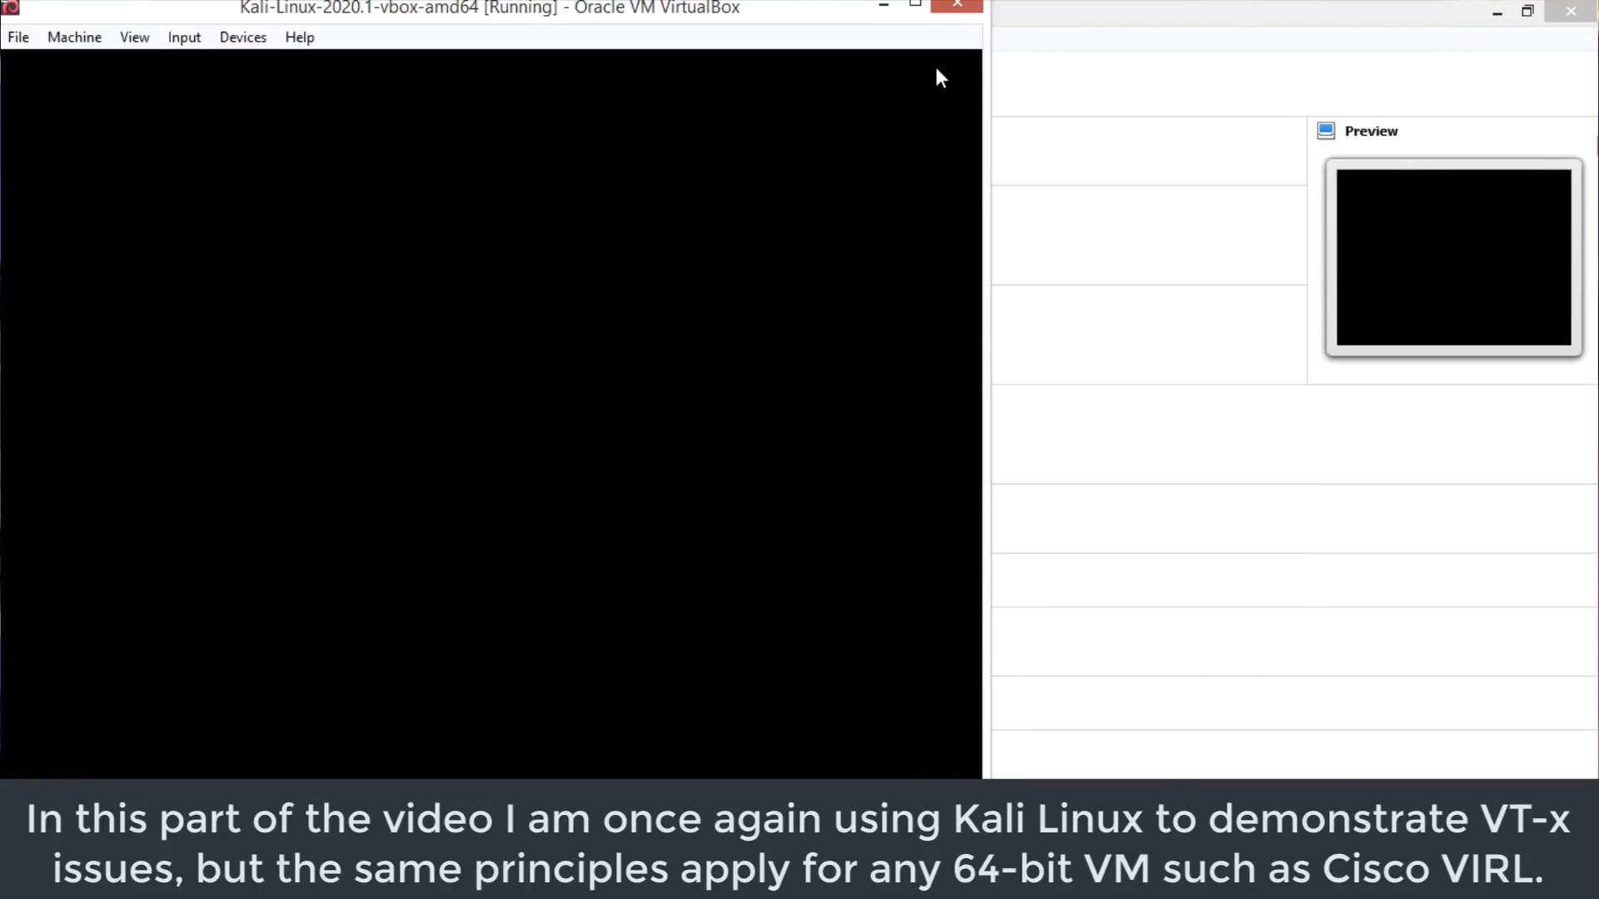
click(915, 5)
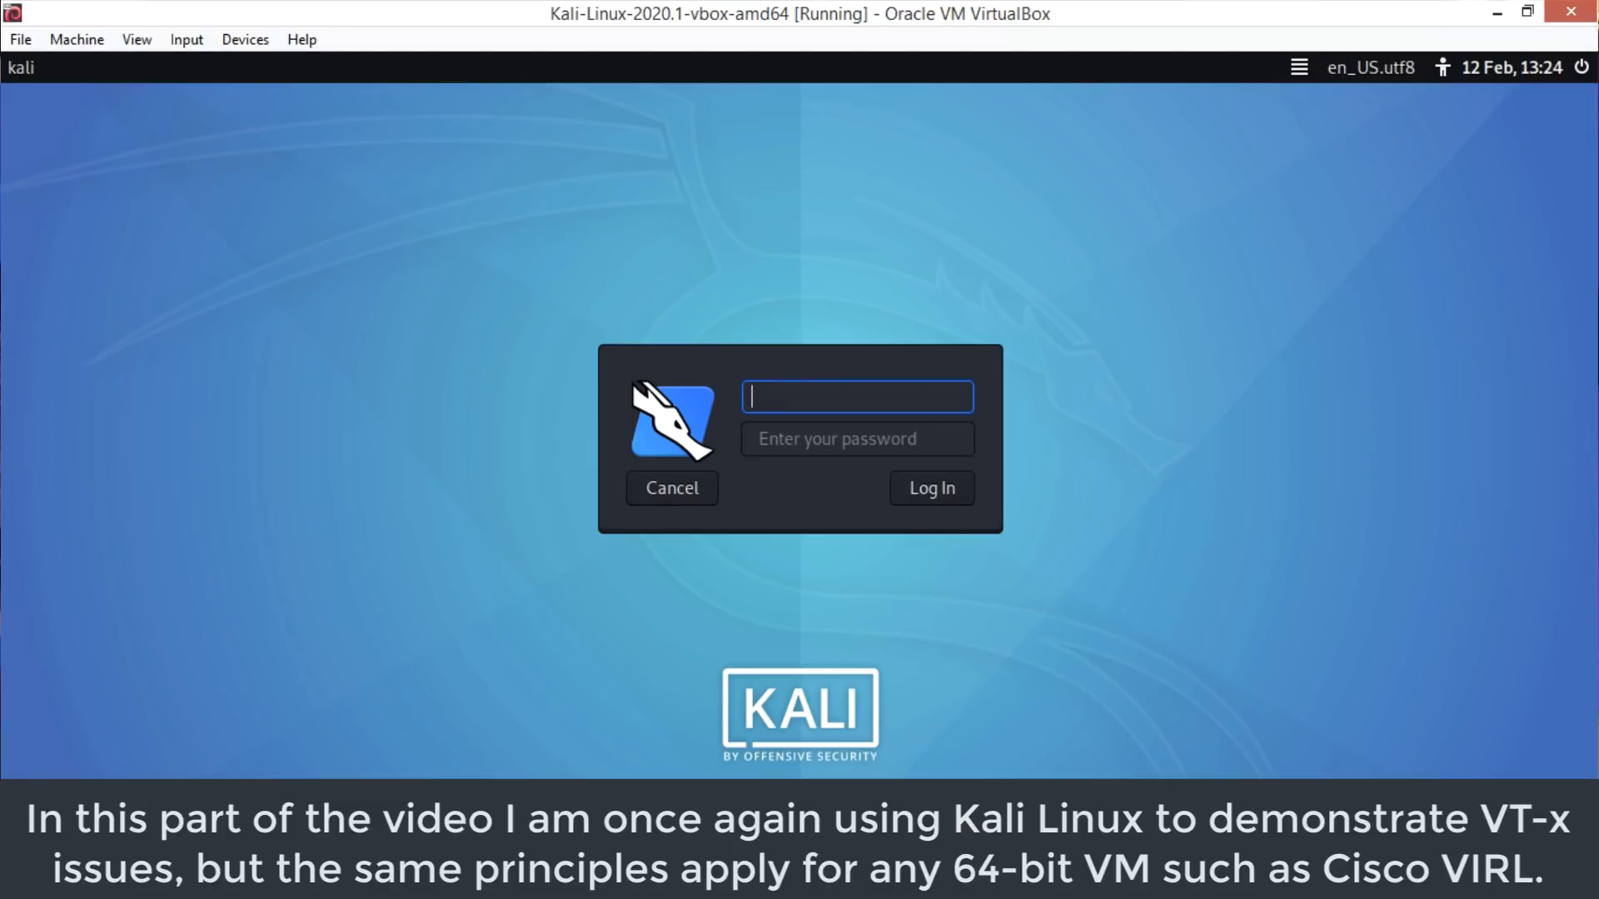
Log in to the VirtualBox Kali guest as kali with the account password.
text(kali)
key(Tab)
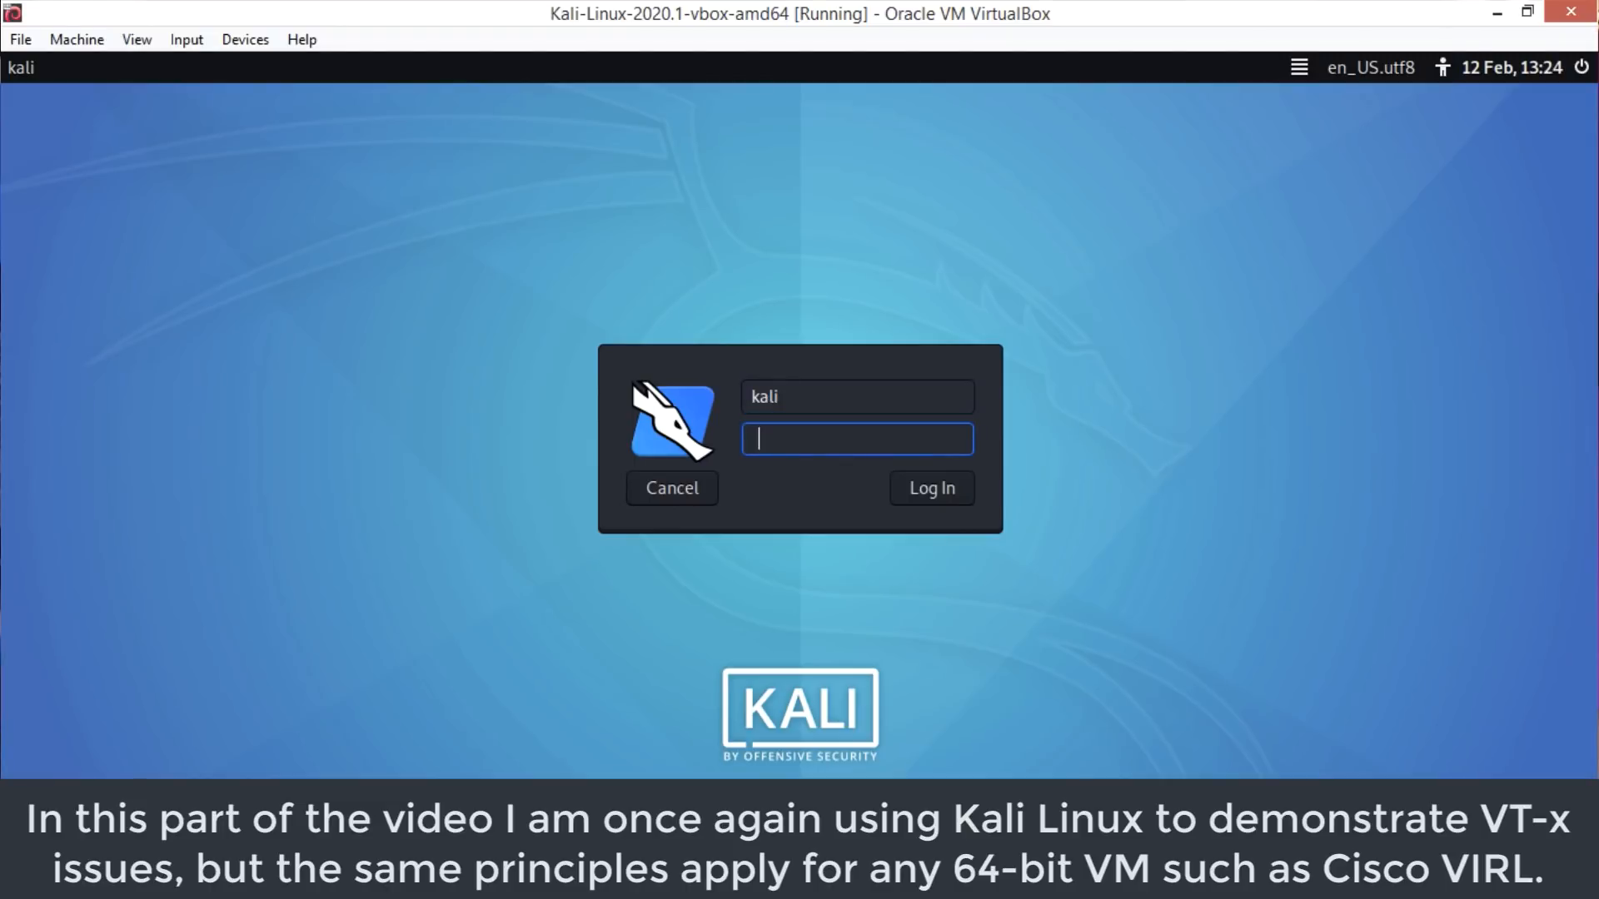
text(kali)
key(Return)
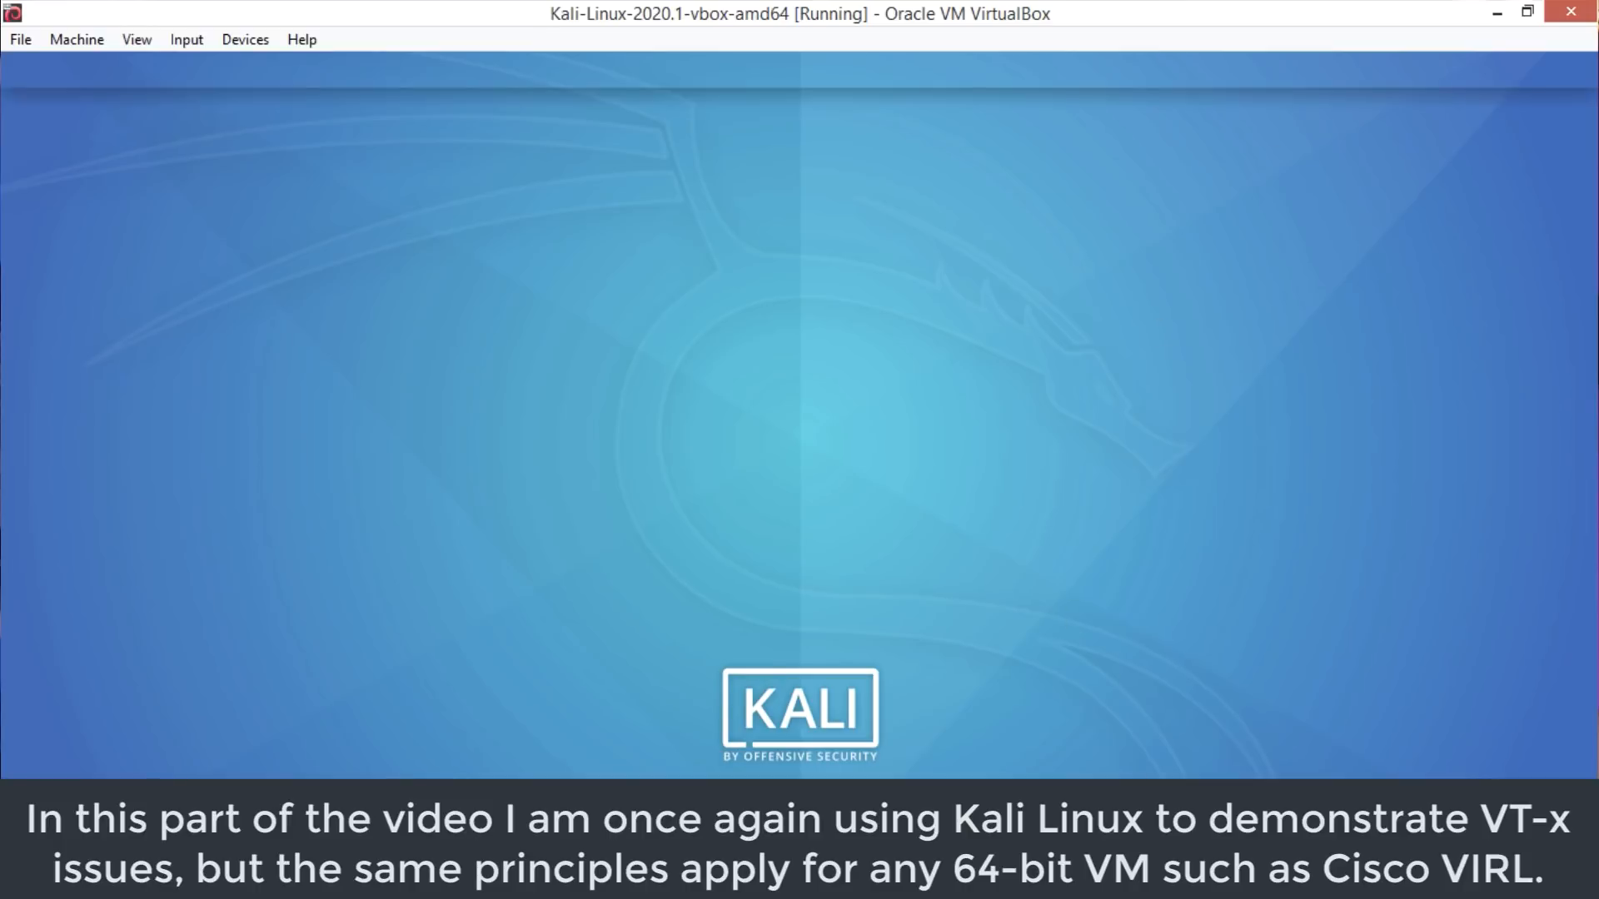
Return to the VIRL virtual machine settings in VMware Player and attach refplat-20200128-fcs.iso from Downloads to the CD/DVD drive as its ISO image.
key(alt+Tab)
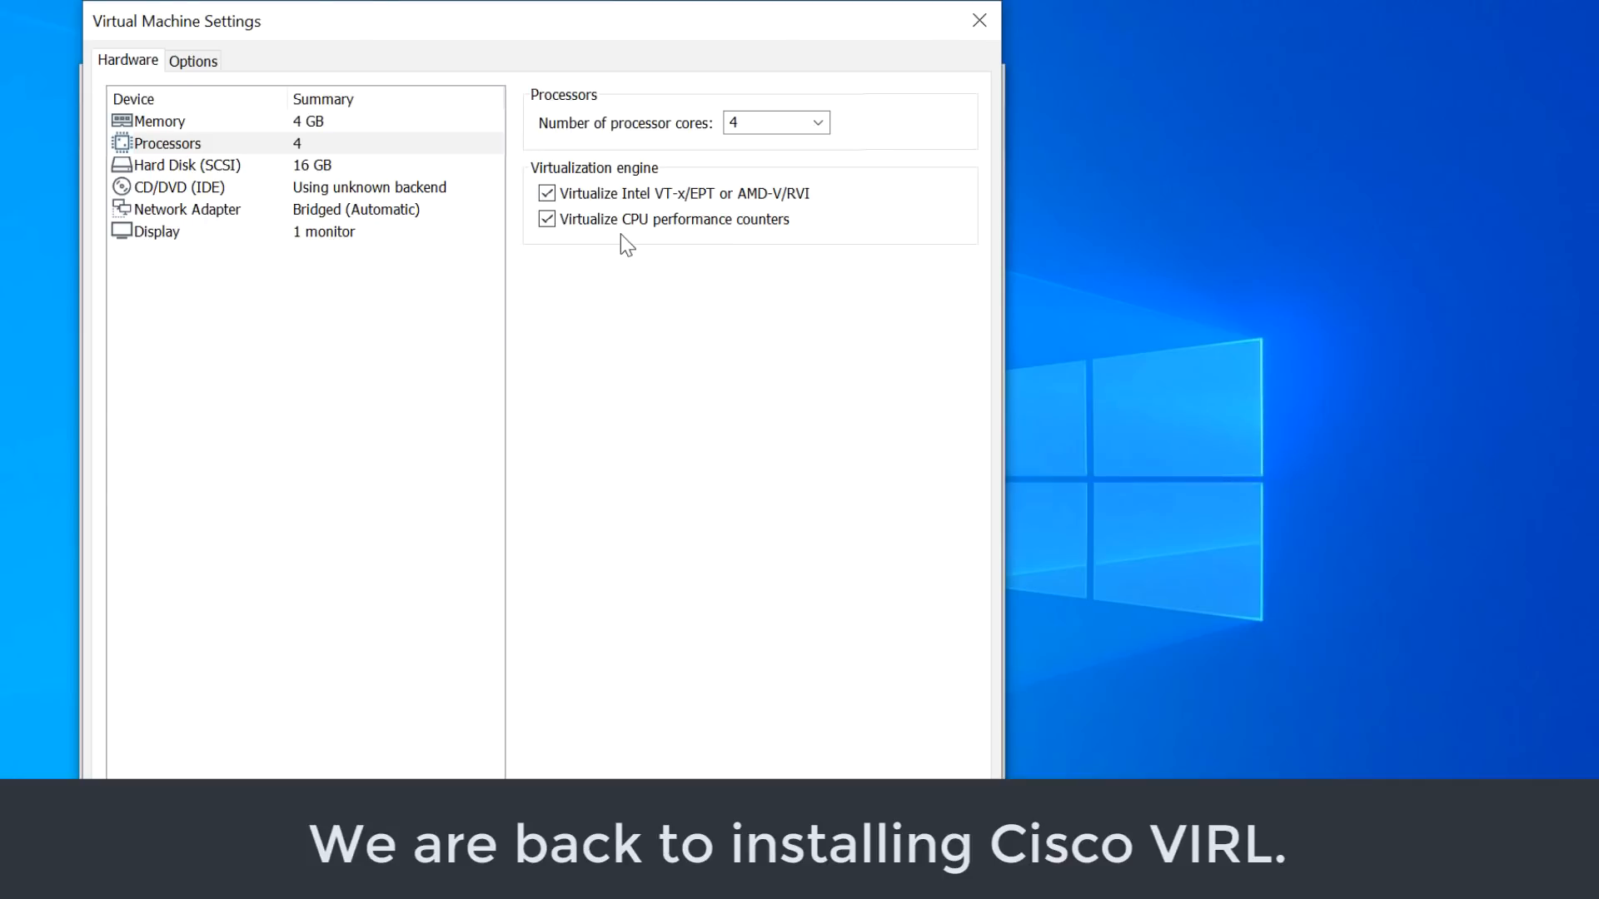
click(325, 186)
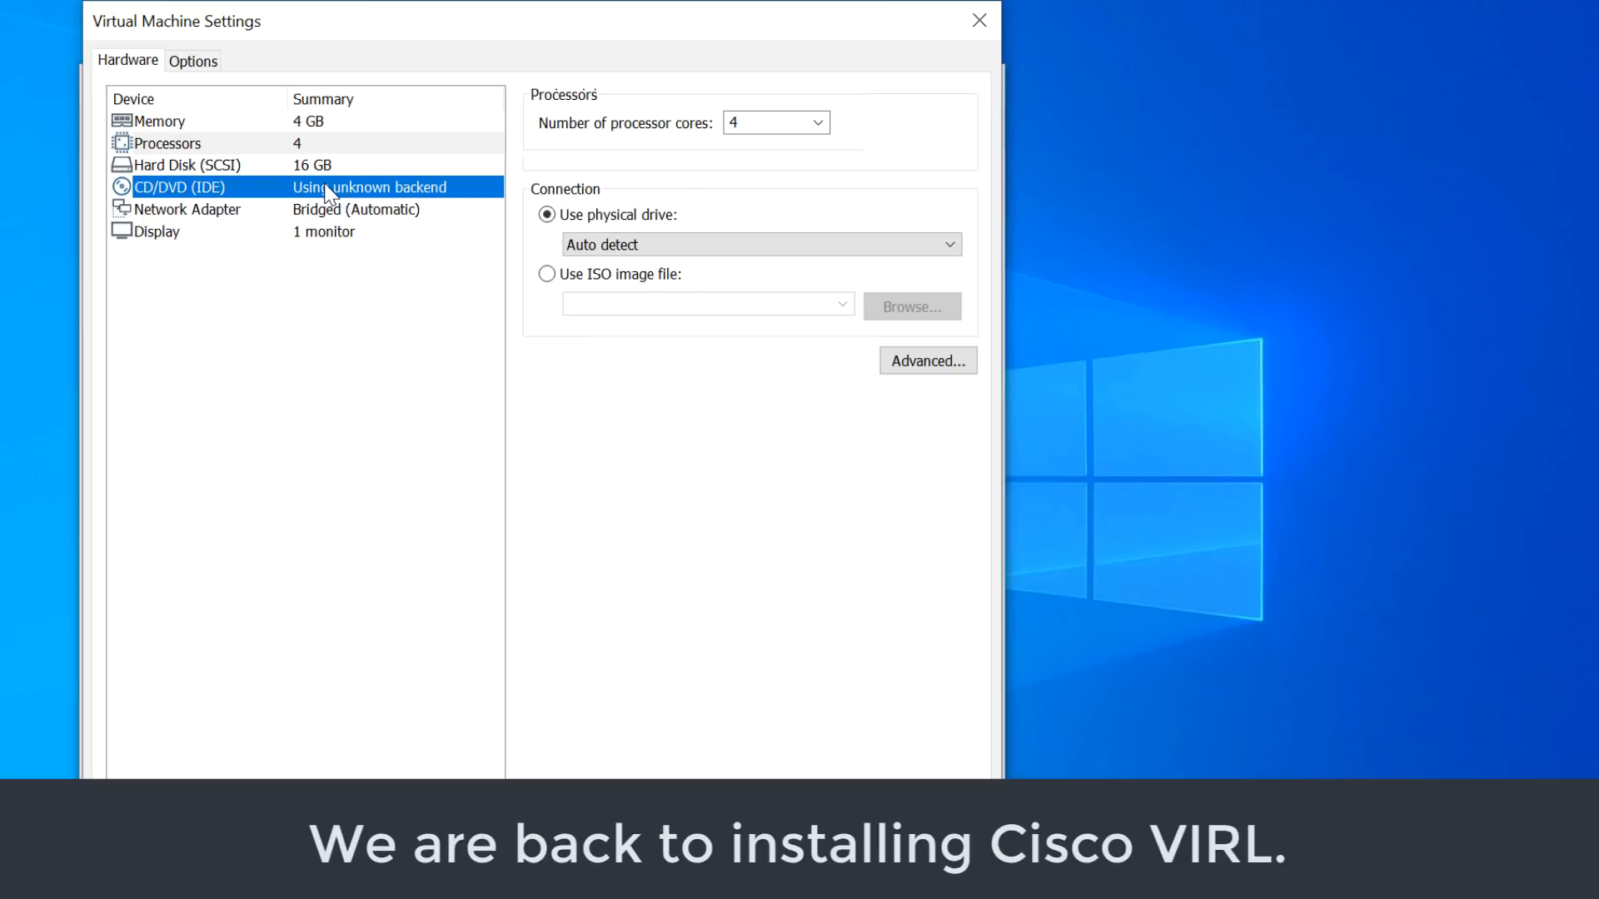
click(635, 252)
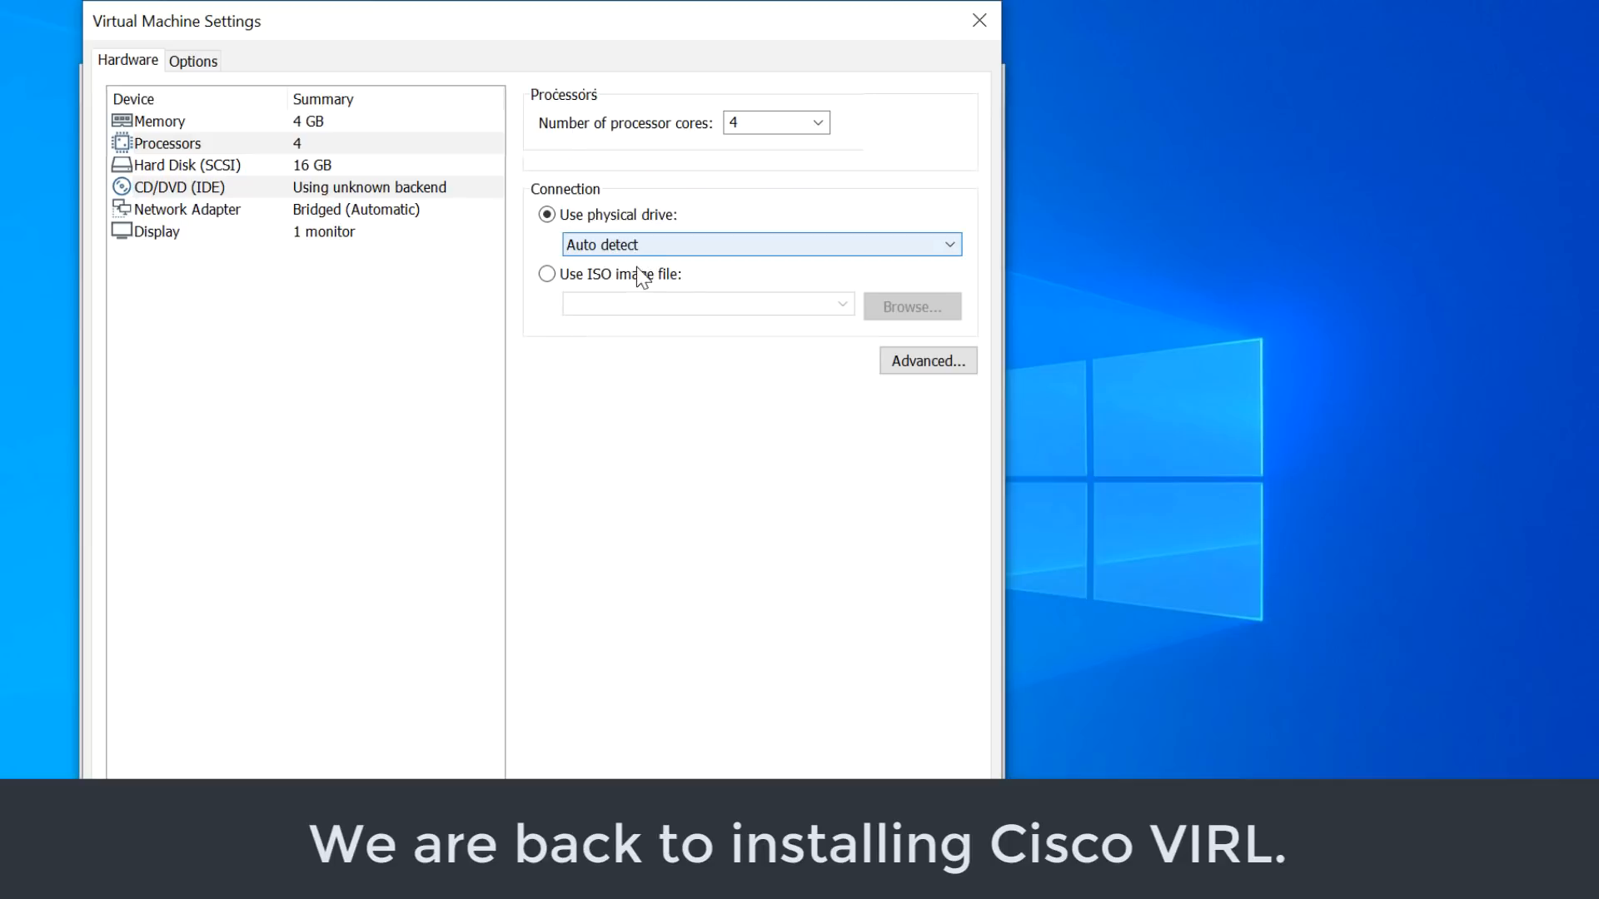
click(643, 278)
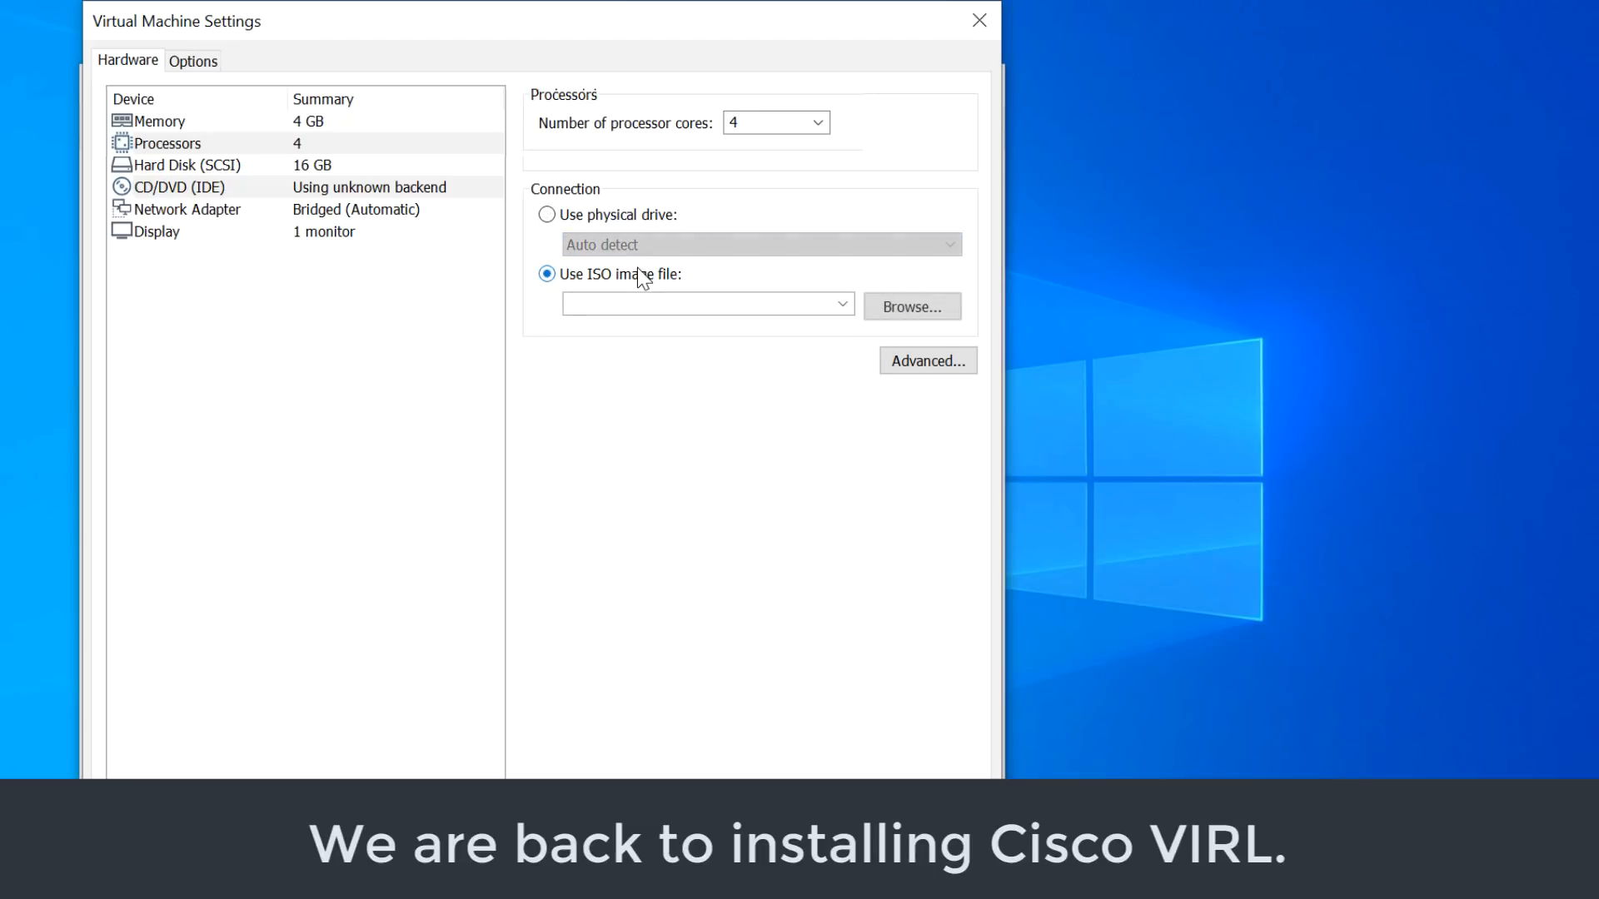
click(908, 310)
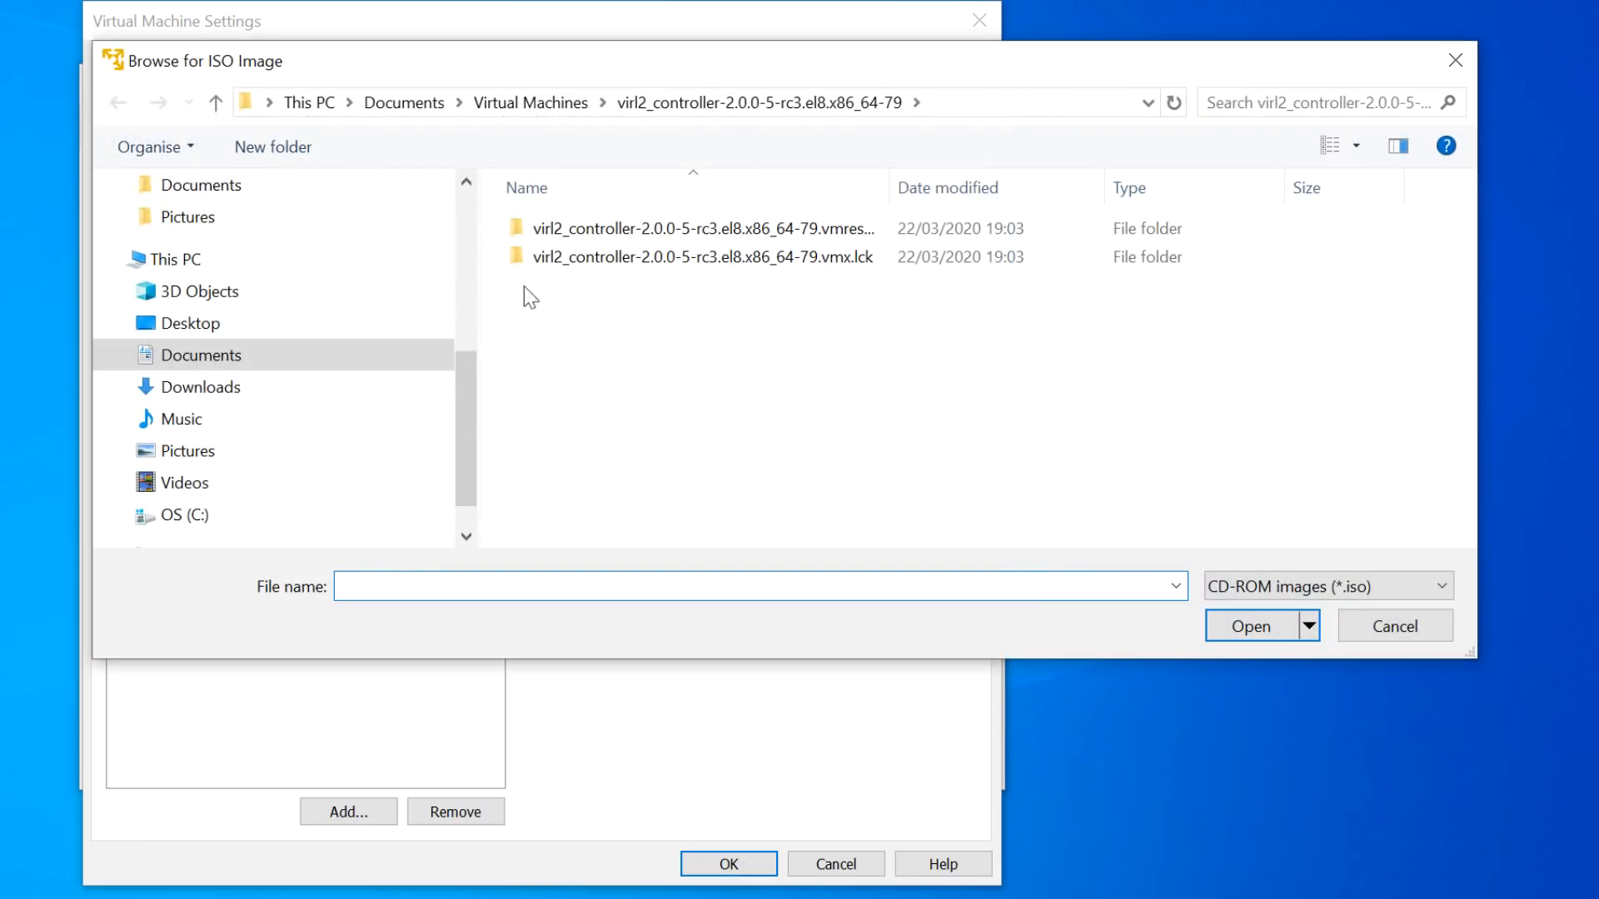
scroll(469, 233, up, 1)
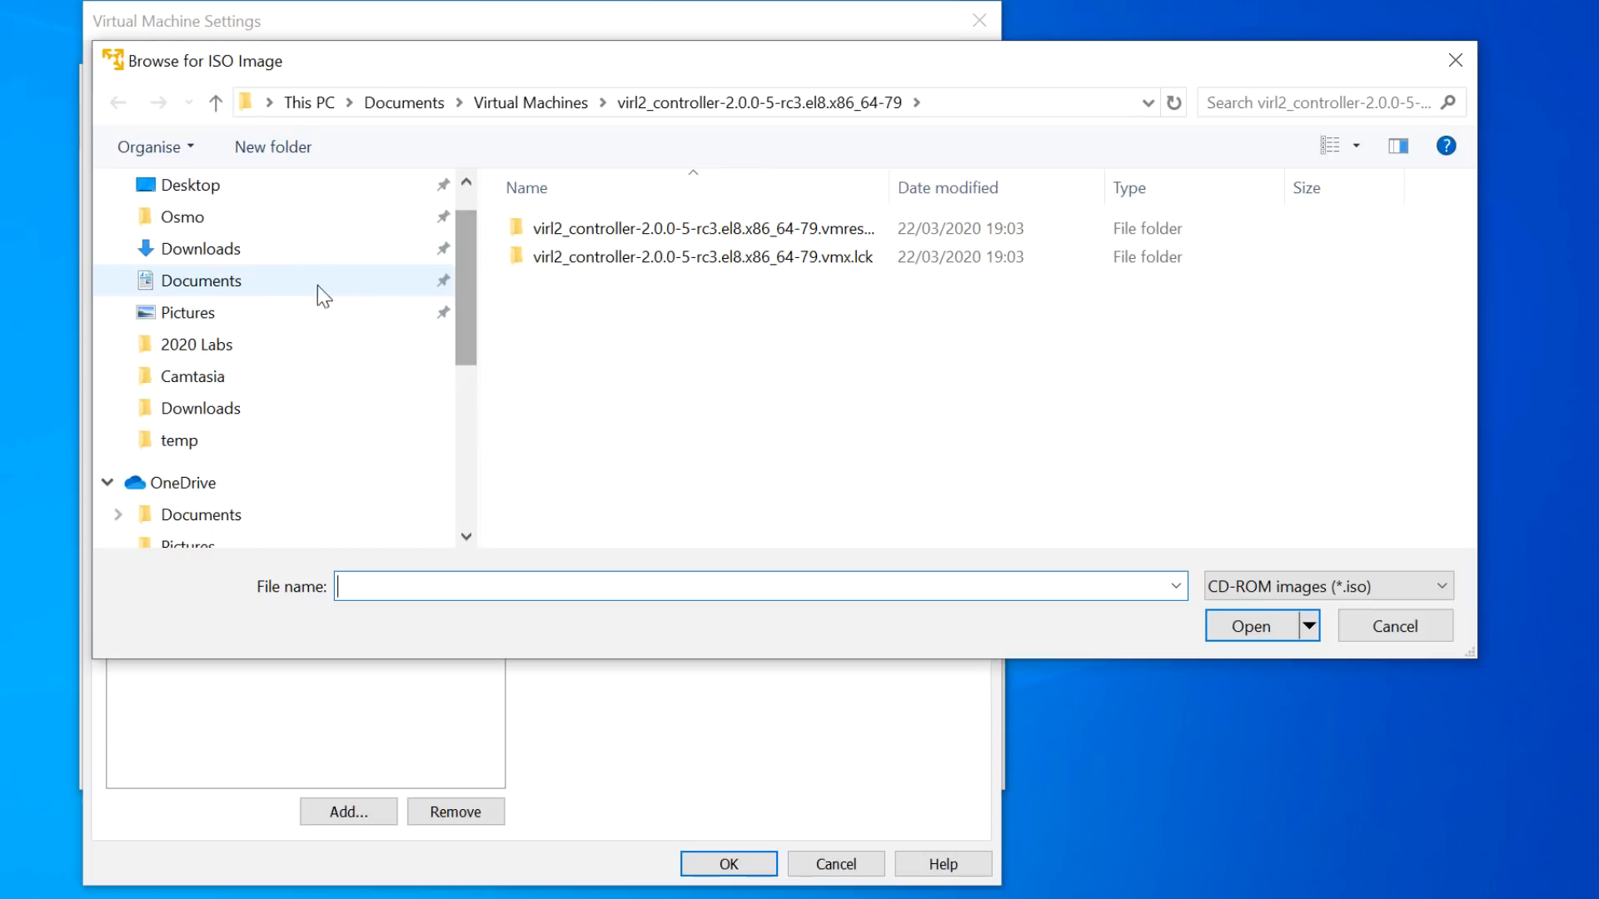
click(274, 242)
click(598, 331)
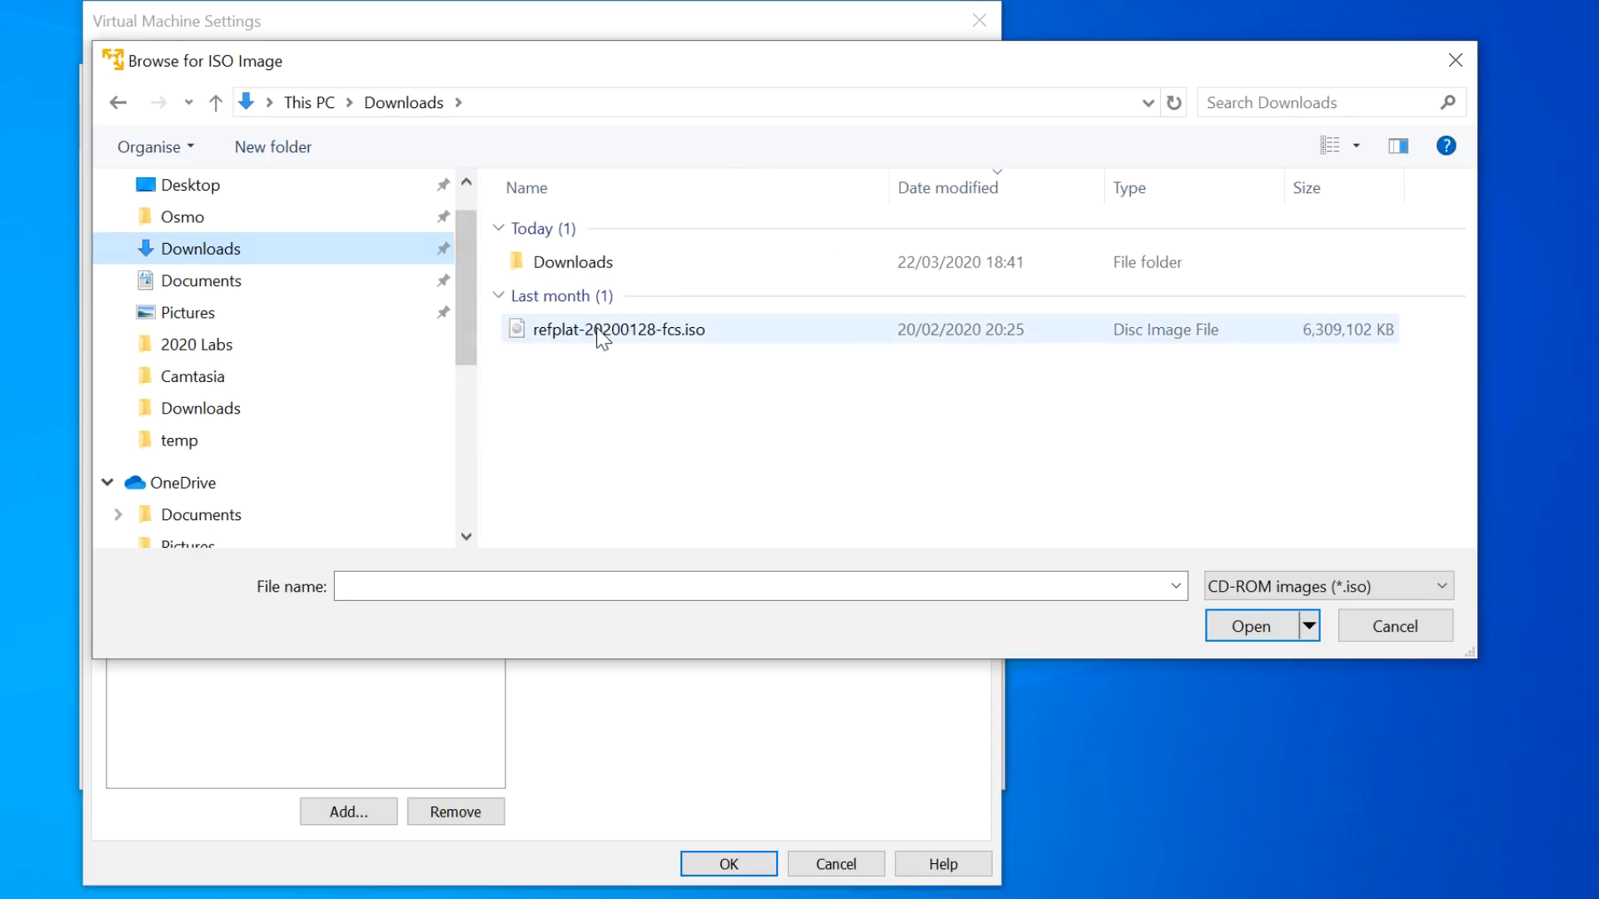
click(1268, 626)
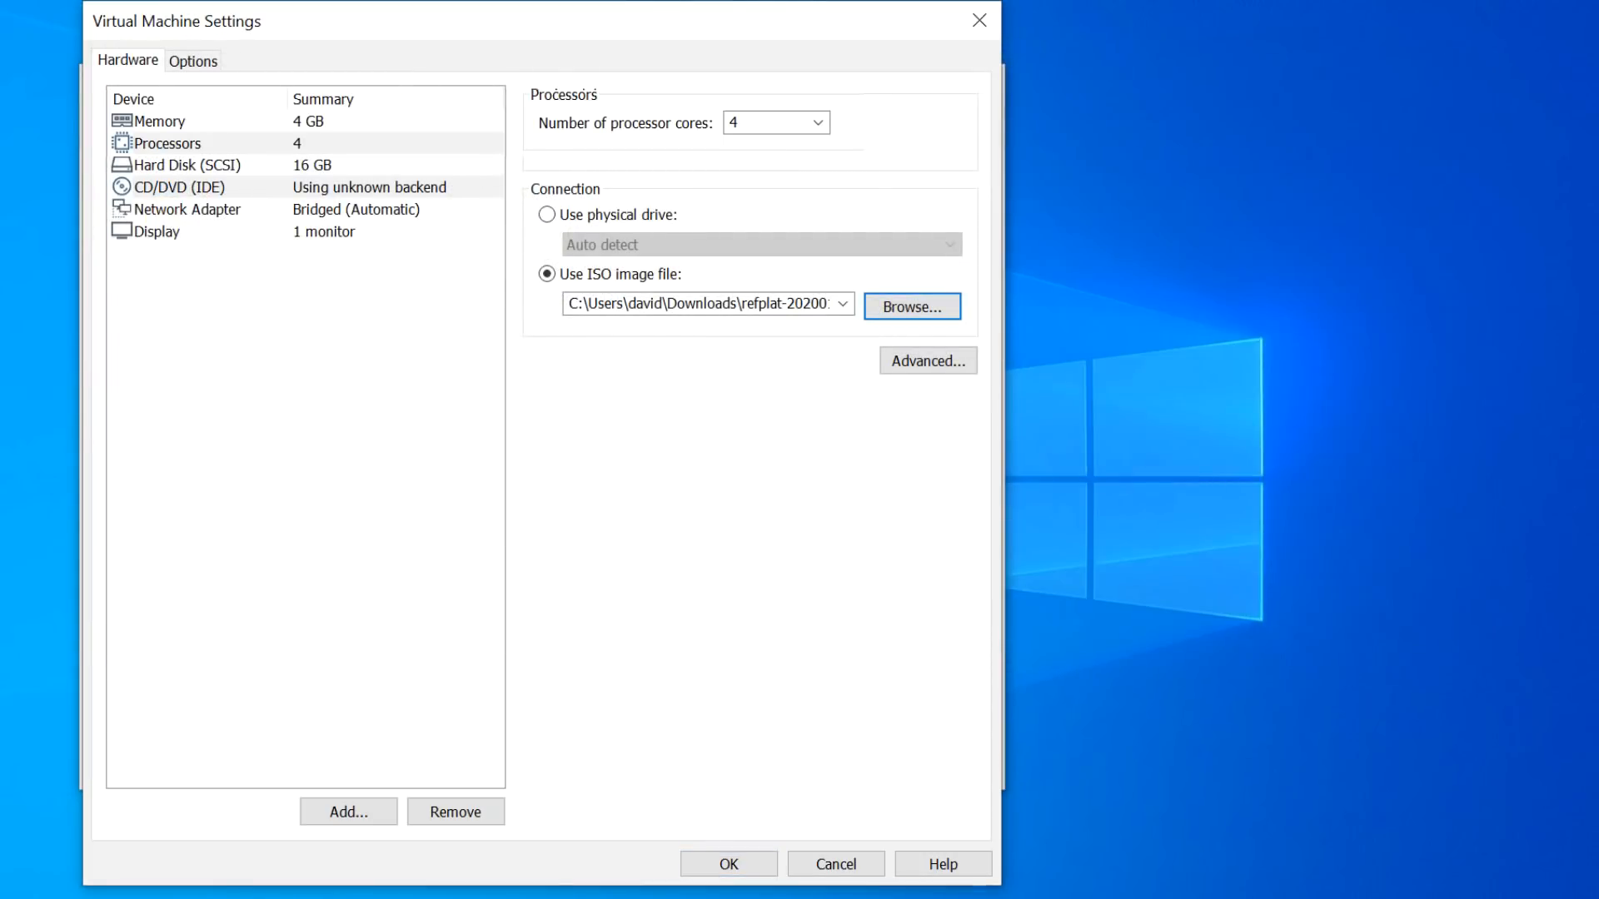
Review the refplat ISO and virl2_controller OVA files in the Downloads folder, minimize that window and save the virtual machine settings.
click(703, 858)
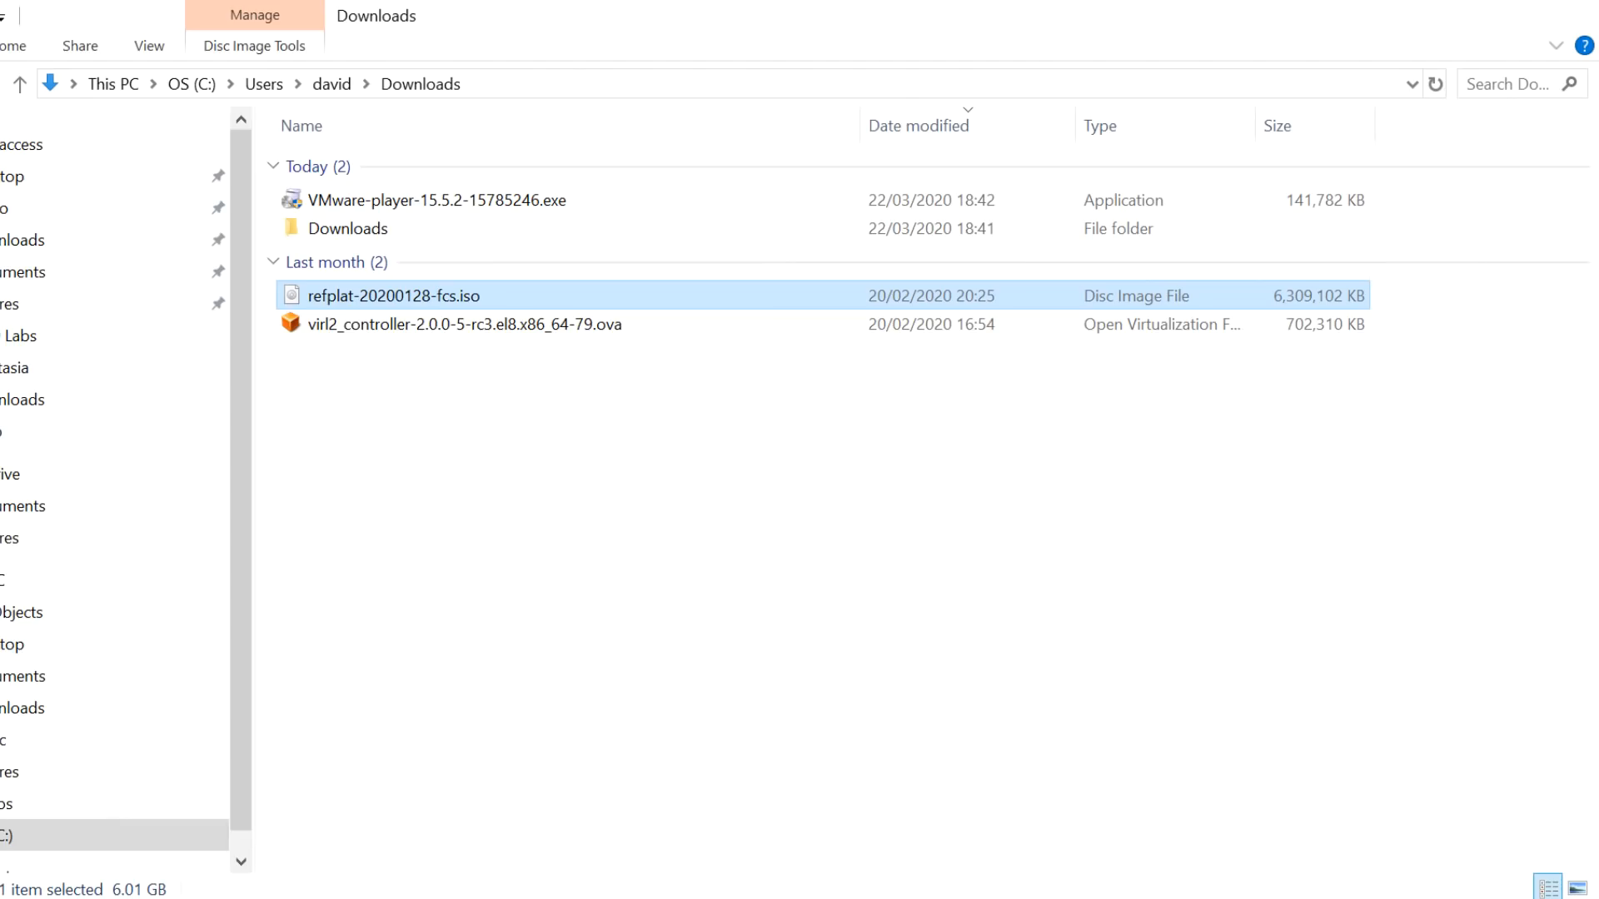
click(543, 333)
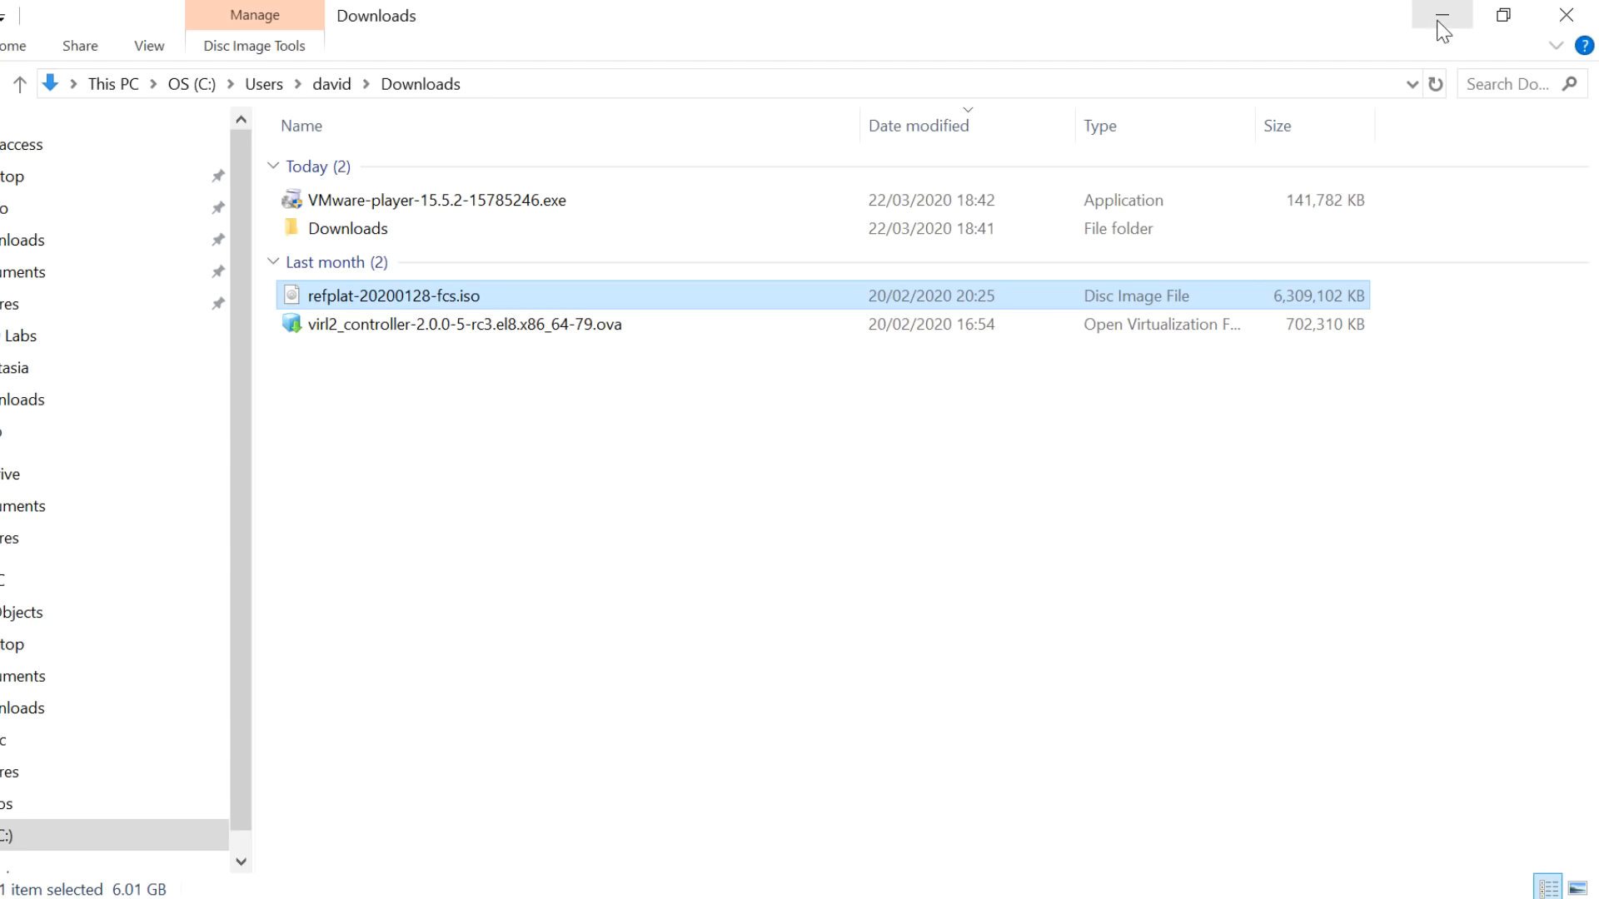
click(1438, 22)
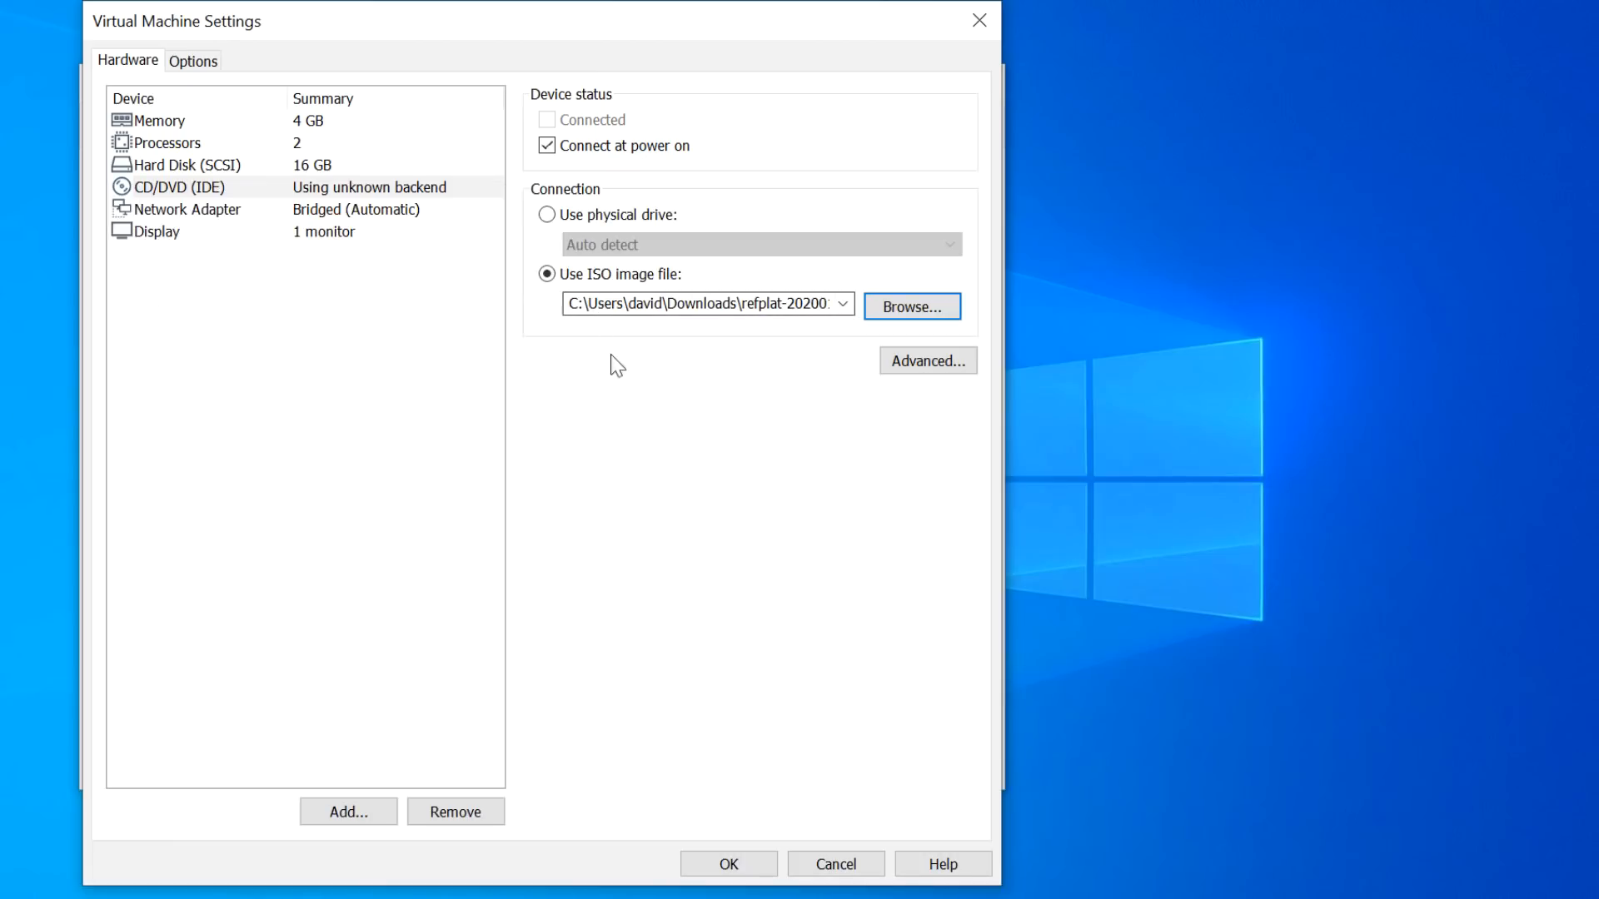
click(730, 865)
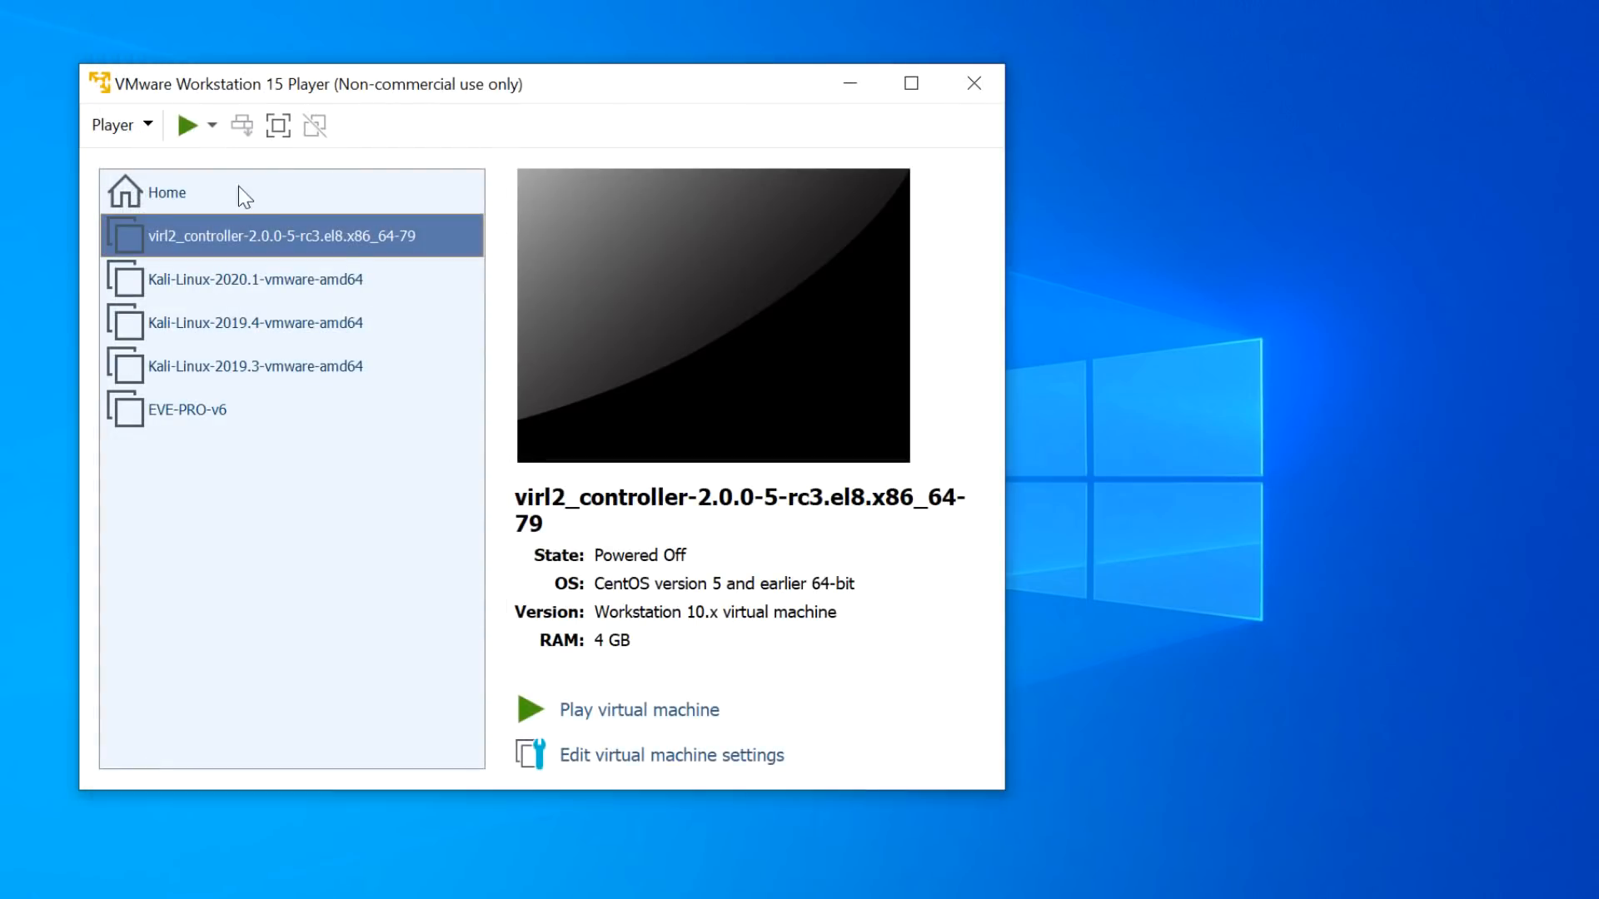
Power on the virl2_controller virtual machine, download and install VMware Tools for Linux 10.3.21, and close the updates dialog.
click(179, 125)
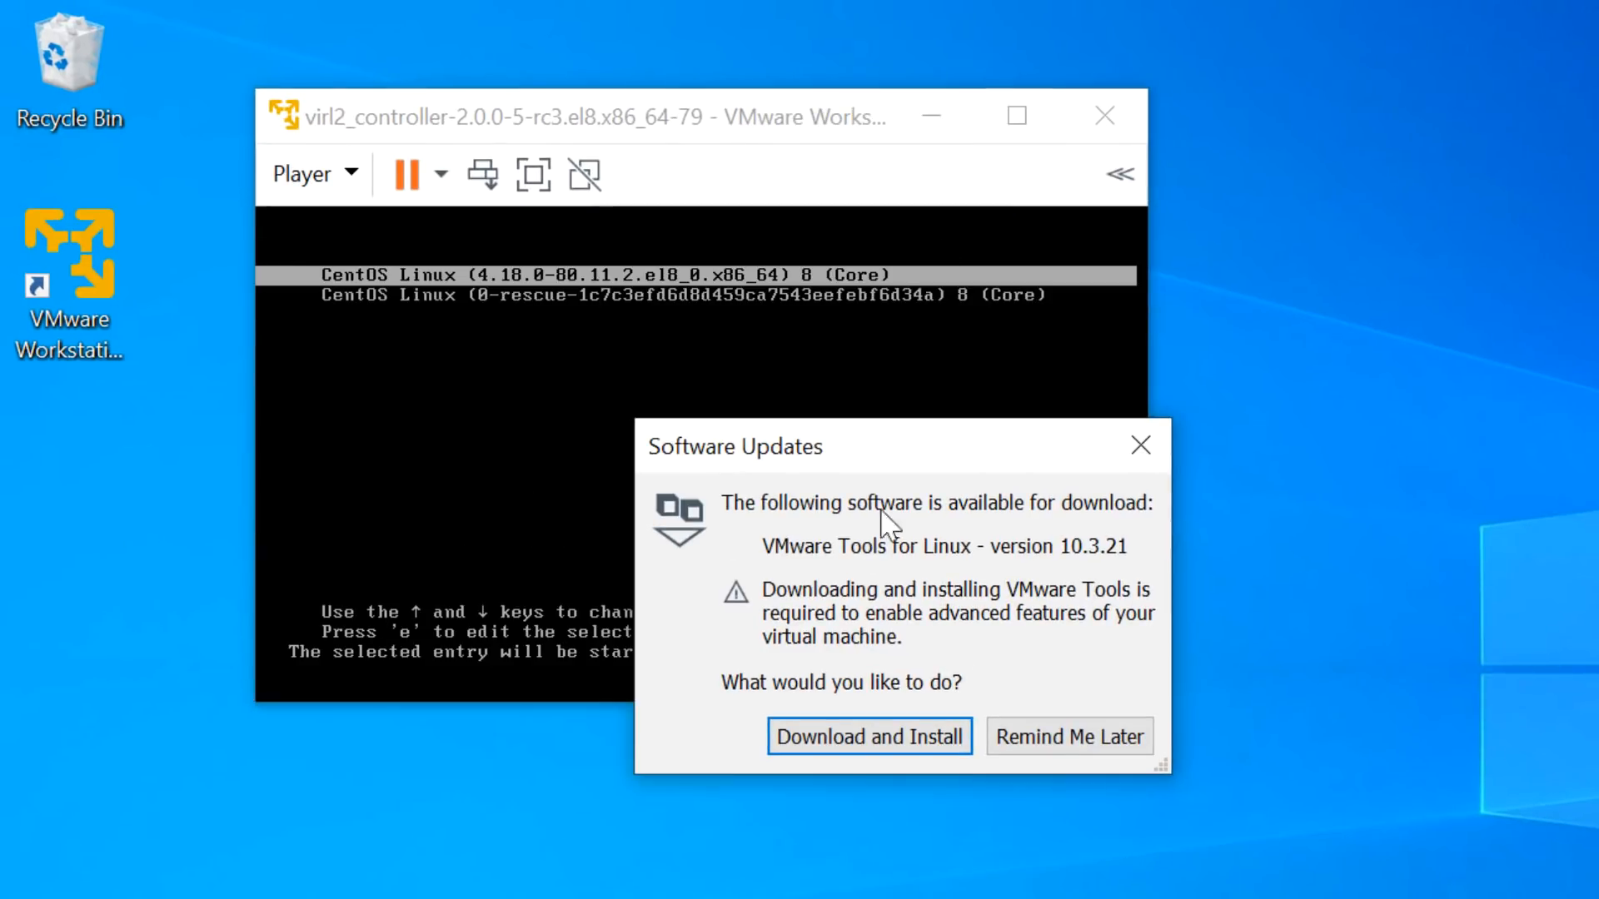
click(876, 741)
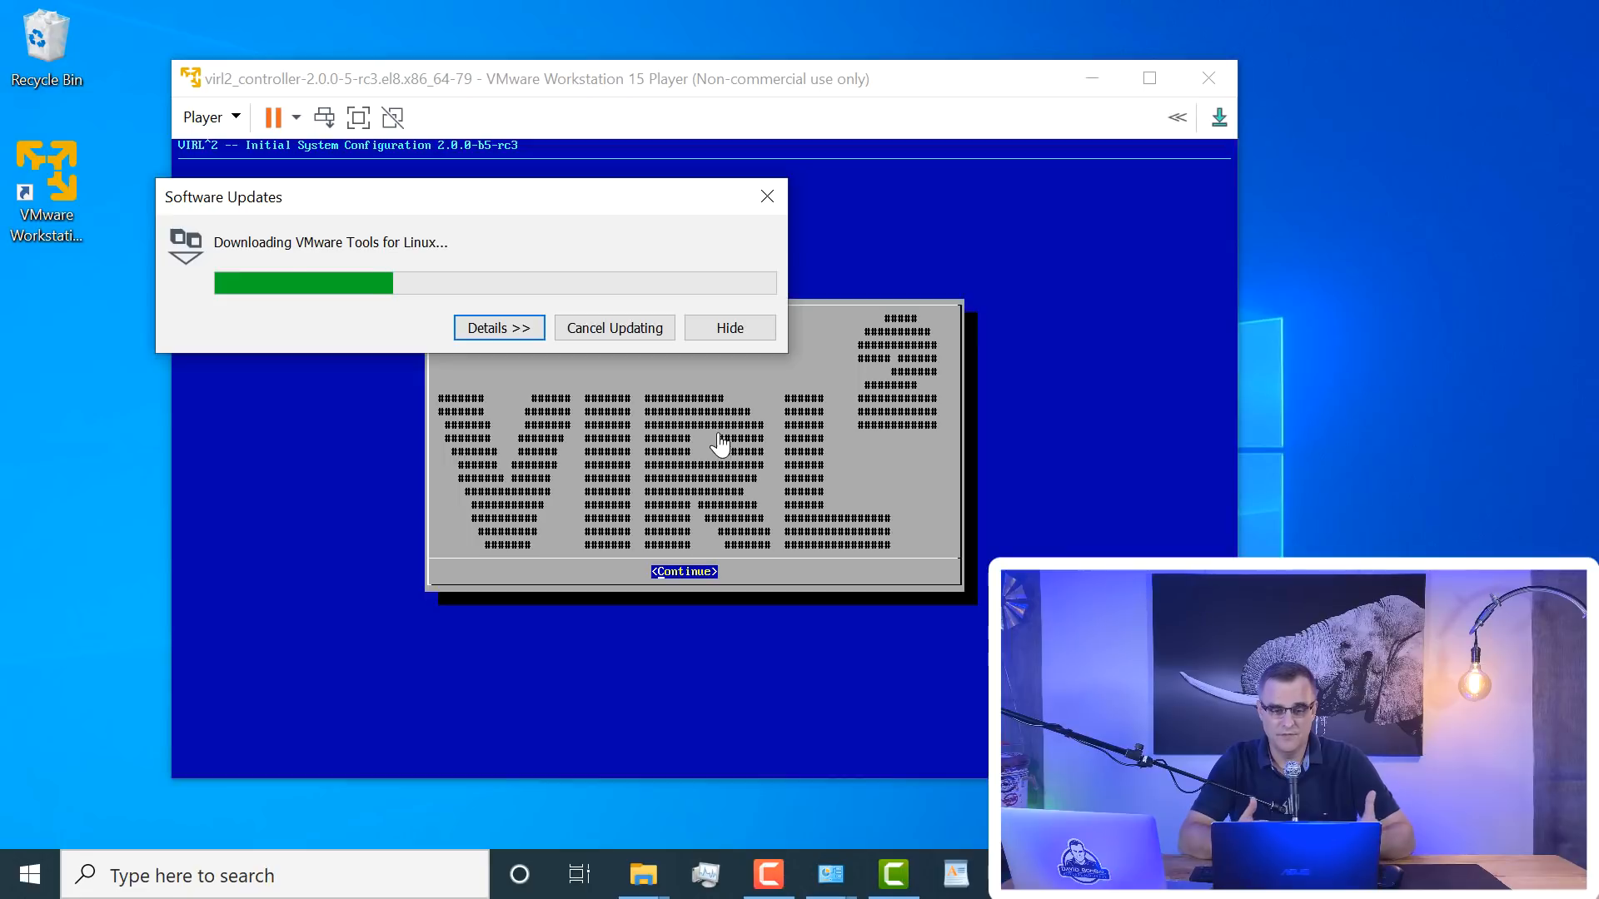
click(485, 331)
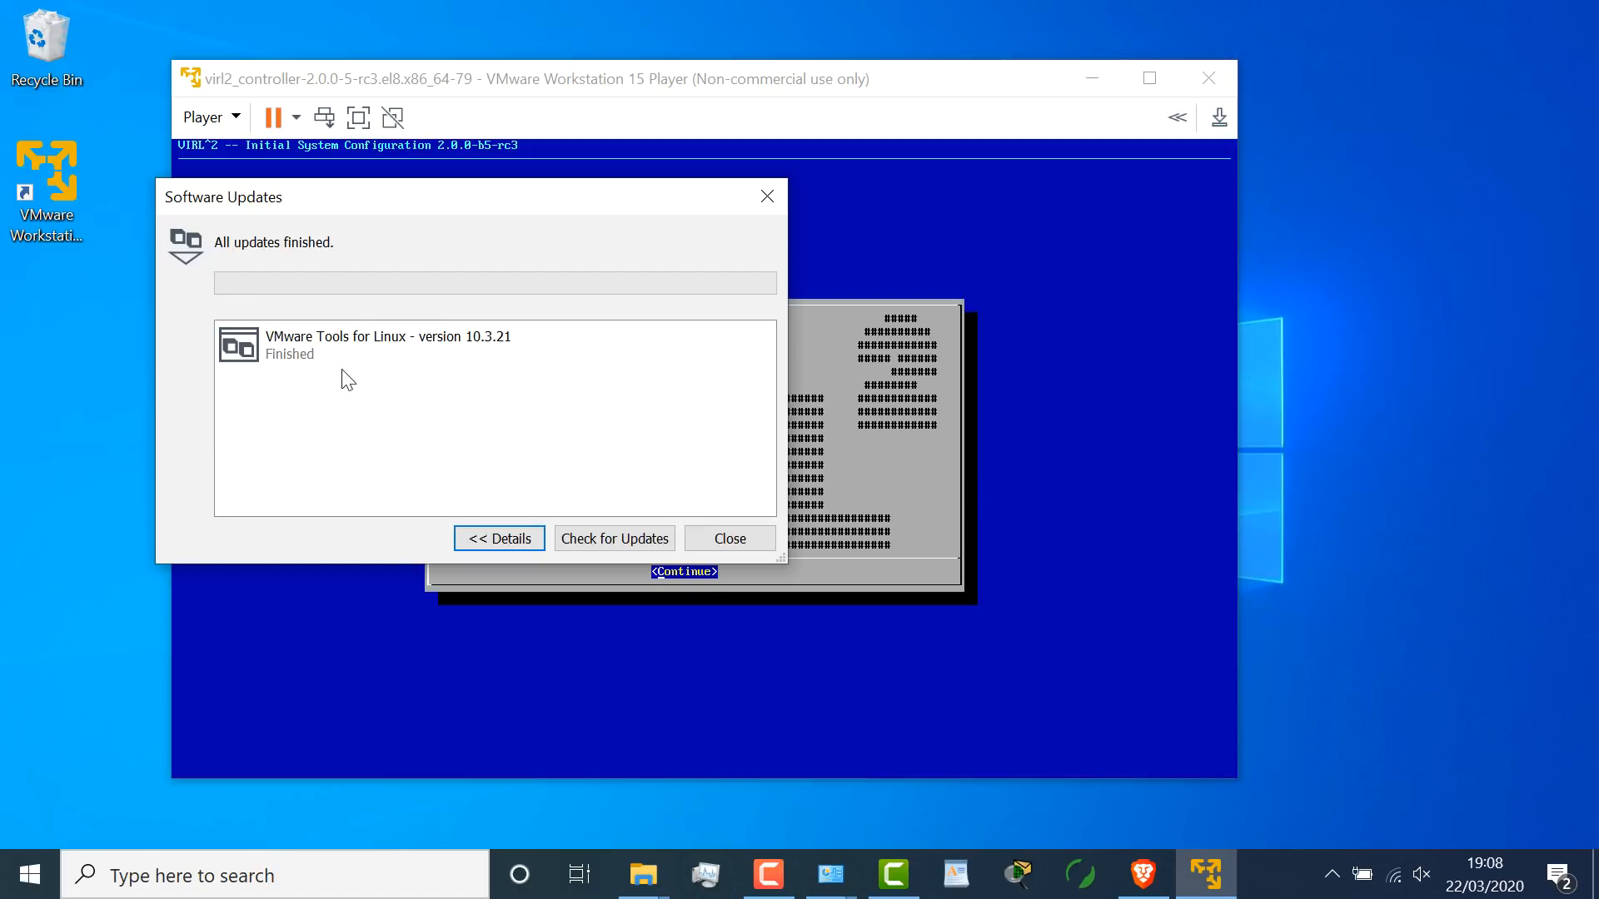
click(749, 537)
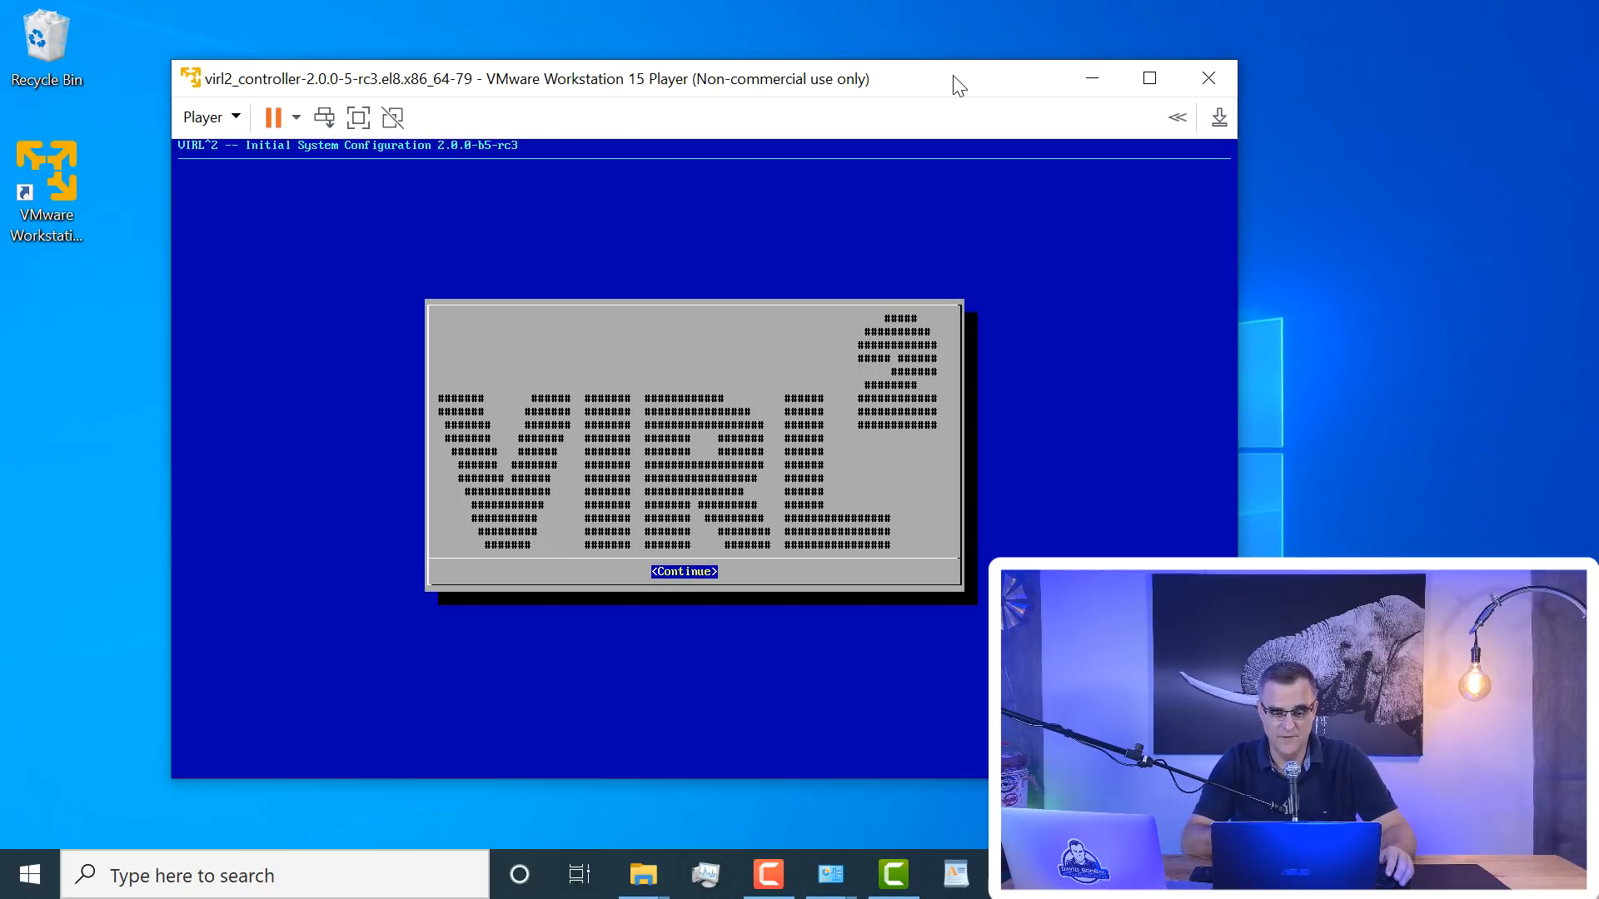
Maximize the virl2_controller window and continue from the VIRL^2 welcome screen to the EULA.
double_click(744, 77)
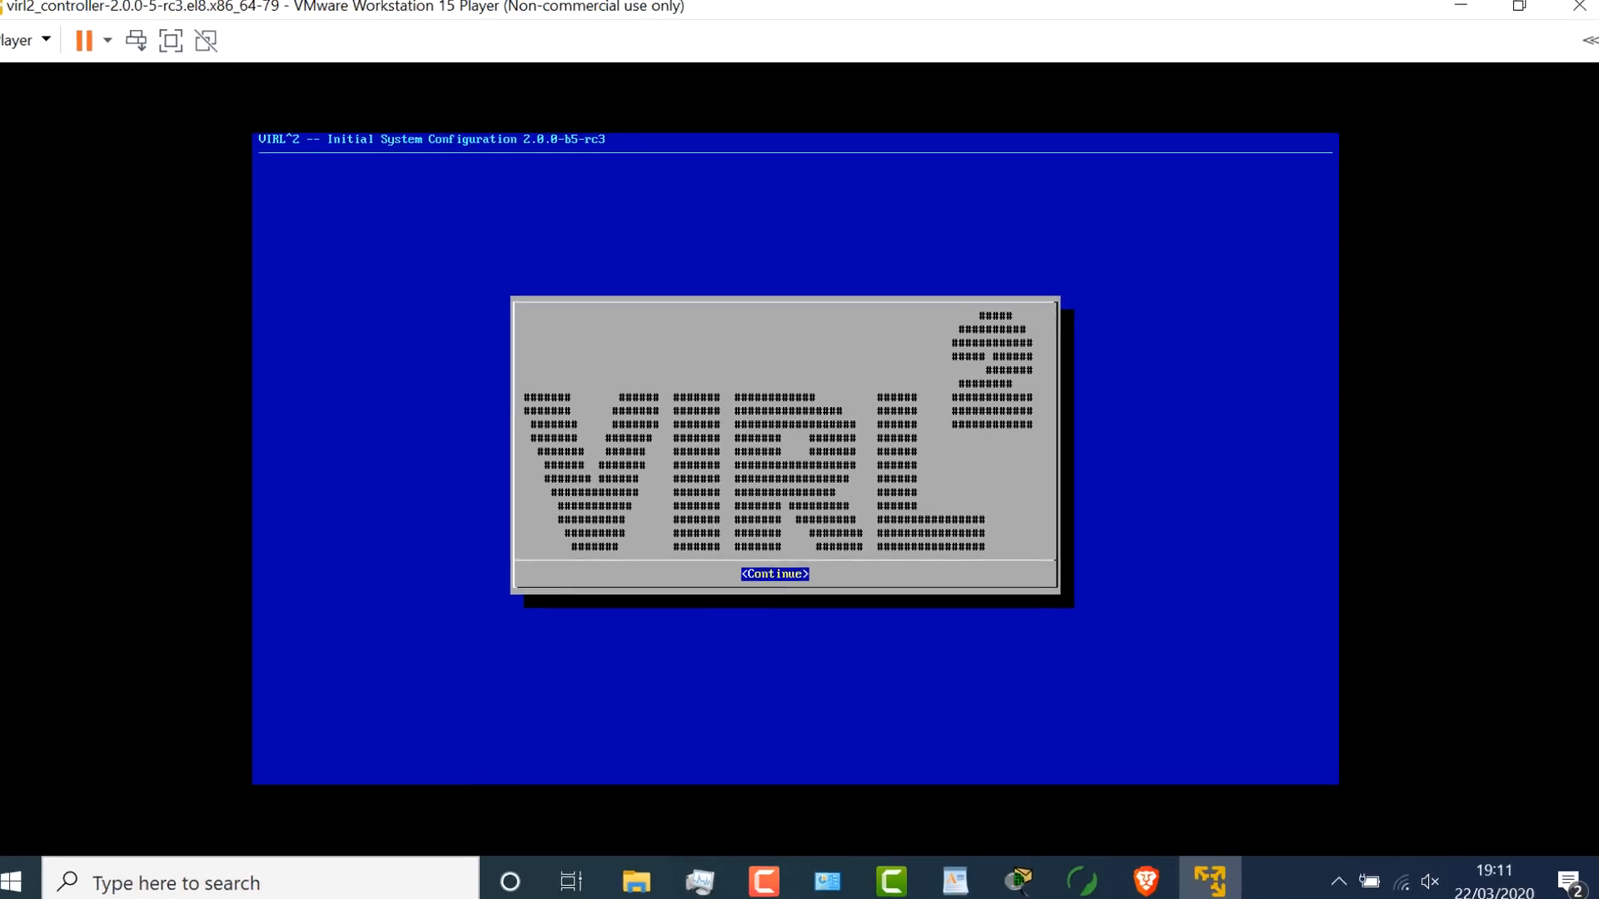
key(Return)
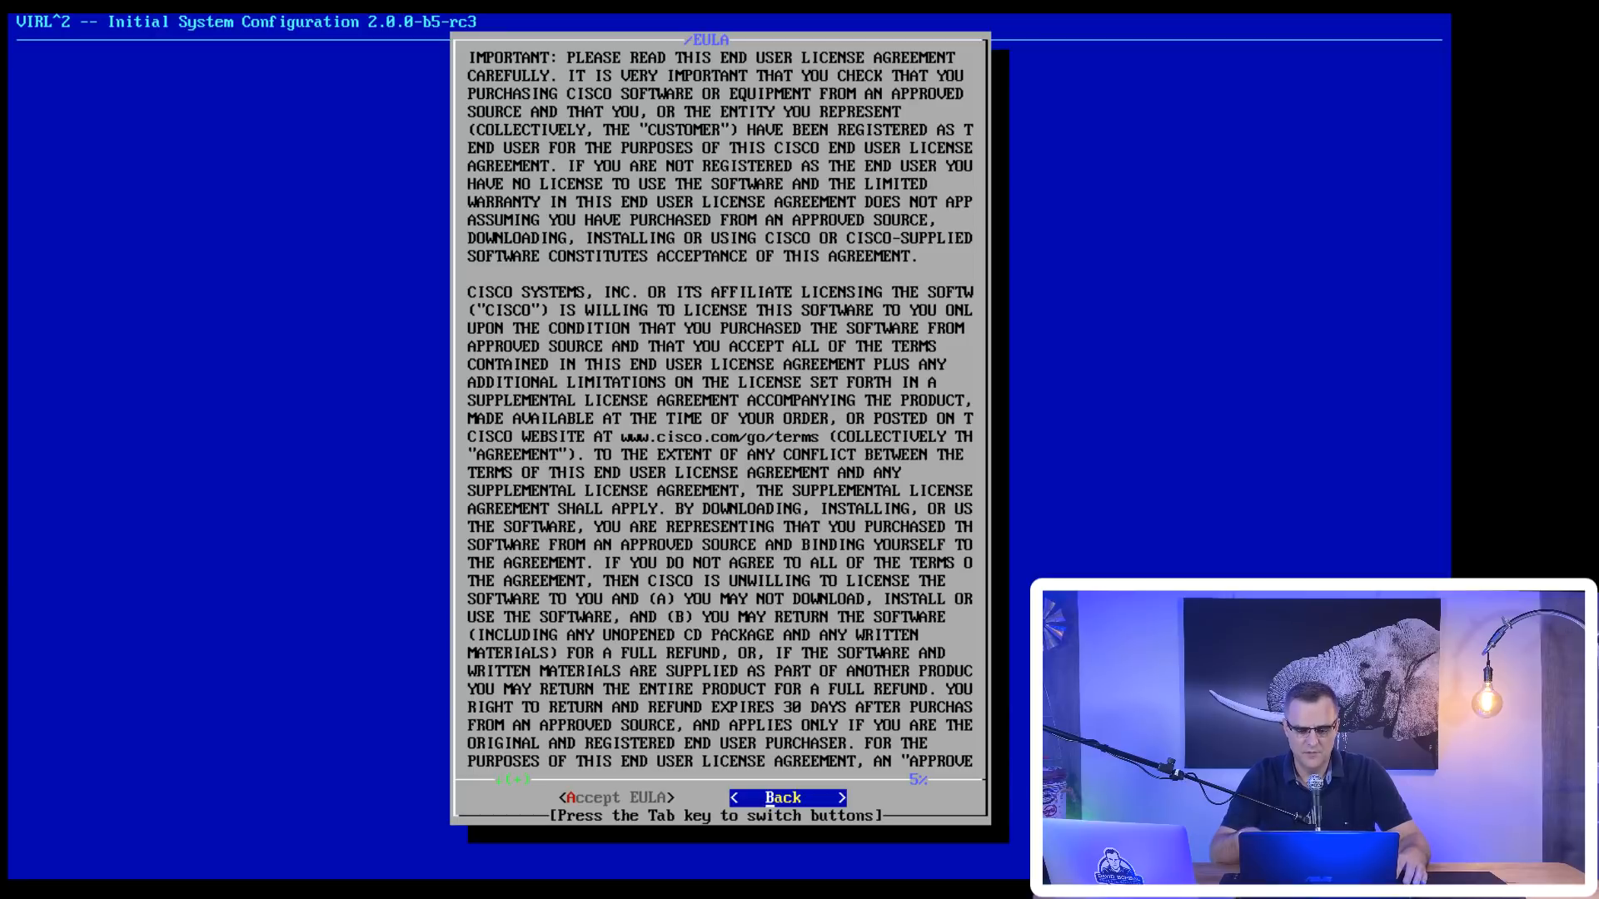
Accept the EULA and continue past the first deployment welcome and brief help screens to the system user form.
key(Tab)
key(Tab)
key(Tab)
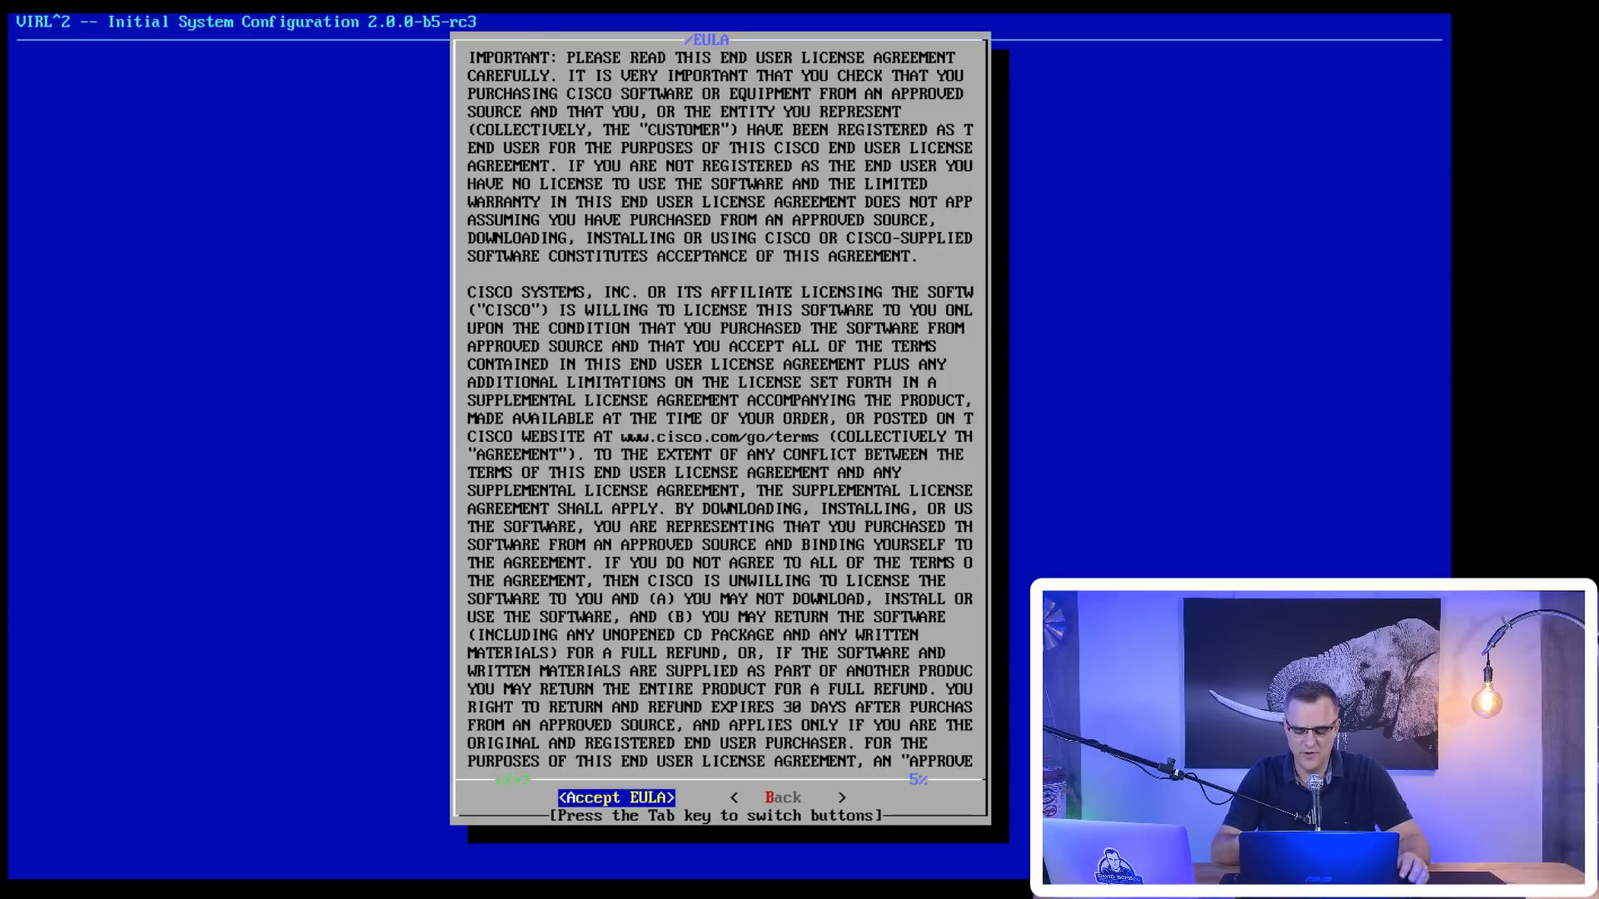
key(Return)
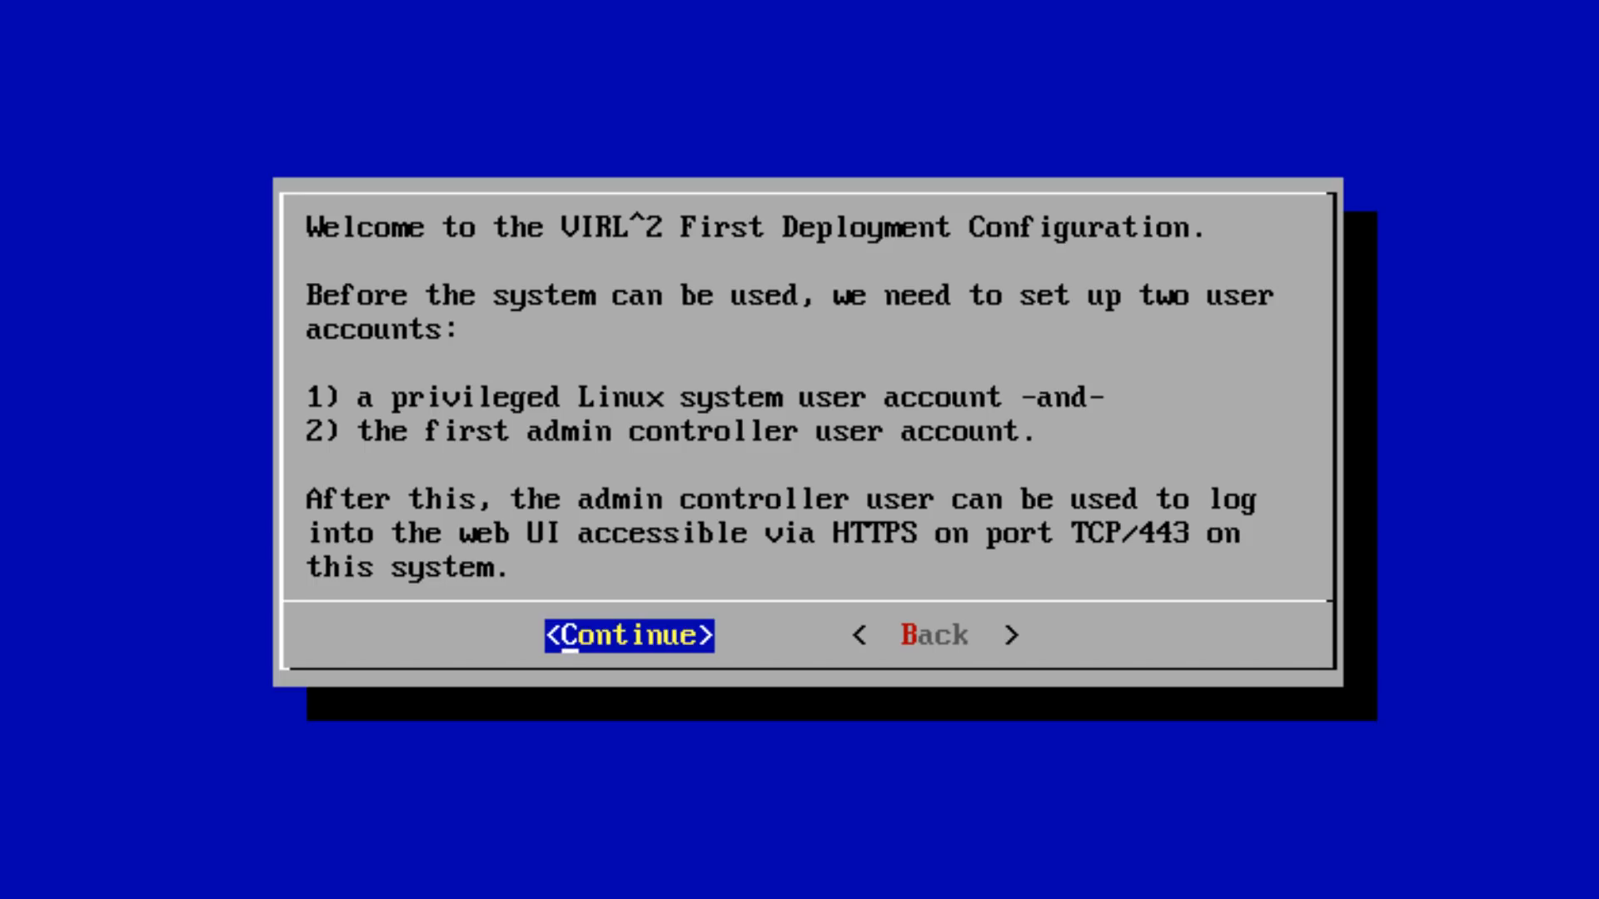
key(Return)
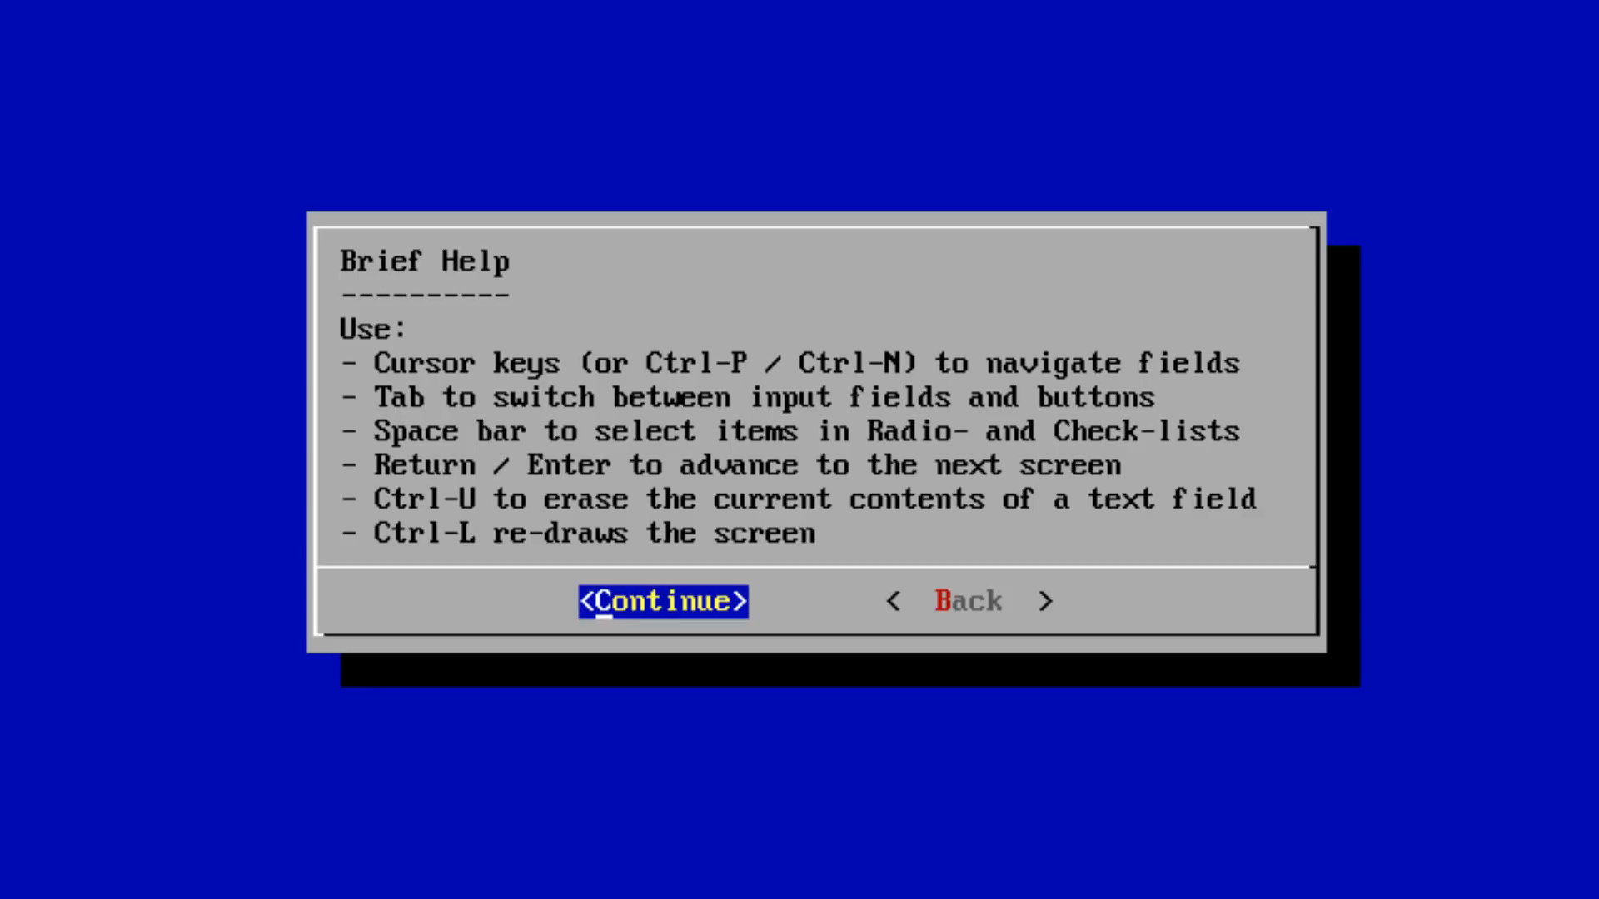
key(Return)
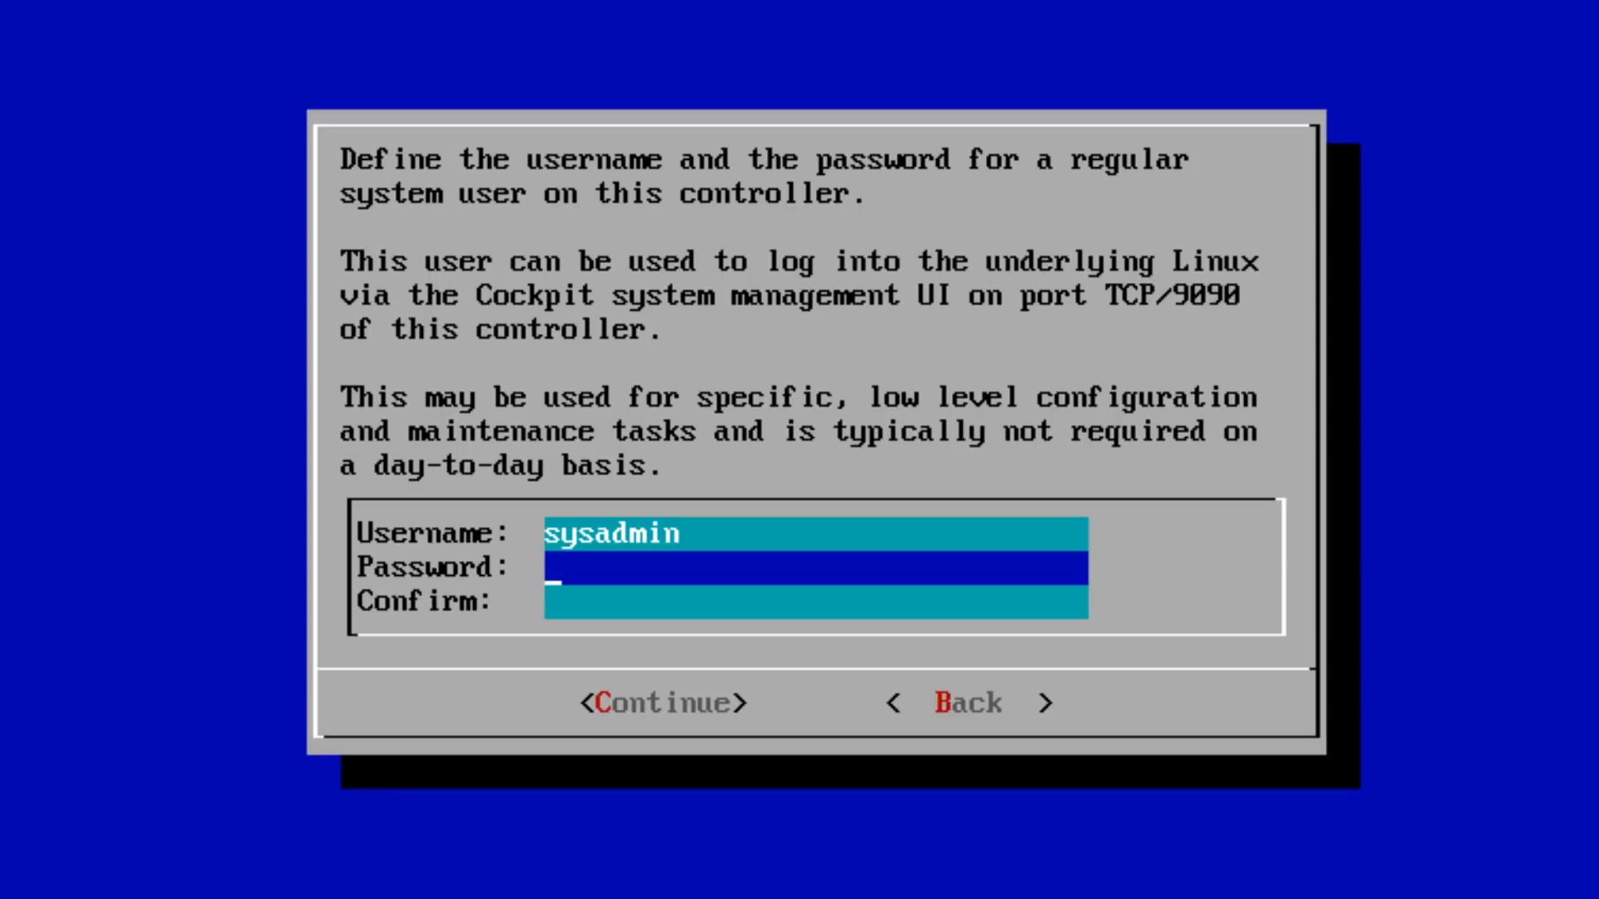
Try to set a short password for the sysadmin system user, clearing and re-entering its confirmation.
text(******)
key(Tab)
text(*****)
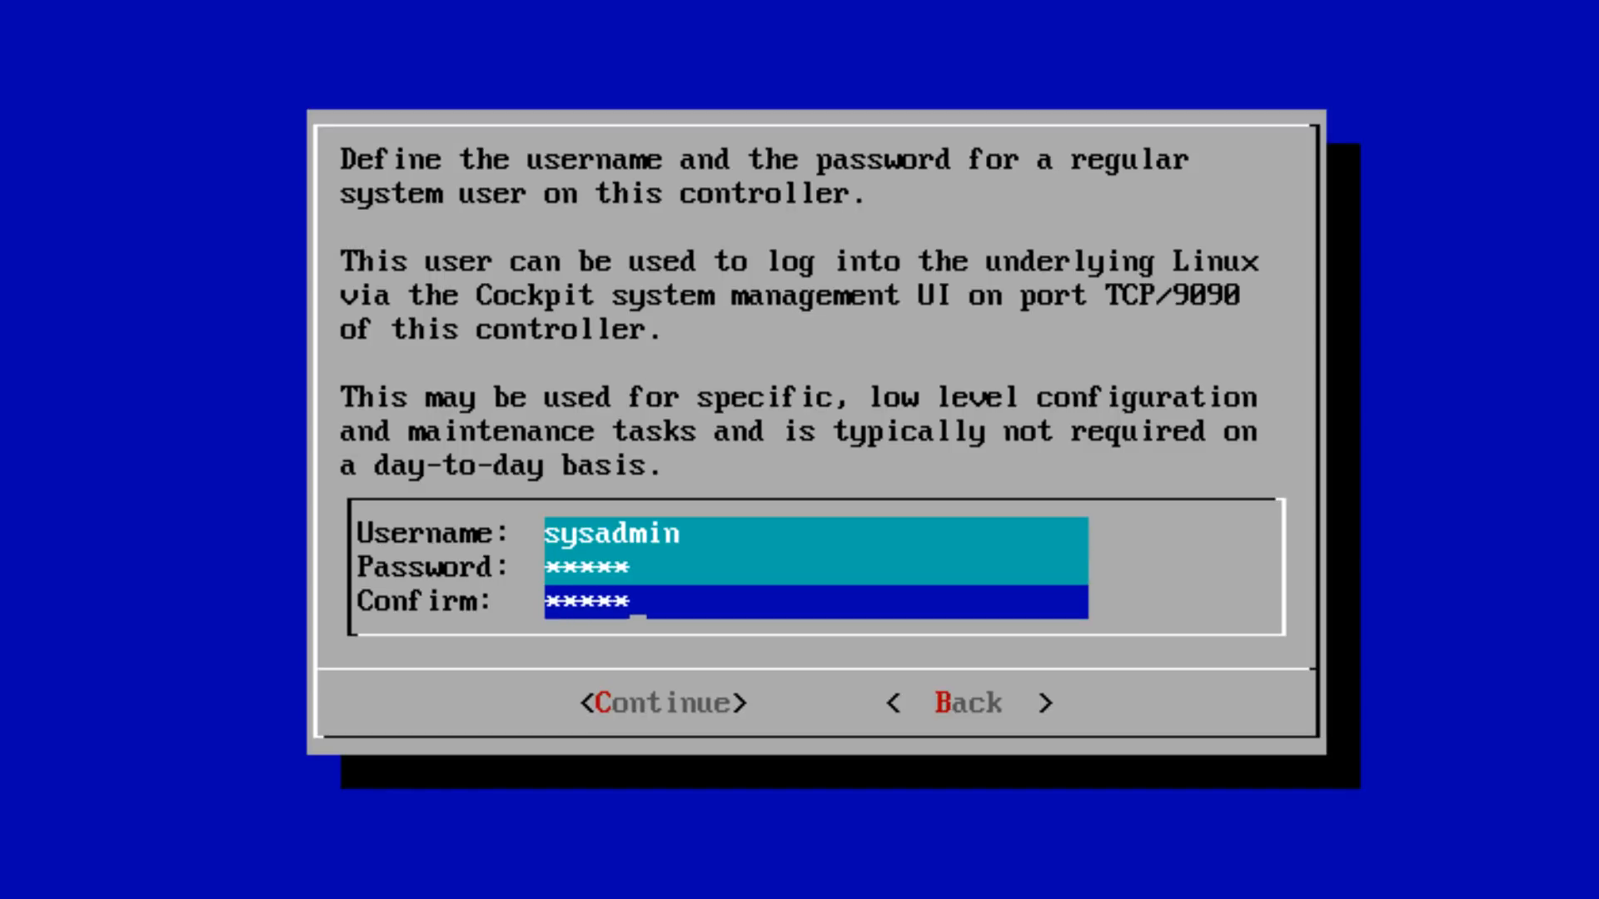
key(BackSpace)
key(BackSpace)
key(BackSpace)
key(BackSpace)
key(BackSpace)
text(******)
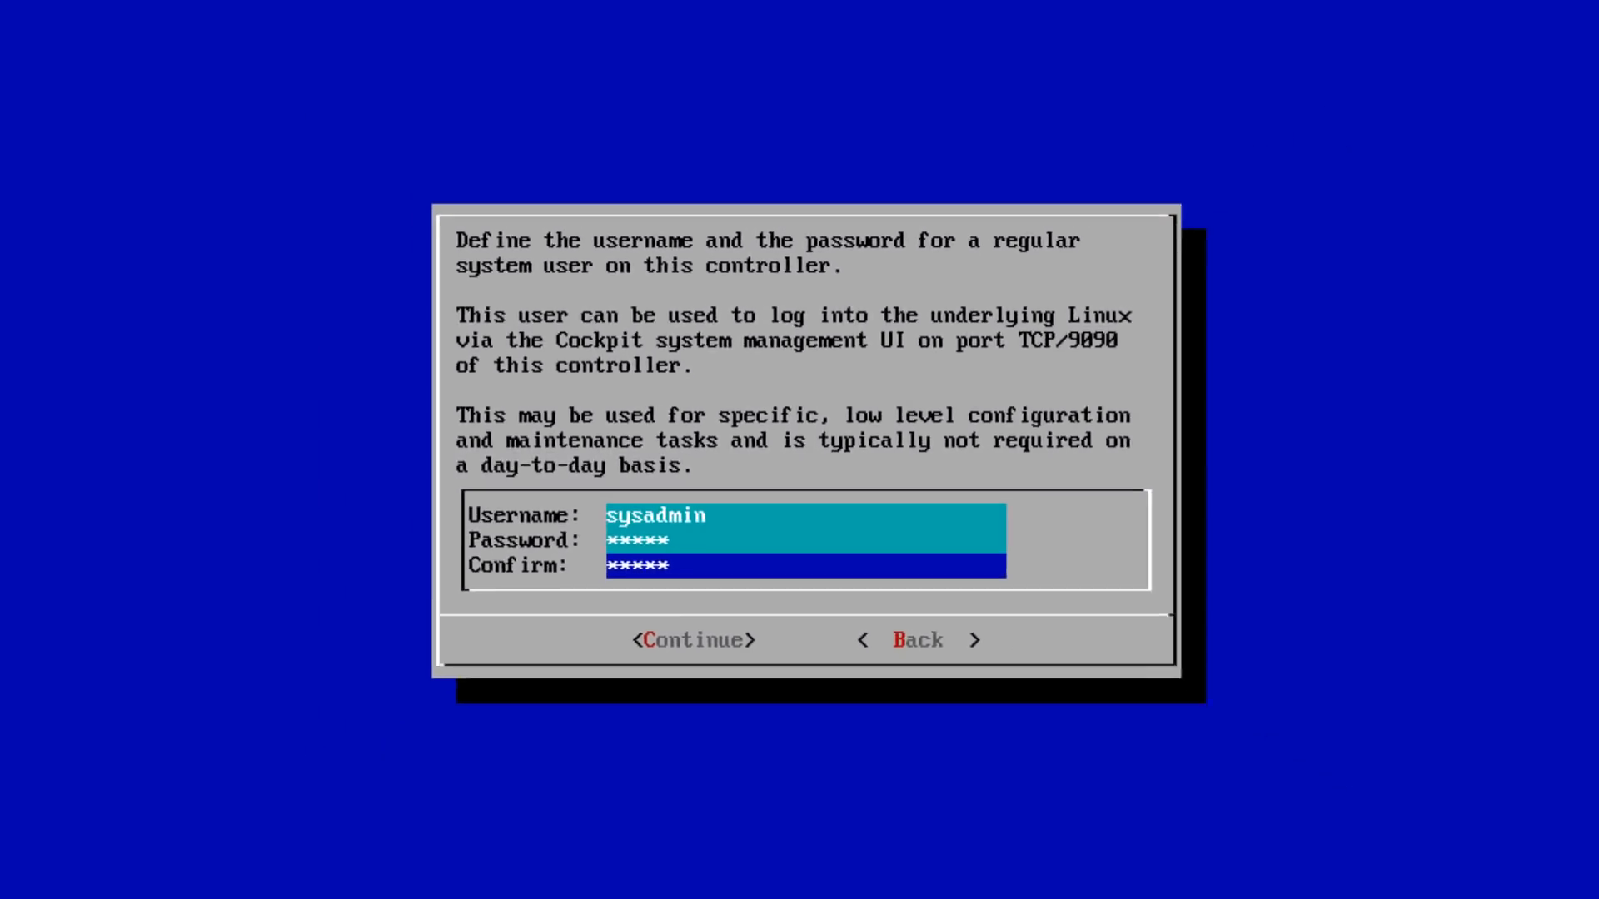
Check Screenshot (2).png in the Screenshots folder, minimize it and try to submit the sysadmin credentials.
mouse_move(653, 885)
click(766, 793)
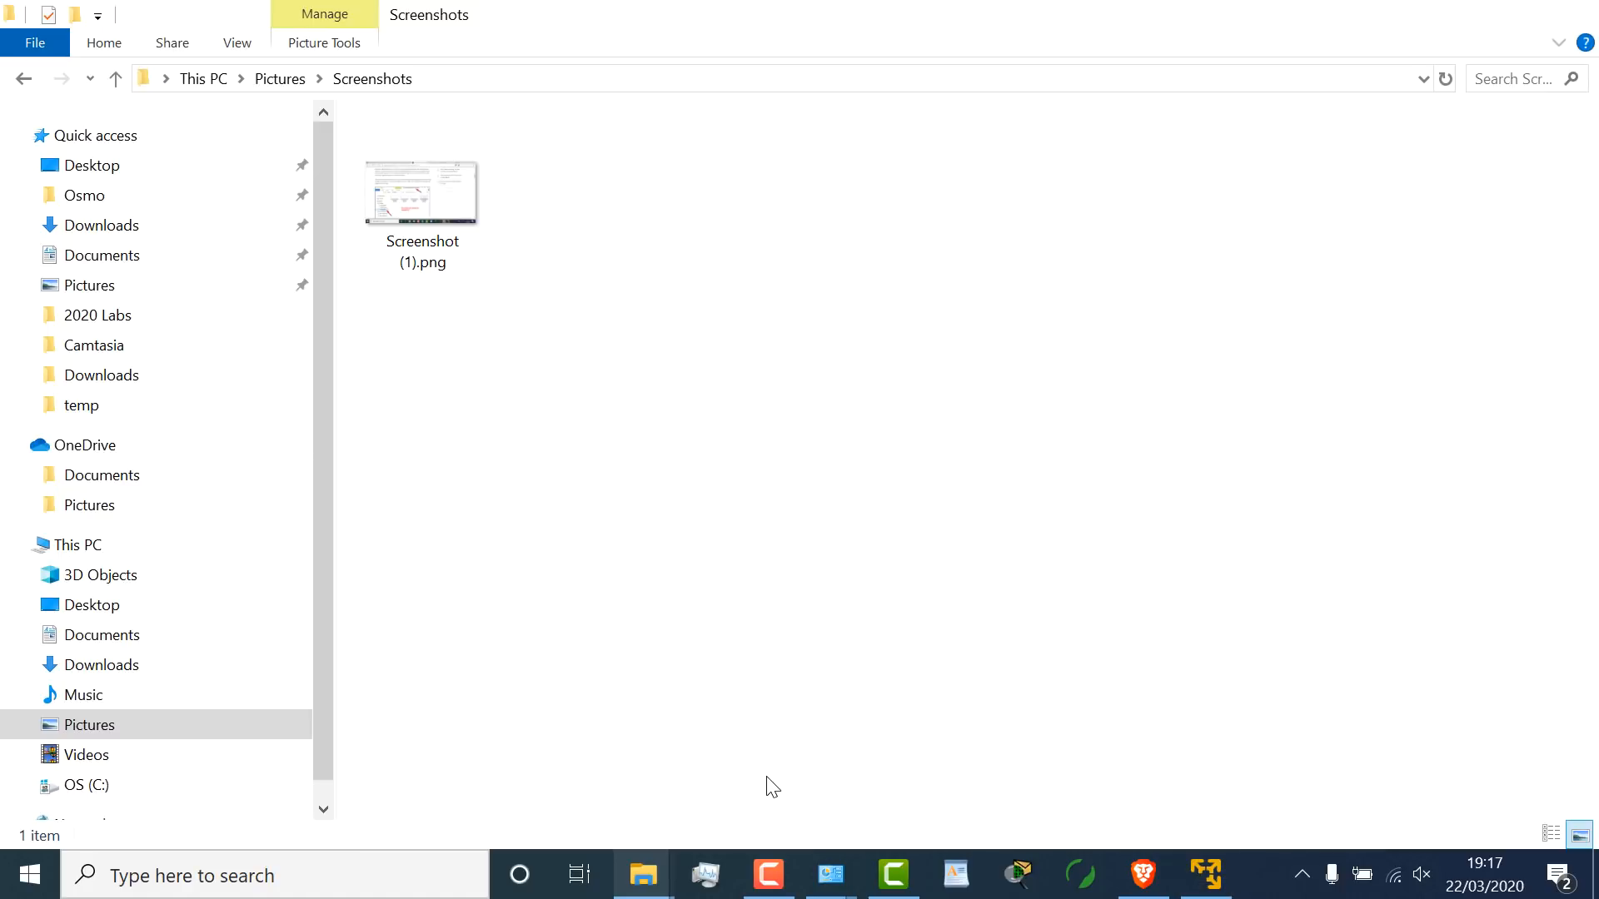
double_click(558, 202)
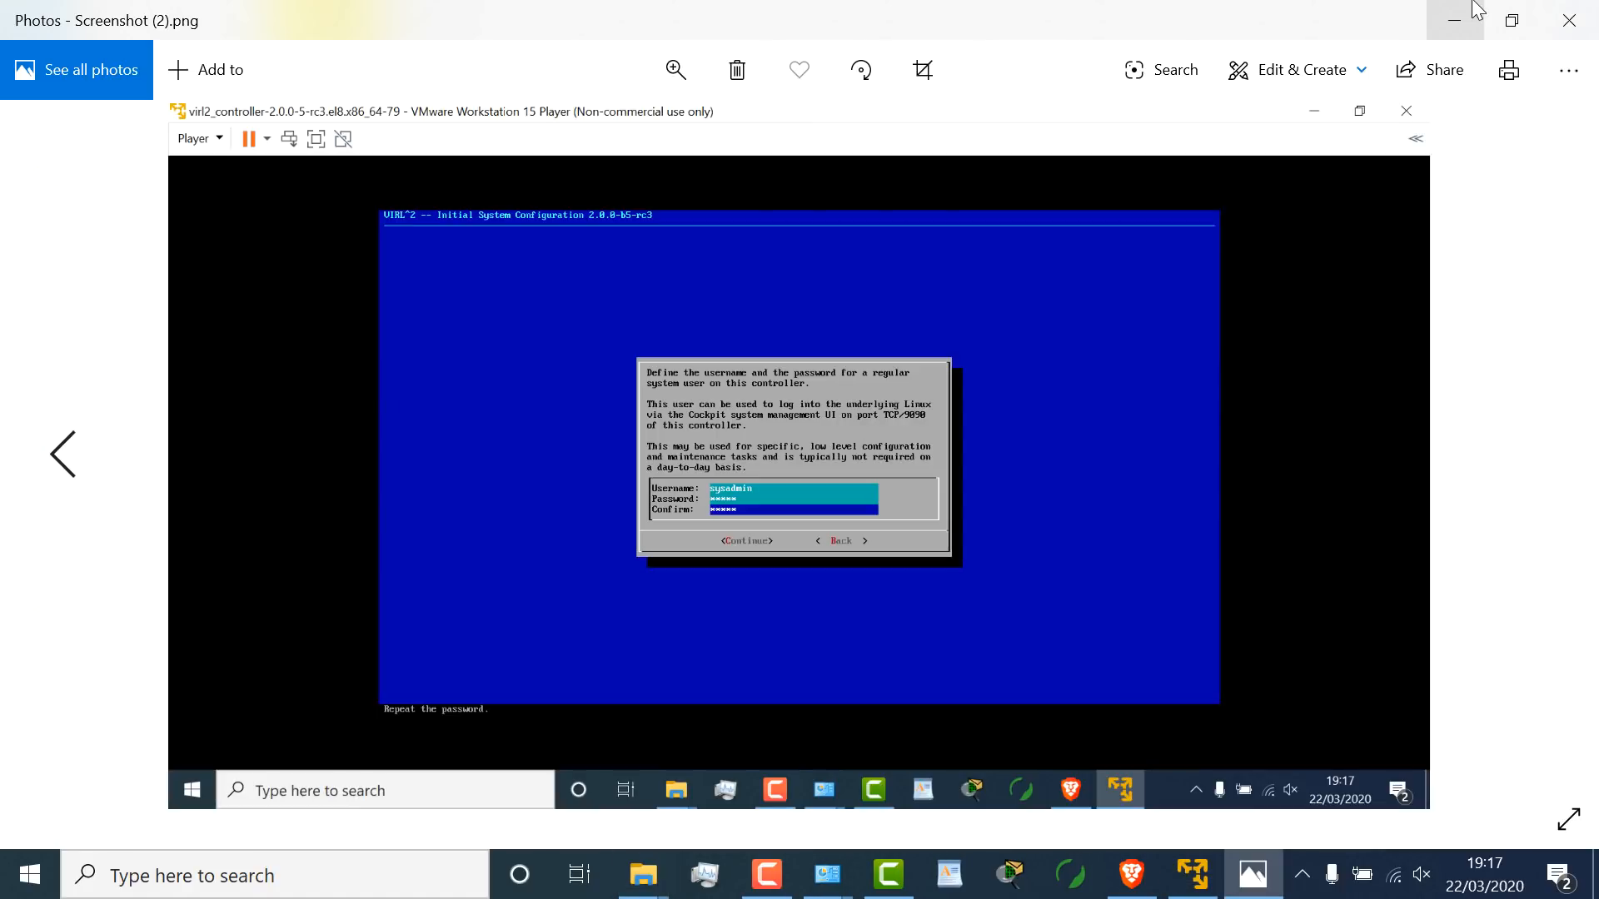
click(1465, 9)
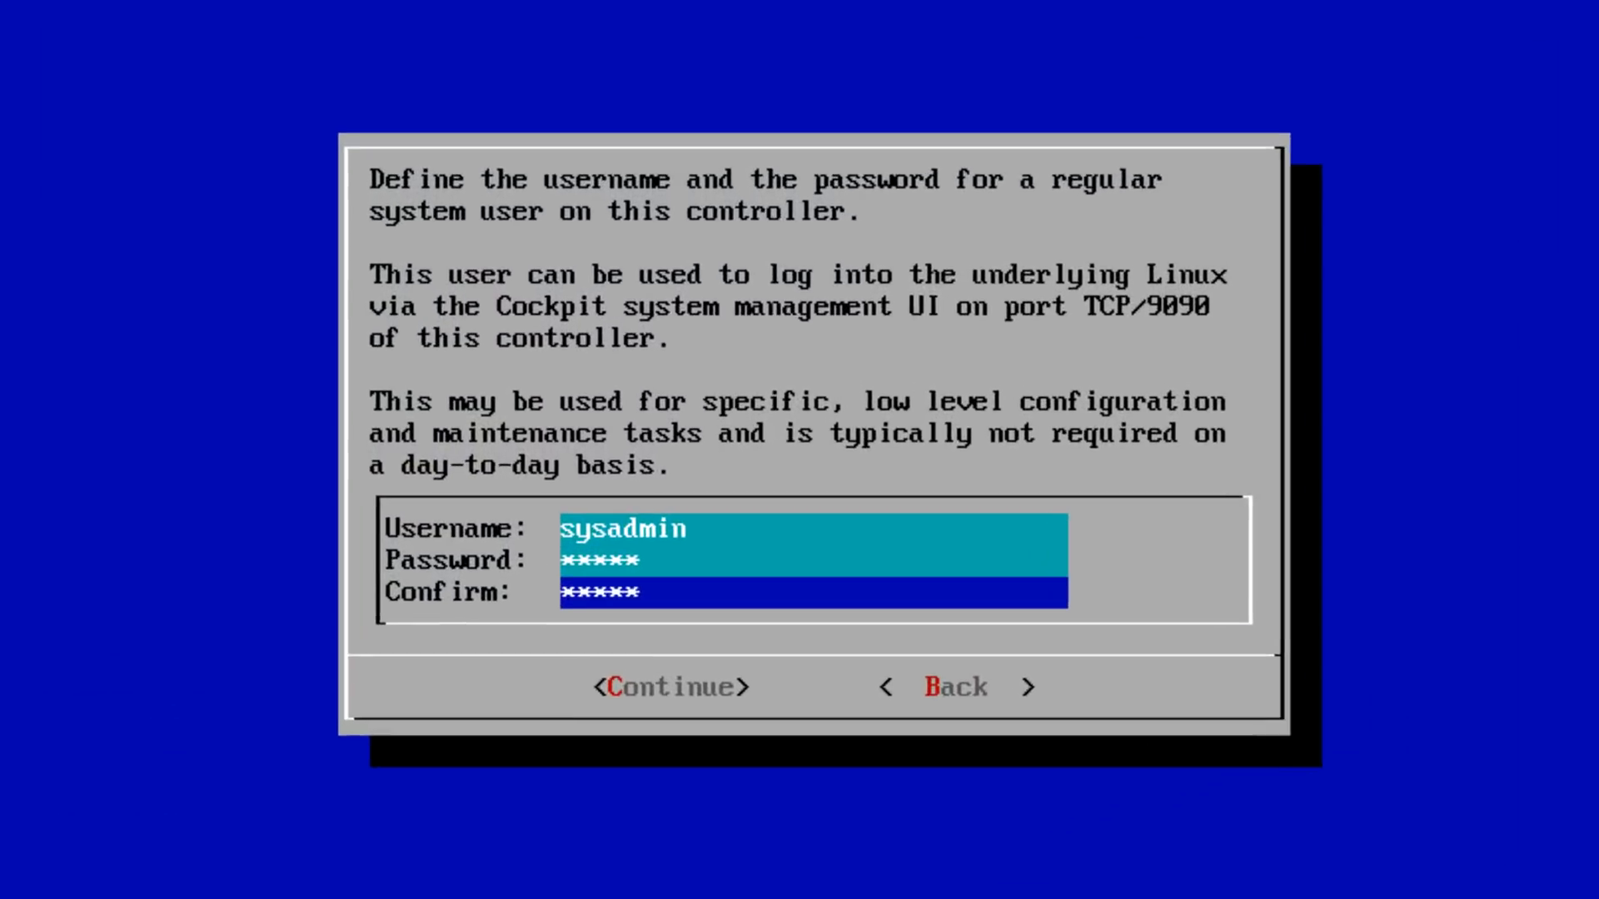
key(Tab)
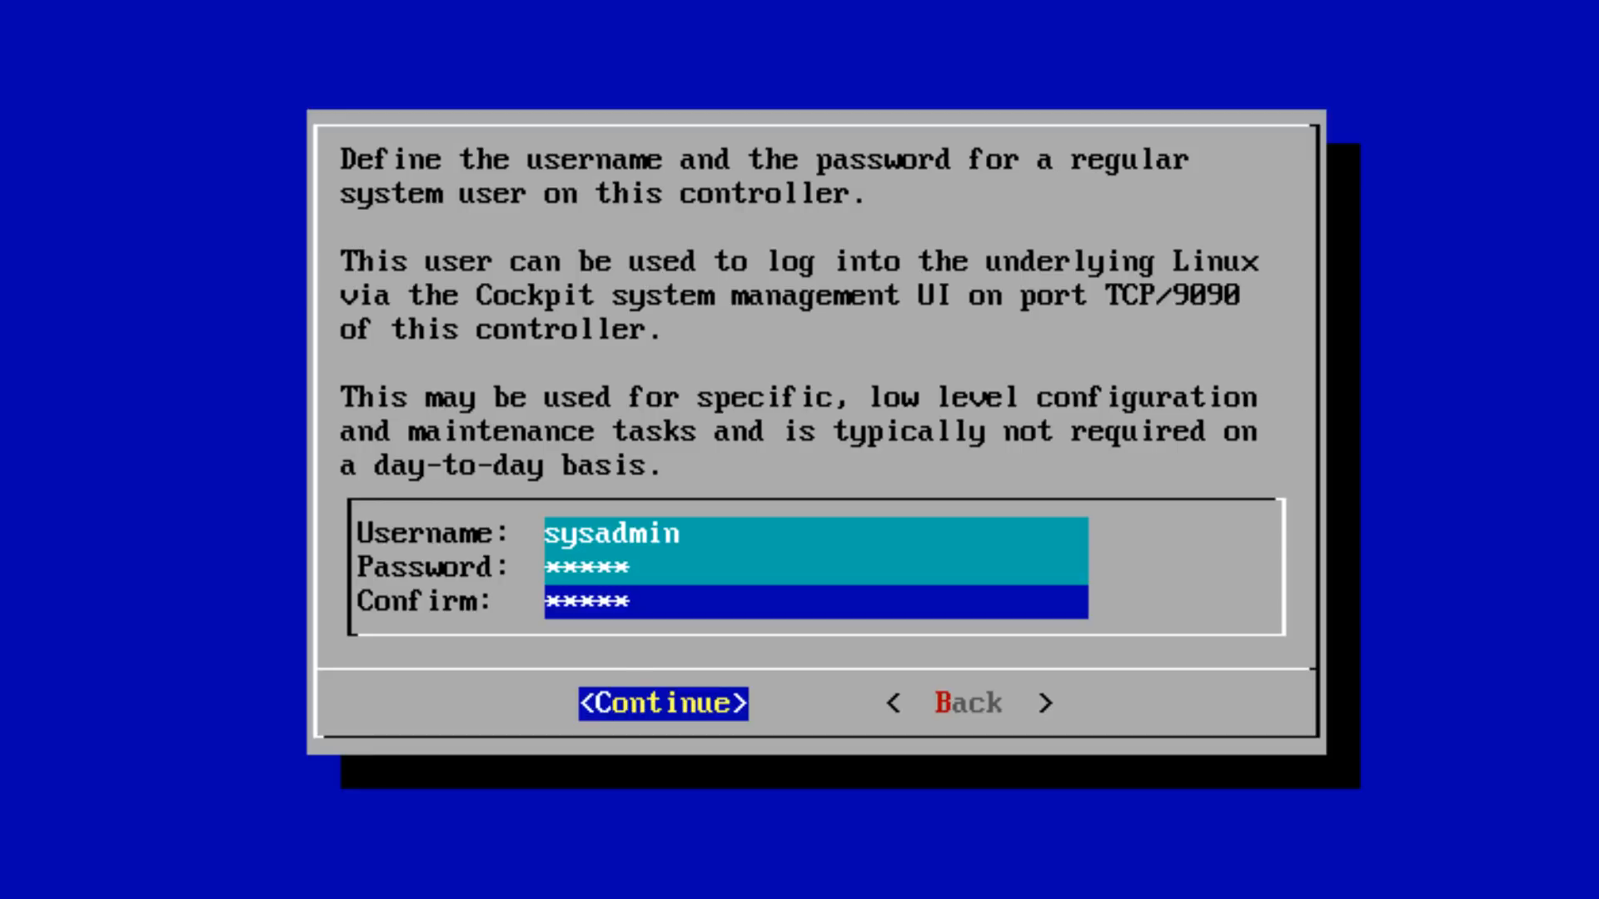
key(Return)
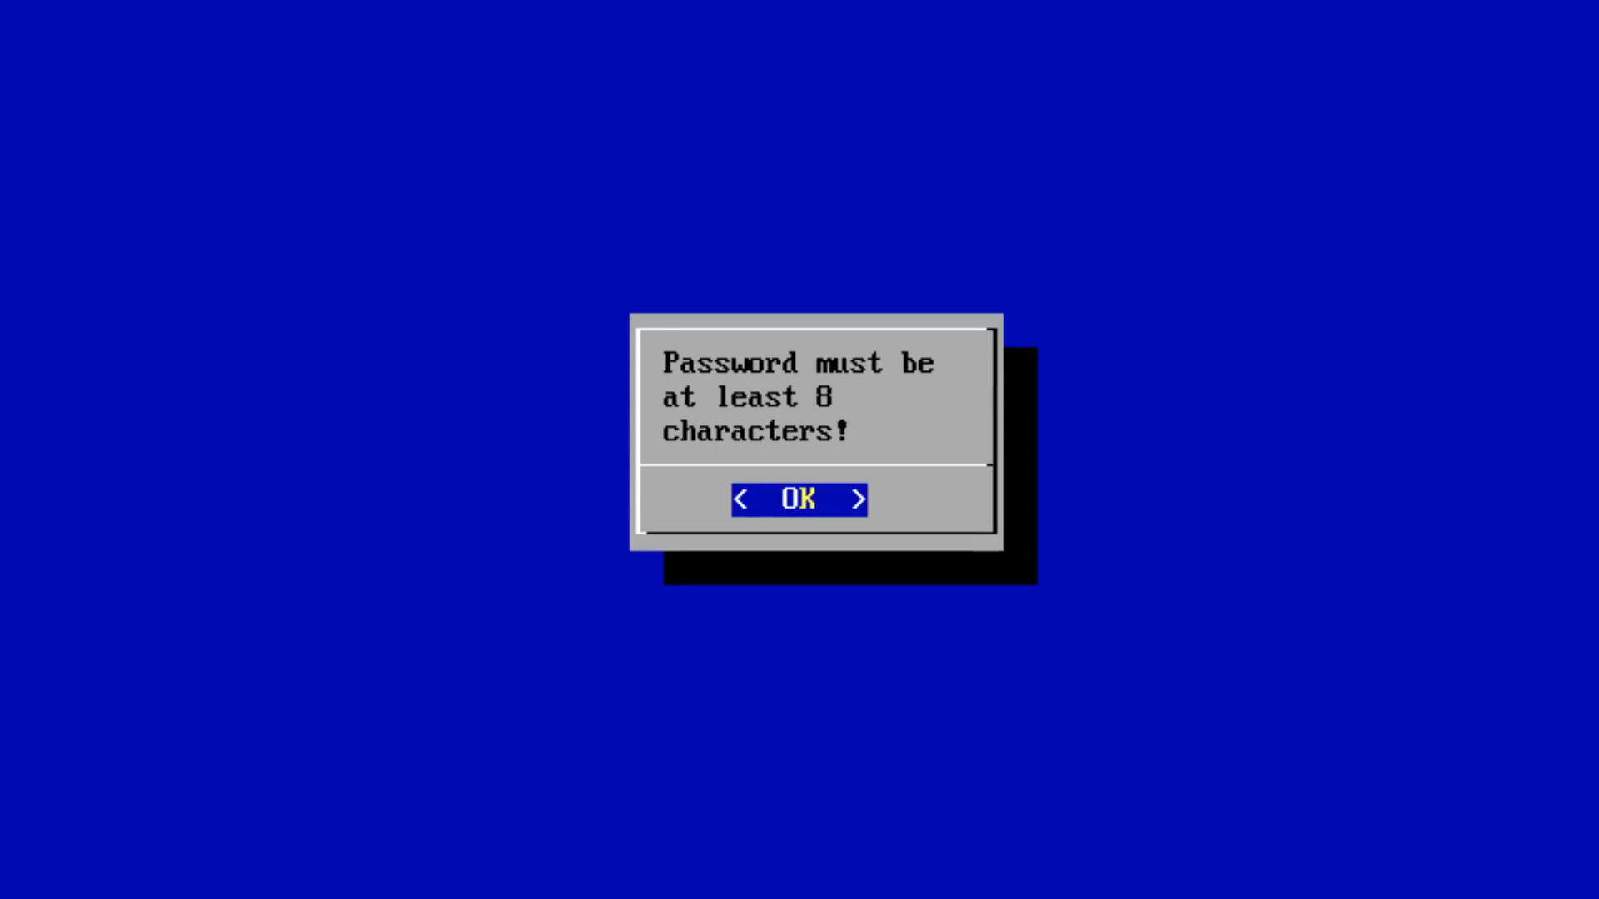
Dismiss the password length message and replace the sysadmin password and its confirmation with one at least 8 characters long.
key(Return)
key(Down)
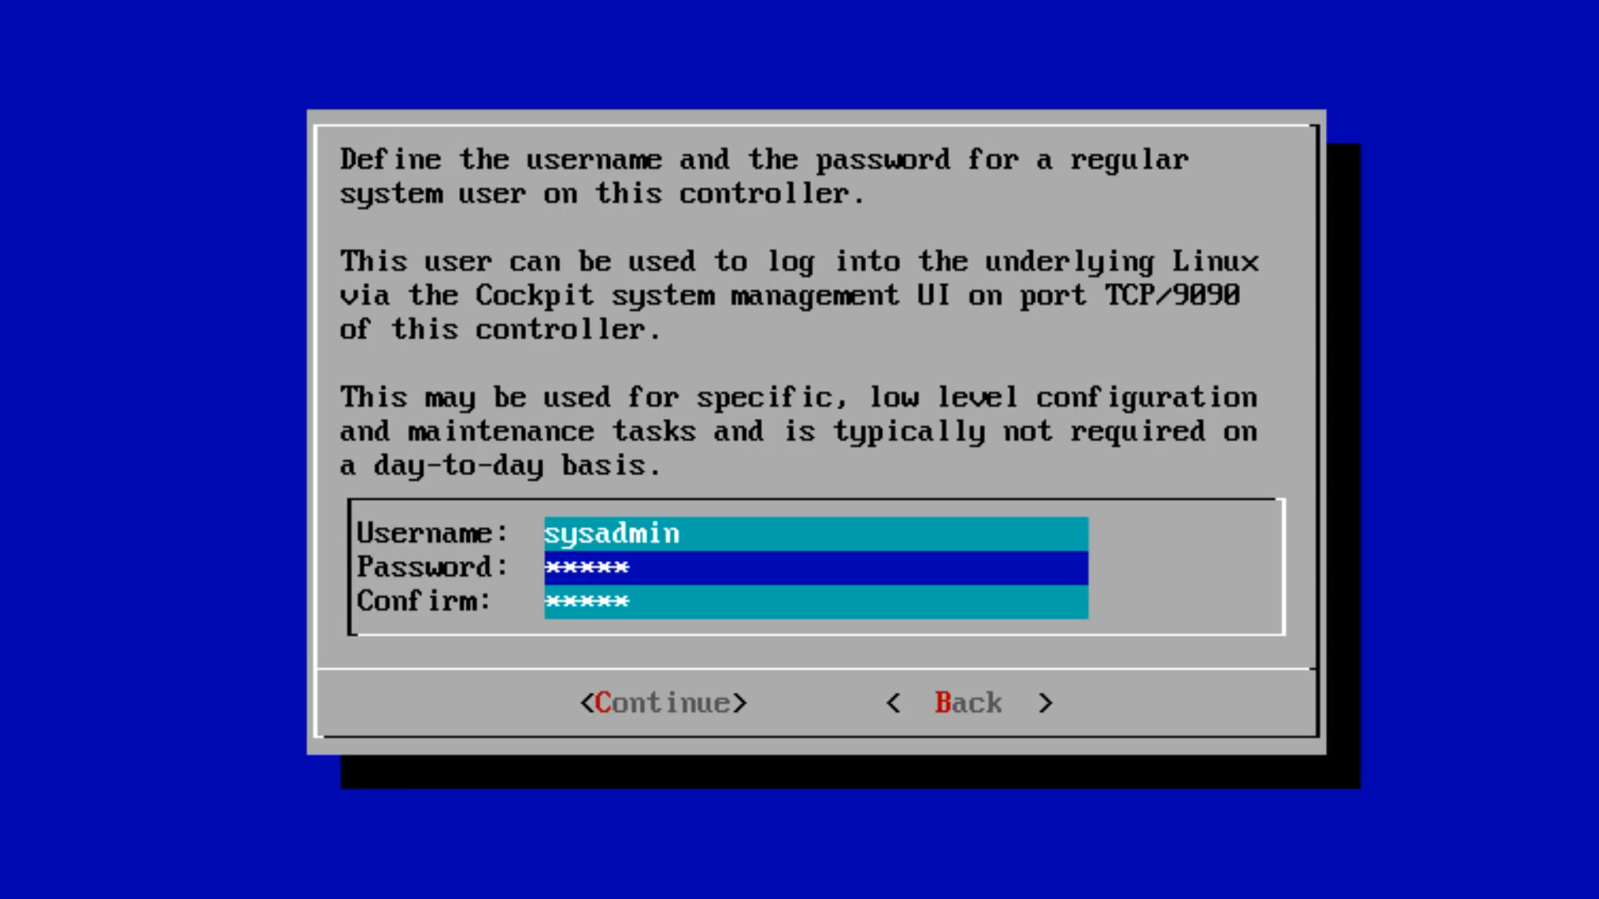
key(BackSpace)
key(BackSpace)
key(BackSpace)
key(BackSpace)
key(BackSpace)
text(*********)
key(Down)
key(BackSpace)
key(BackSpace)
key(BackSpace)
key(BackSpace)
key(BackSpace)
text(*********)
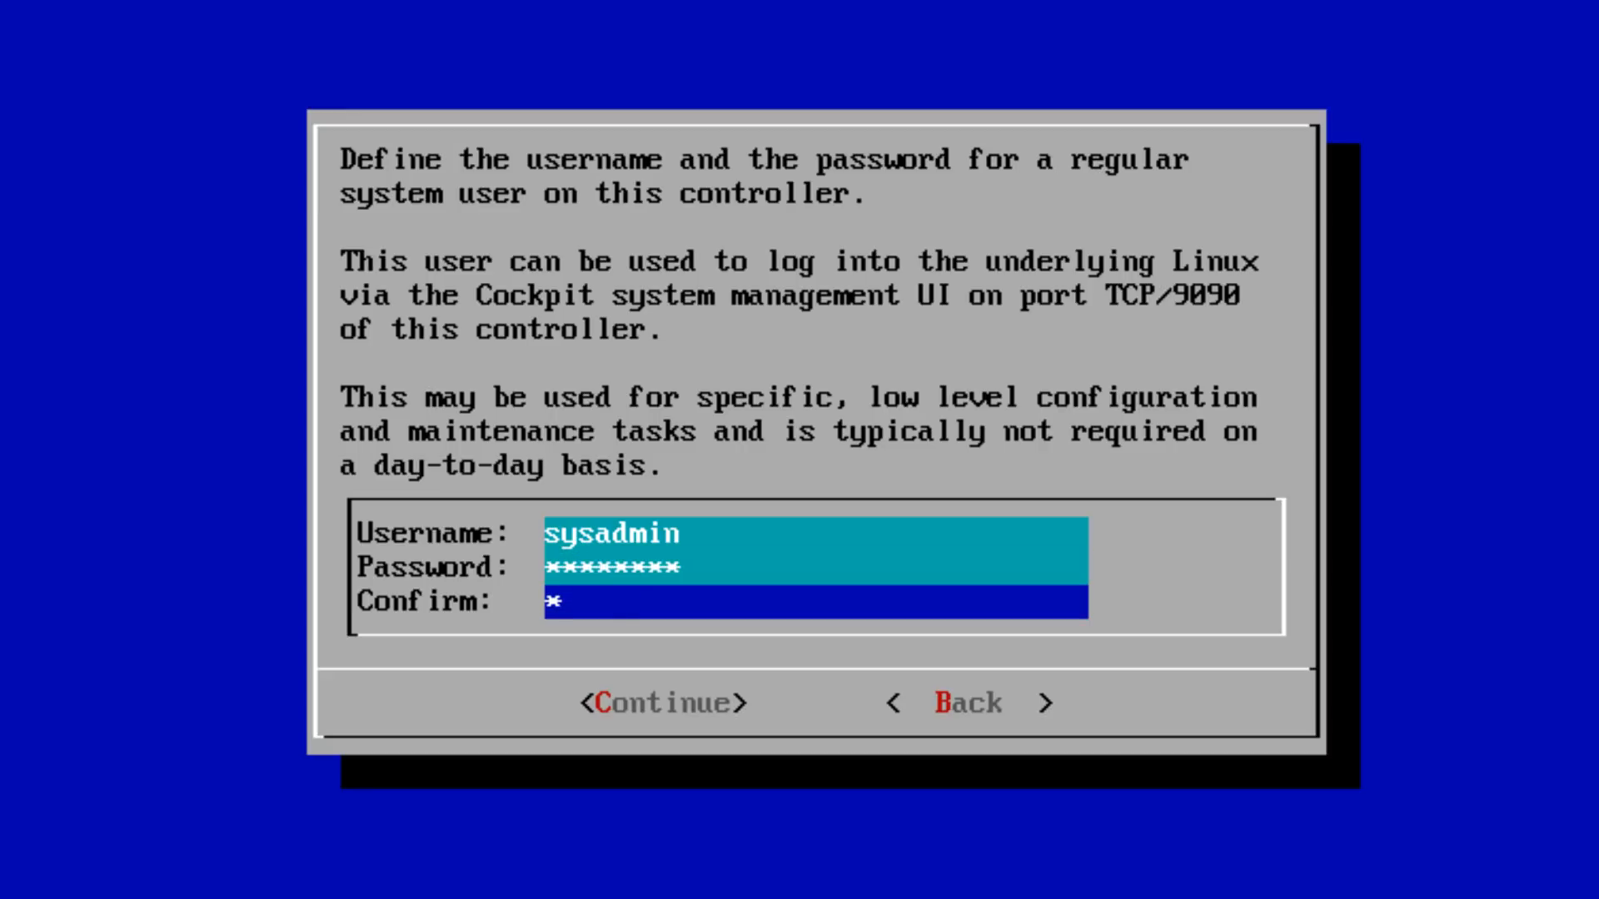
key(Down)
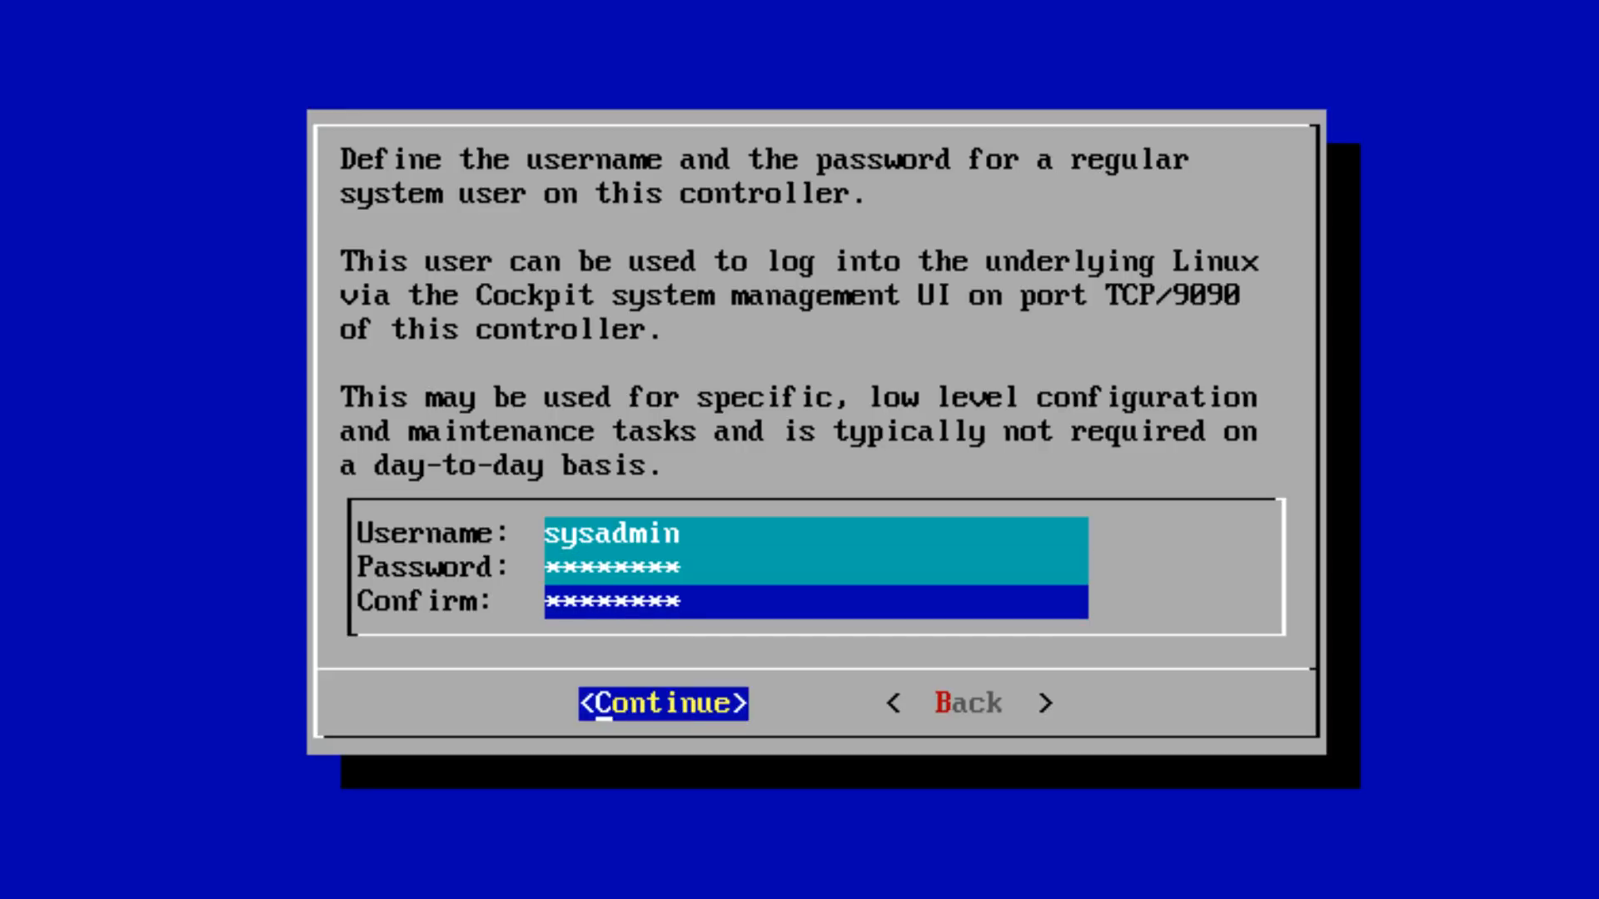
Submit the sysadmin credentials and choose to continue anyway at both password strength warnings.
key(Return)
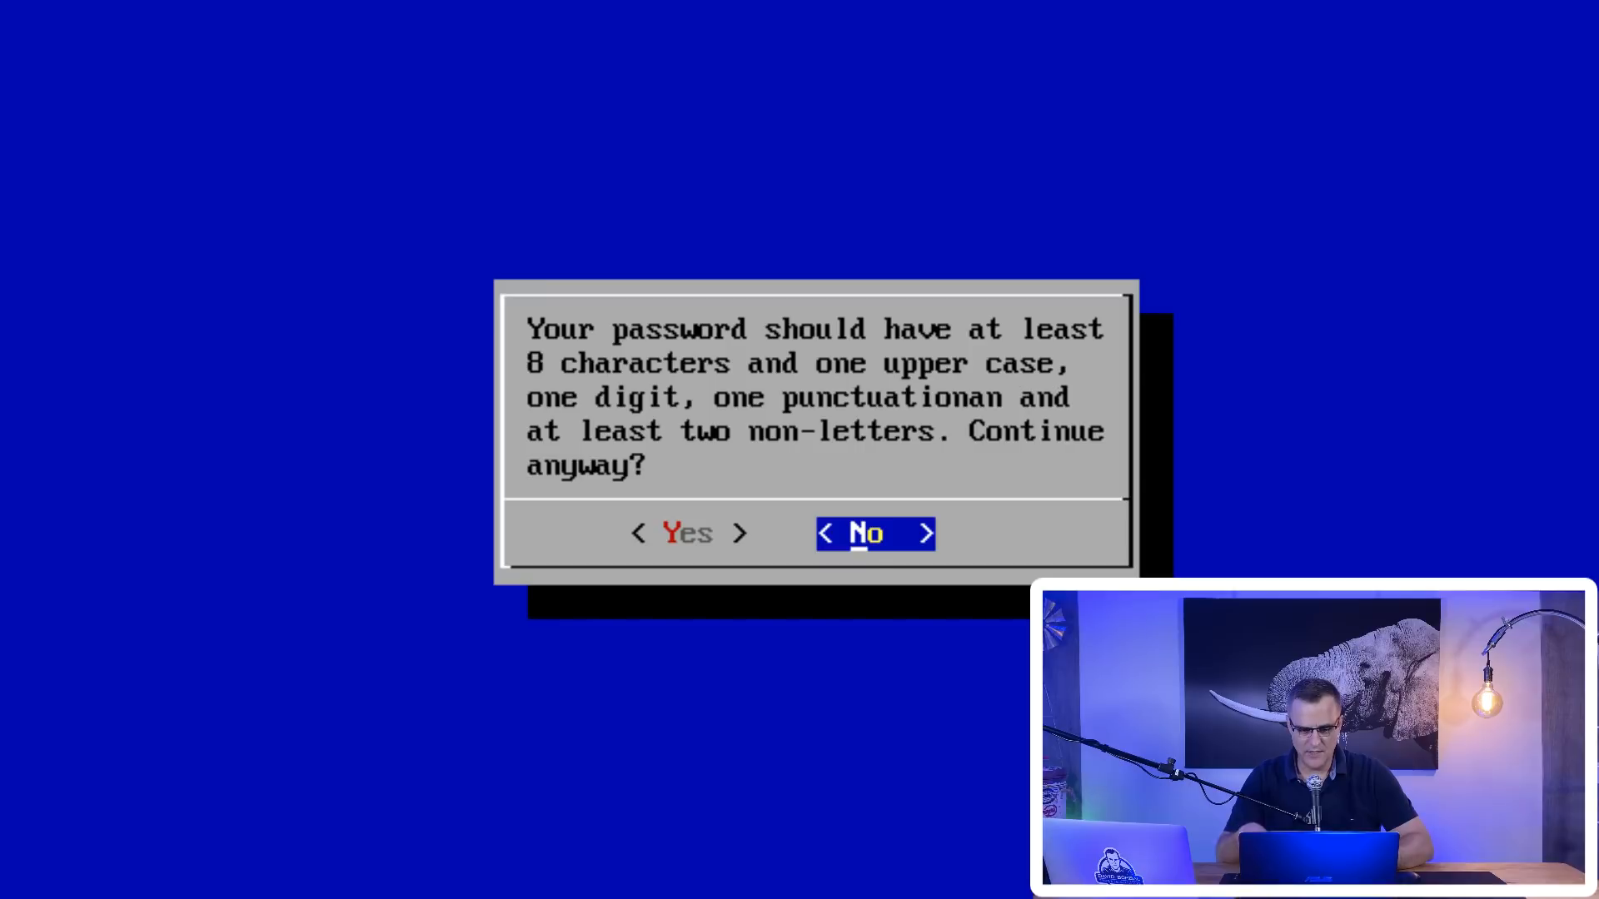
key(Left)
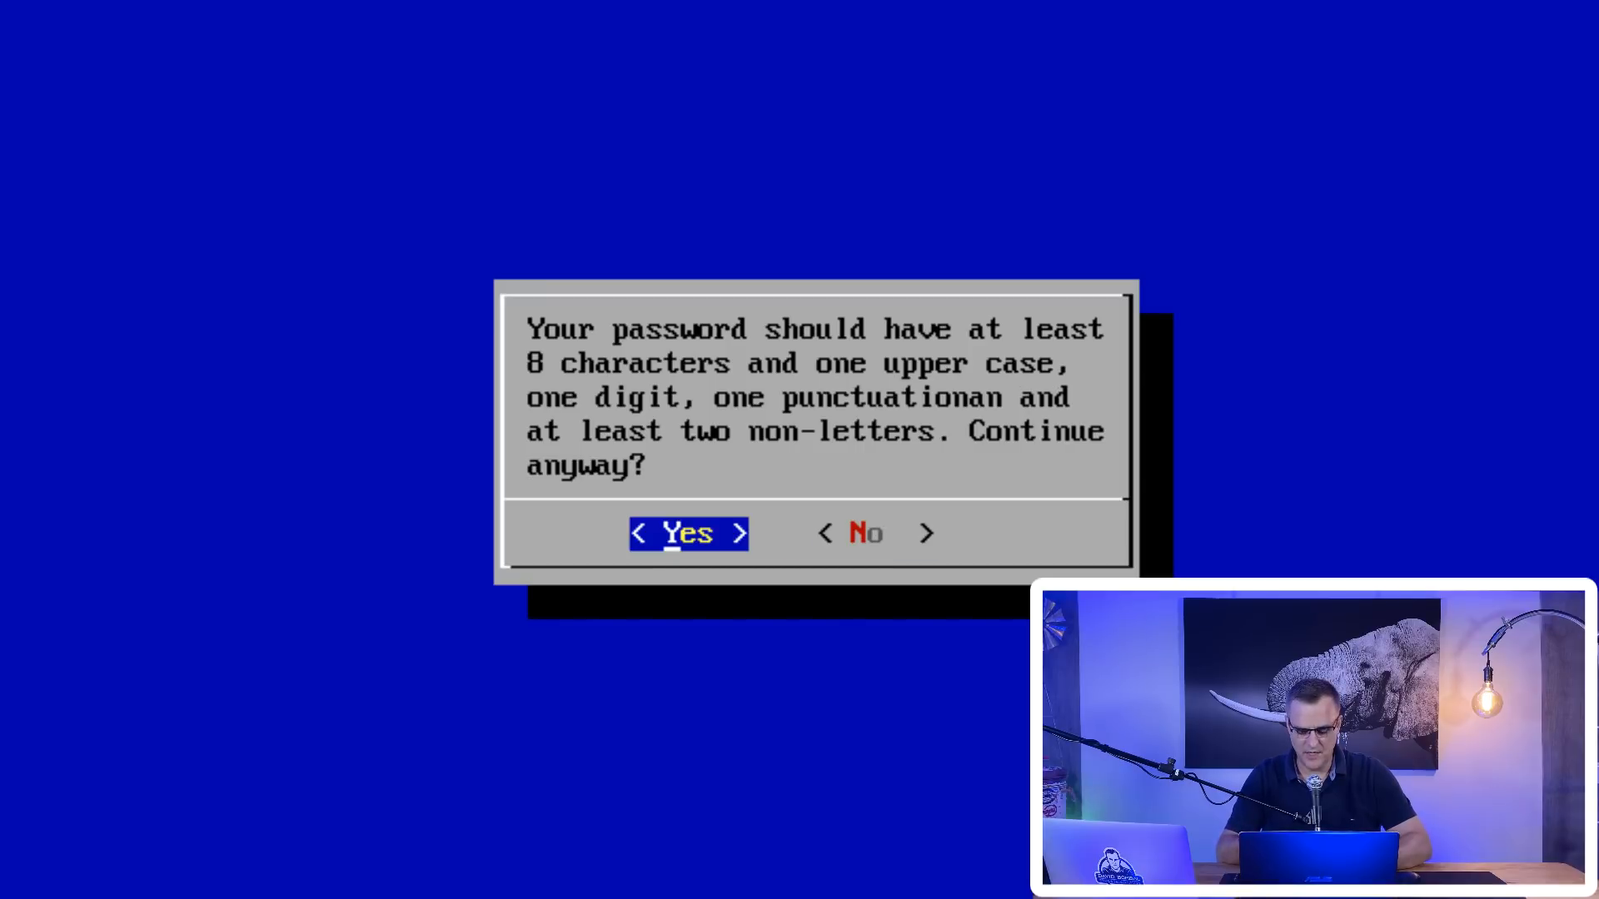
key(Return)
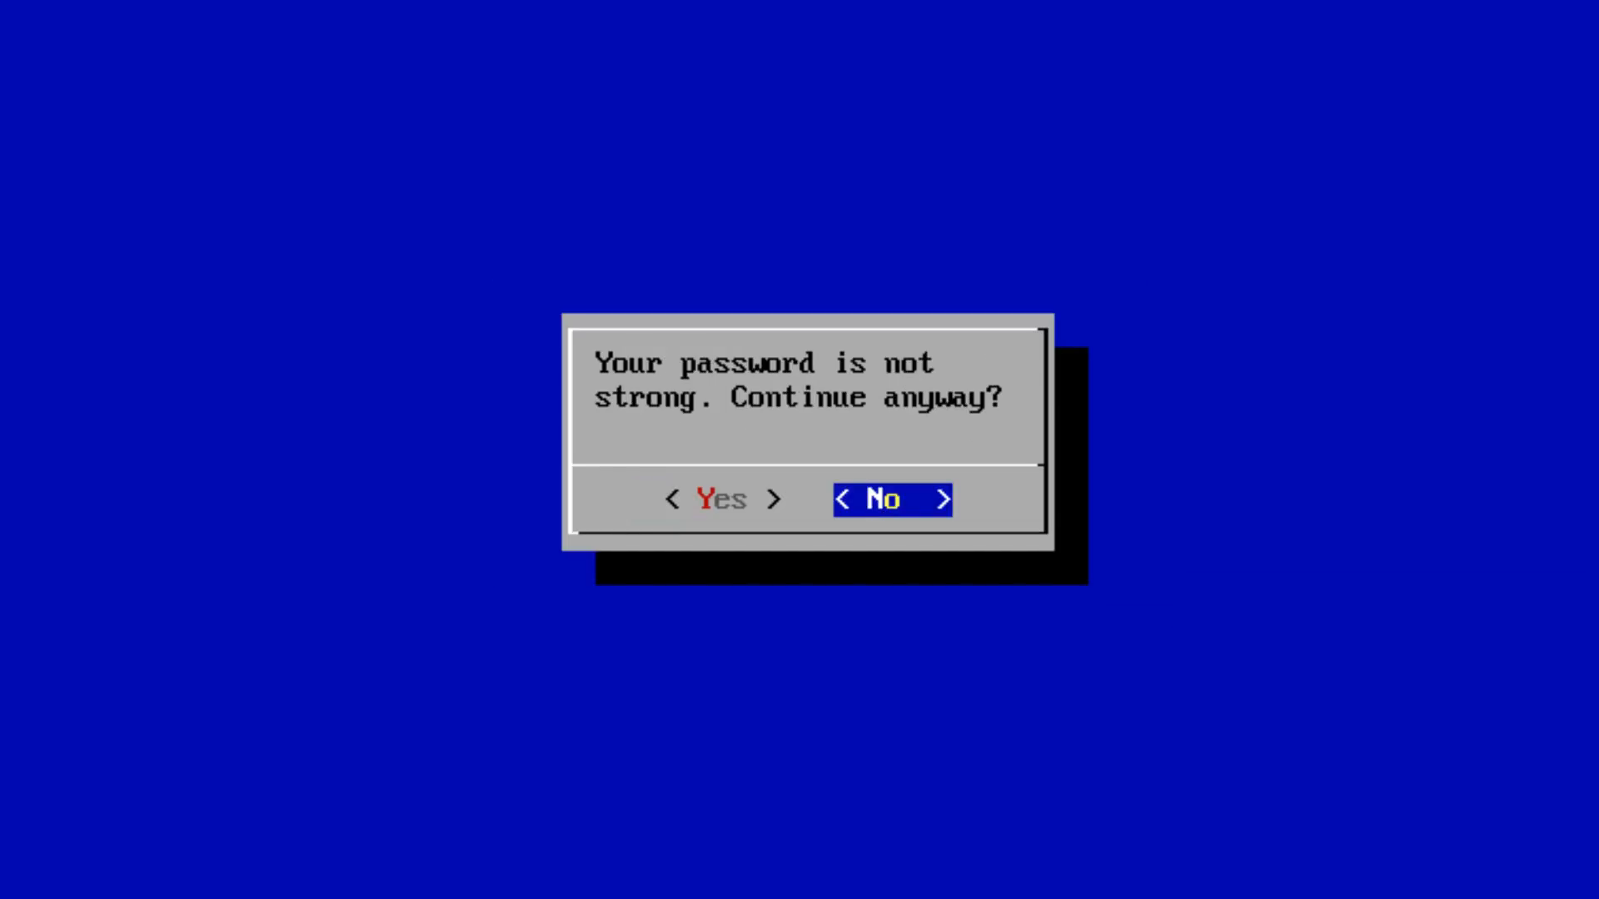
key(Left)
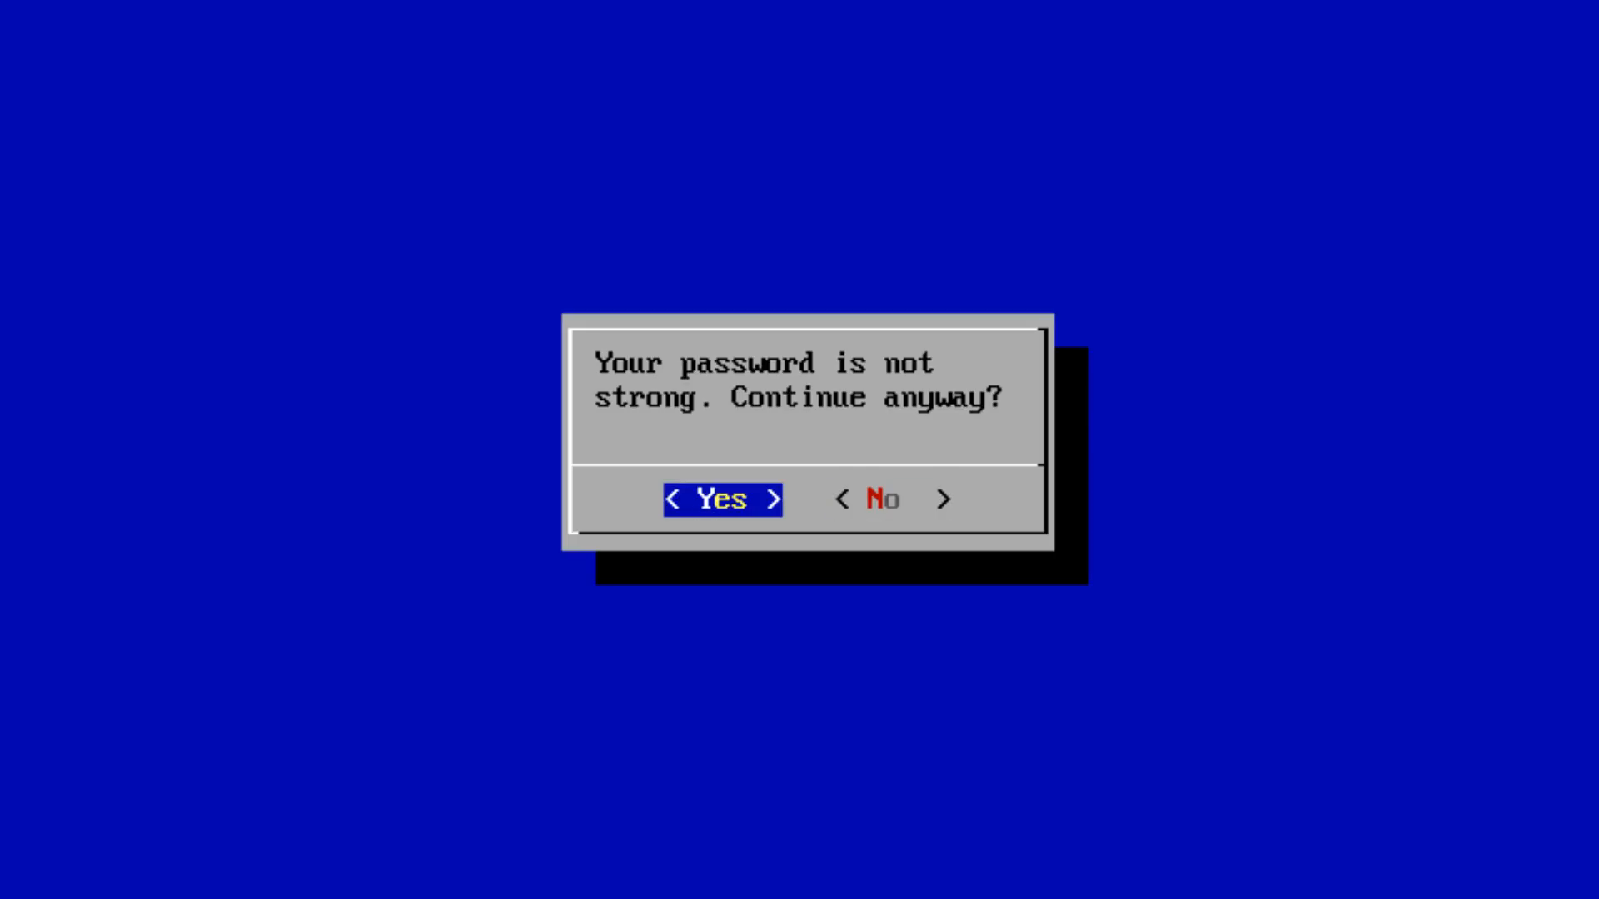
key(Return)
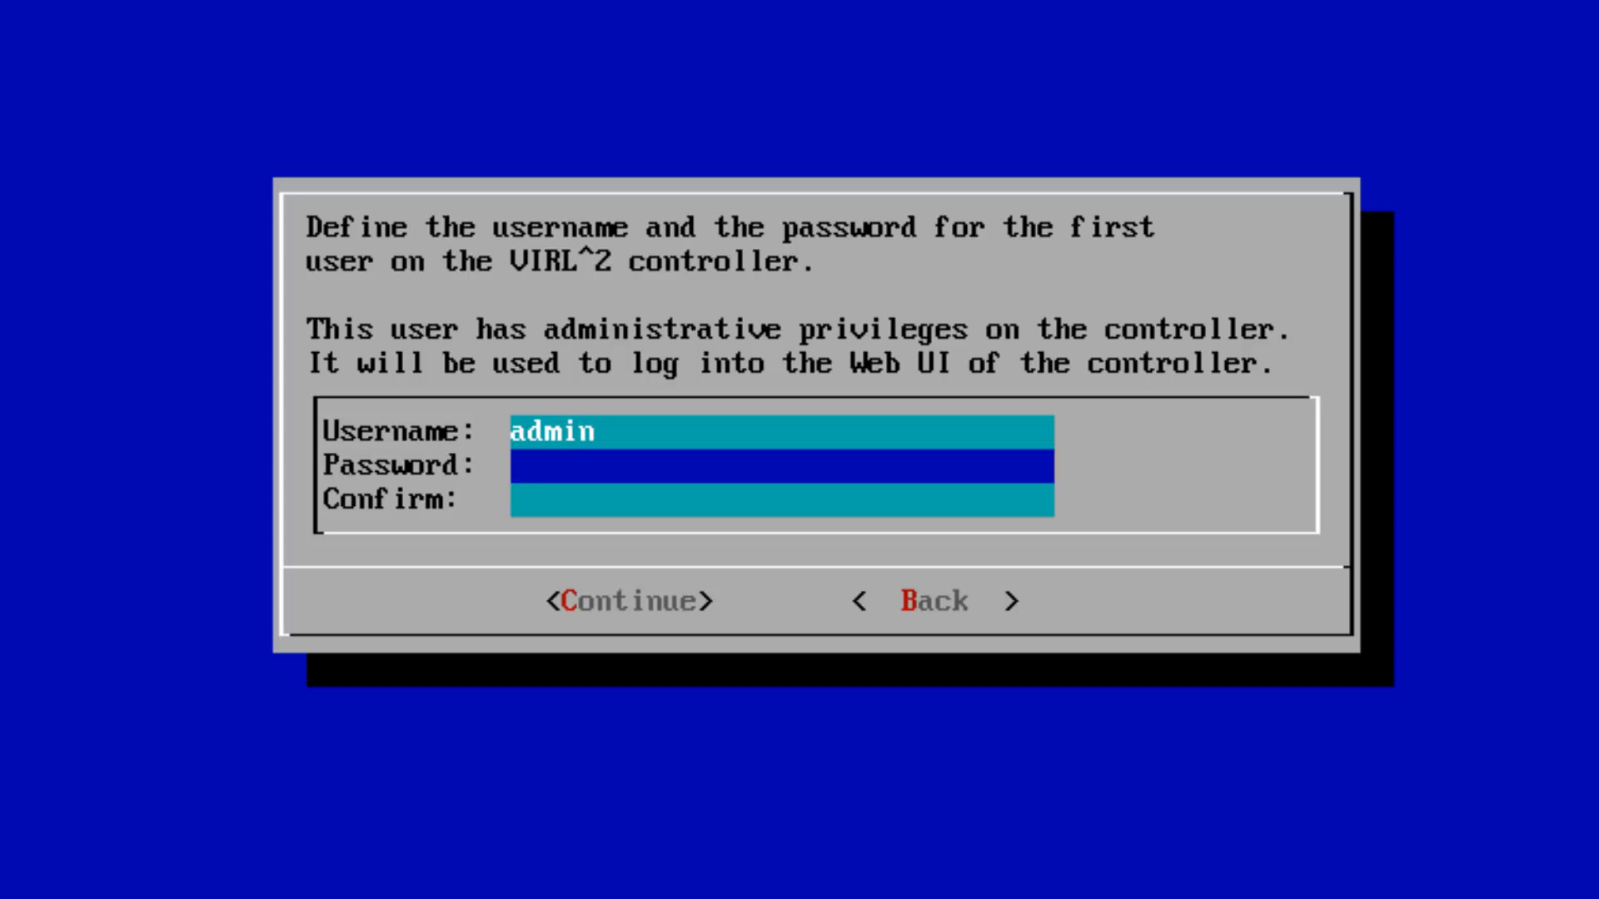
Enter and confirm the password for the admin user of the VIRL^2 controller.
text(********)
key(Tab)
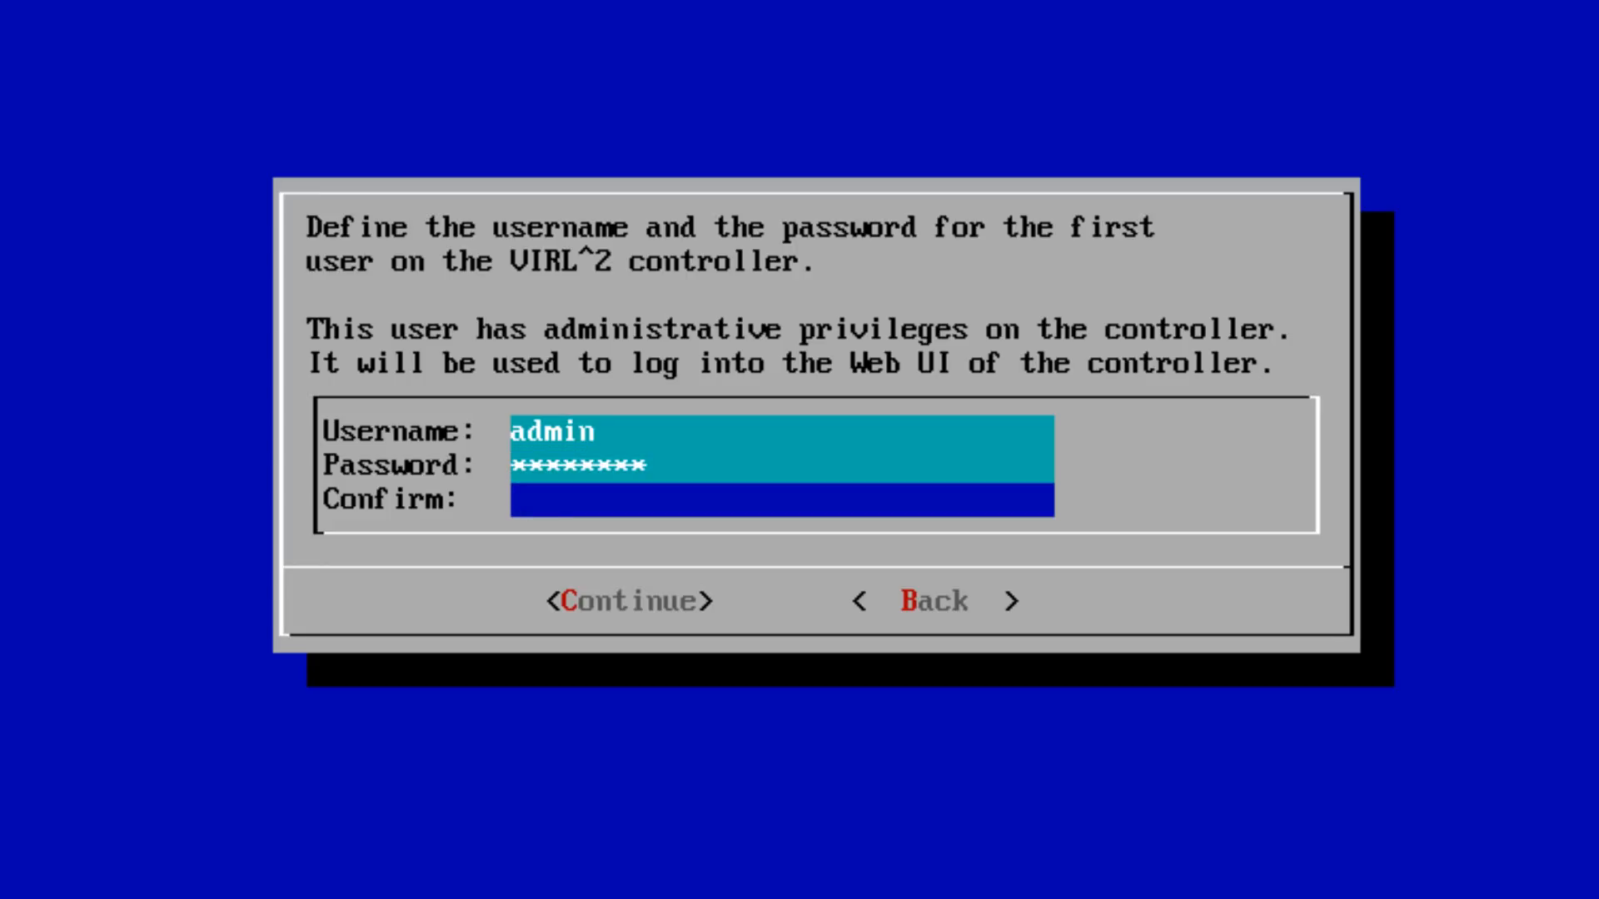
text(*********)
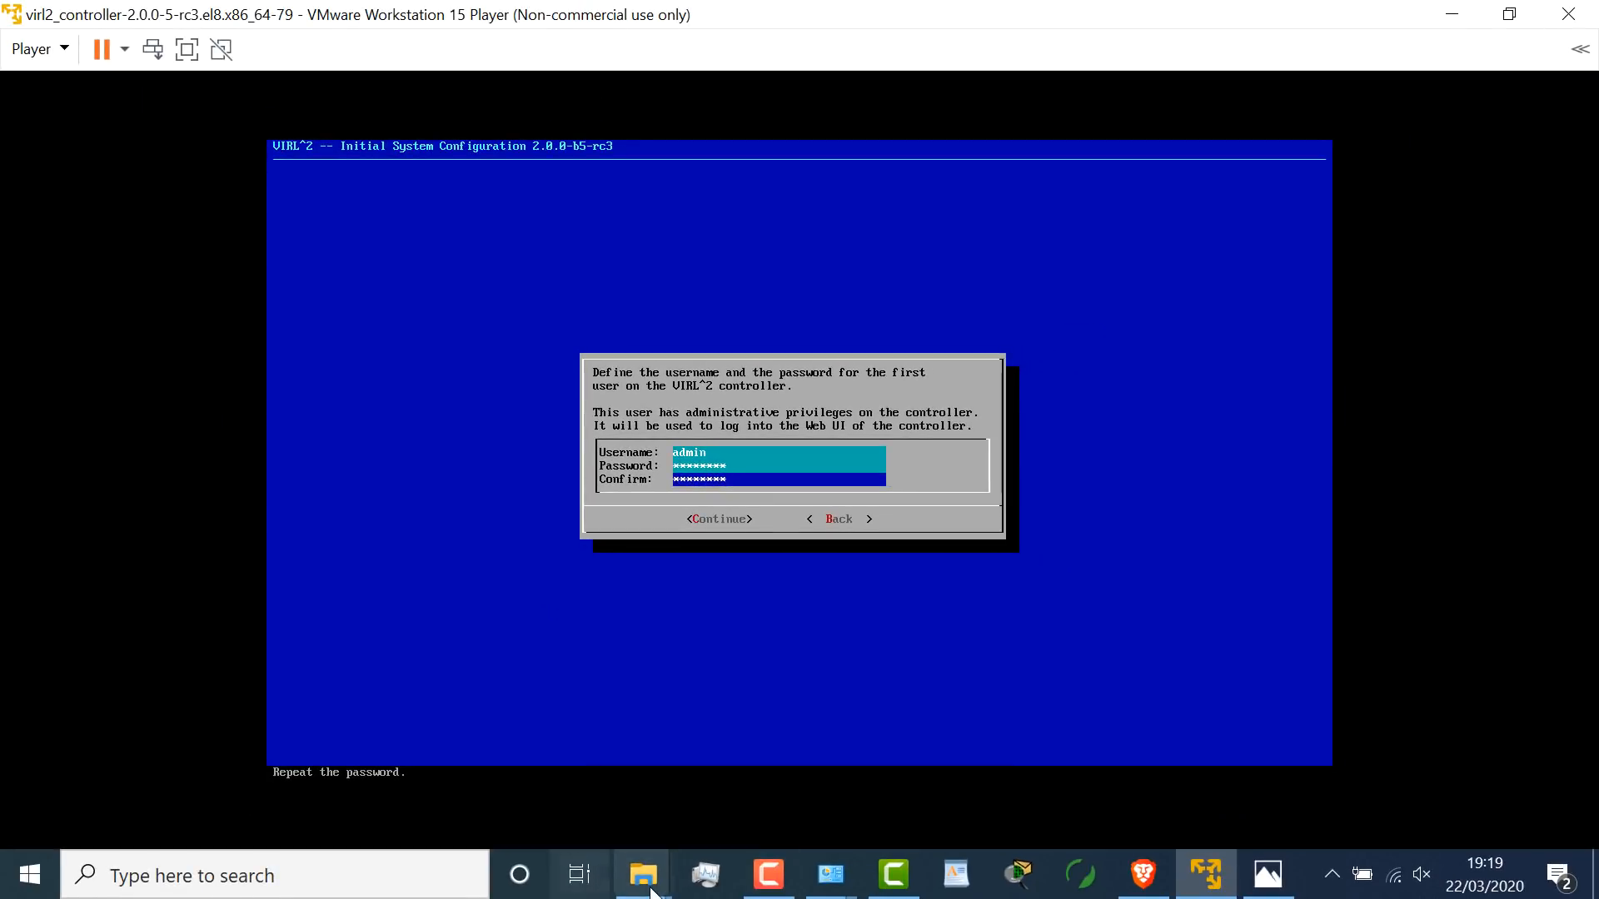
View Screenshot (3).png and Screenshot (2).png from the Screenshots folder, and minimize the windows to return to the virtual machine.
mouse_move(652, 891)
click(796, 778)
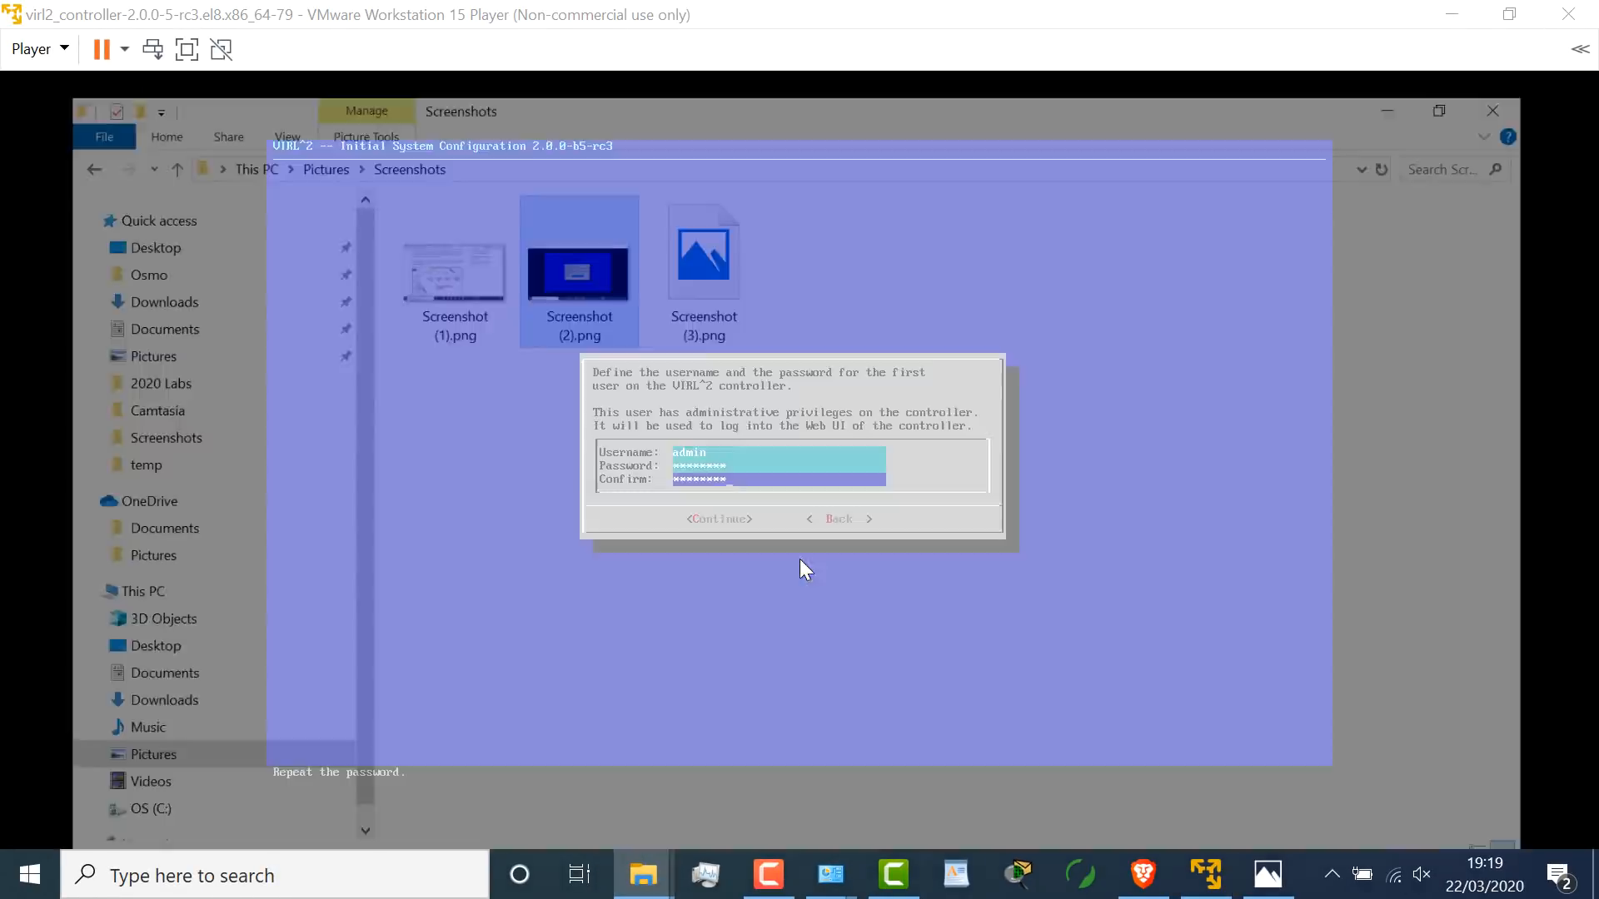
click(681, 223)
double_click(681, 220)
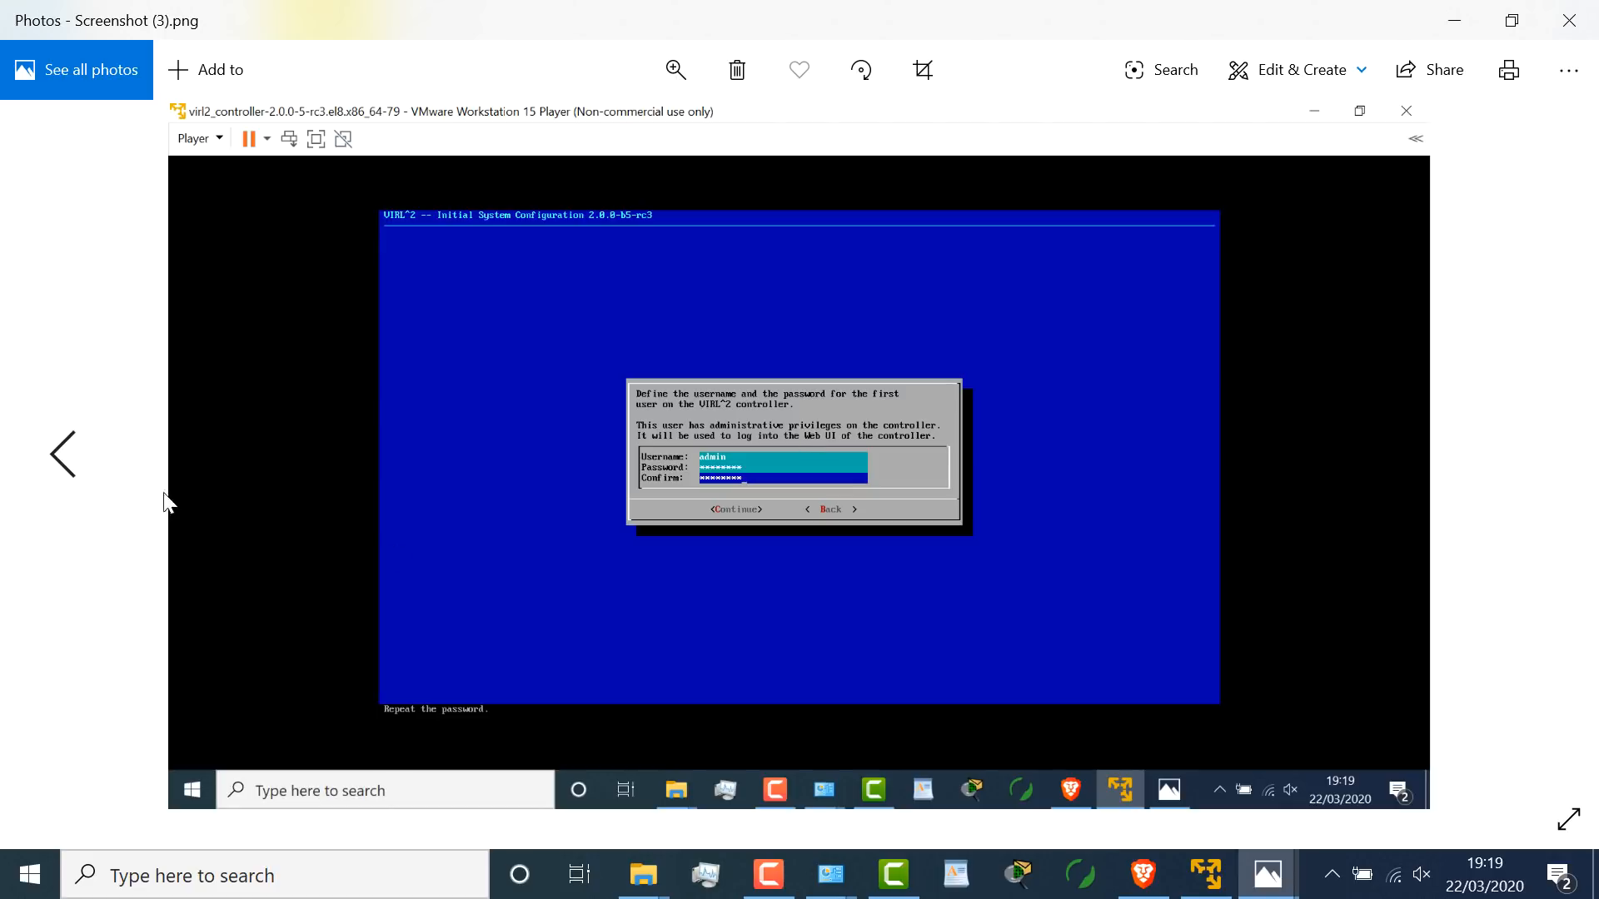
click(61, 454)
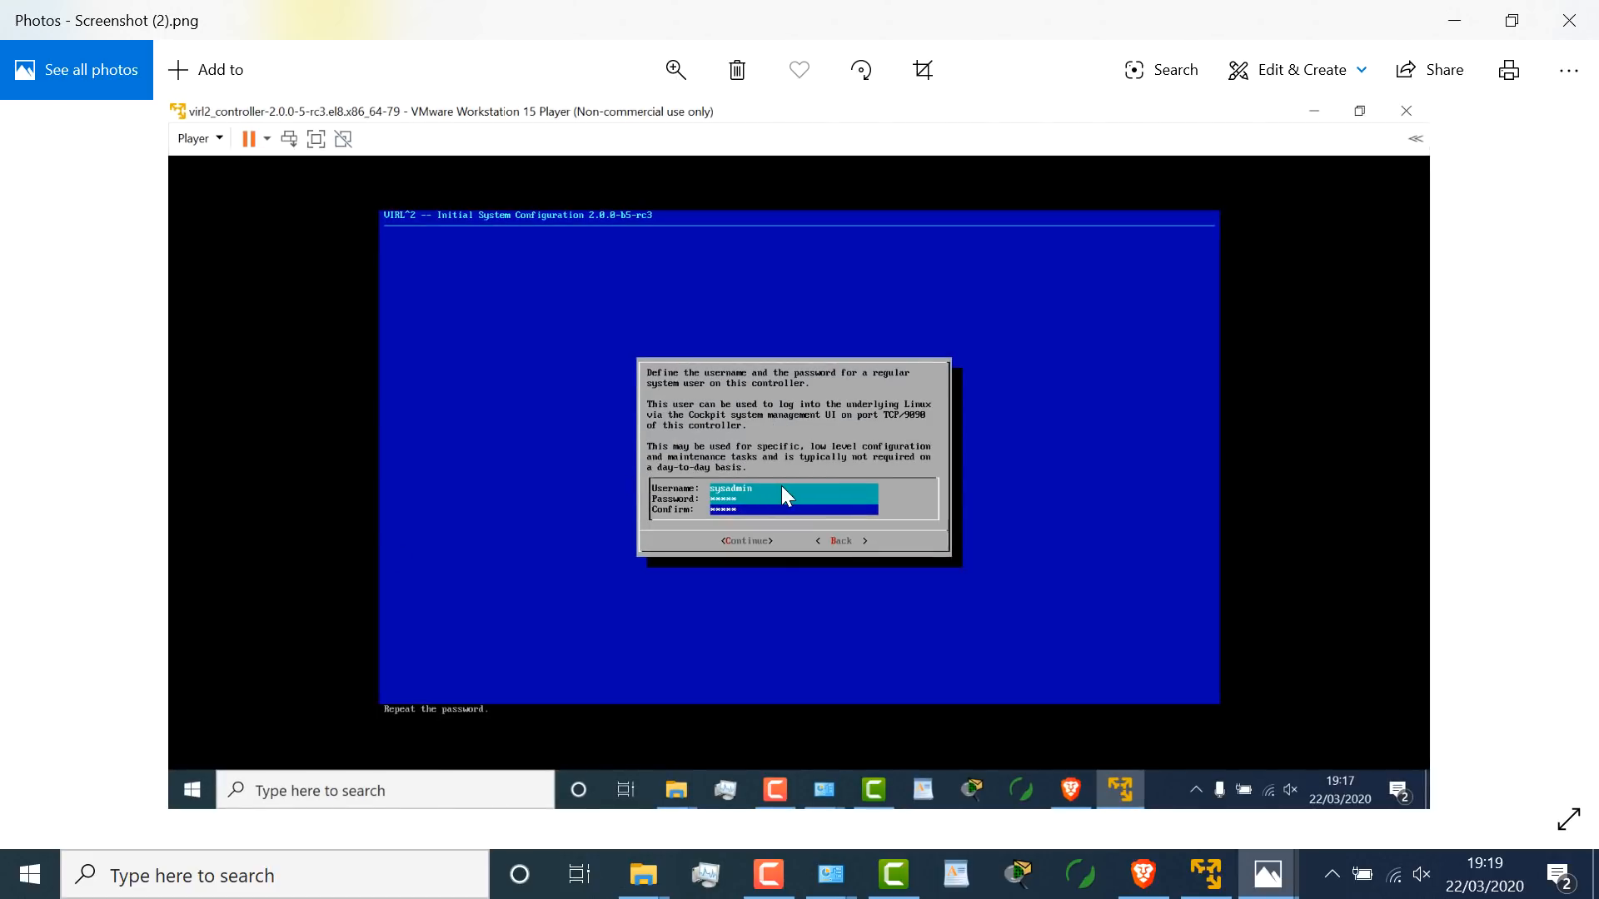
click(1455, 19)
click(1452, 14)
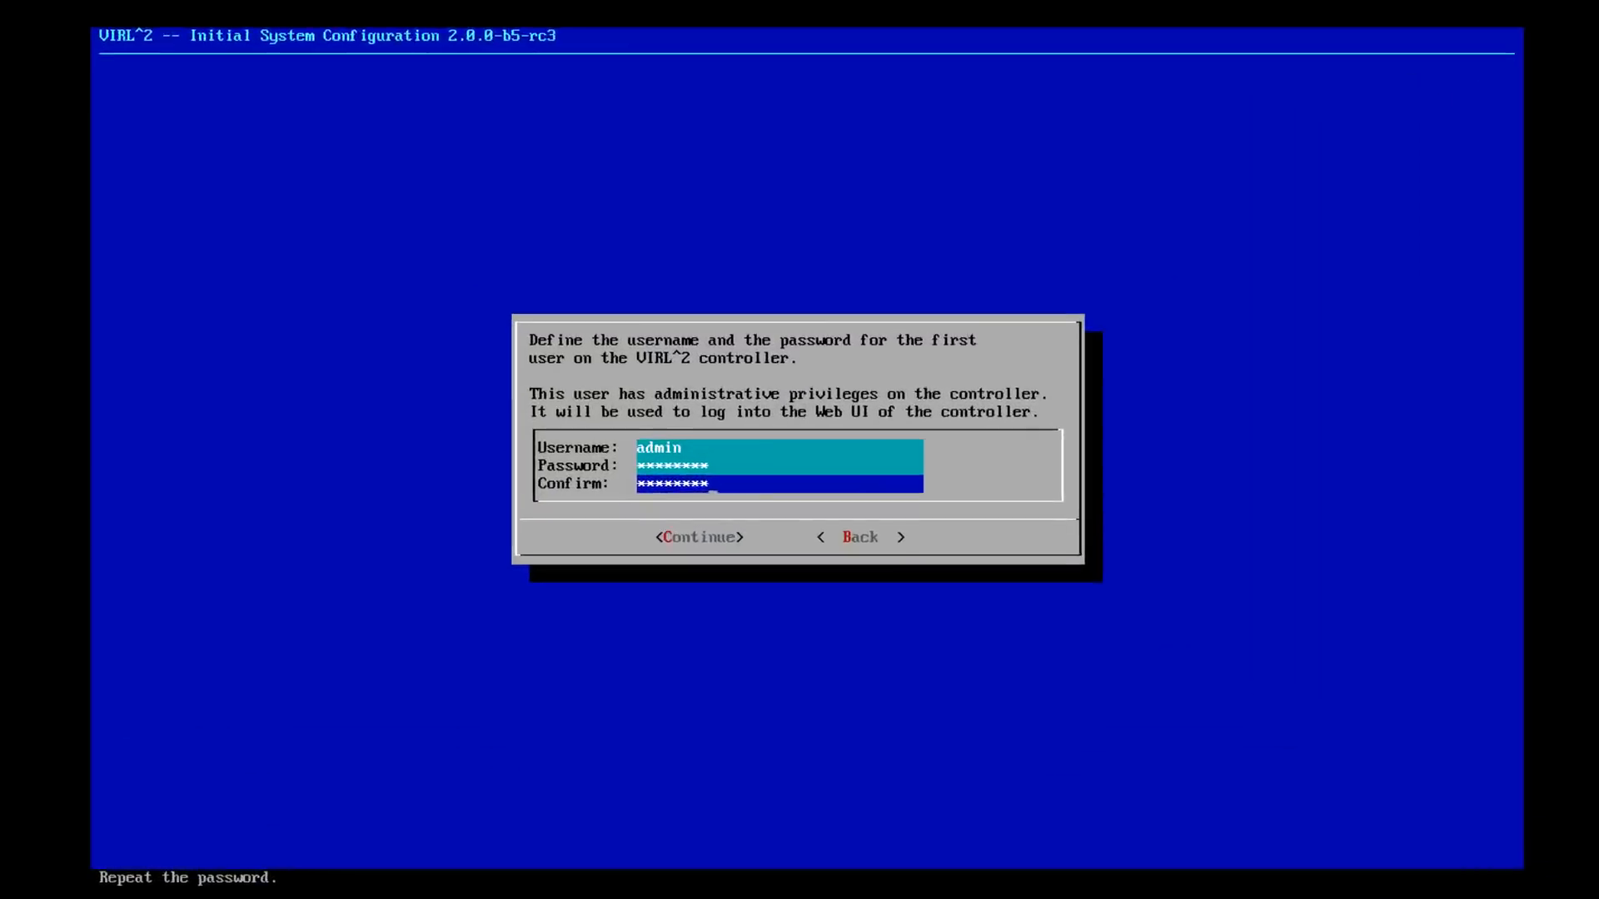
Submit the admin credentials despite the password strength warnings and keep DHCP for the IPv4 address.
key(Tab)
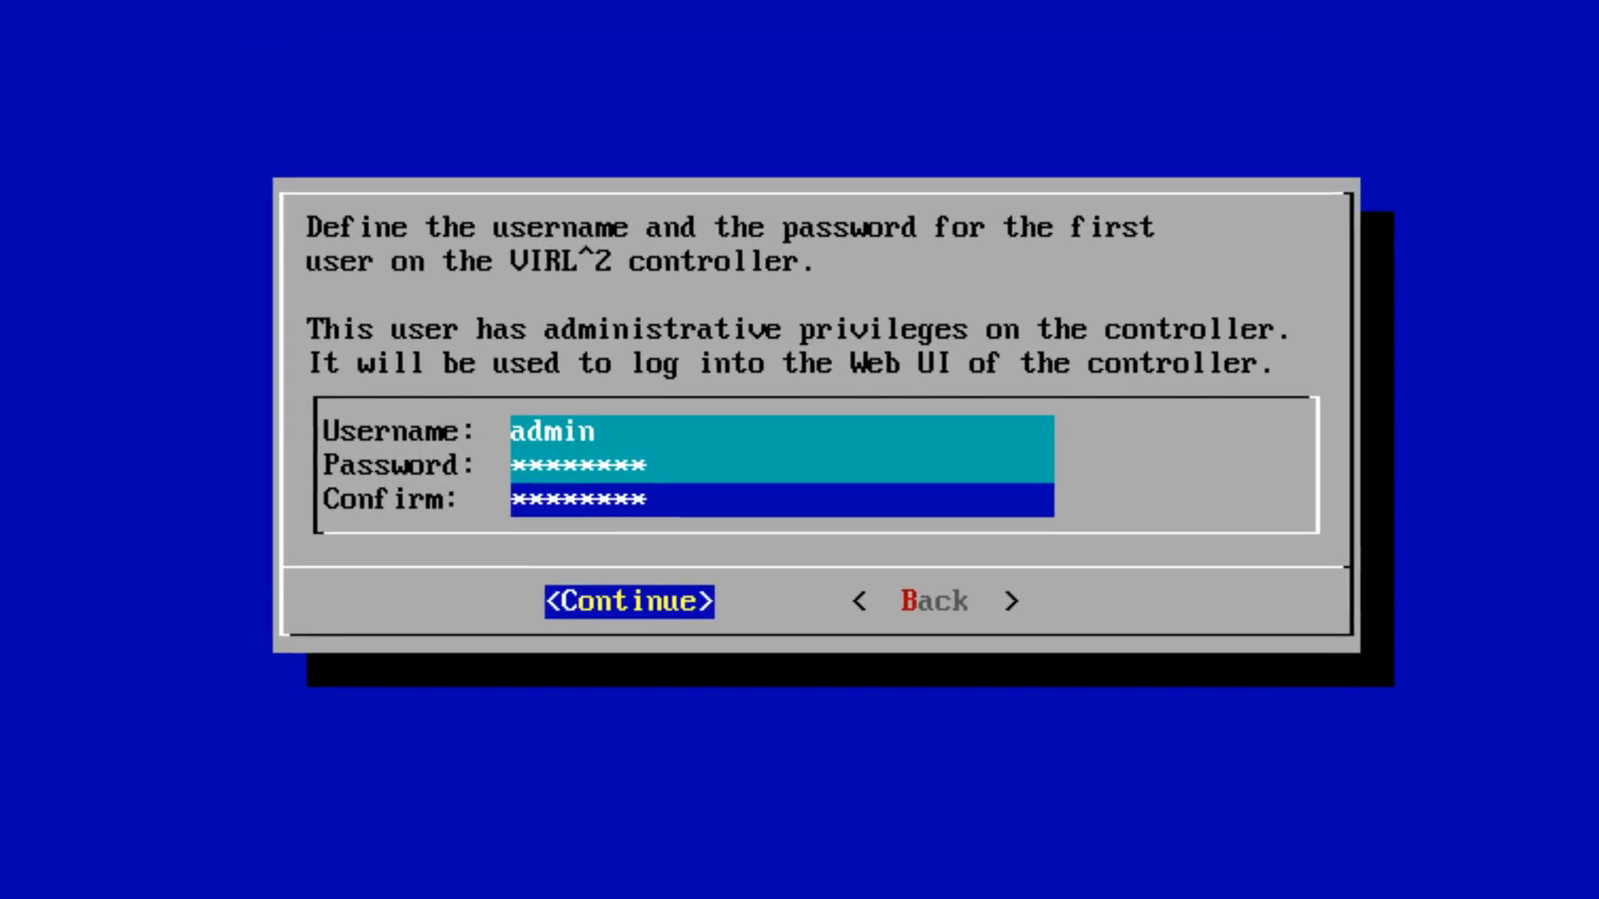
key(Return)
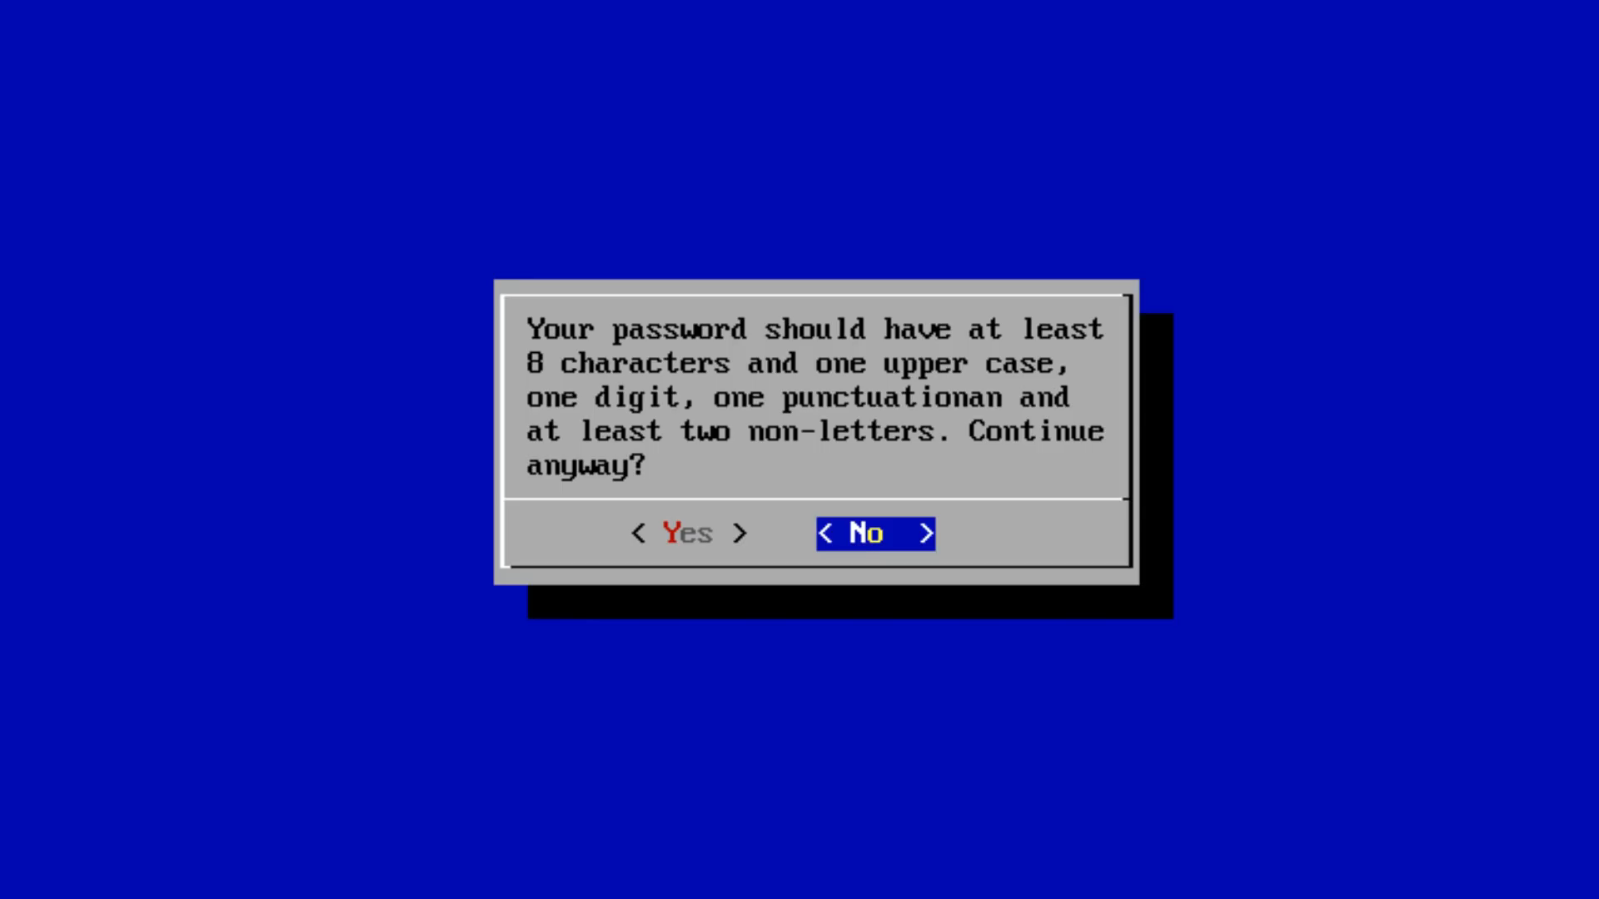
key(Left)
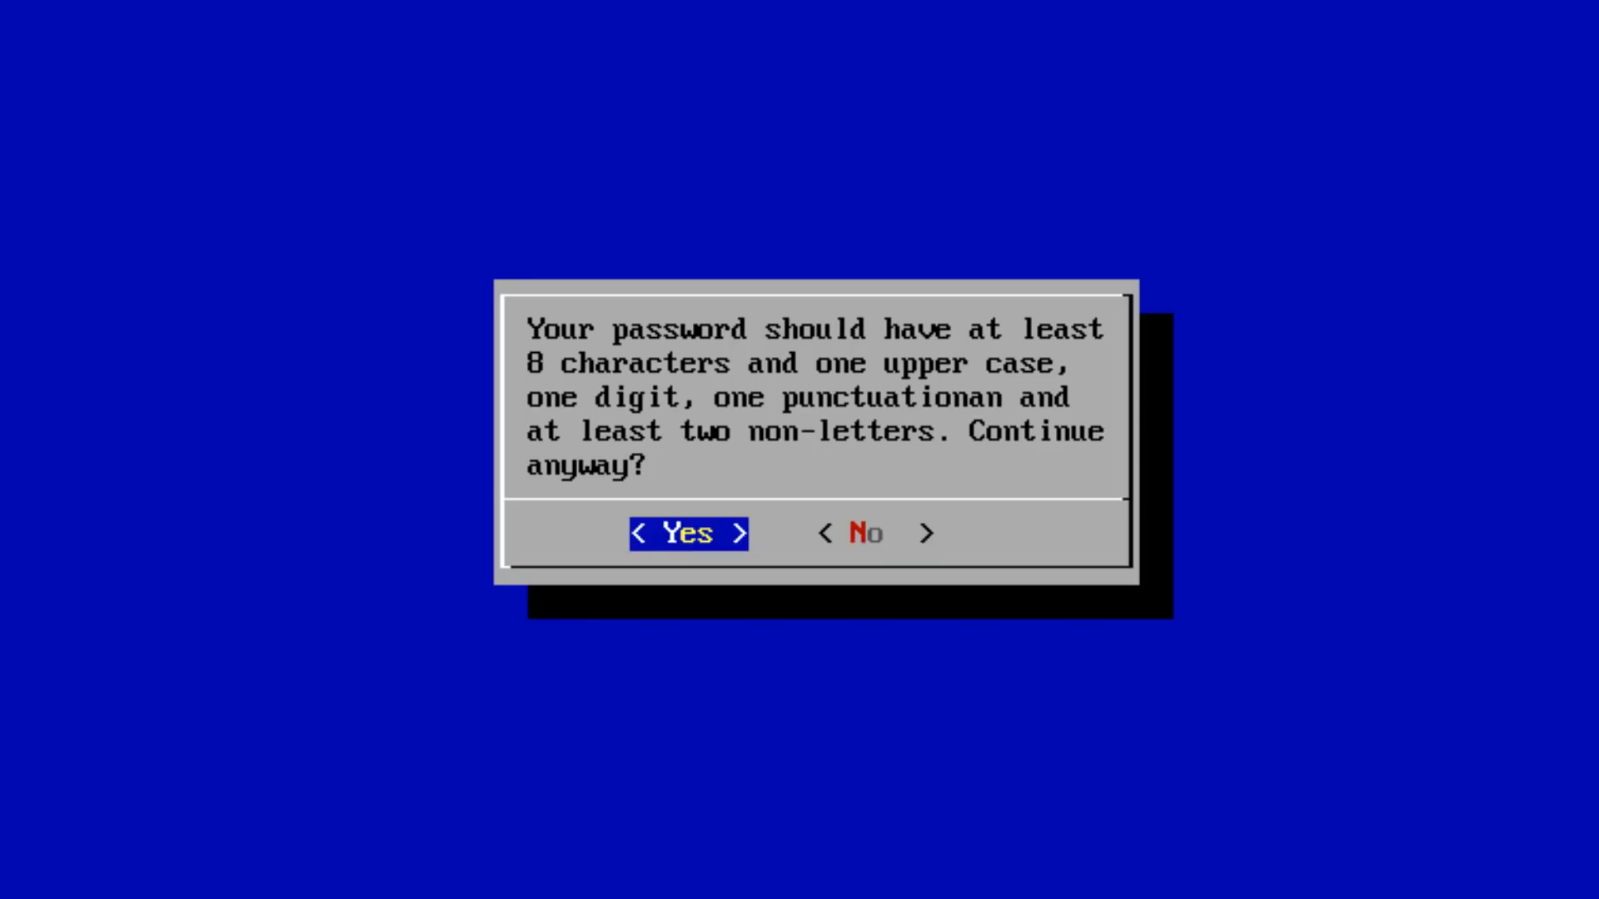
key(Return)
key(Left)
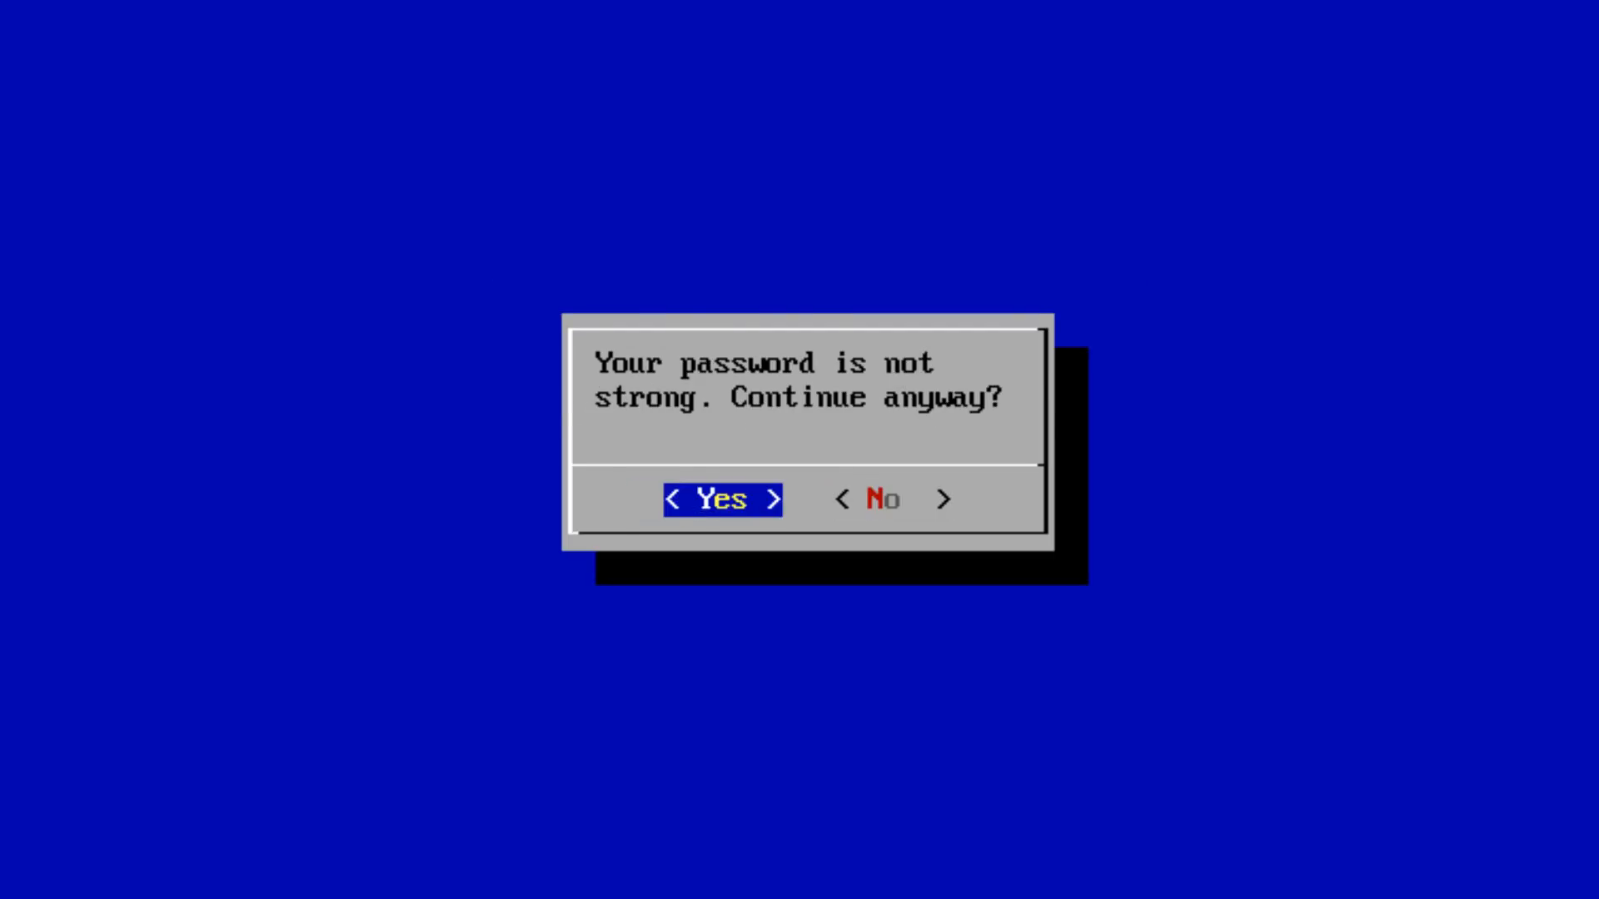
key(Return)
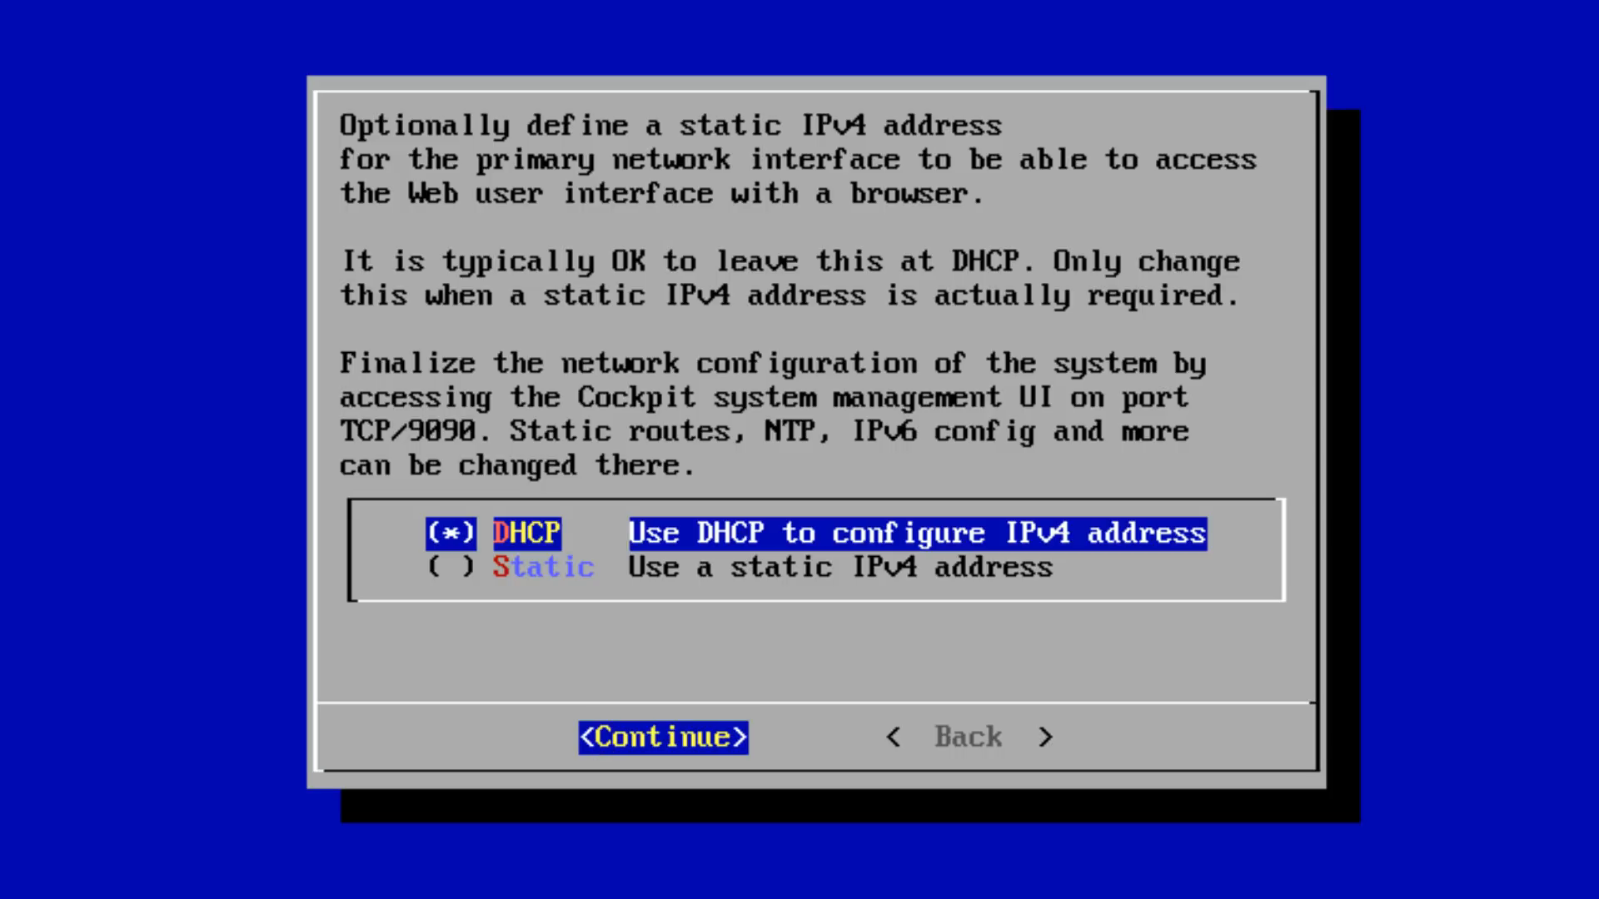
key(Return)
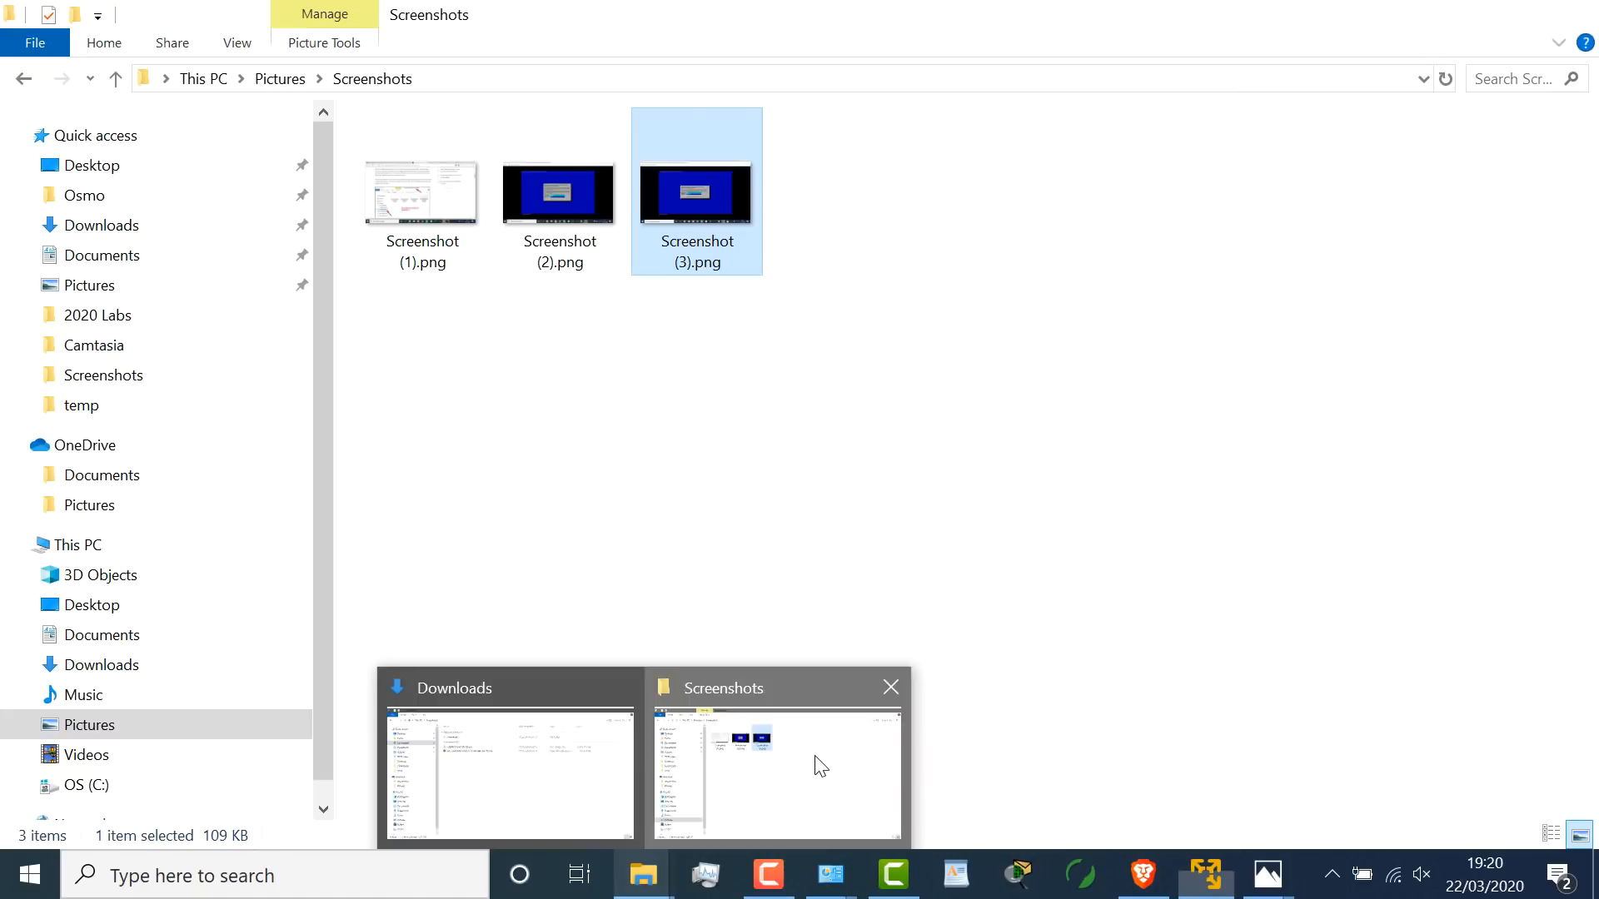
Check Screenshot (4).png of the configuration summary, and confirm the configuration to finish the initial system setup.
click(820, 766)
double_click(835, 217)
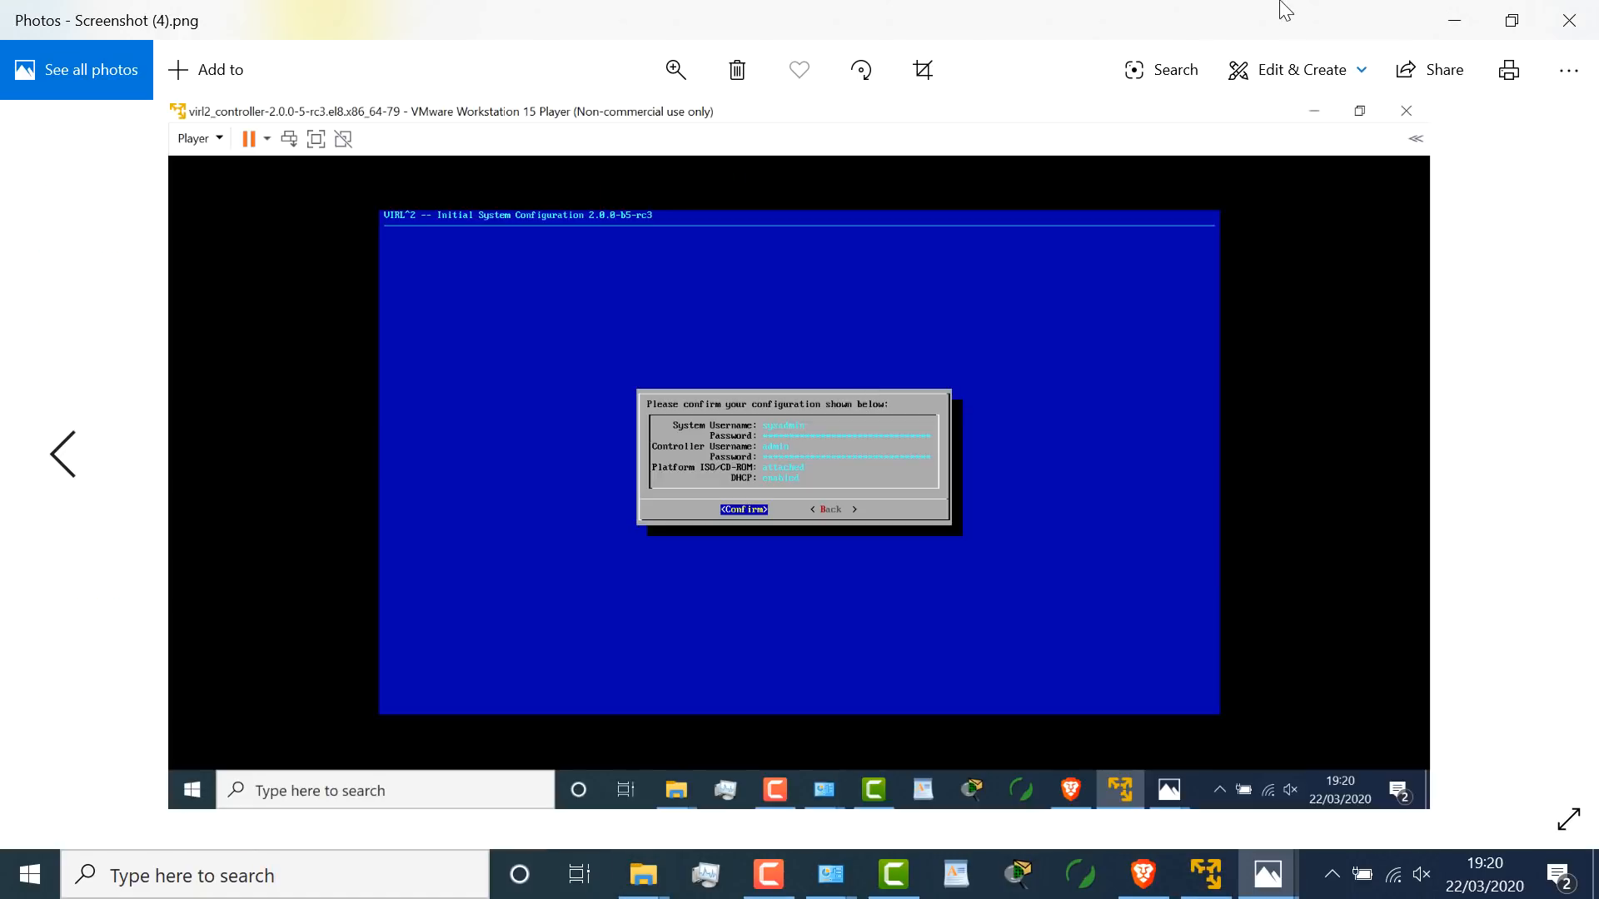
click(1455, 21)
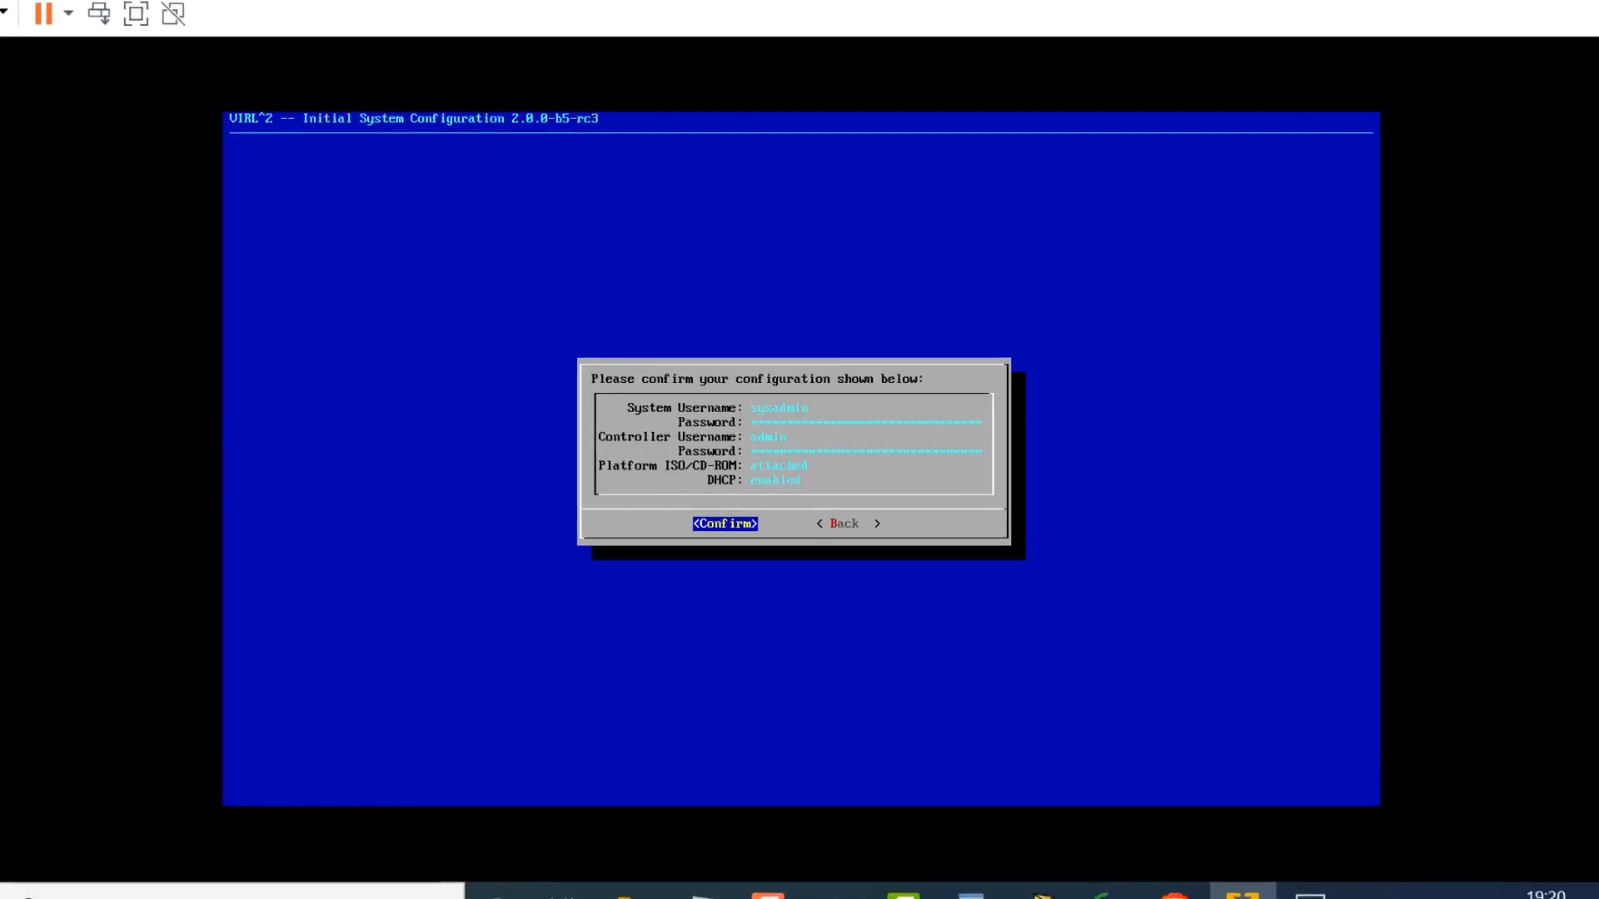
key(Return)
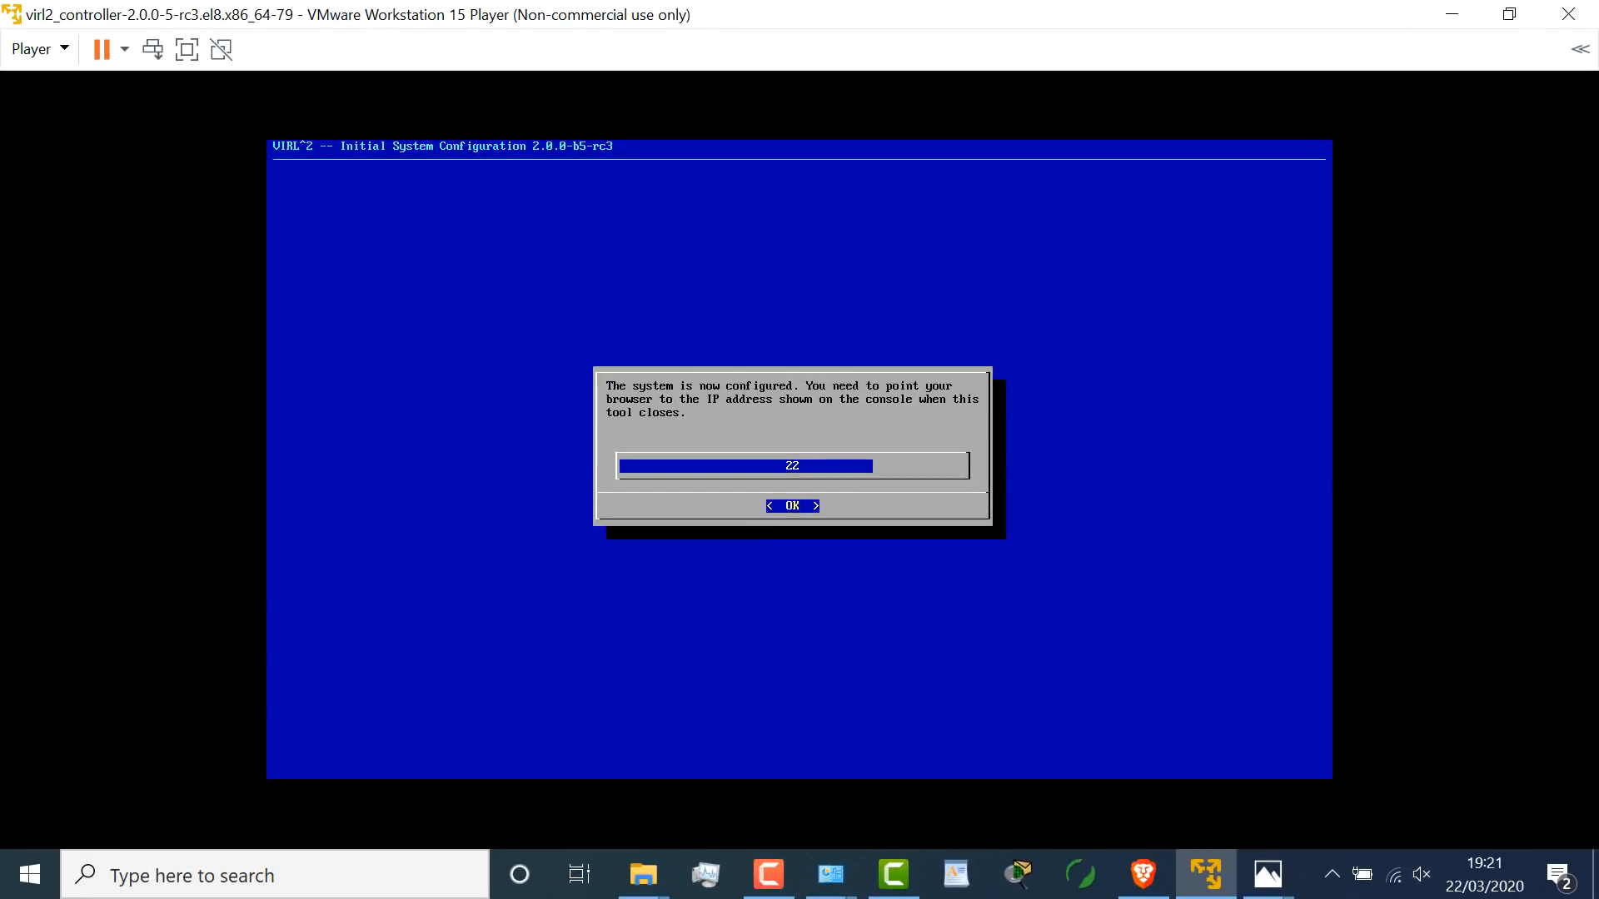
key(Return)
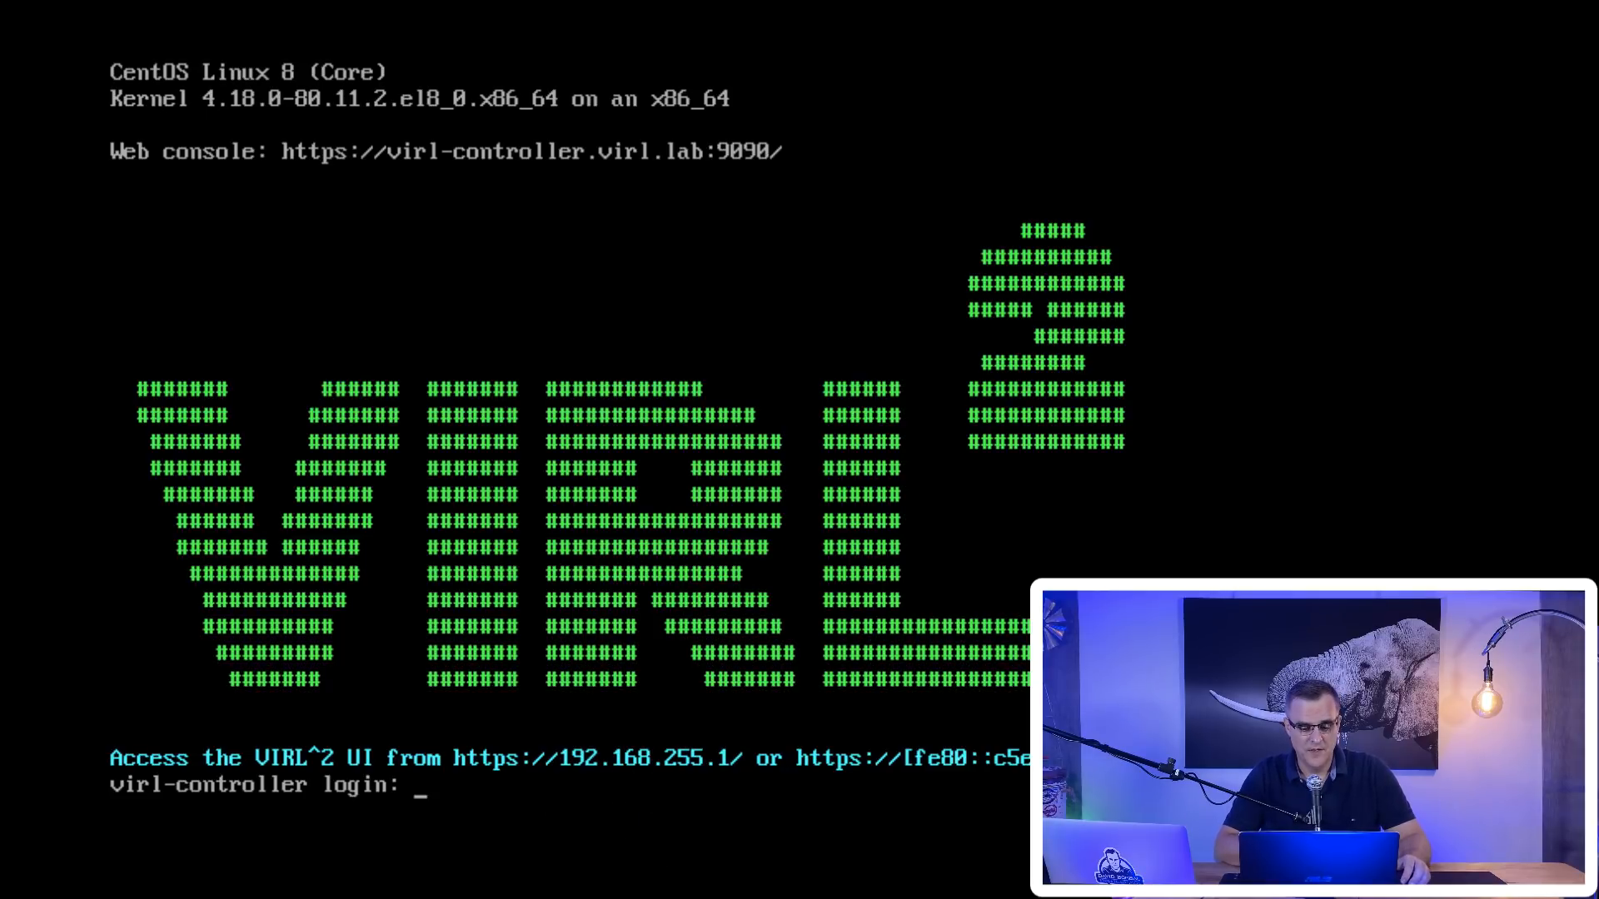
Open a Windows Command Prompt and ping the controller address 192.168.255.1, moving the prompt window clear of the virtual machine.
click(627, 796)
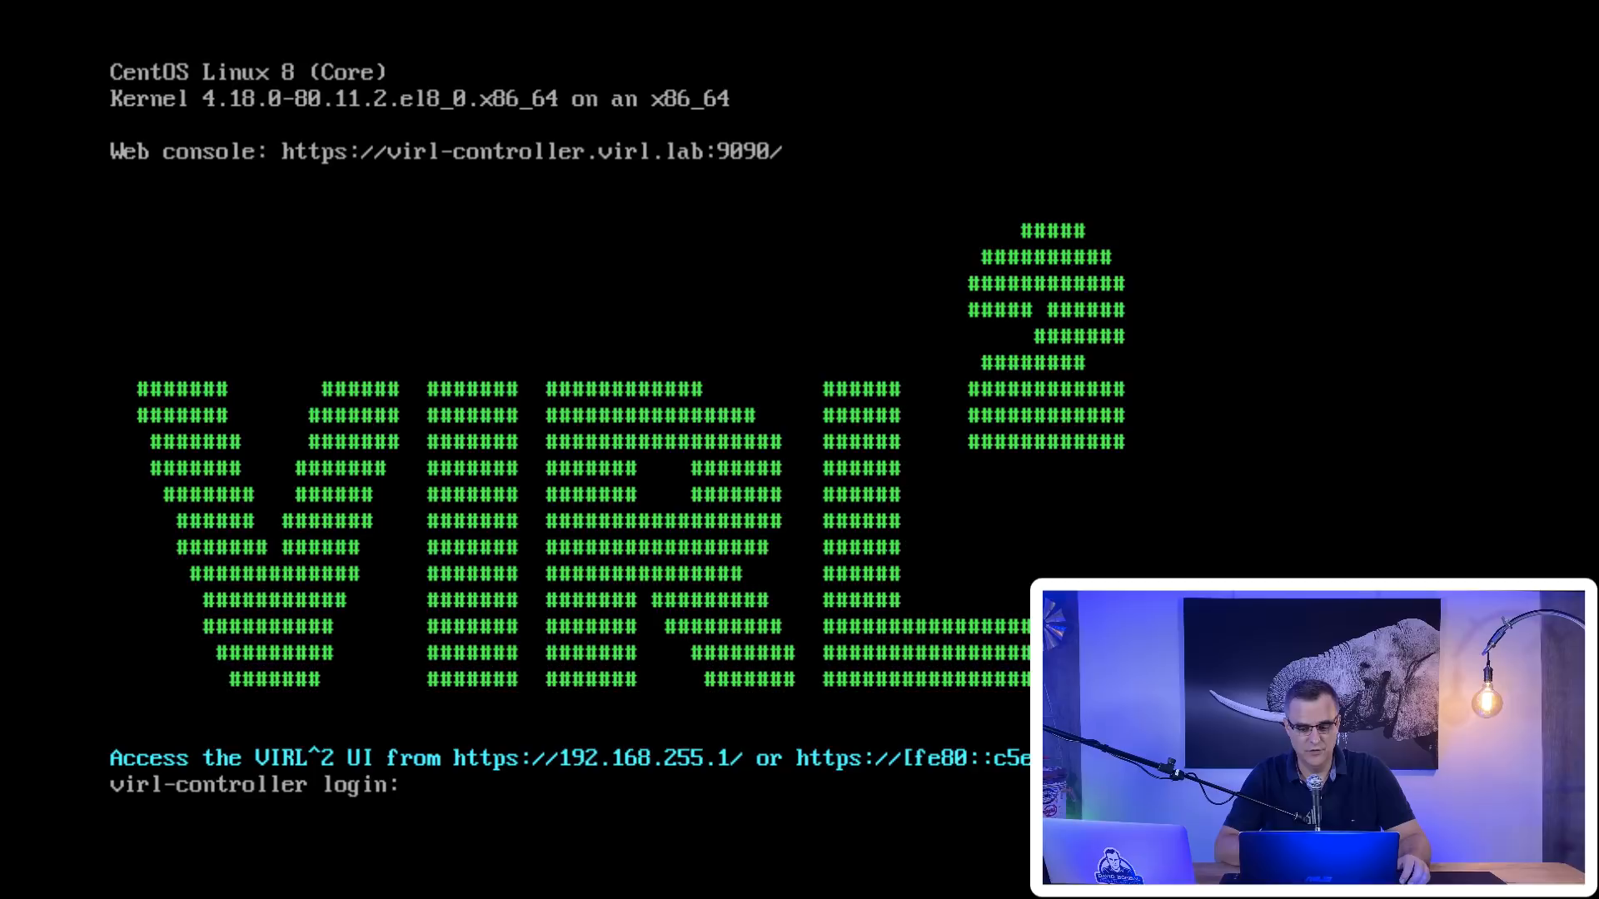
click(355, 867)
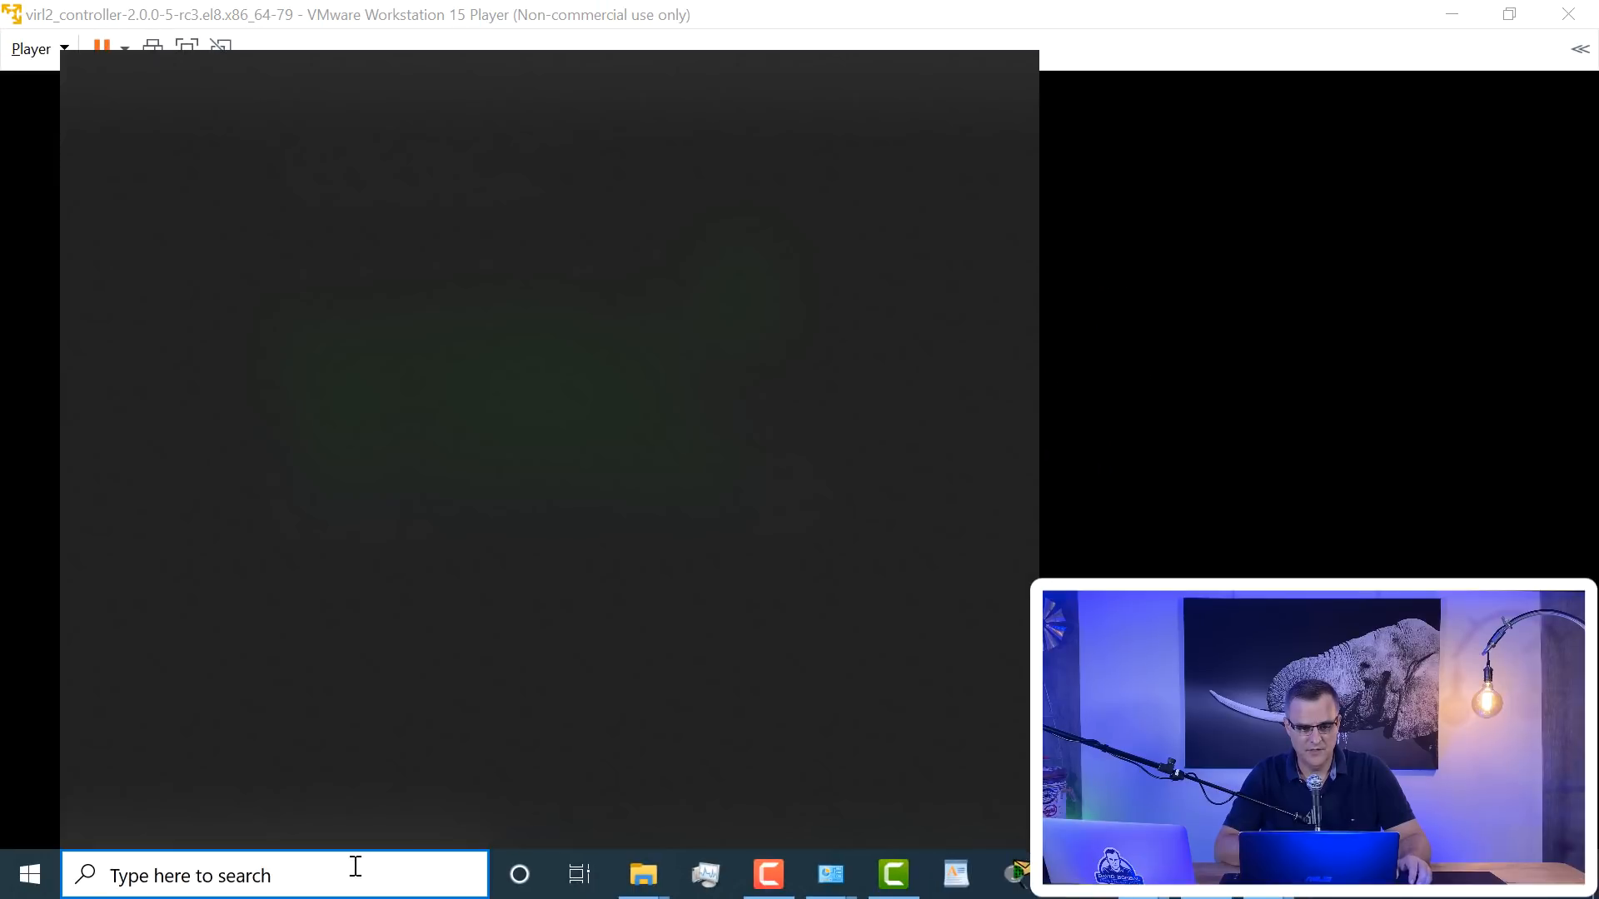
text(cmd)
key(Return)
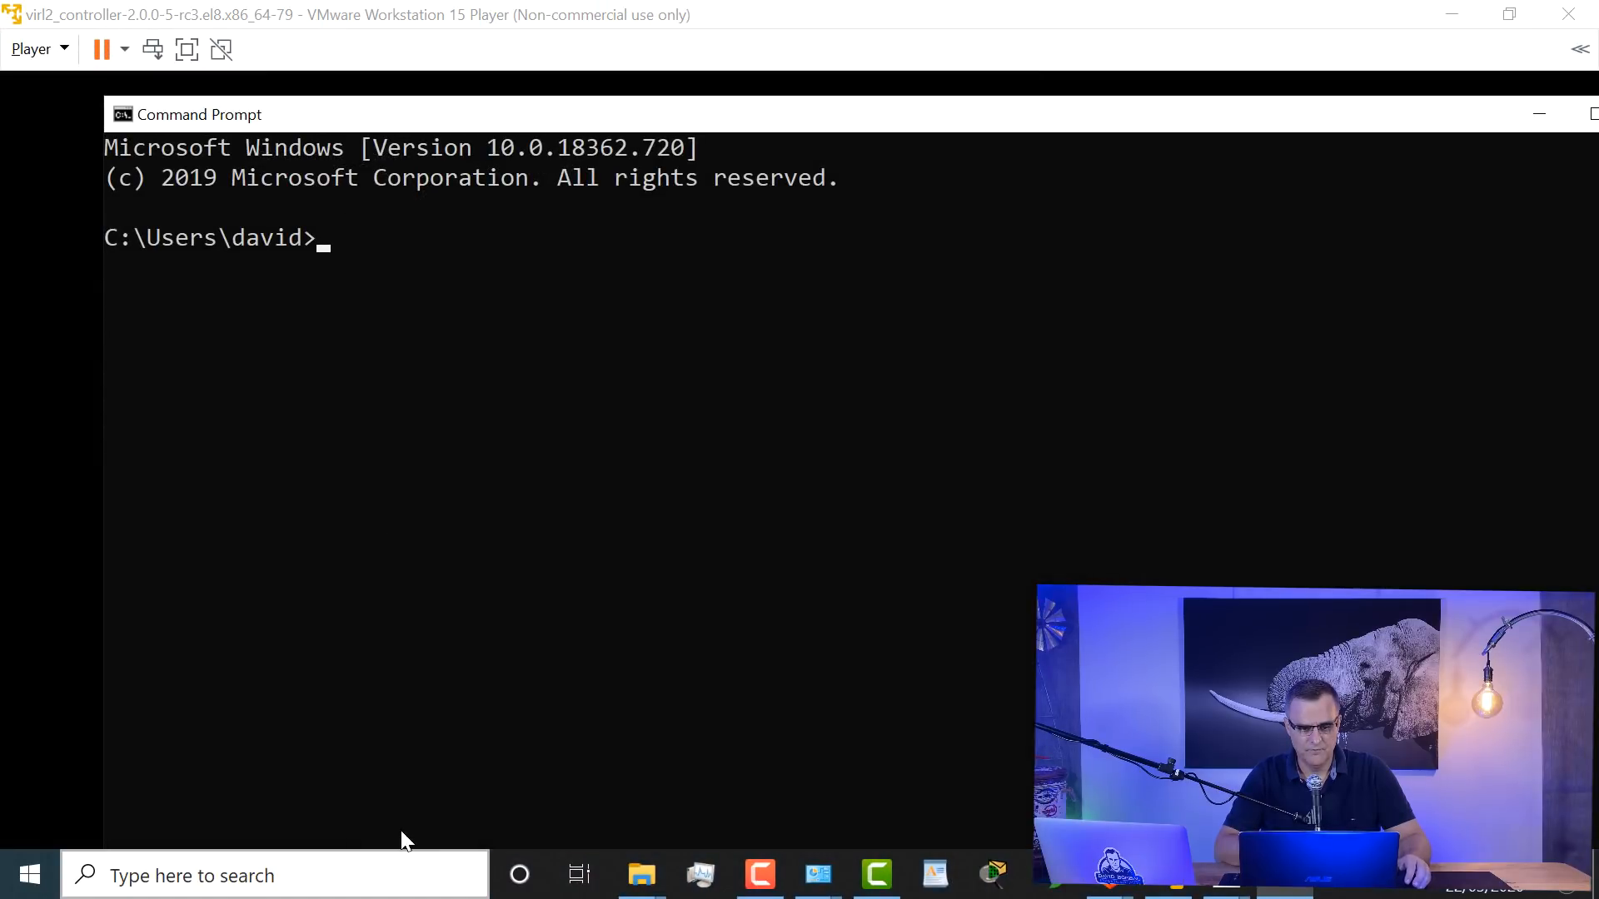
text(ping 1921.68)
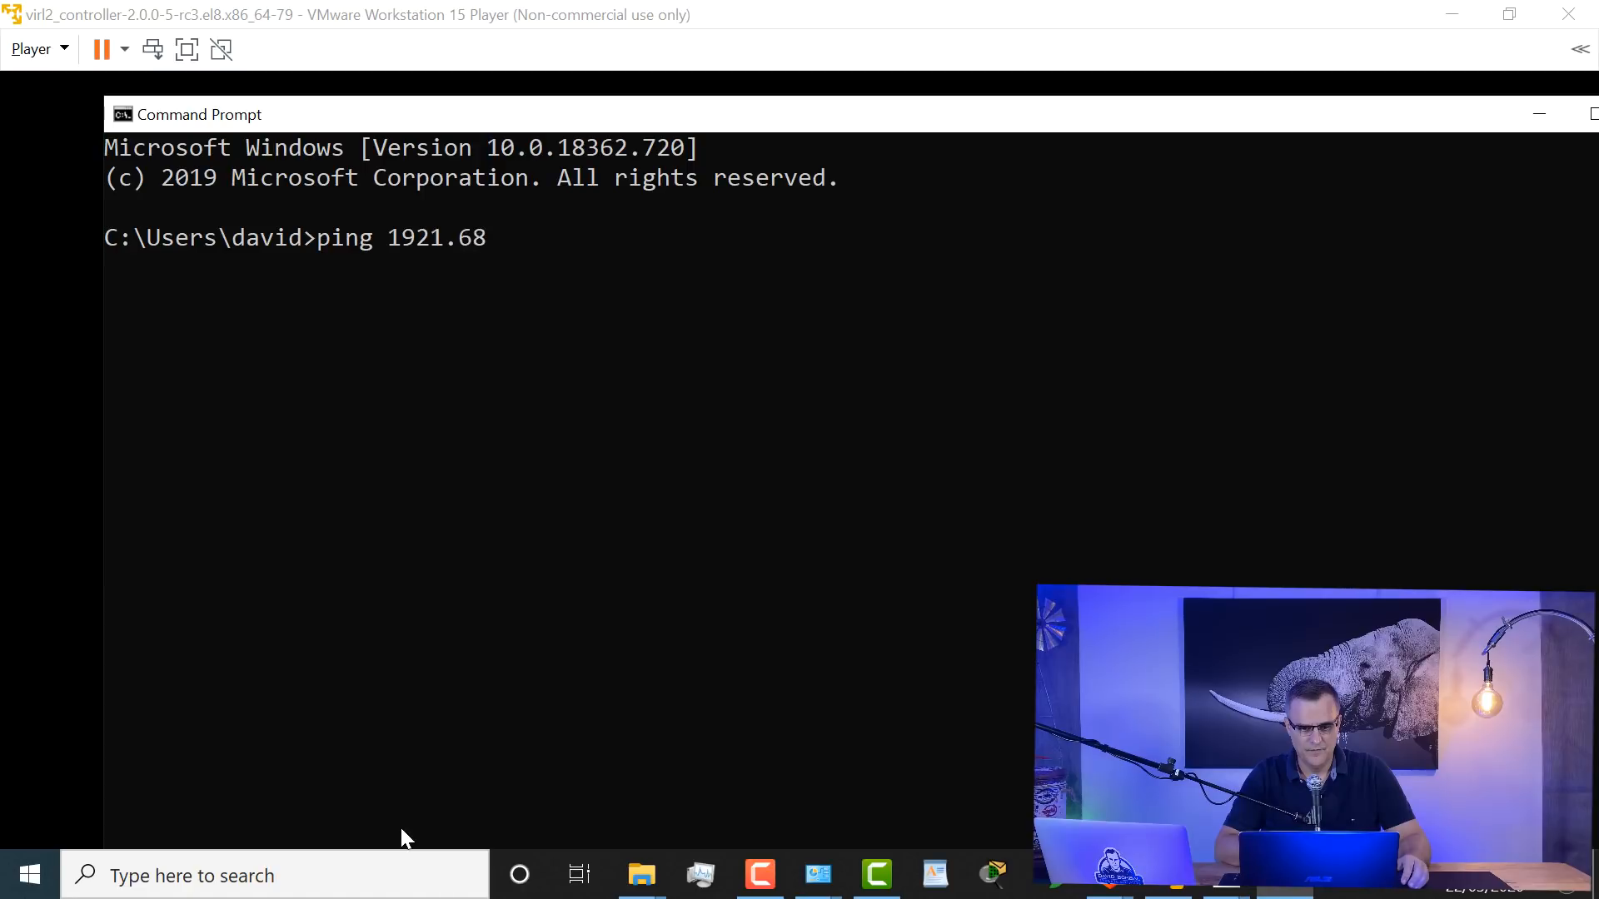
key(BackSpace)
key(BackSpace)
key(BackSpace)
key(BackSpace)
text(.168.255.)
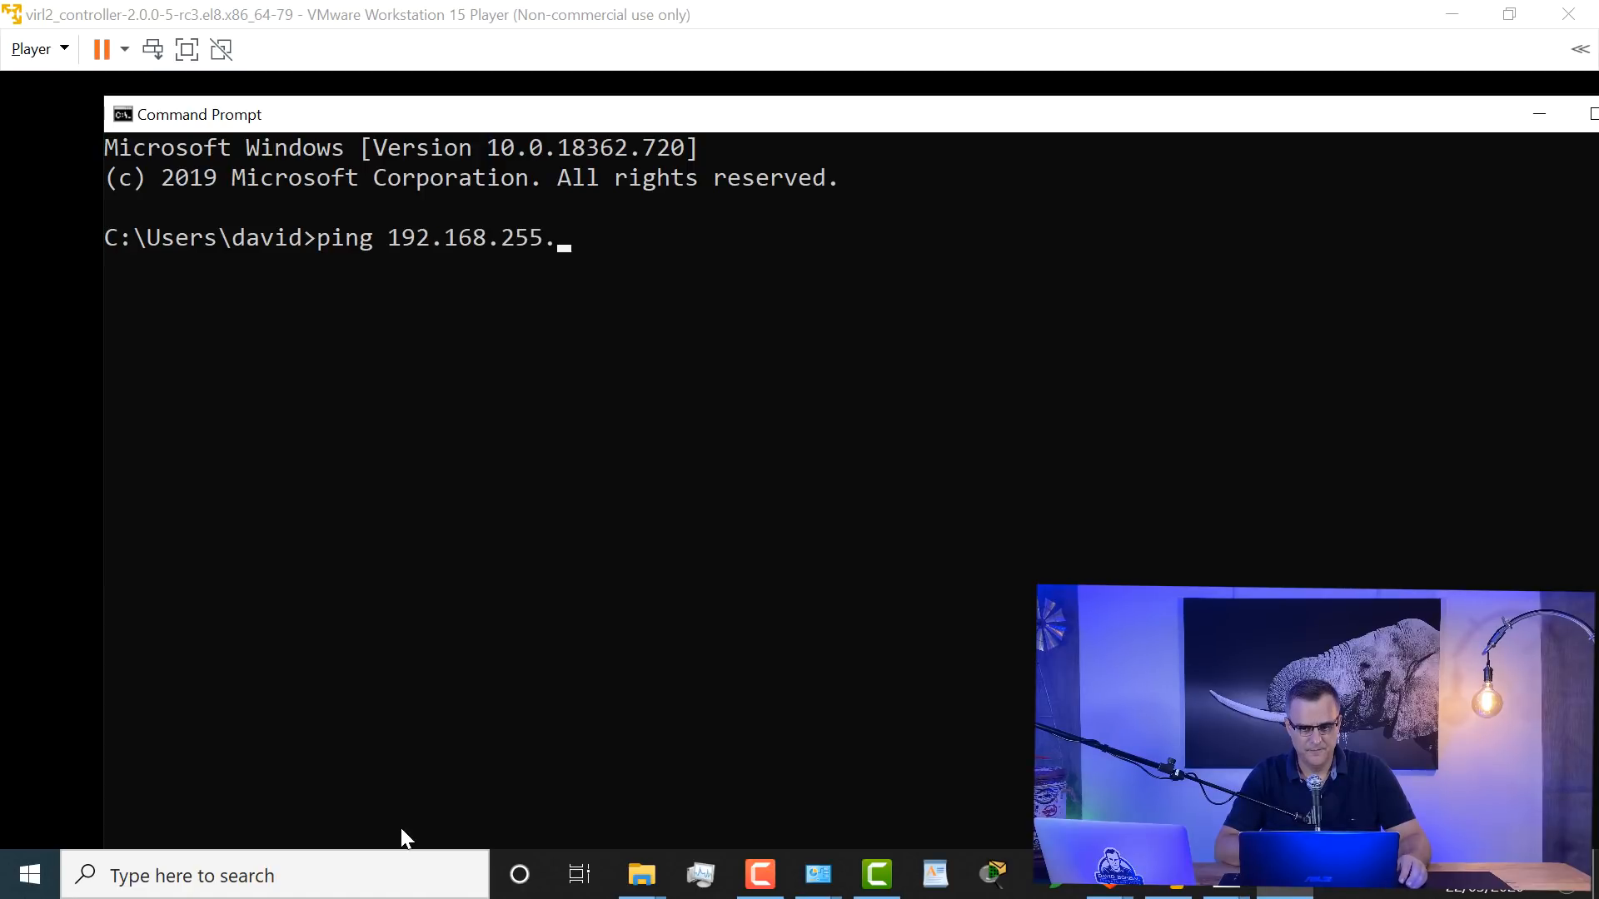
text(1)
key(Return)
drag(646, 113, 620, 259)
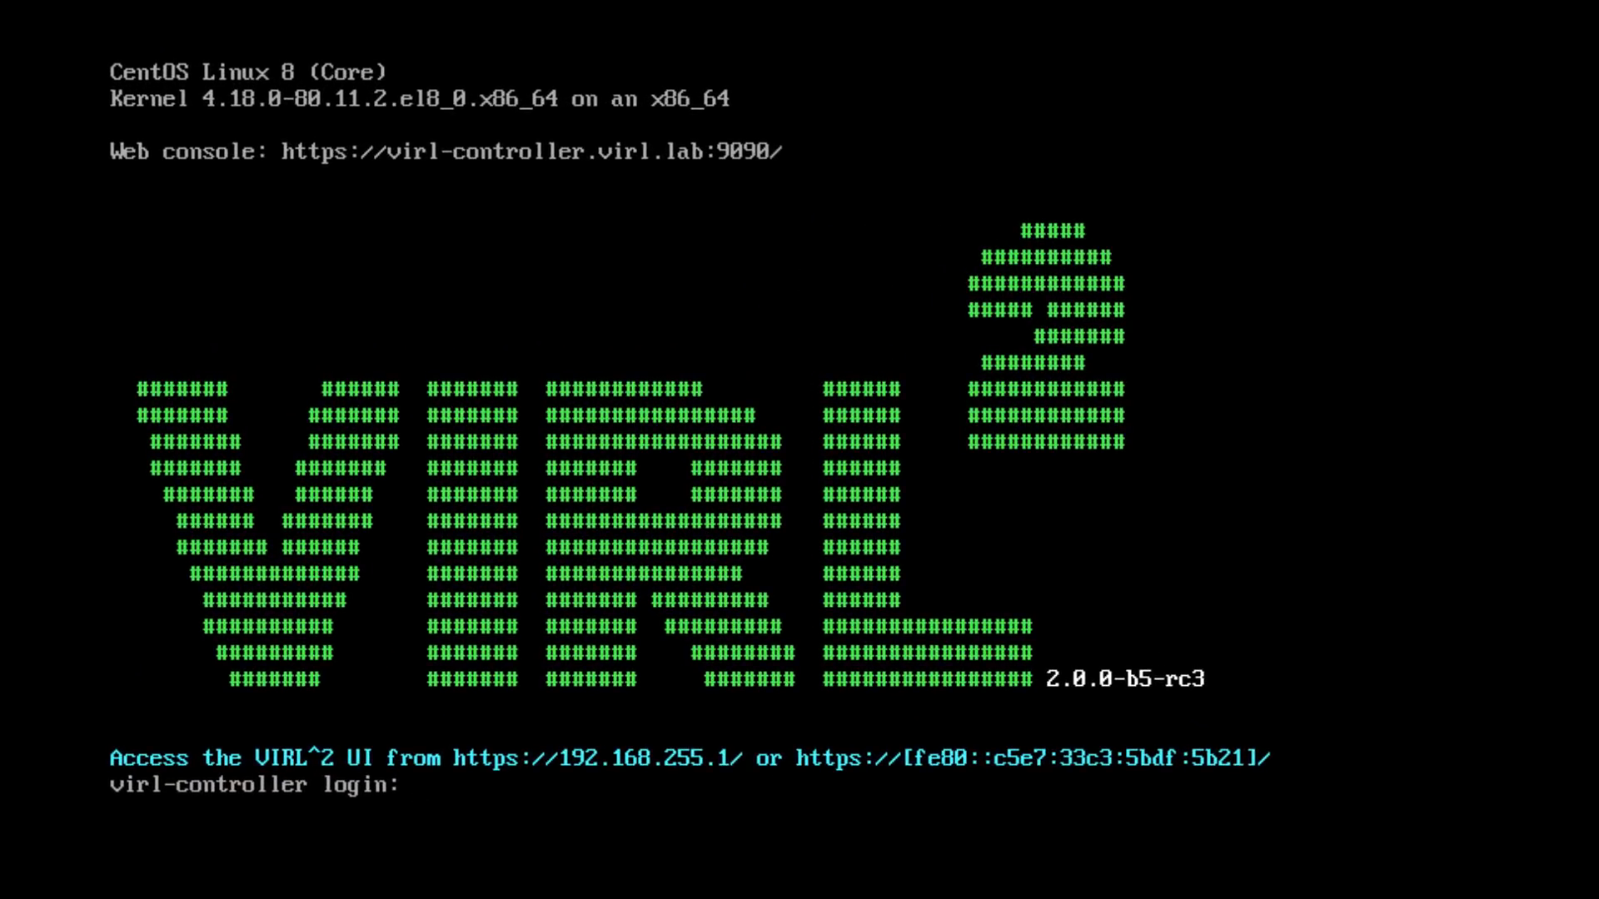
Log in to the controller console as sysadmin with the account password.
text(sysadmin)
key(Return)
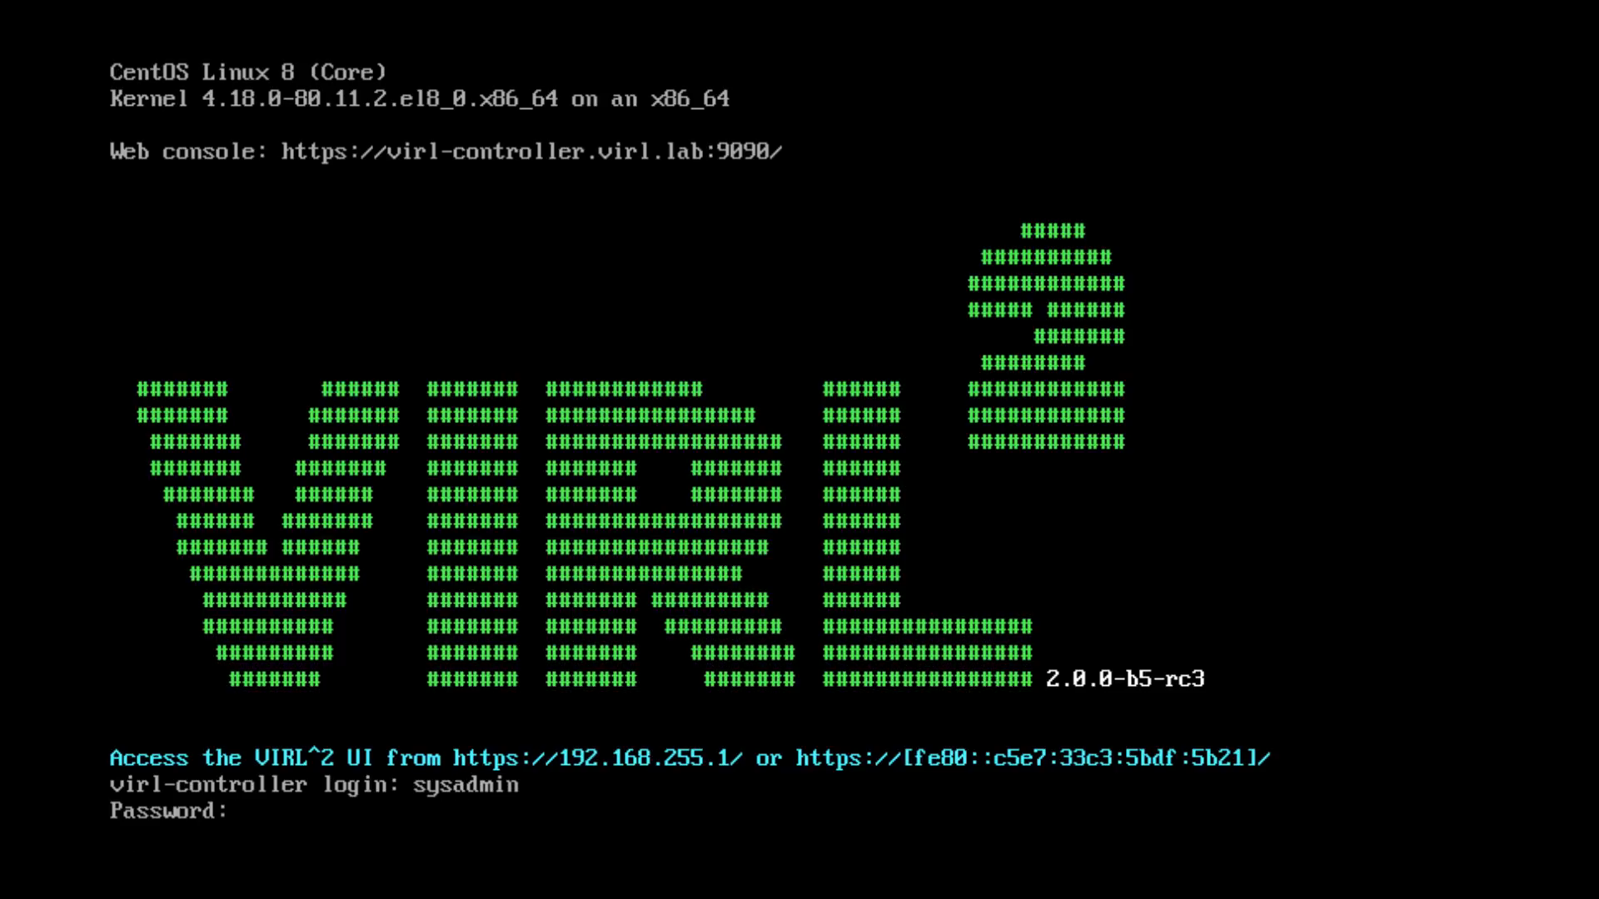
key(Return)
List the controller's network interfaces and addresses with ip addr.
text(i)
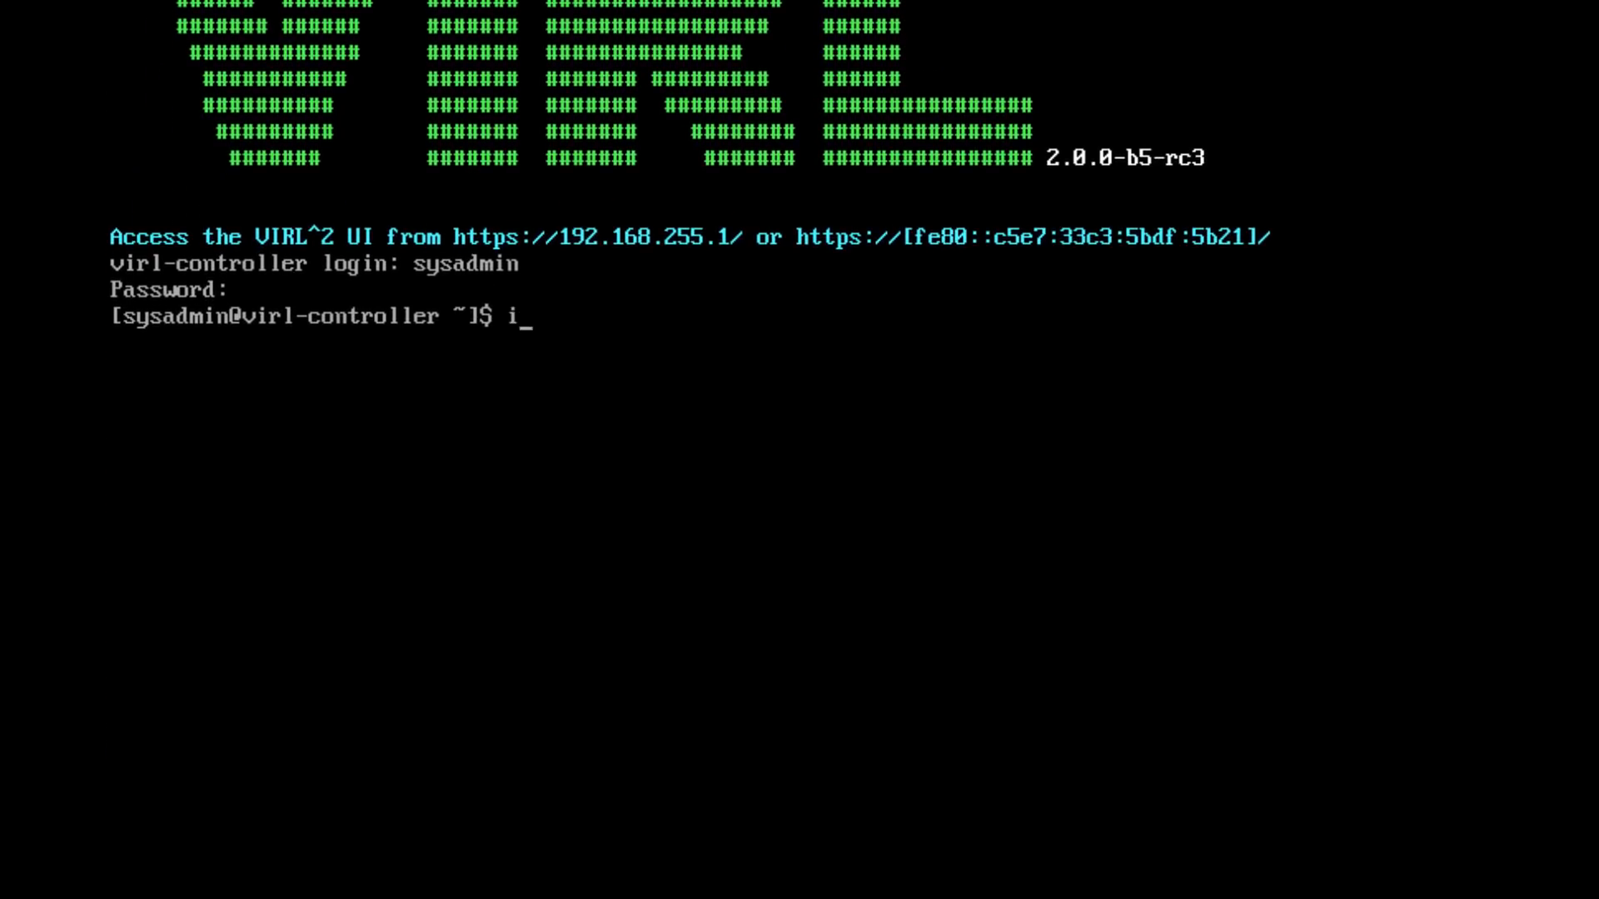
text(p af)
text(dr)
key(Return)
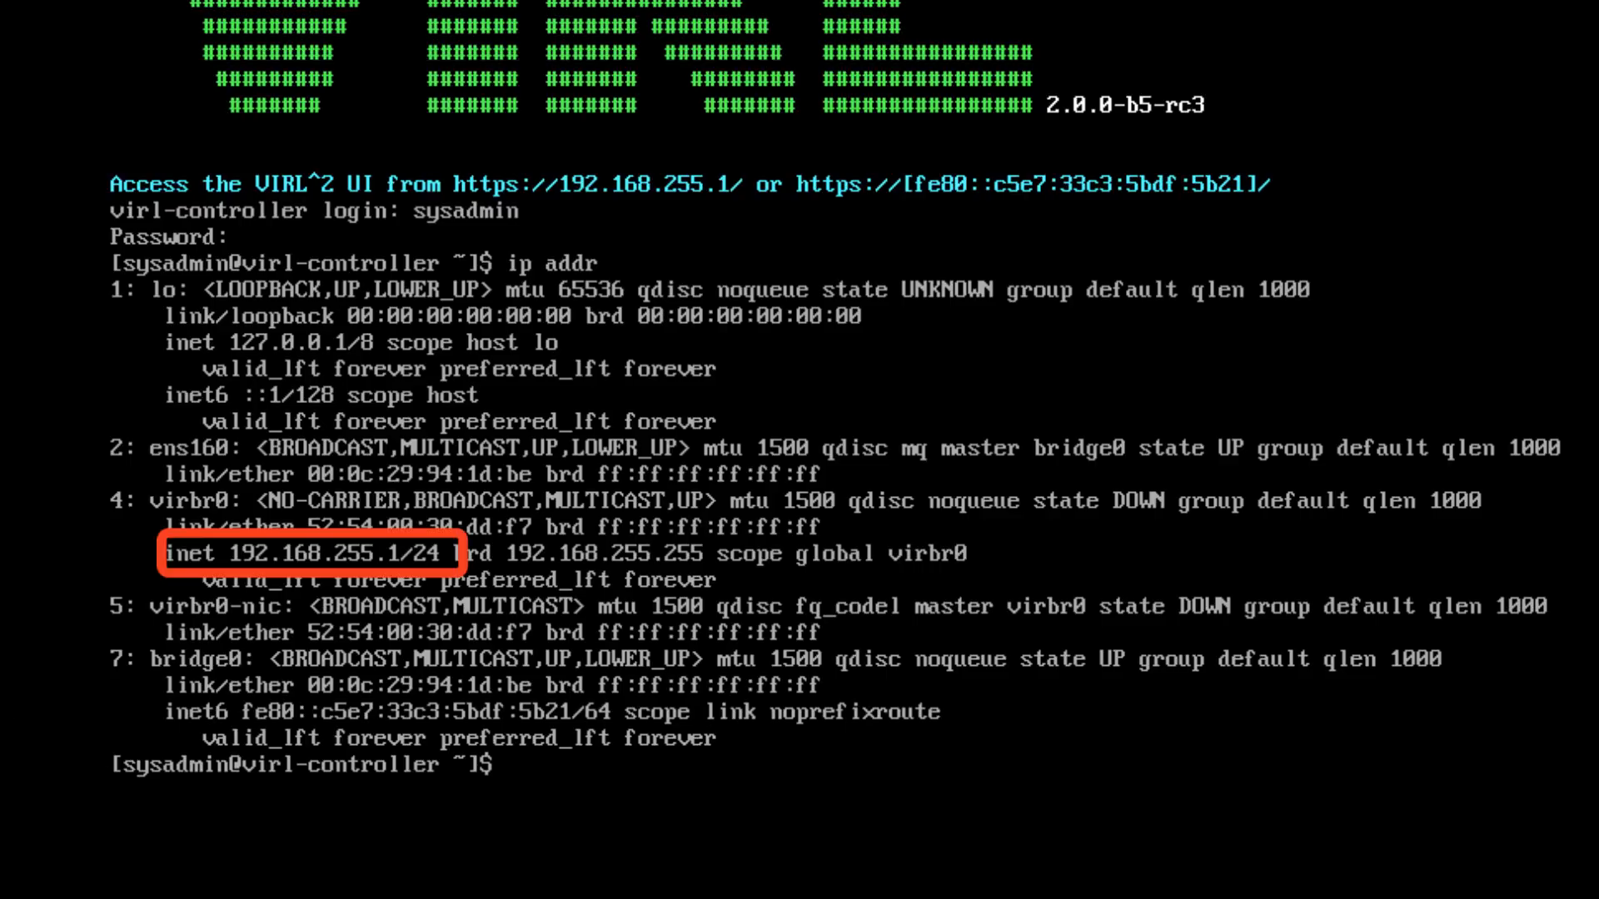
Shut down the controller immediately with shutdown -h now.
text(shut)
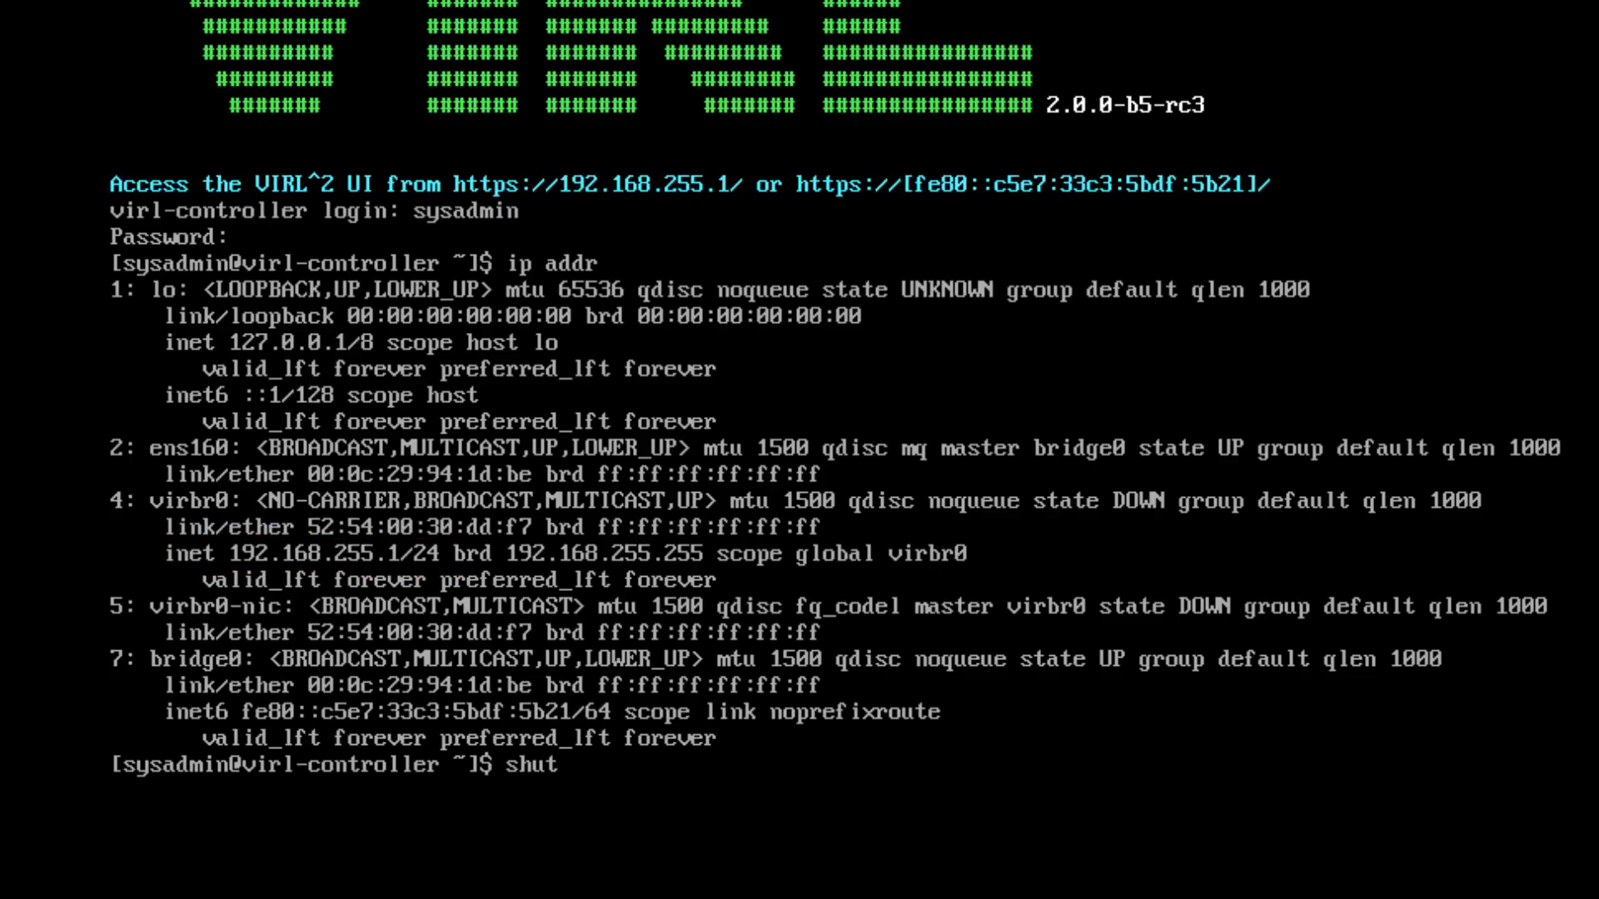
text(down -h now)
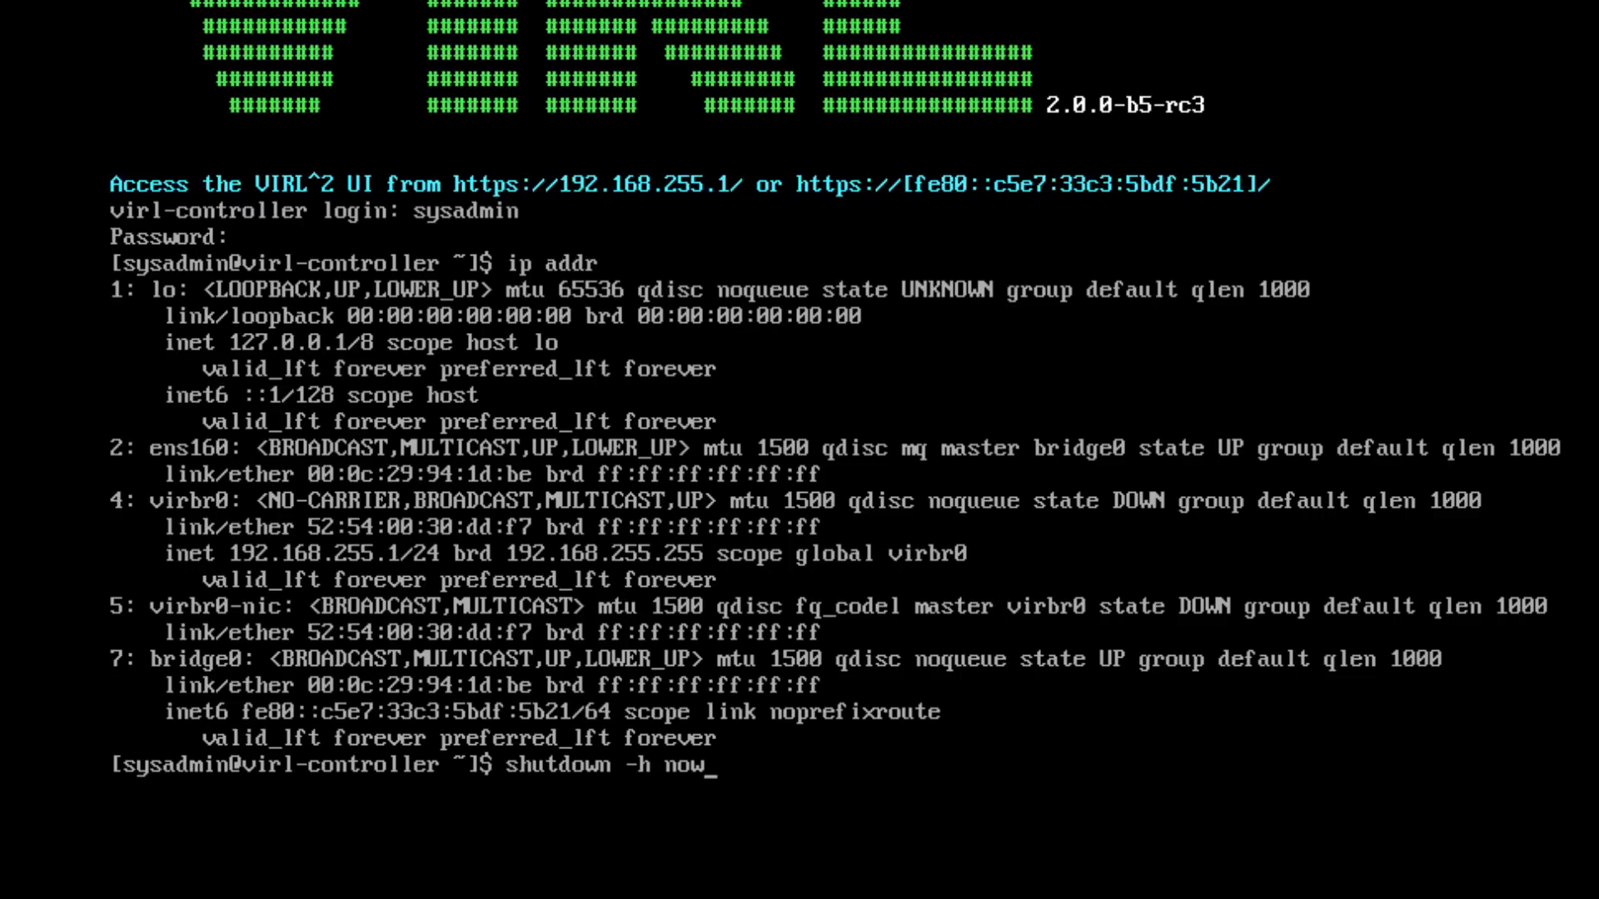
key(Return)
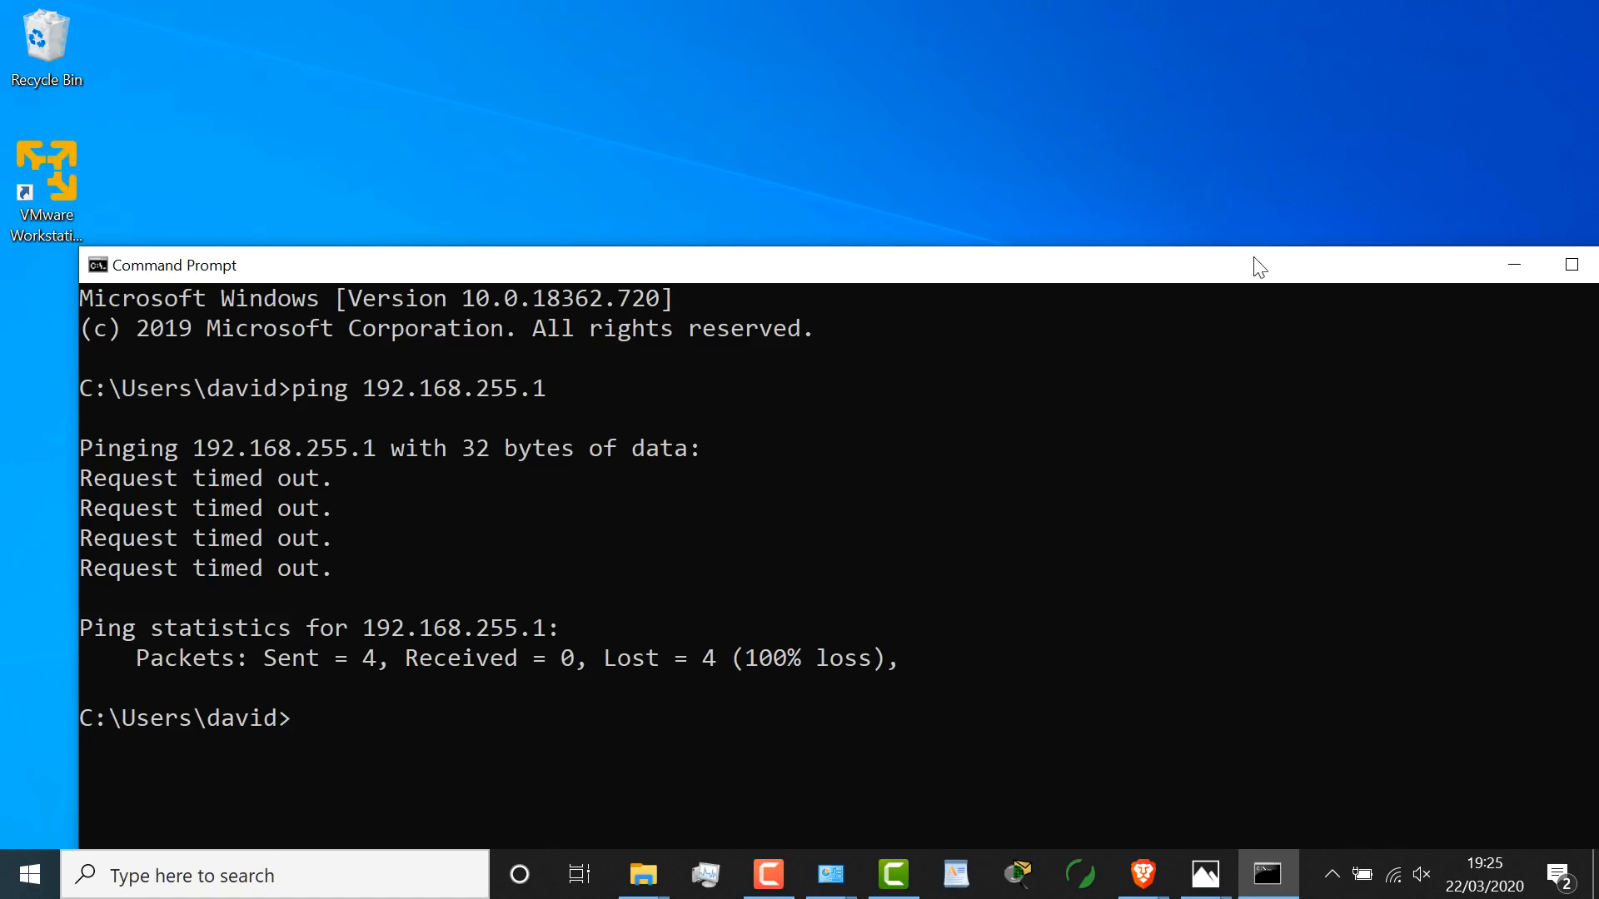
Reopen VMware Workstation 15 Player maximized and open the settings of the virl2_controller-2.0.0-5-rc3.el8.x86_64-79 virtual machine.
double_click(81, 157)
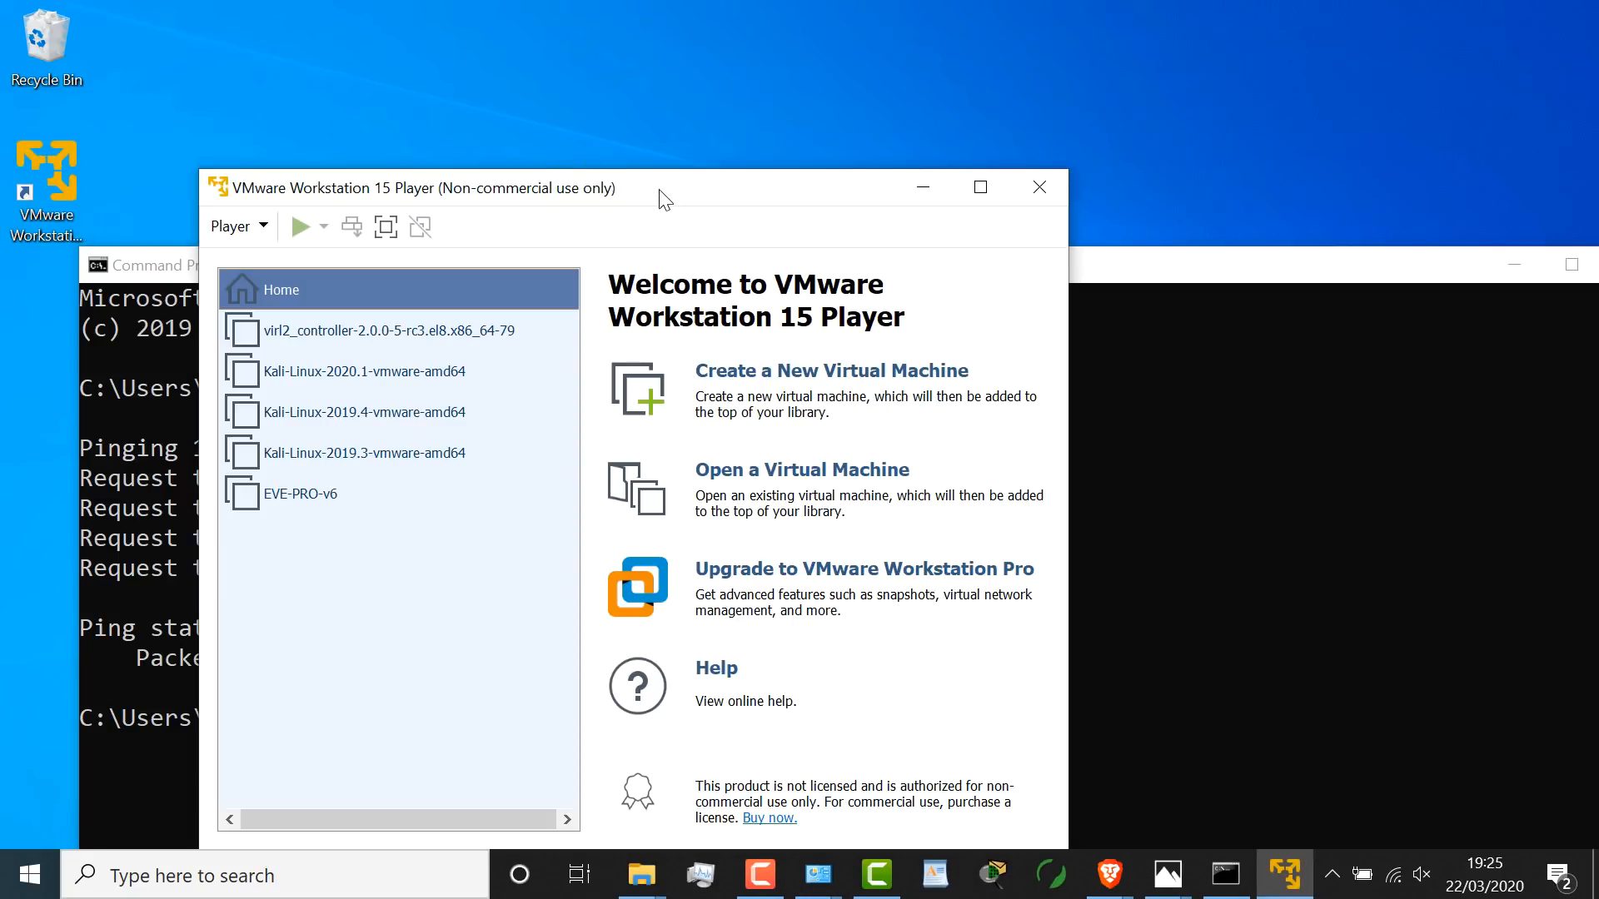
double_click(664, 200)
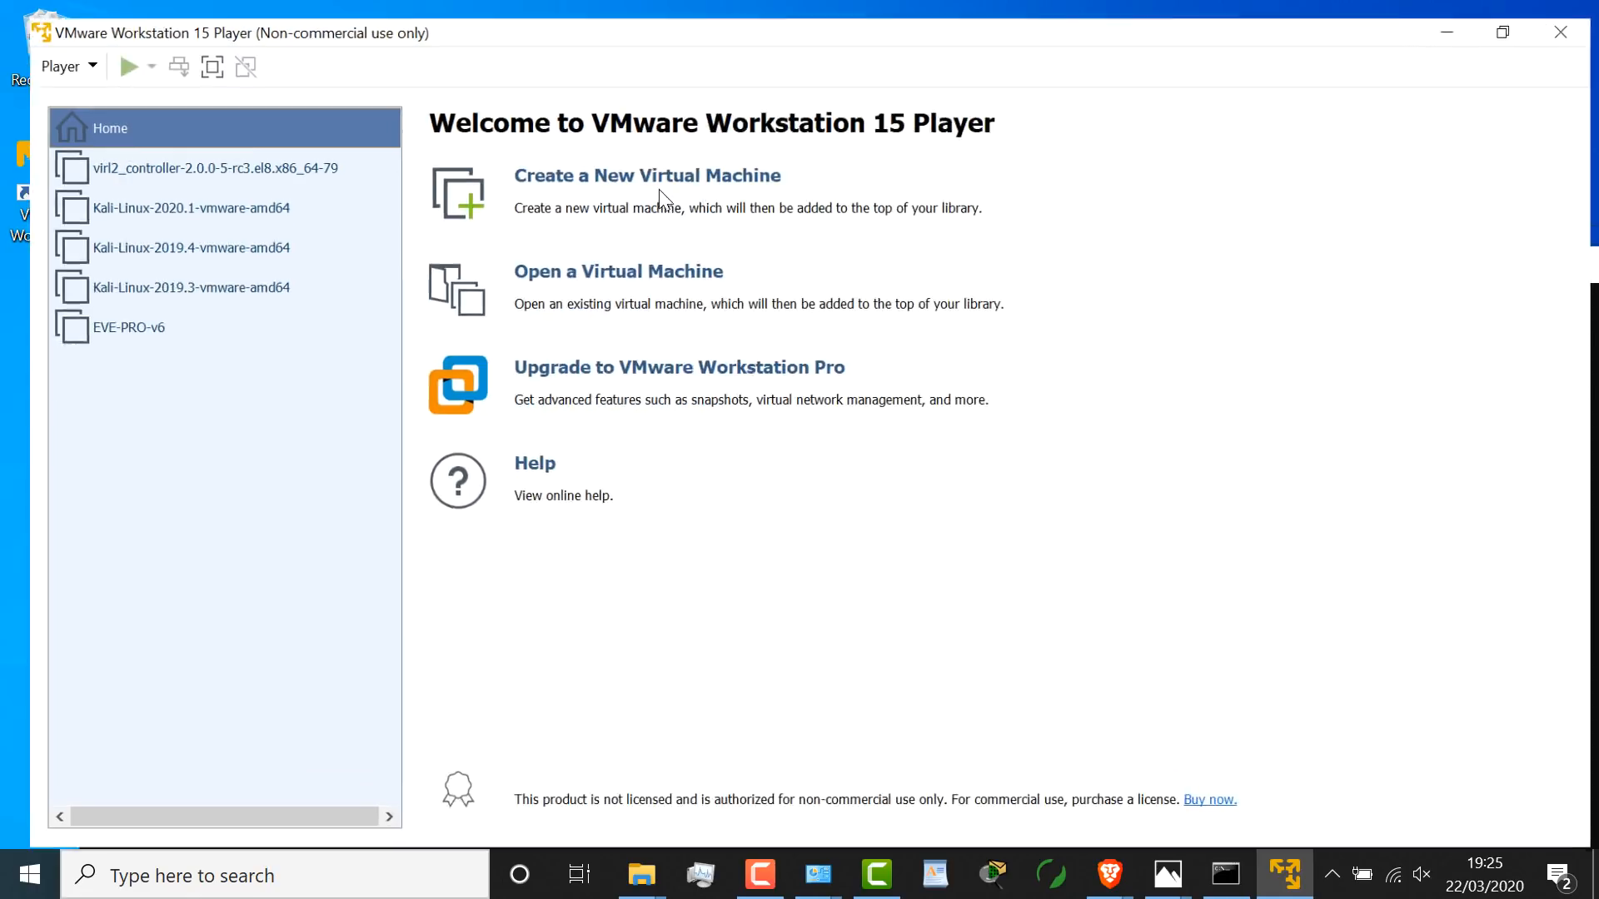
click(127, 154)
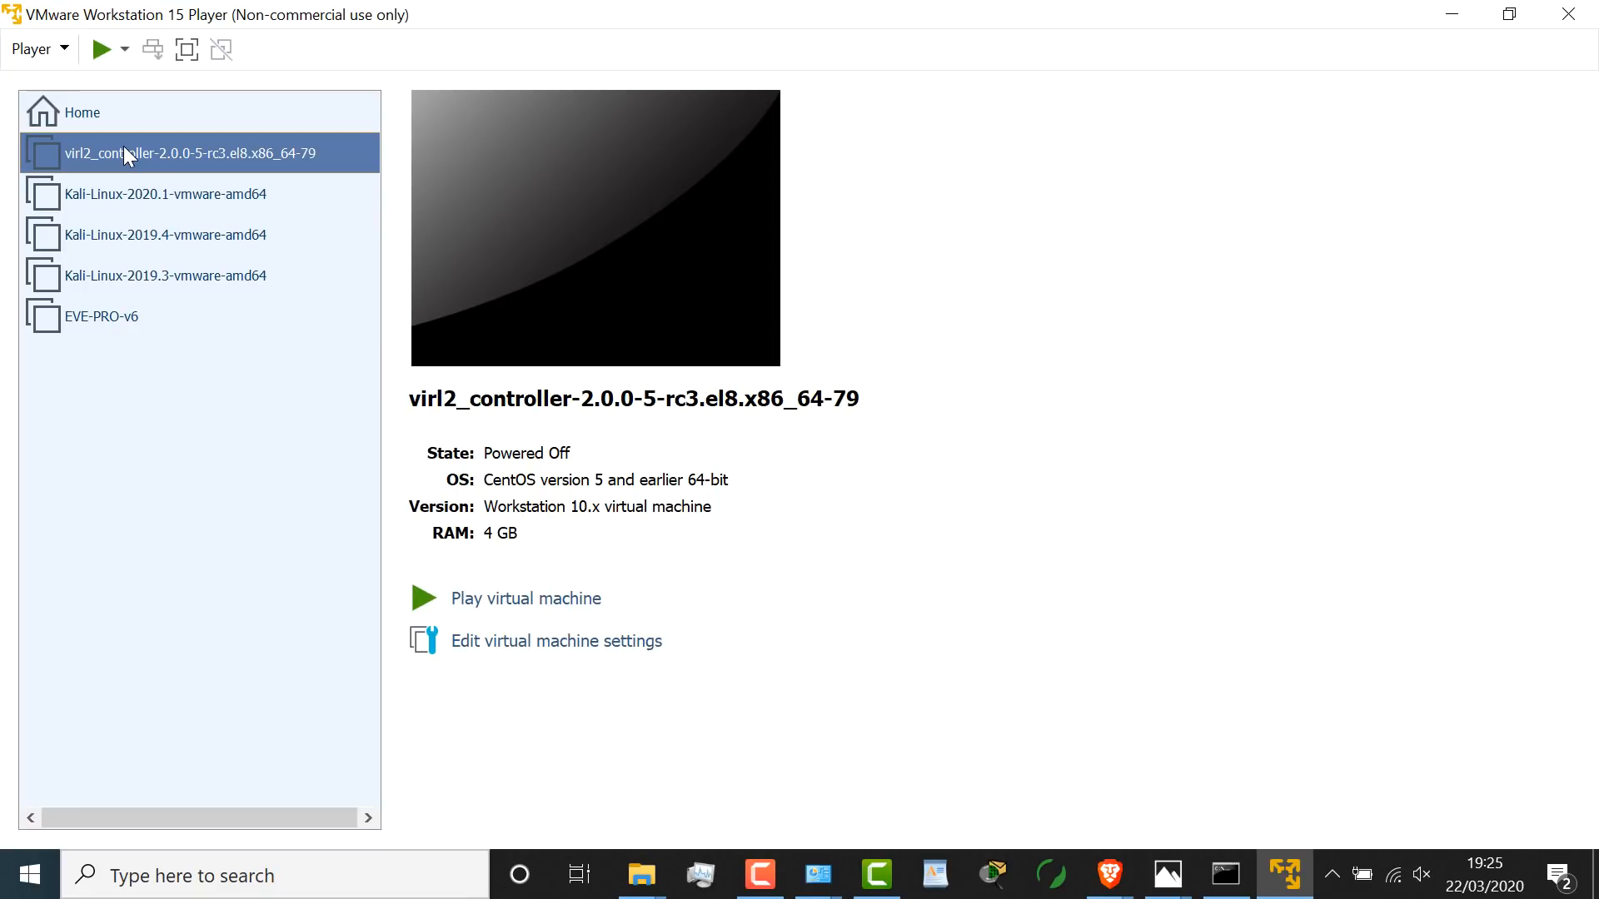
right_click(123, 147)
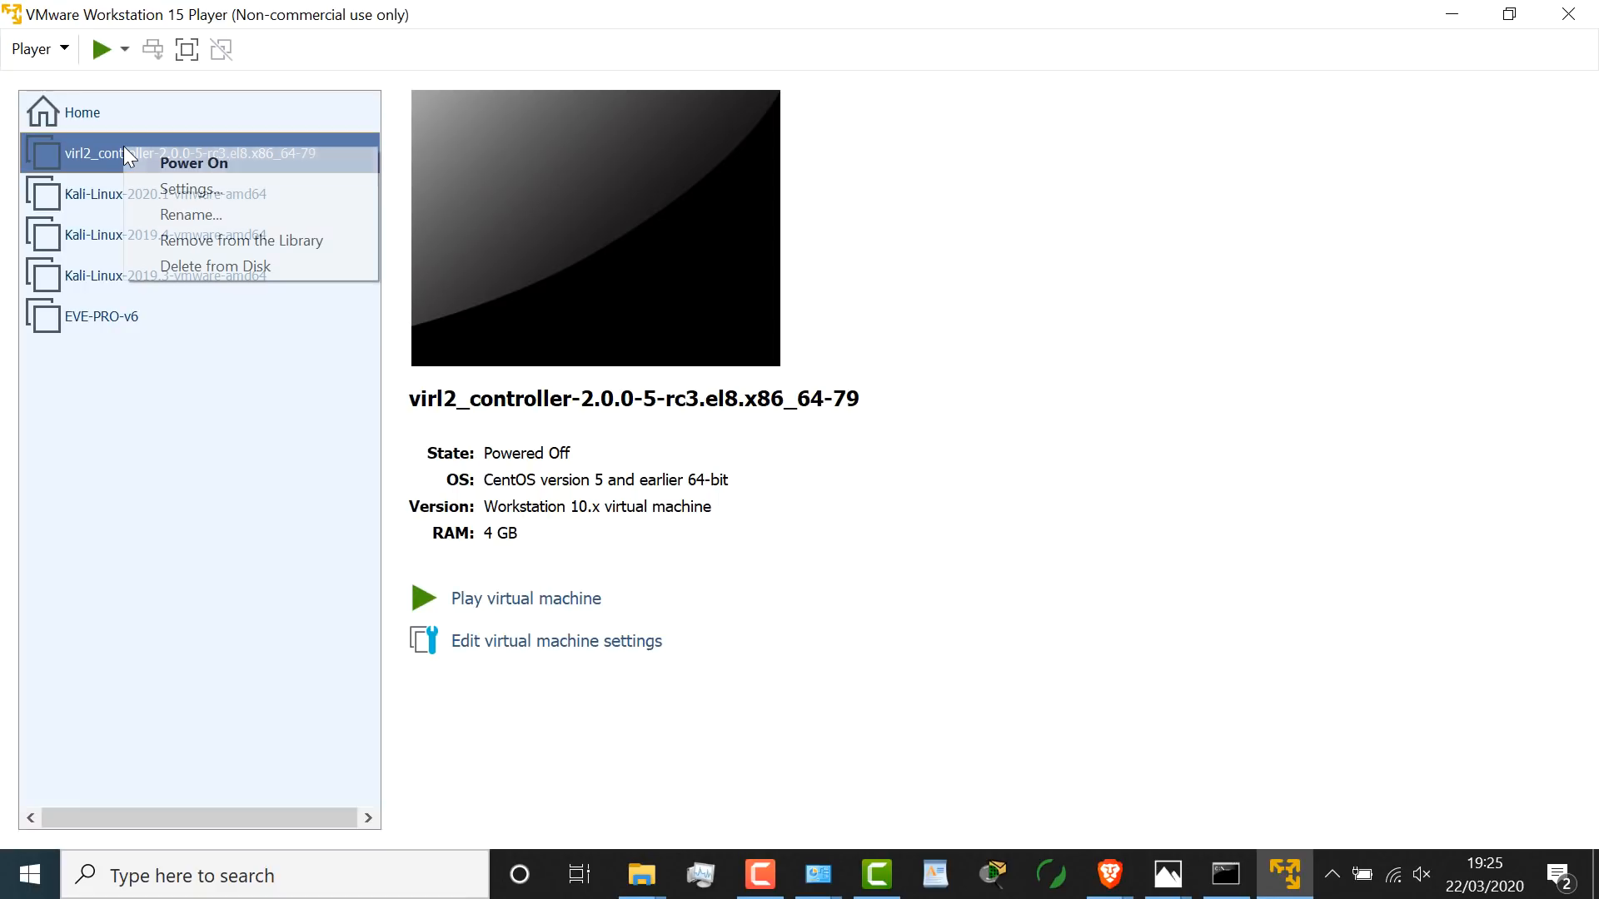
click(241, 191)
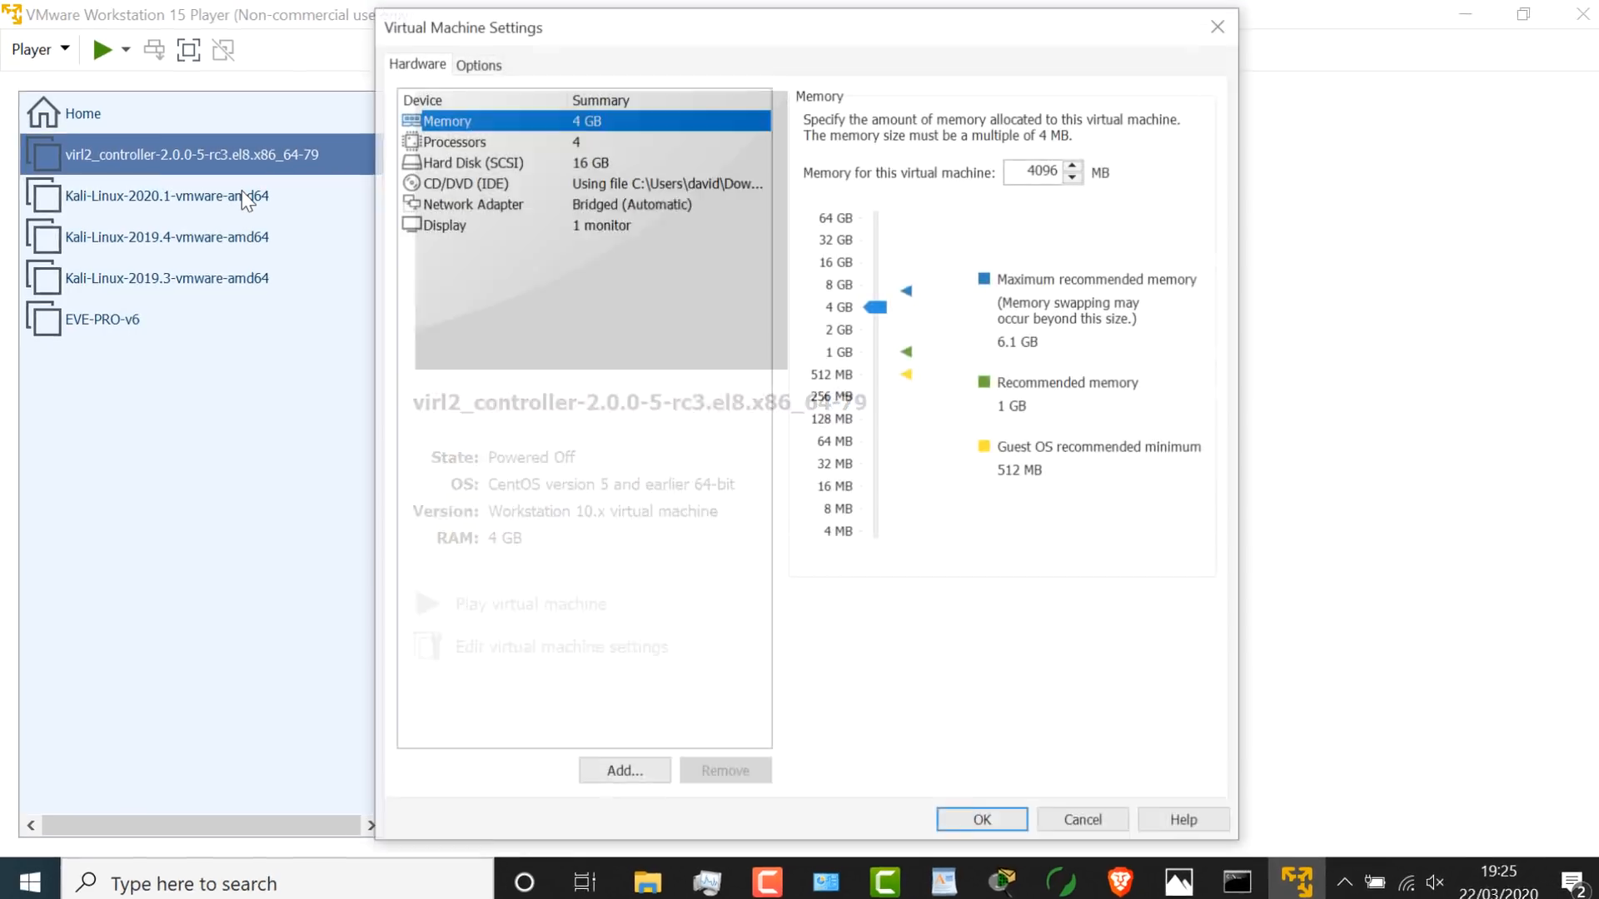
Limit the bridged network adapter's automatic bridging to the Realtek 8822BE Wireless LAN 802.11ac PCI-E NIC and confirm.
click(599, 214)
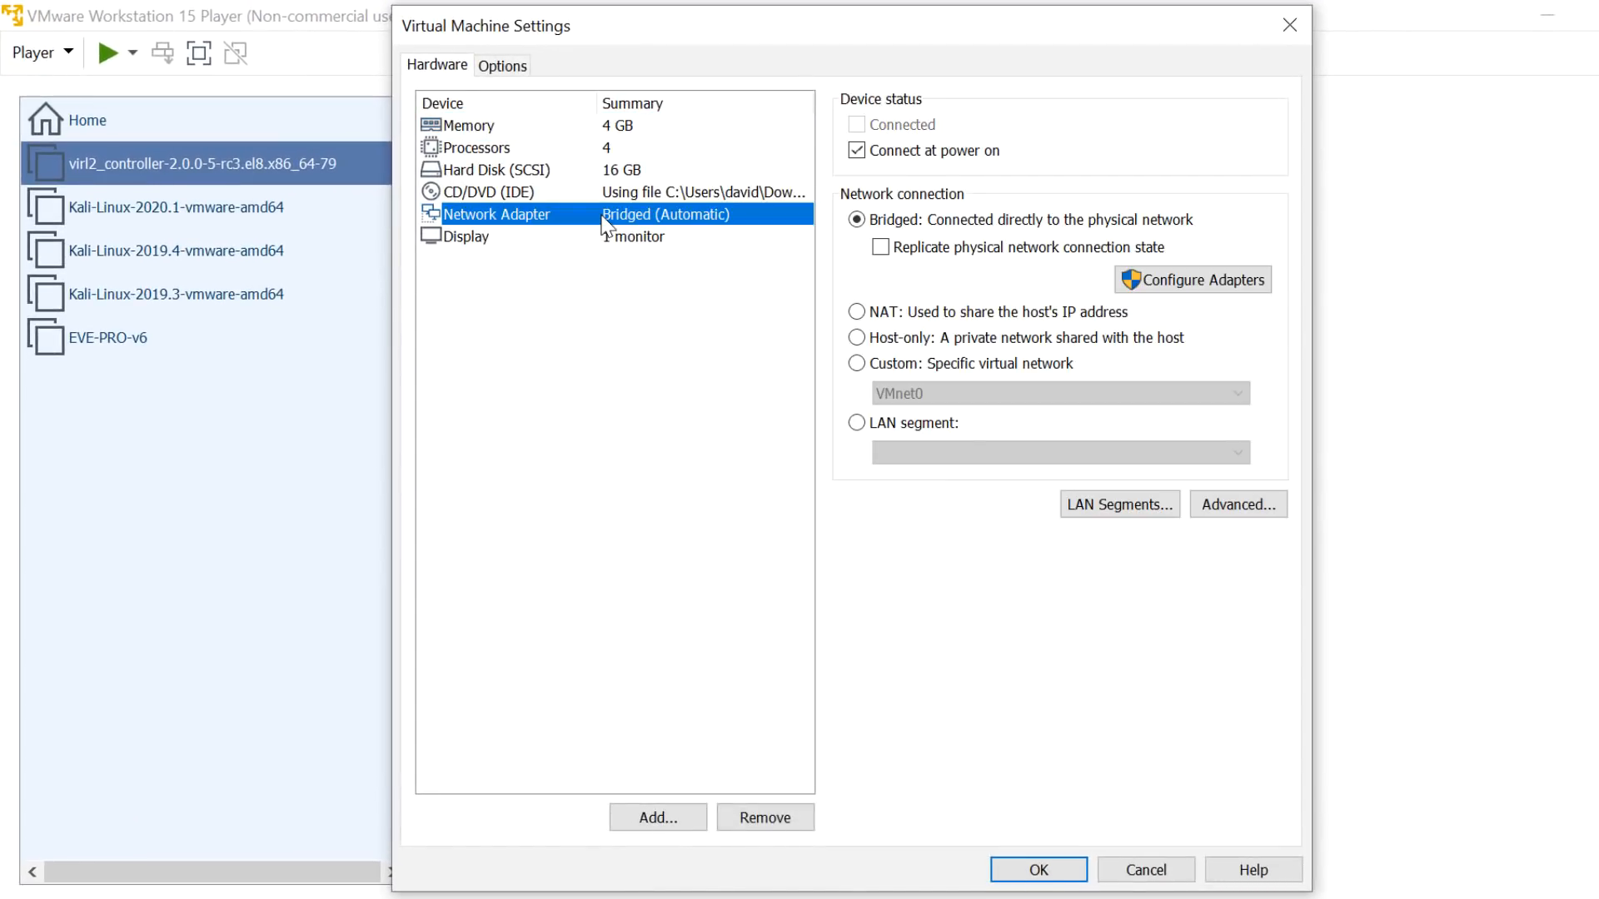
click(1191, 281)
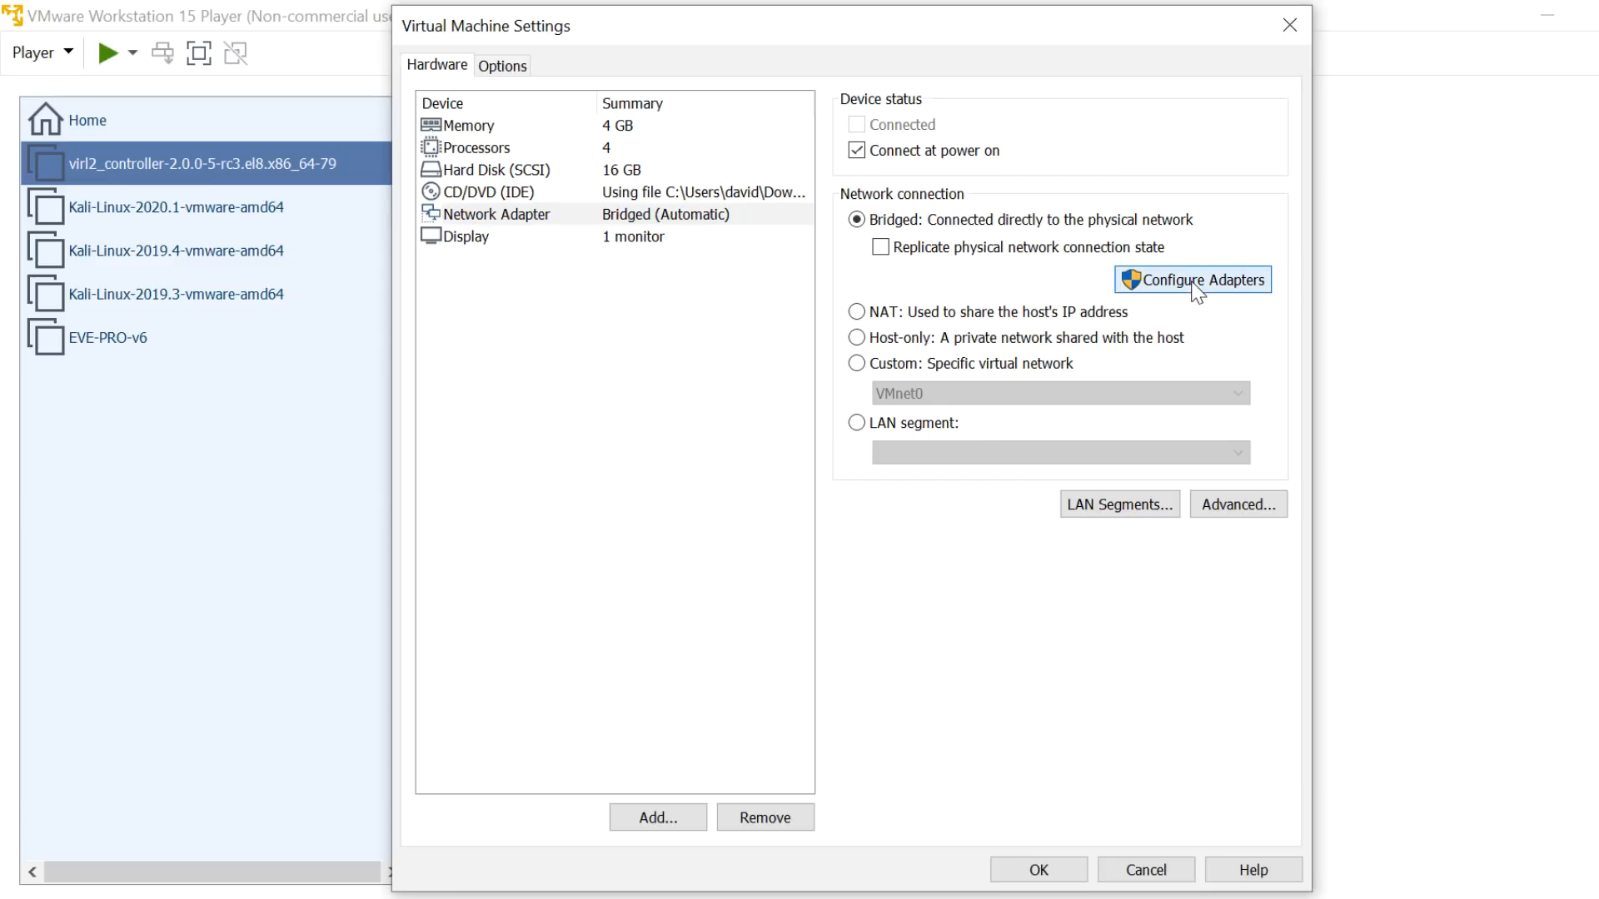
click(1192, 283)
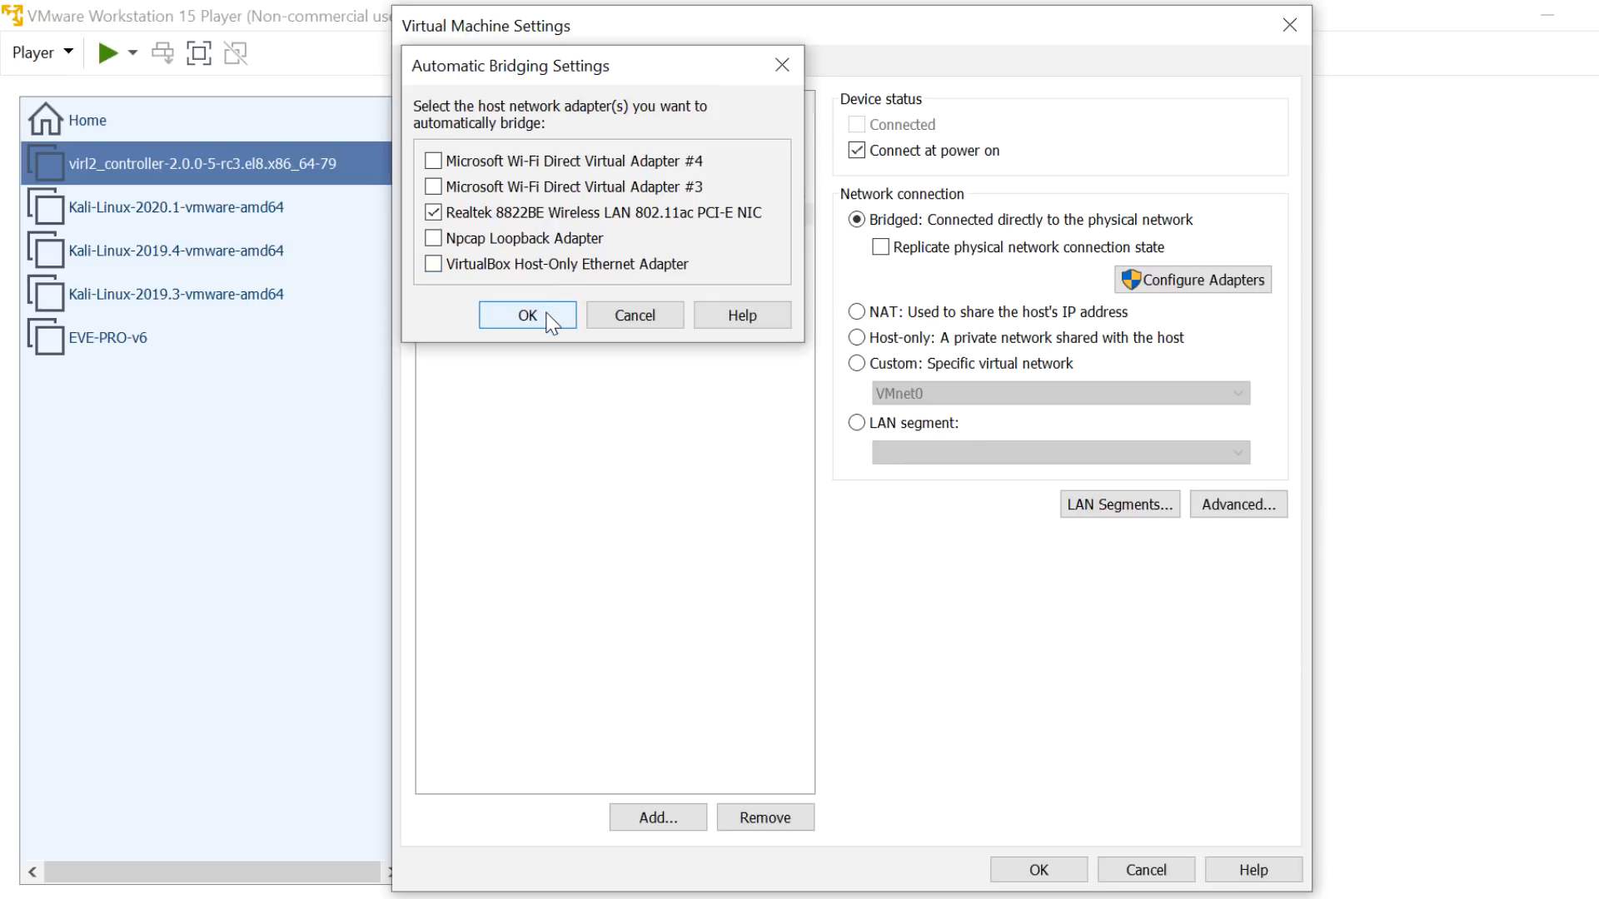
click(550, 319)
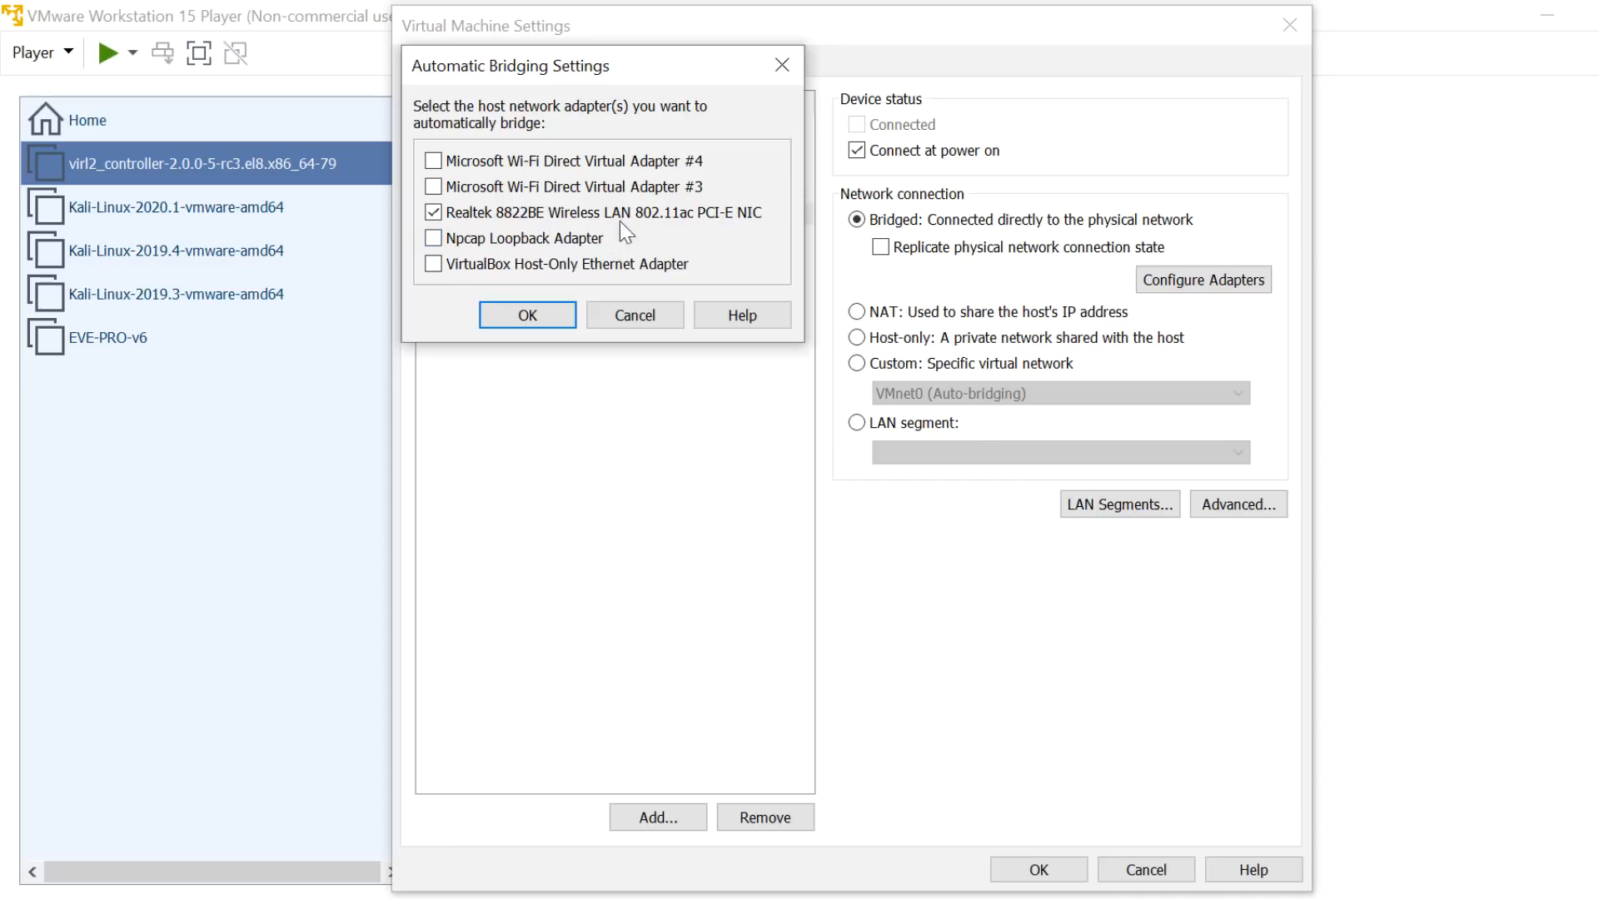
click(528, 314)
click(1049, 869)
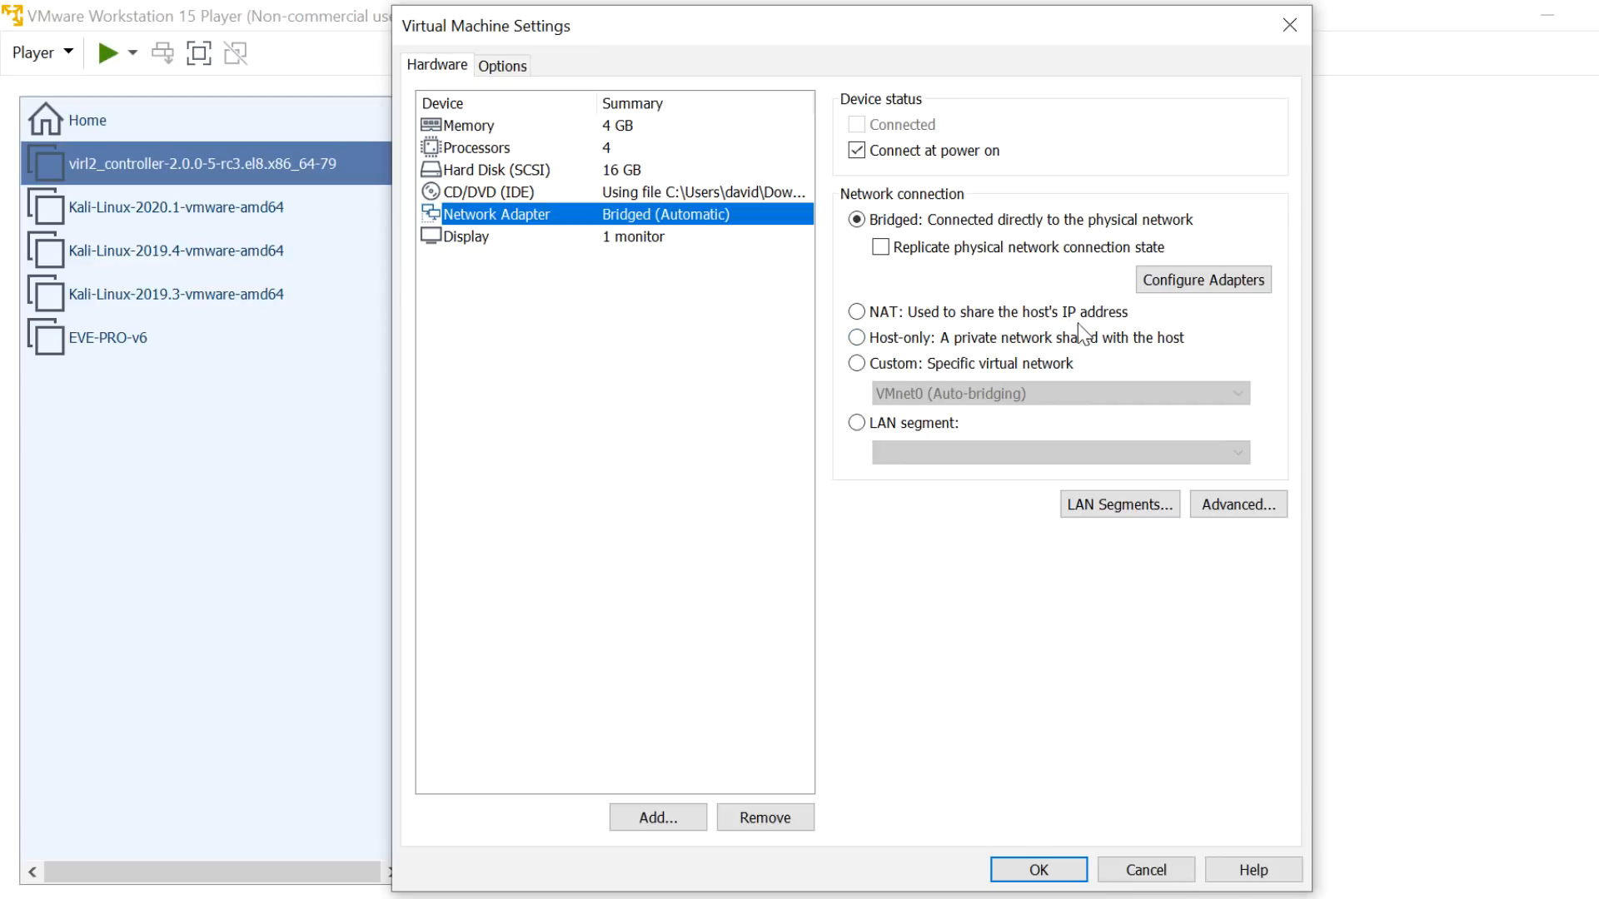
Recheck the host adapter chosen for automatic bridging and save the virtual machine settings.
click(1161, 287)
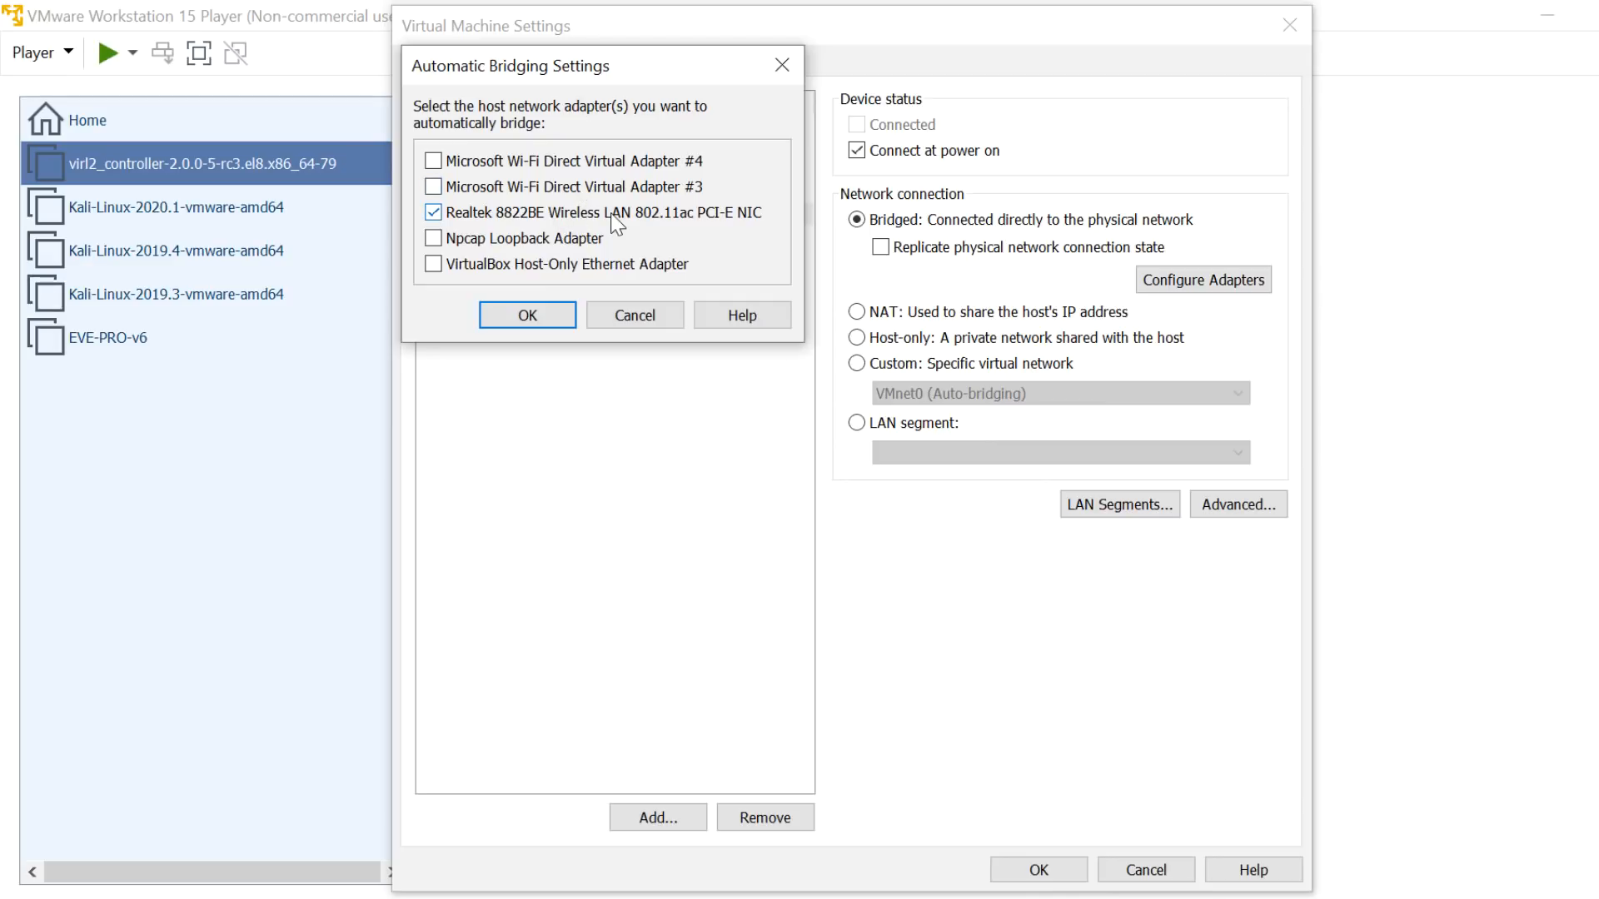
click(512, 315)
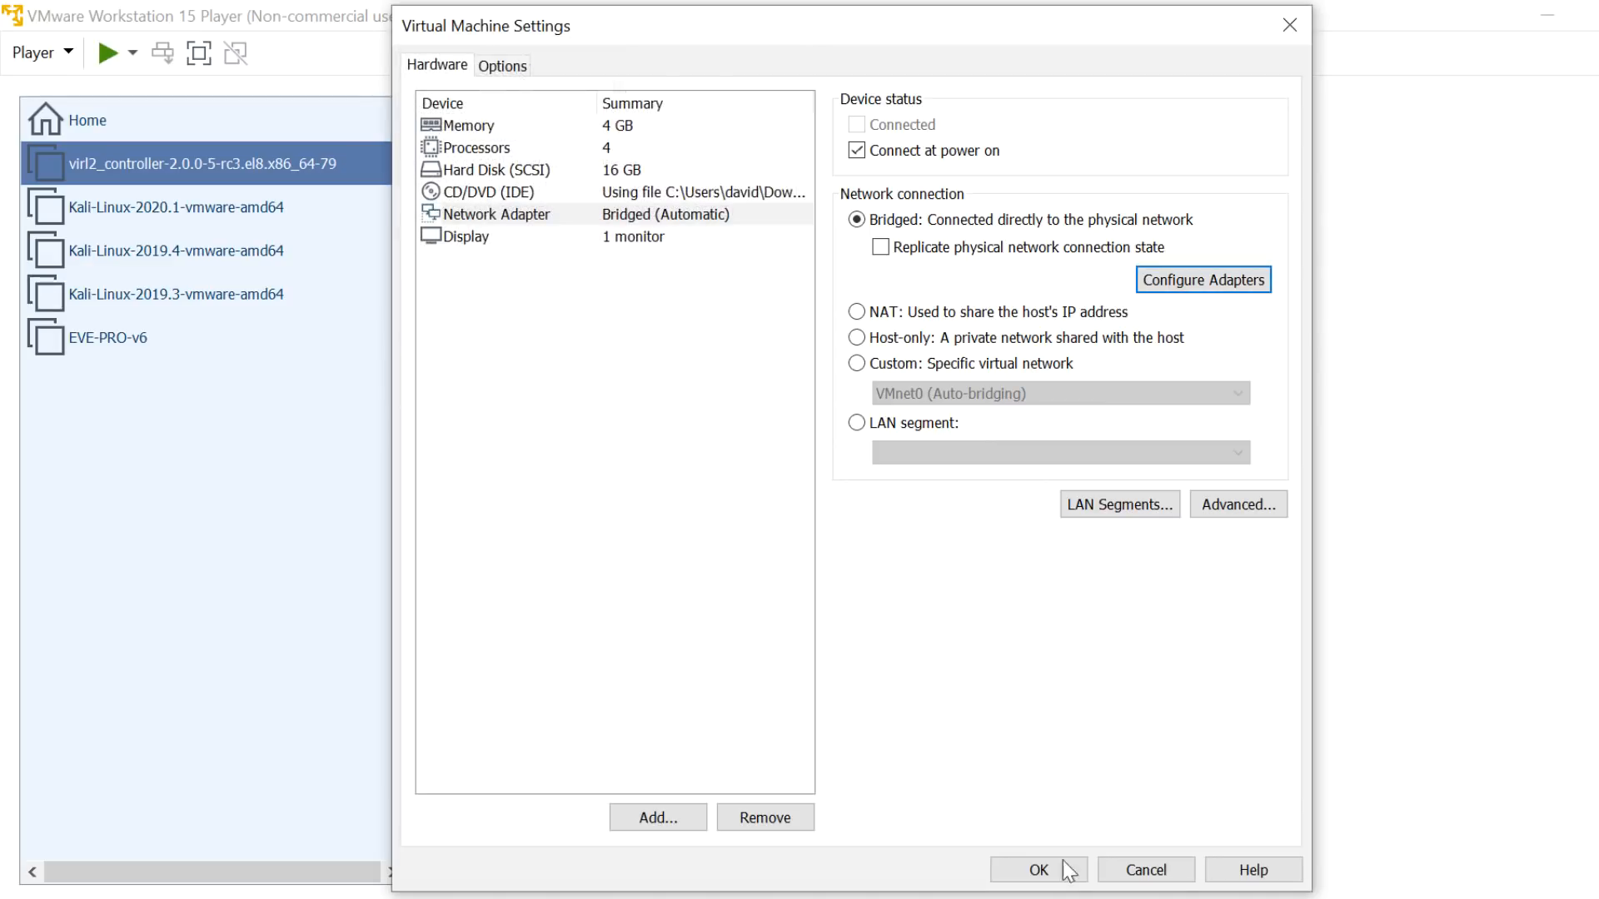
click(1081, 869)
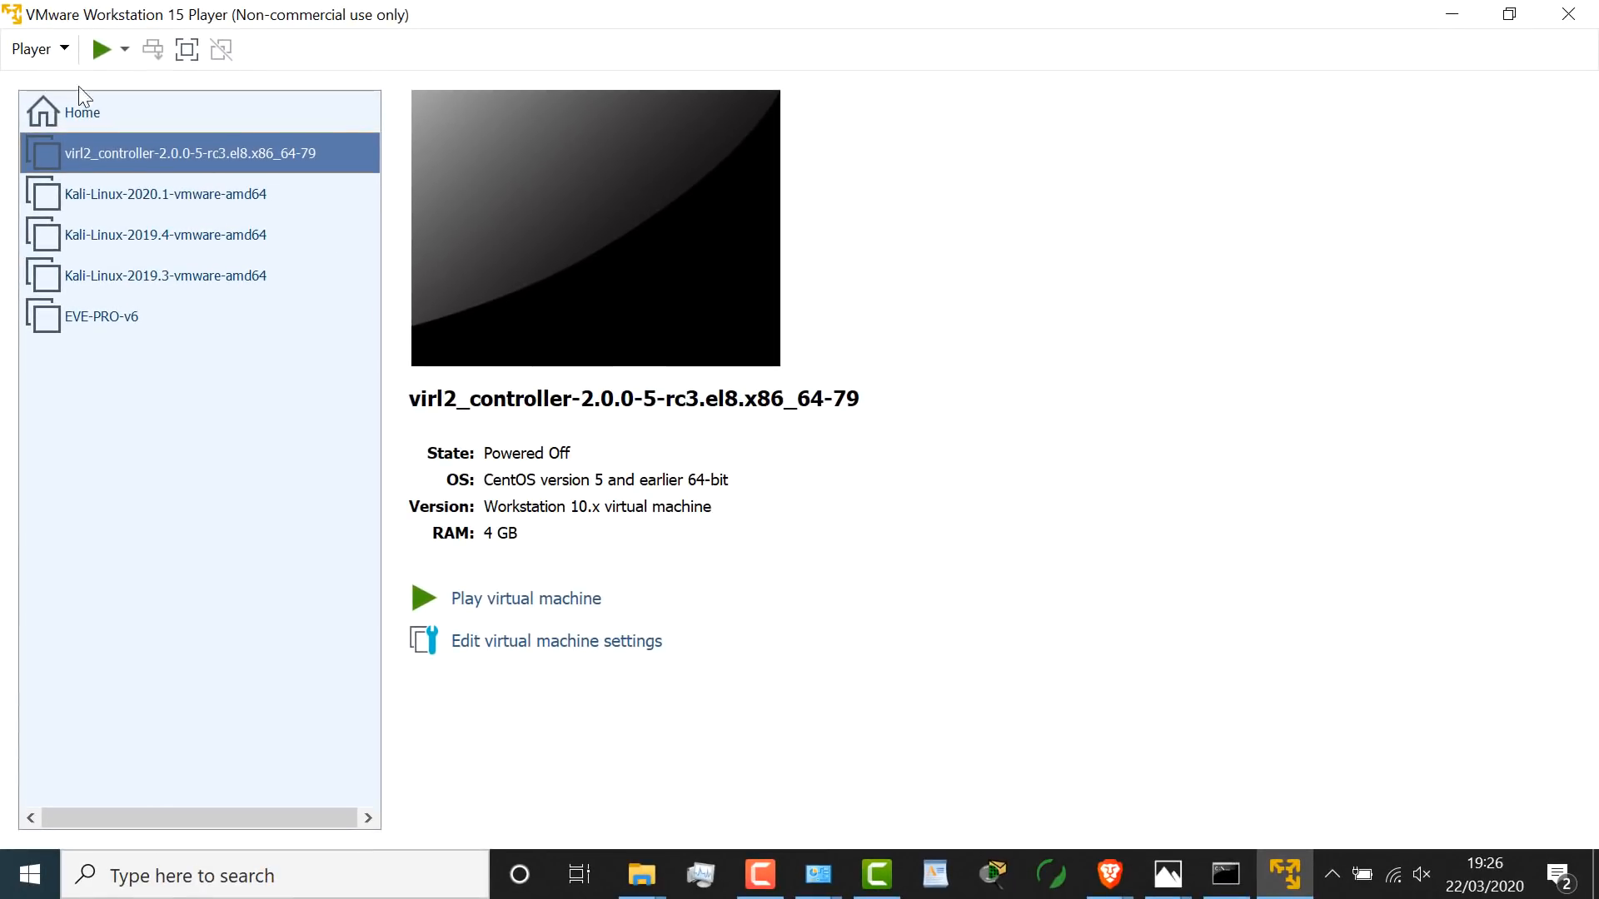
Power on the VIRL controller virtual machine, let it boot to the login prompt, and release the pointer from its console.
click(90, 50)
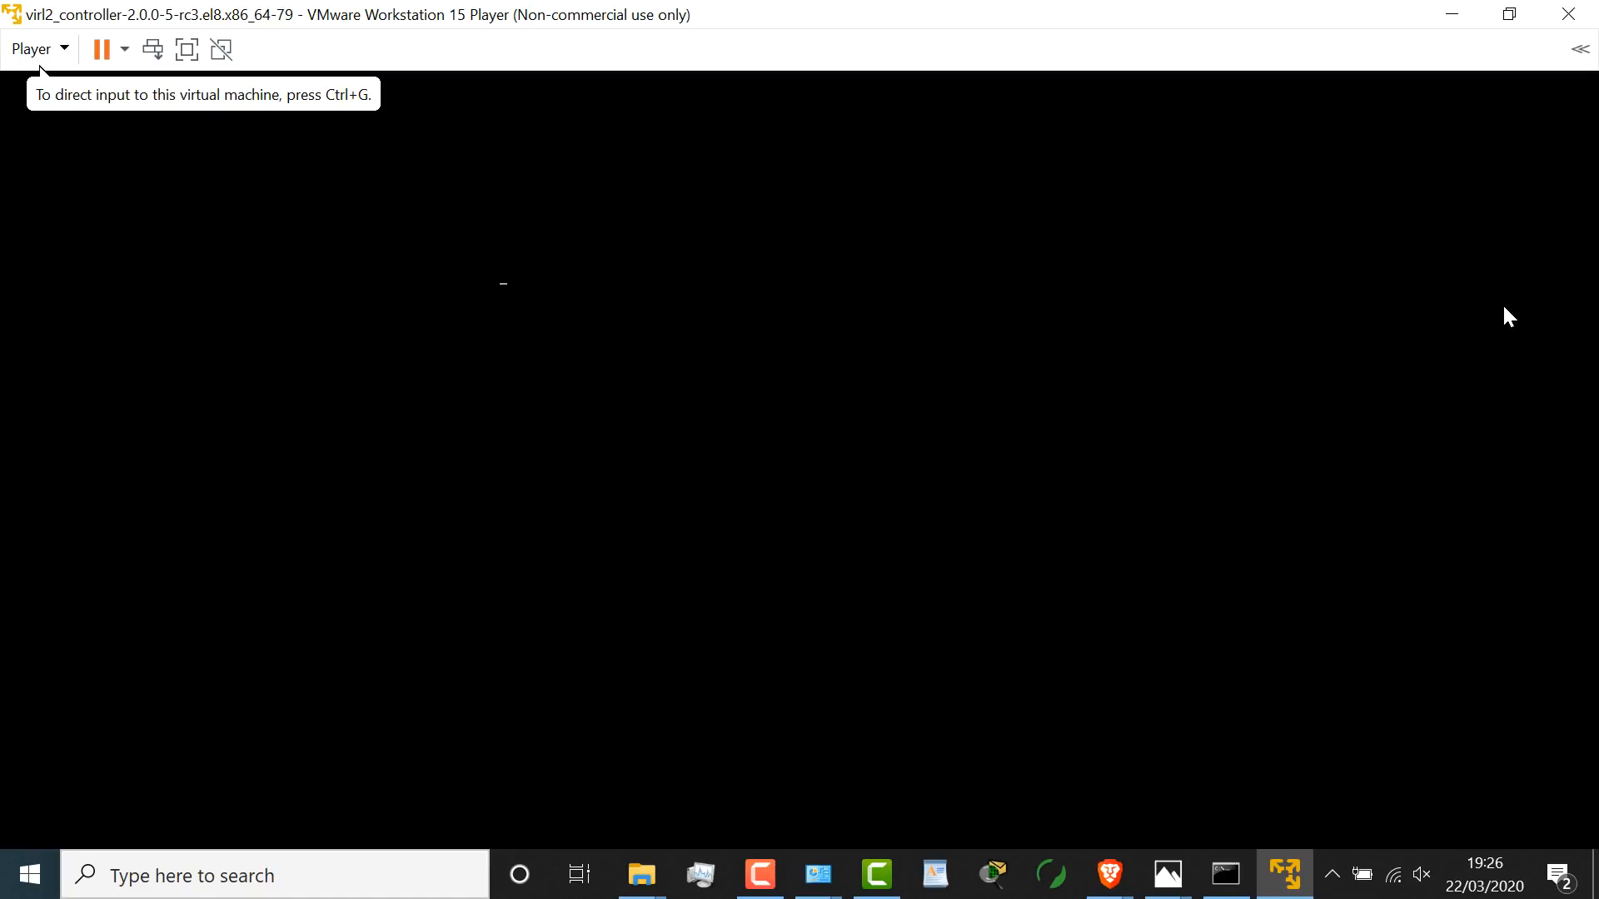
click(1504, 308)
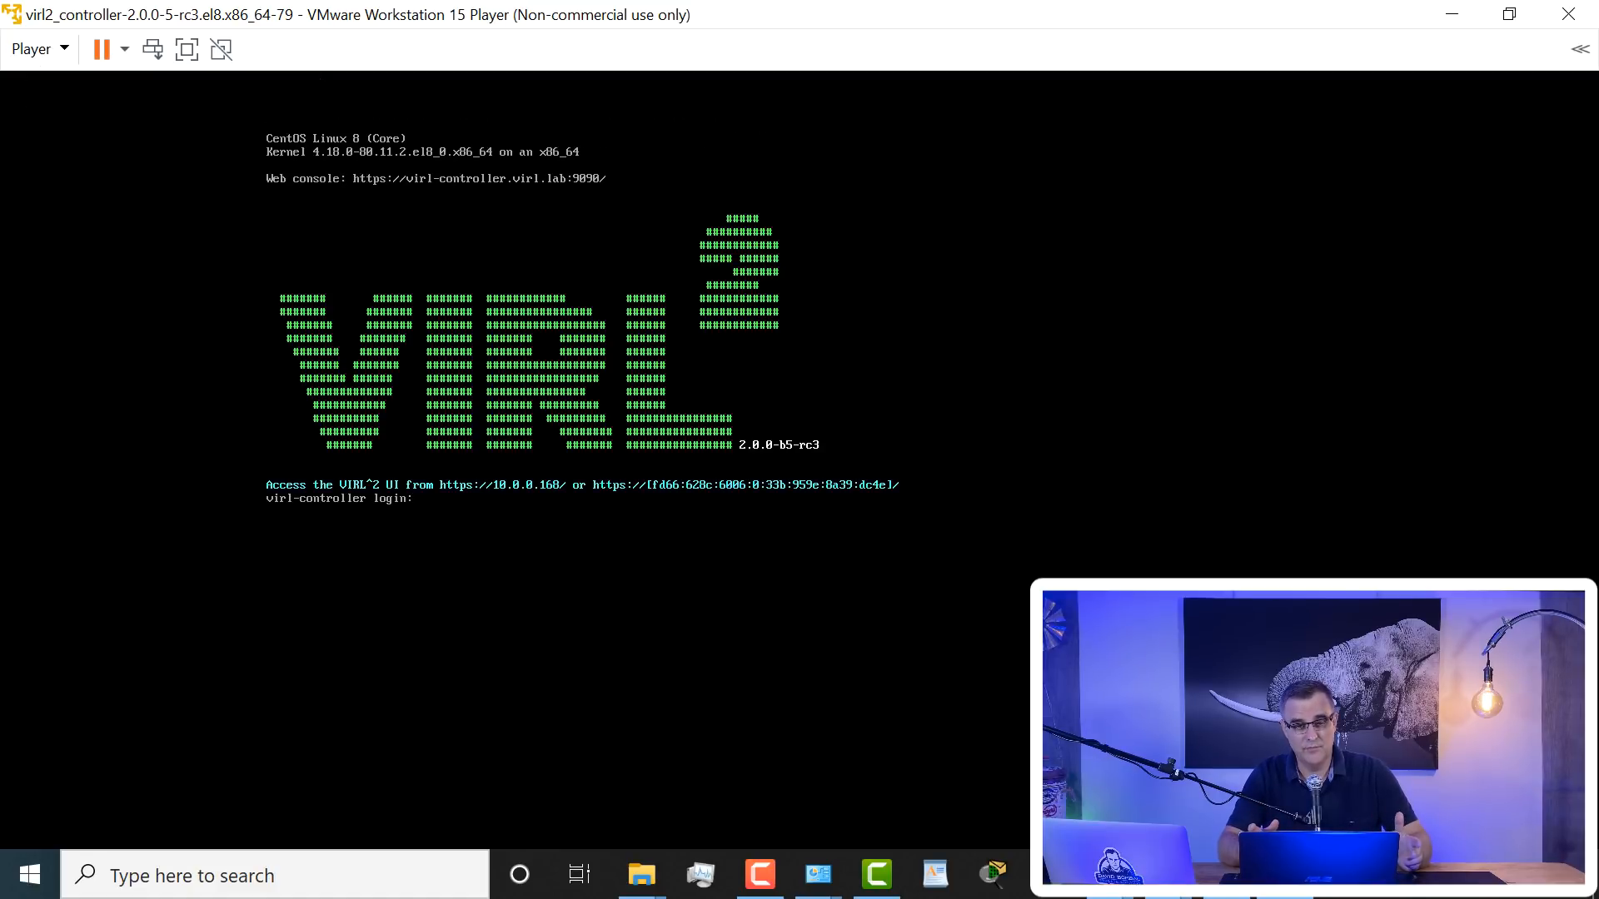
key(ctrl+alt)
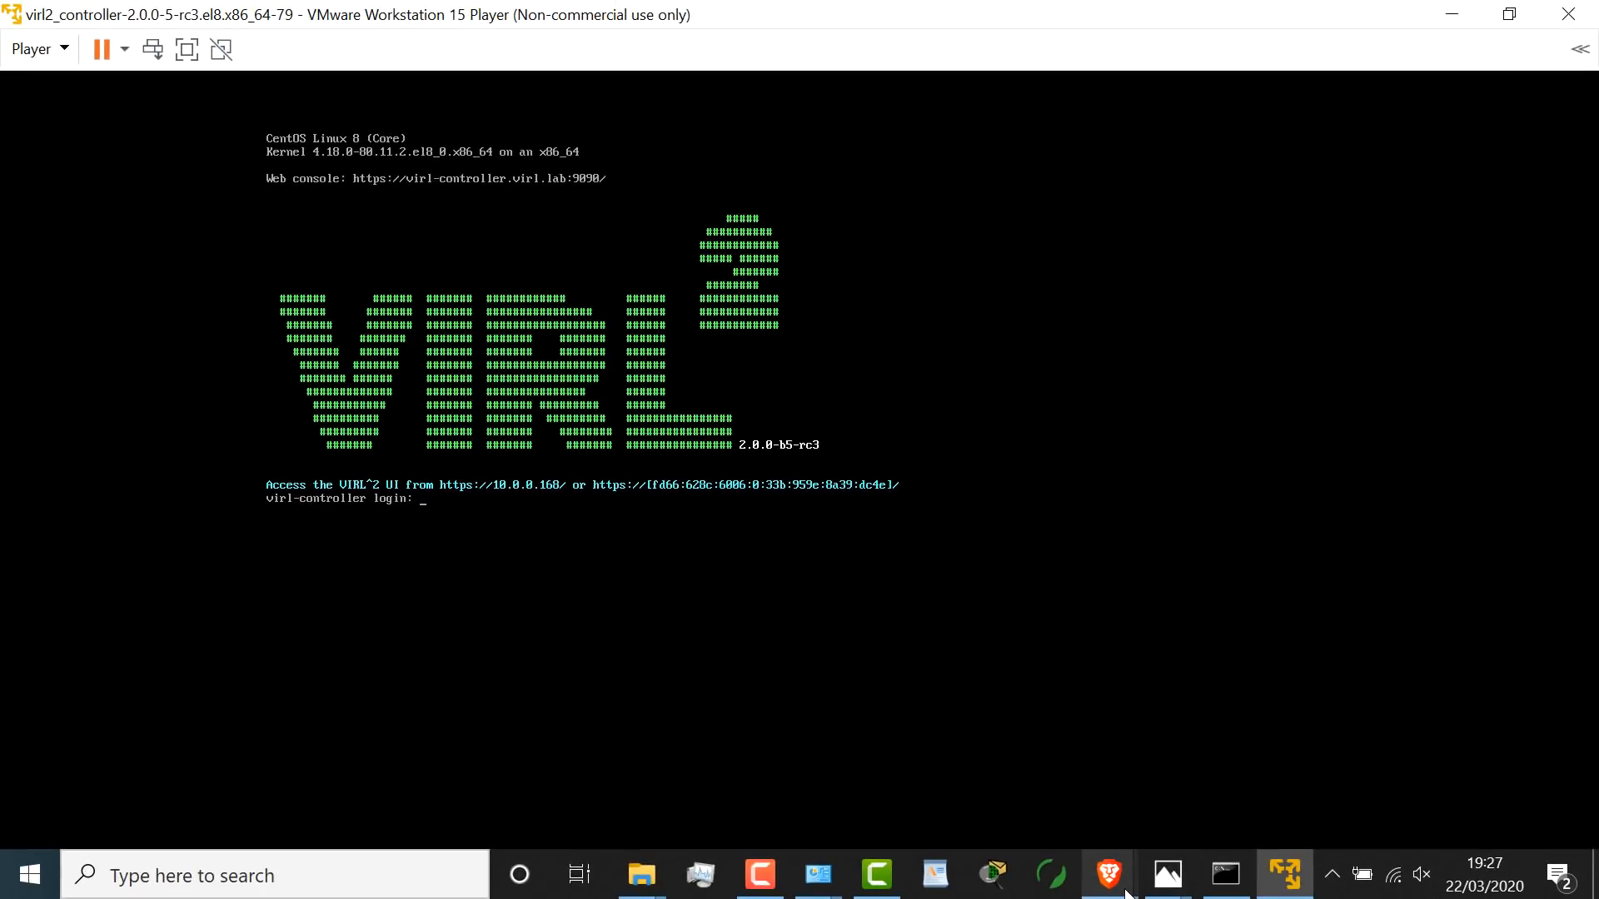
Switch to the Brave window with the new tab and move it below the controller's displayed UI address.
click(1121, 884)
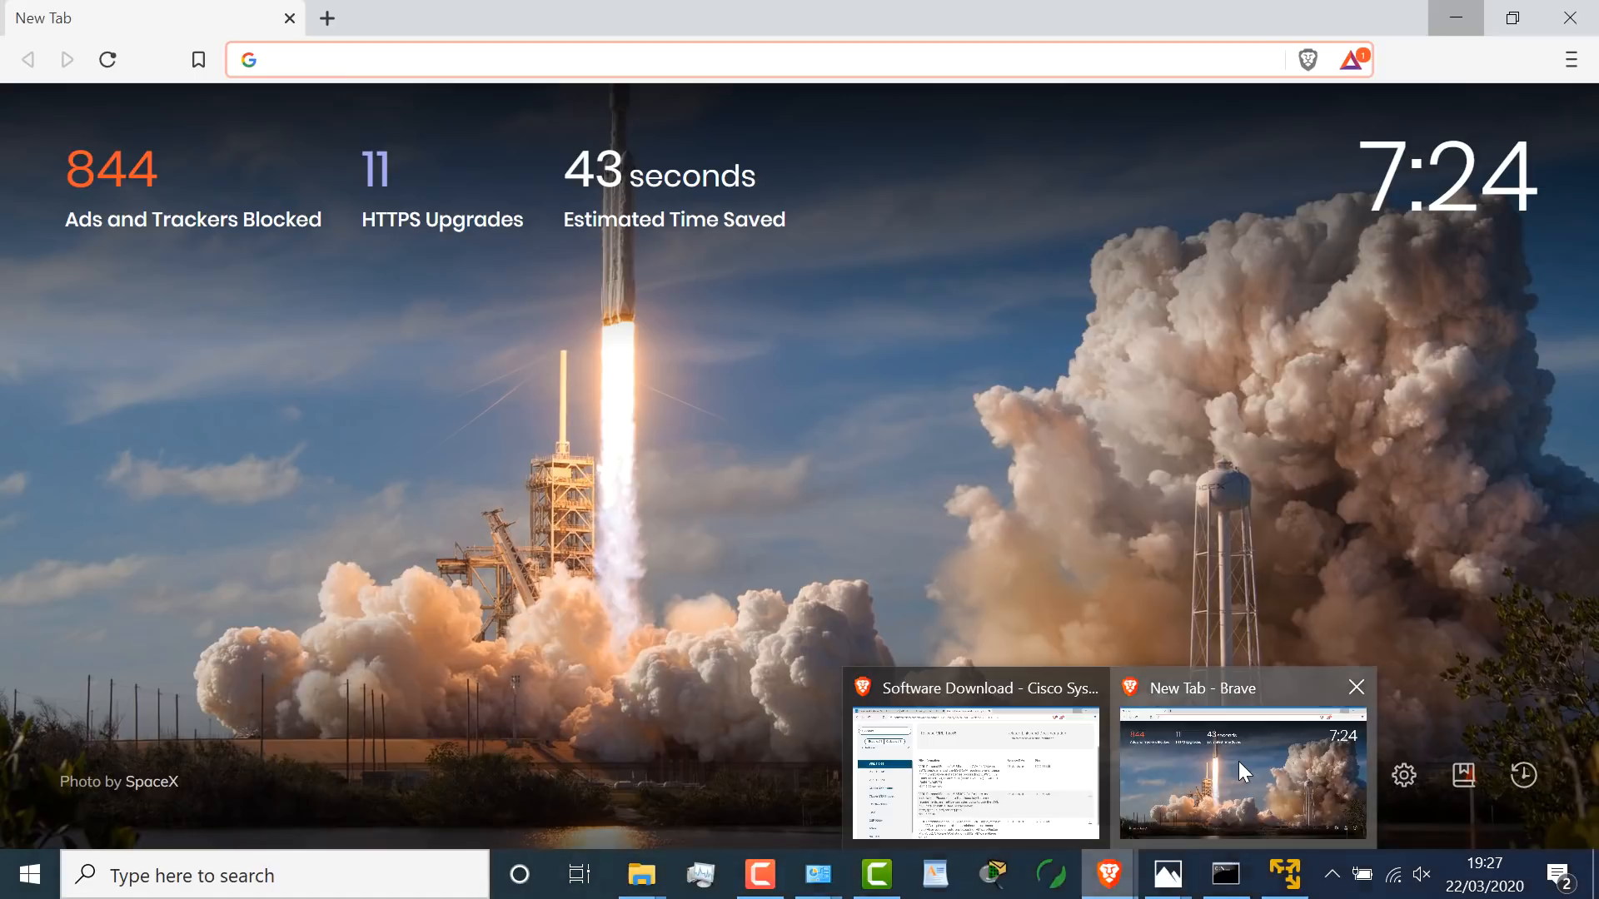
click(1237, 761)
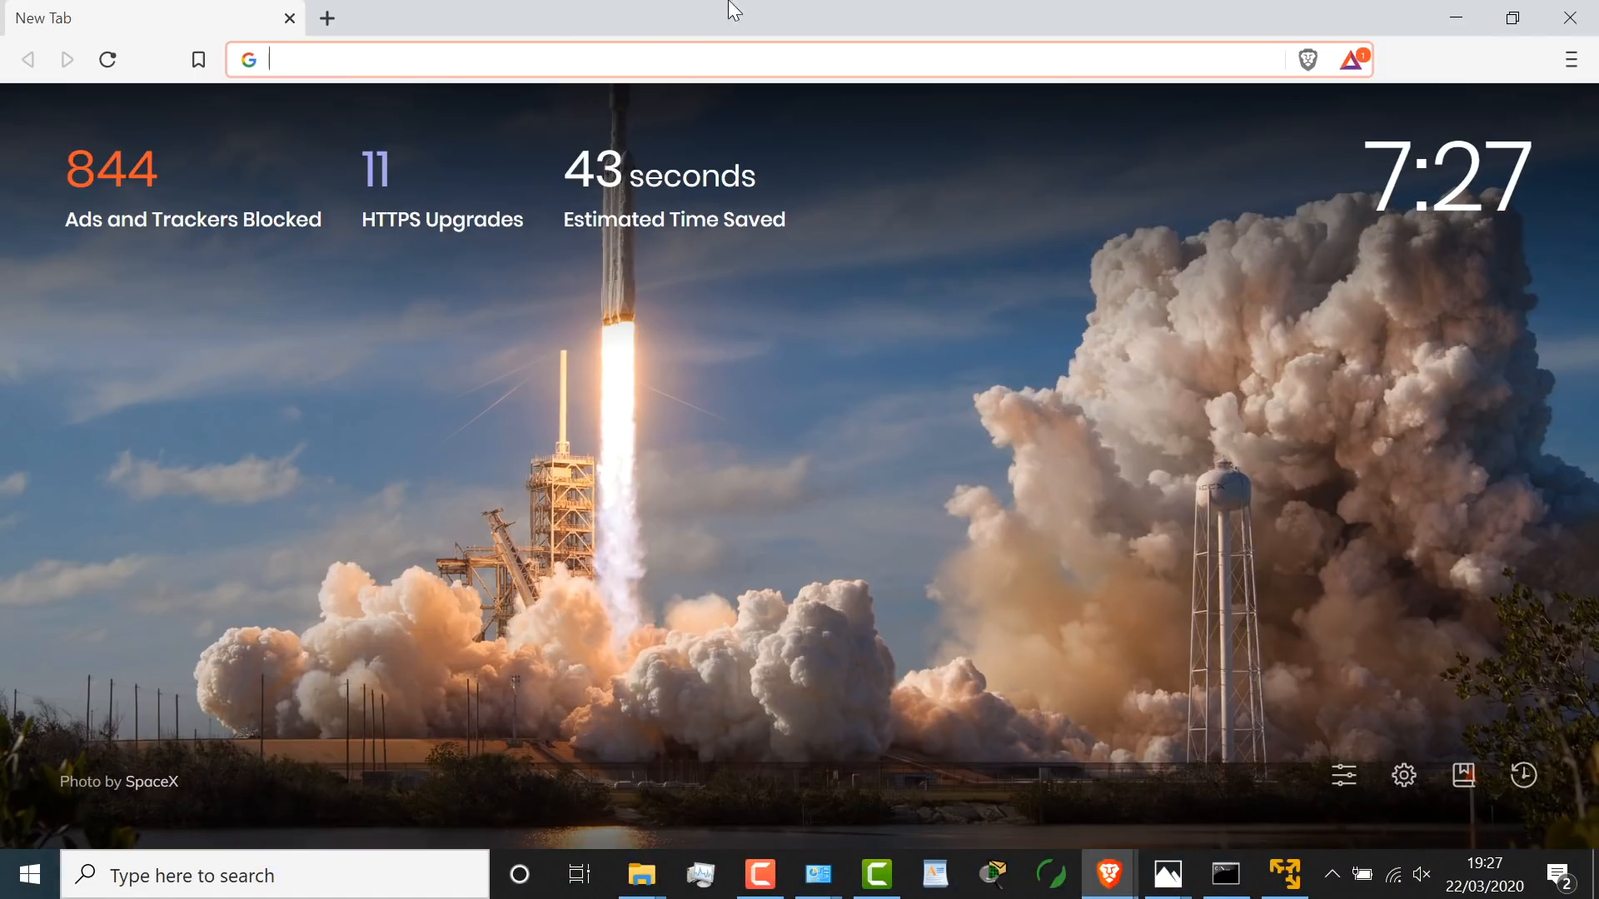
drag(560, 7, 697, 525)
text(h)
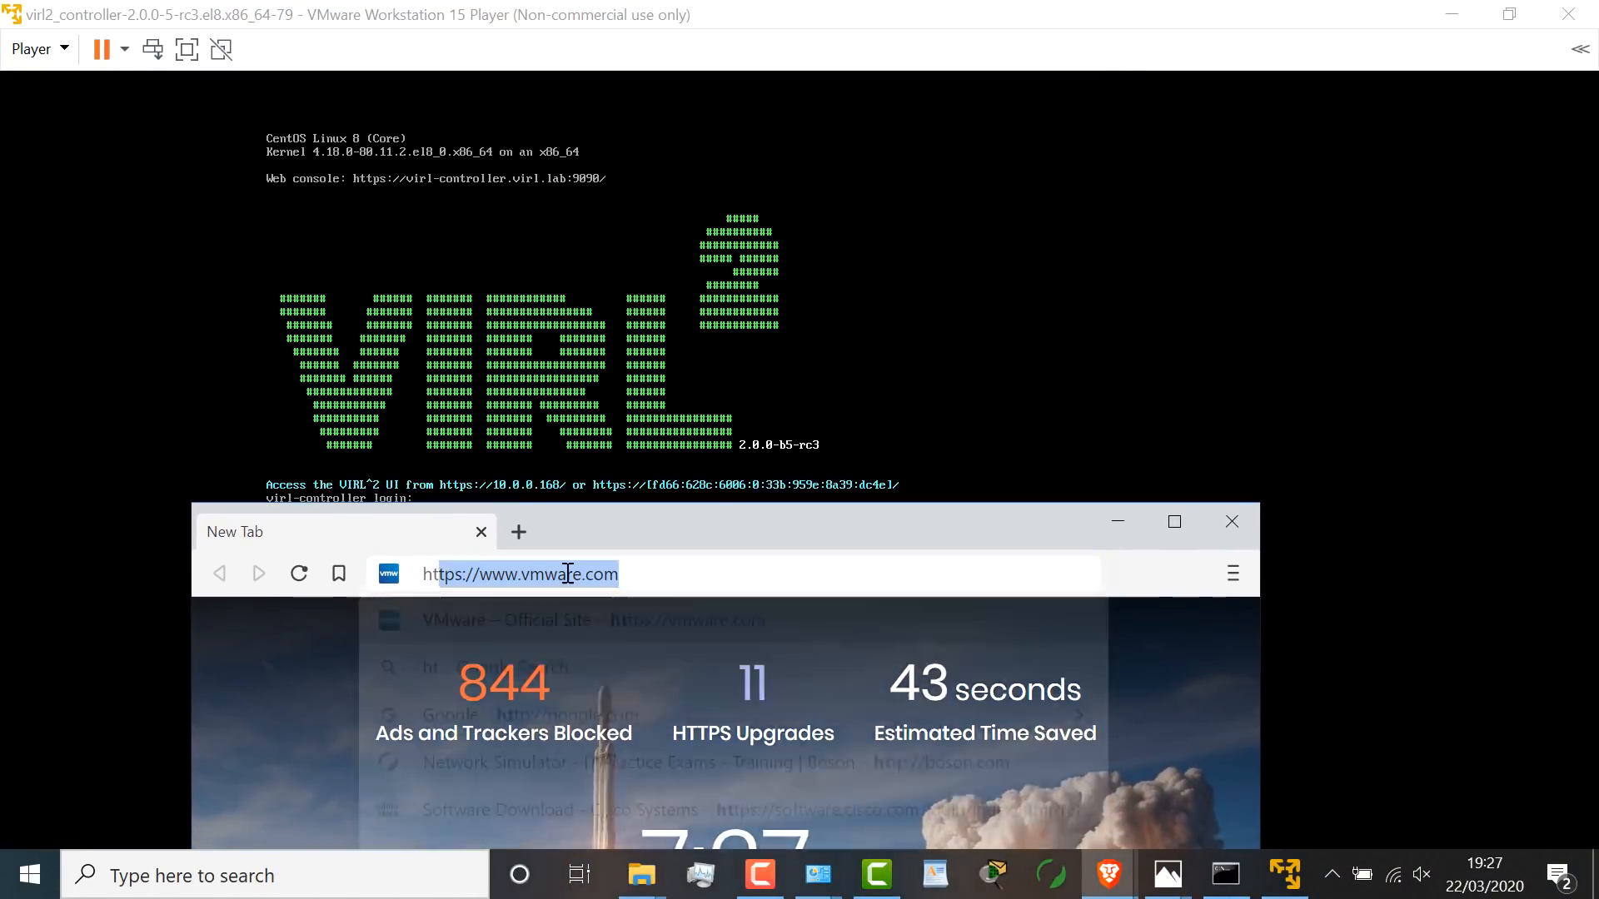
text(ttps://10.0.0.160)
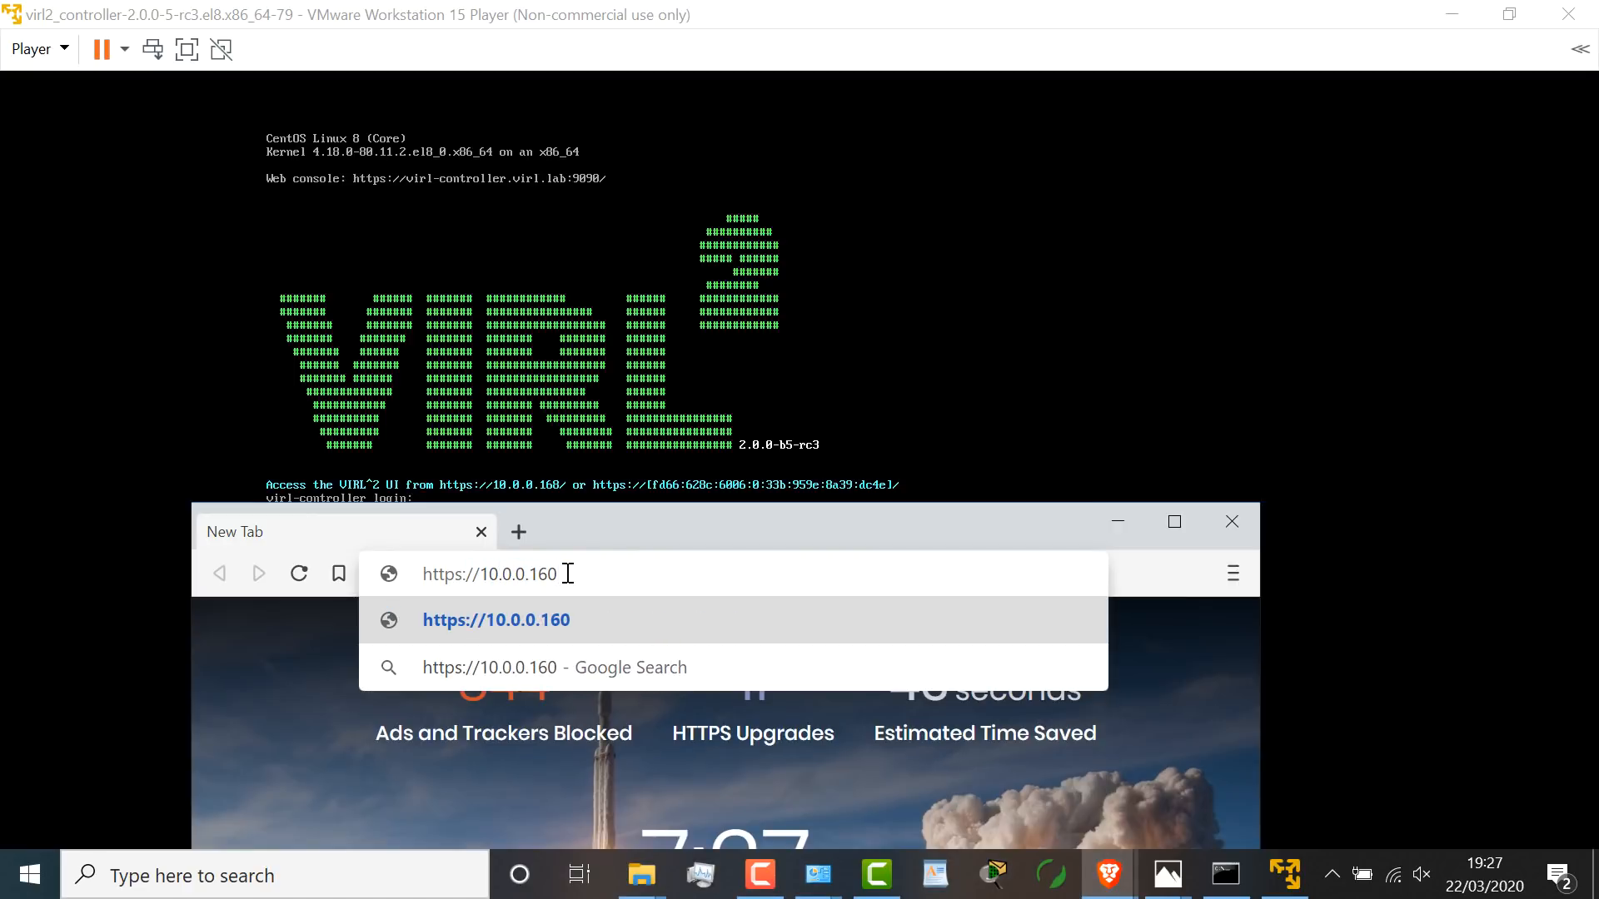
key(BackSpace)
text(8)
key(Return)
double_click(738, 540)
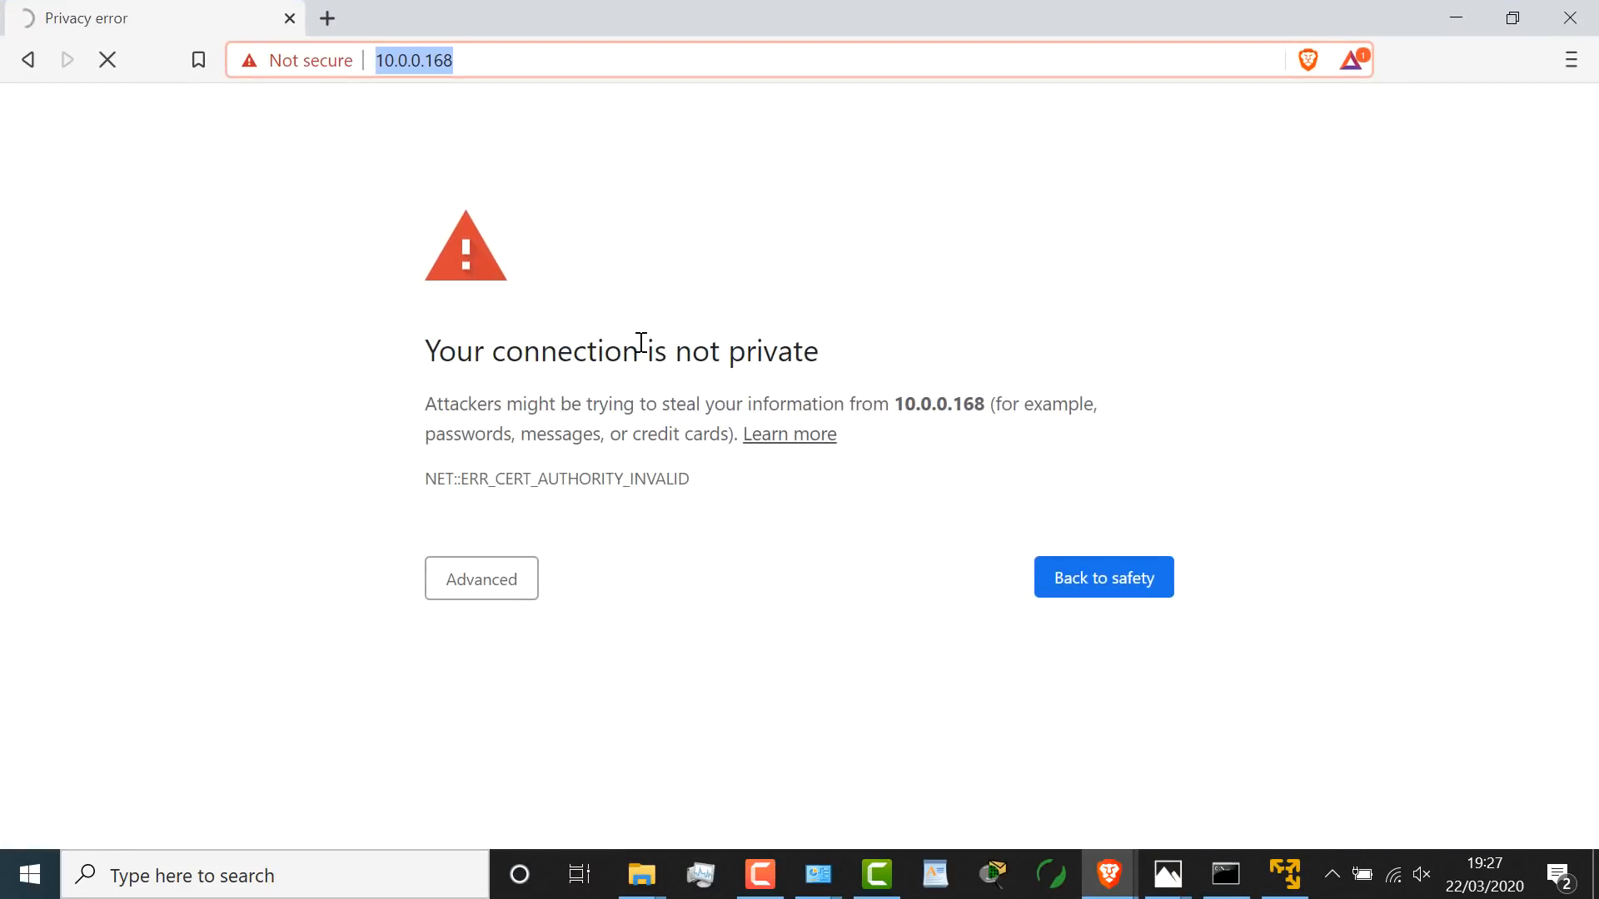
click(464, 575)
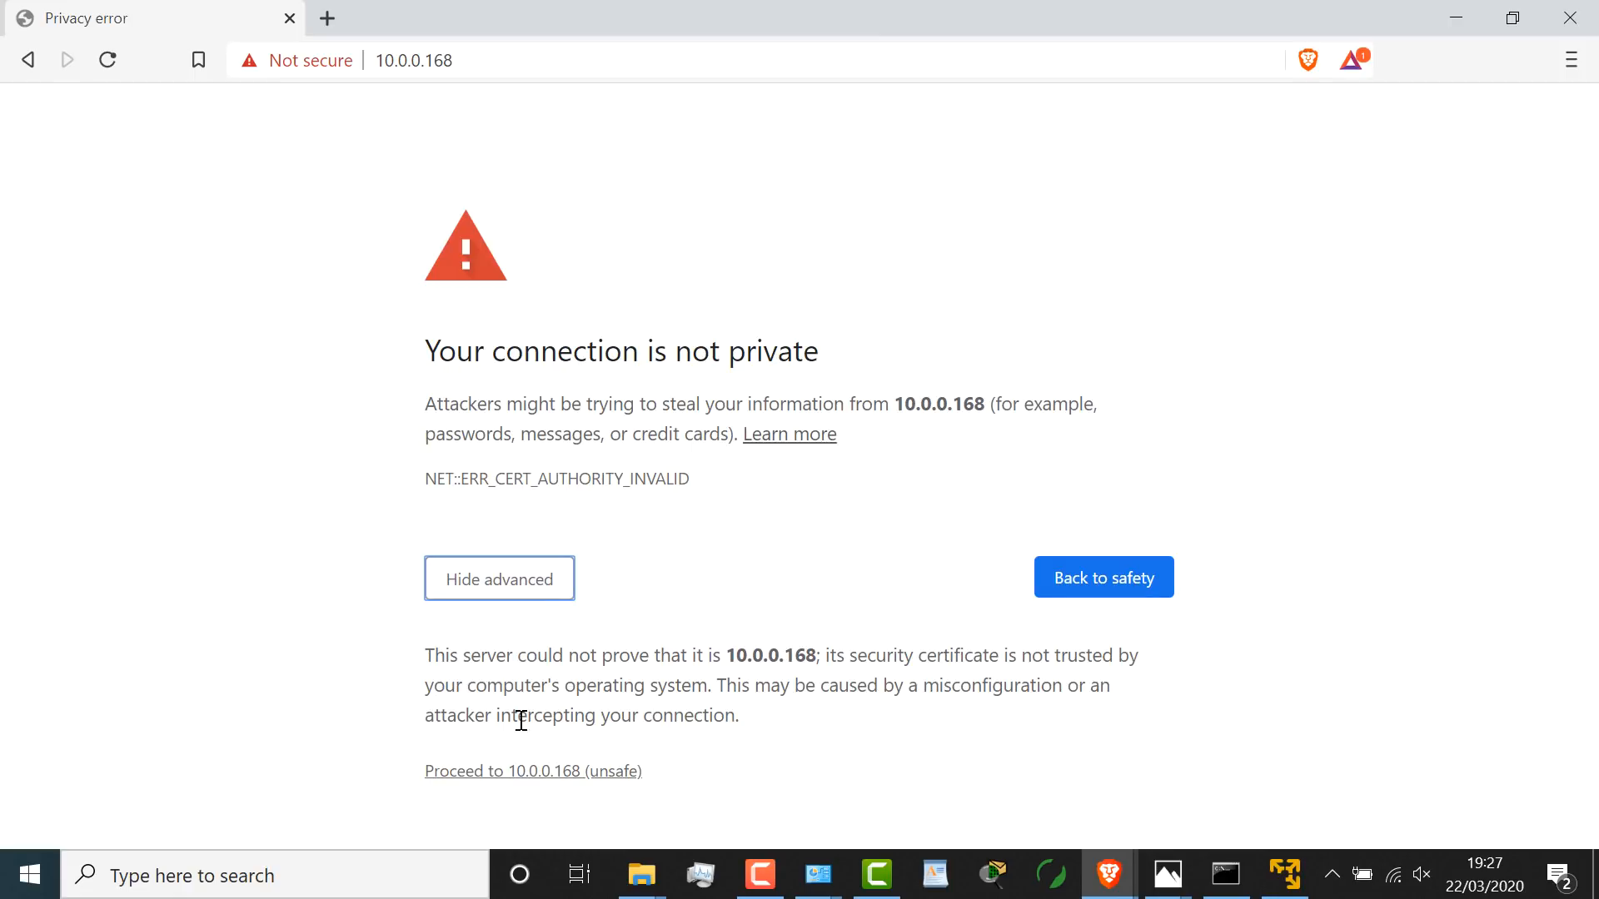
click(536, 772)
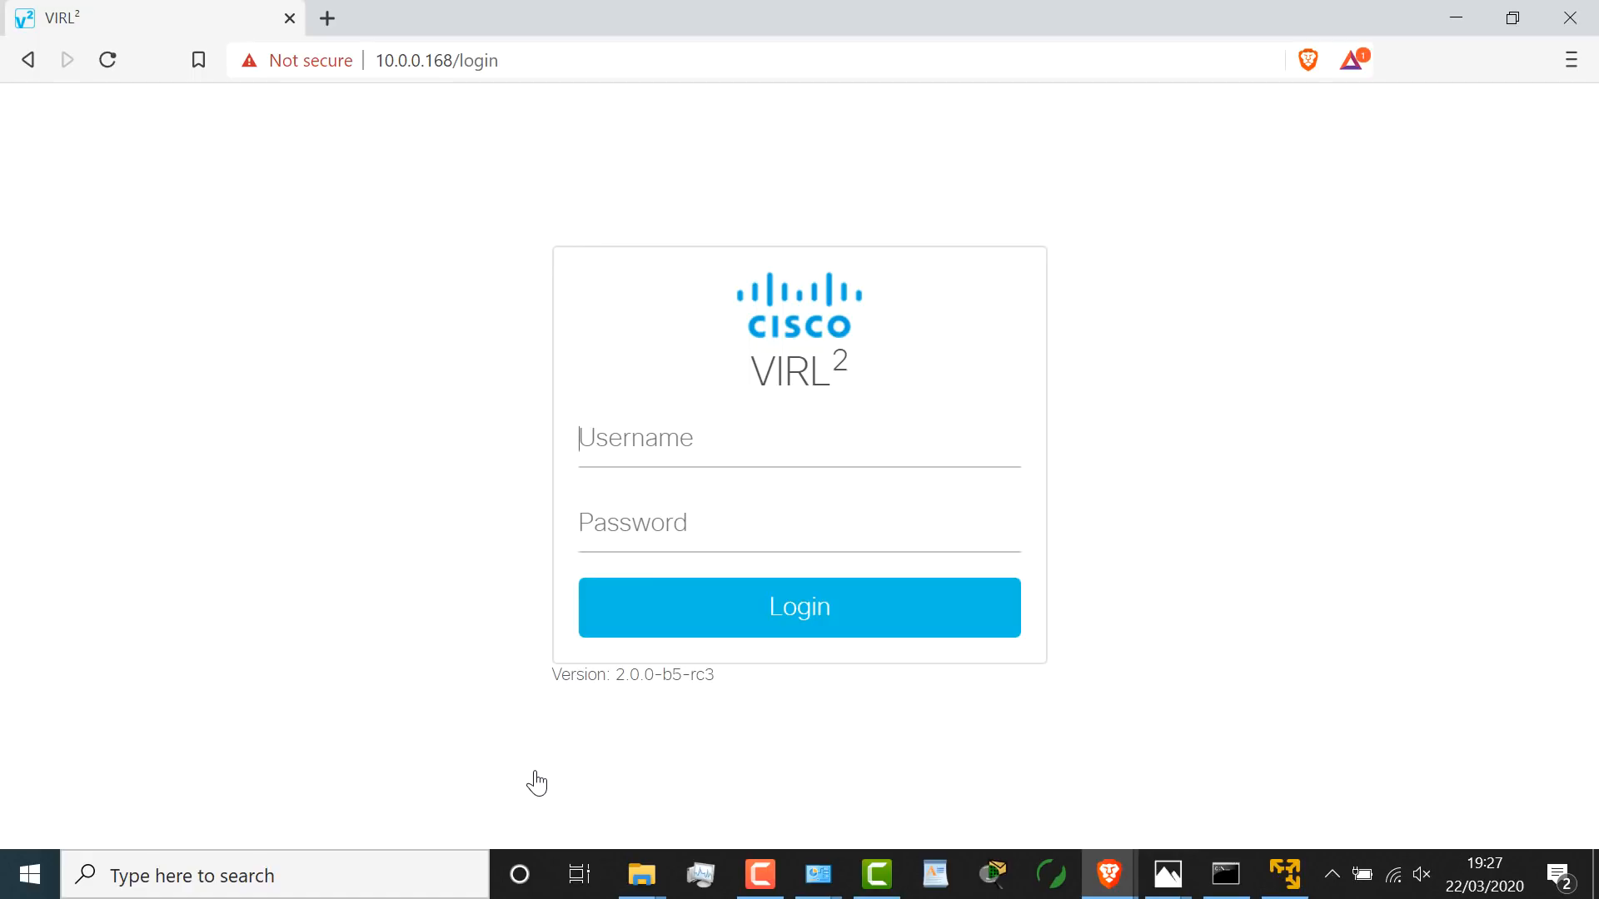
Log in to VIRL^2 as admin with the account password, checking Screenshot (3).png for the web UI user defined during setup.
text(amin)
key(BackSpace)
text(dmi)
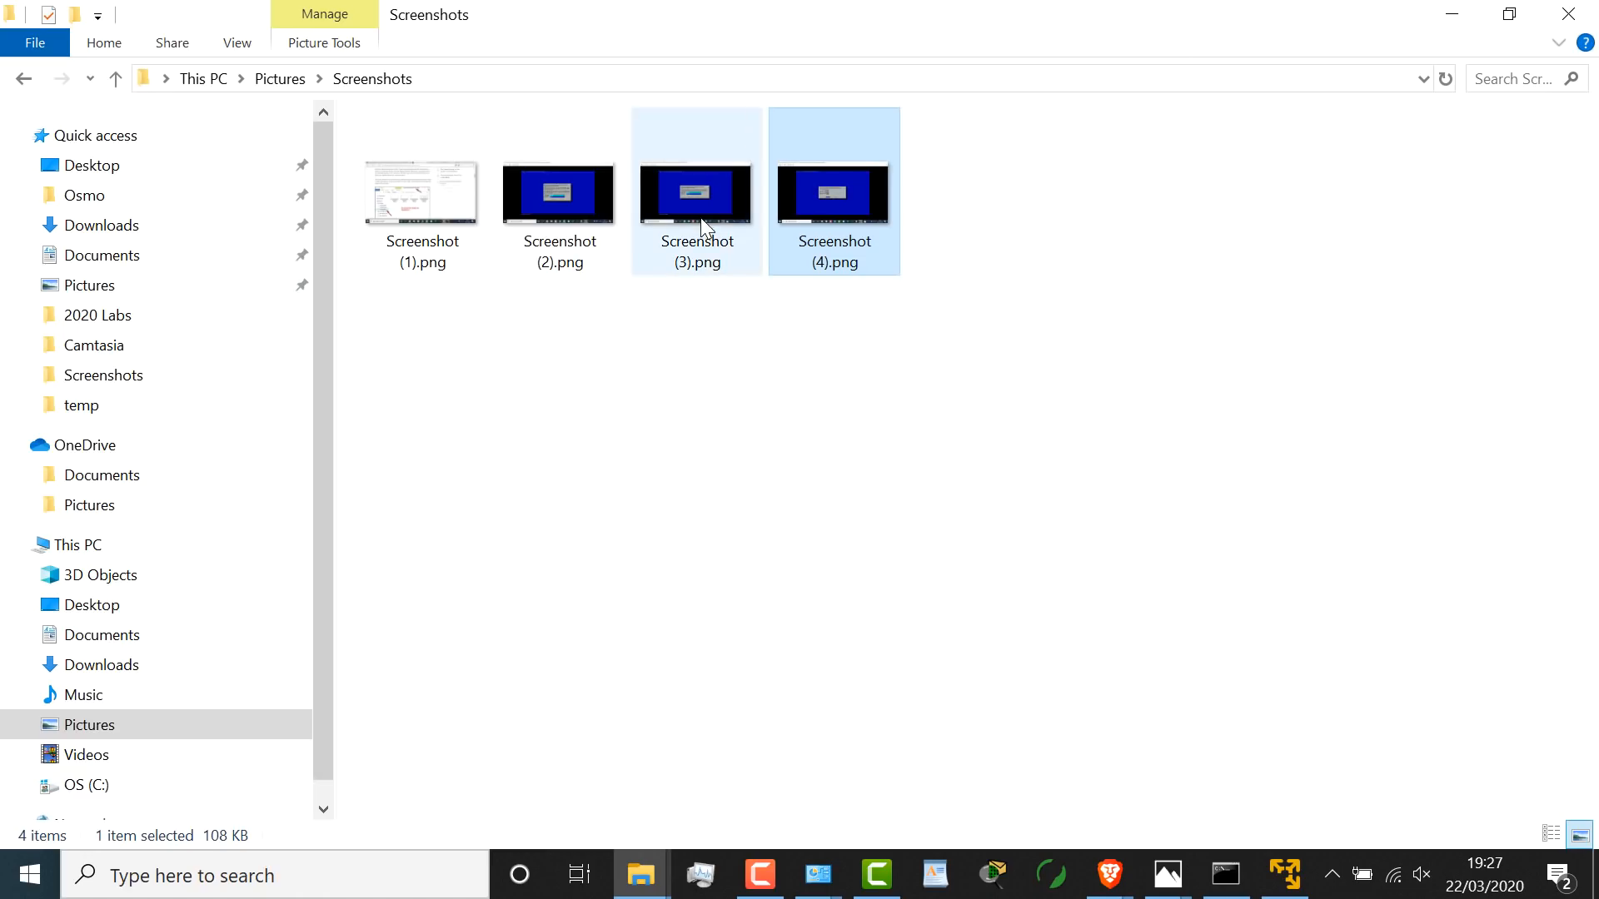
double_click(701, 217)
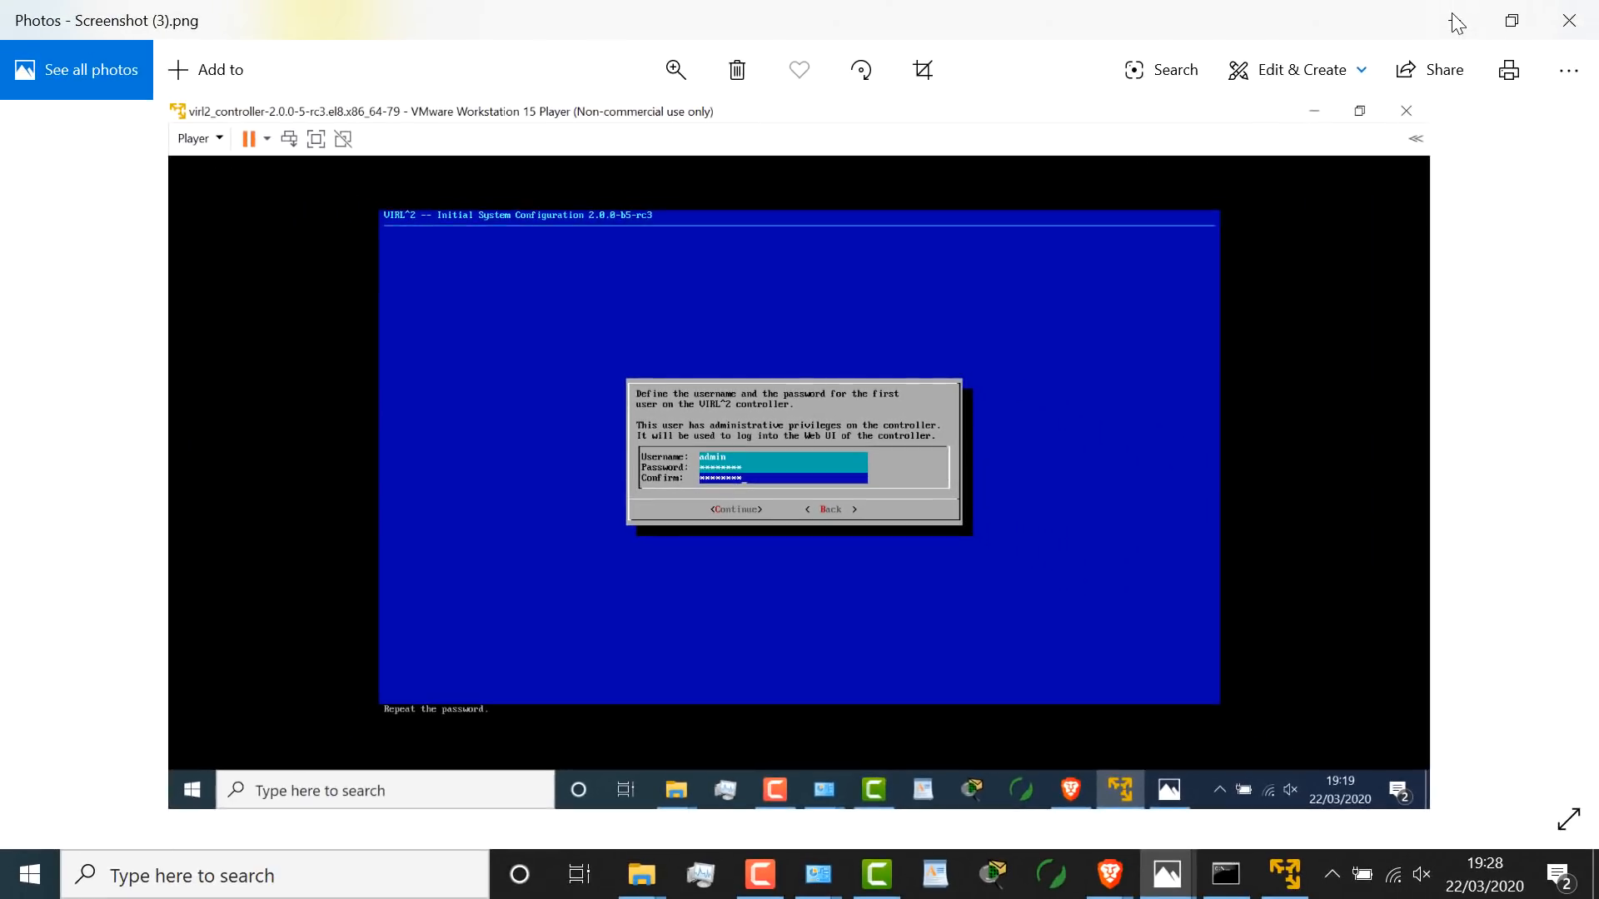
click(1451, 12)
click(1451, 15)
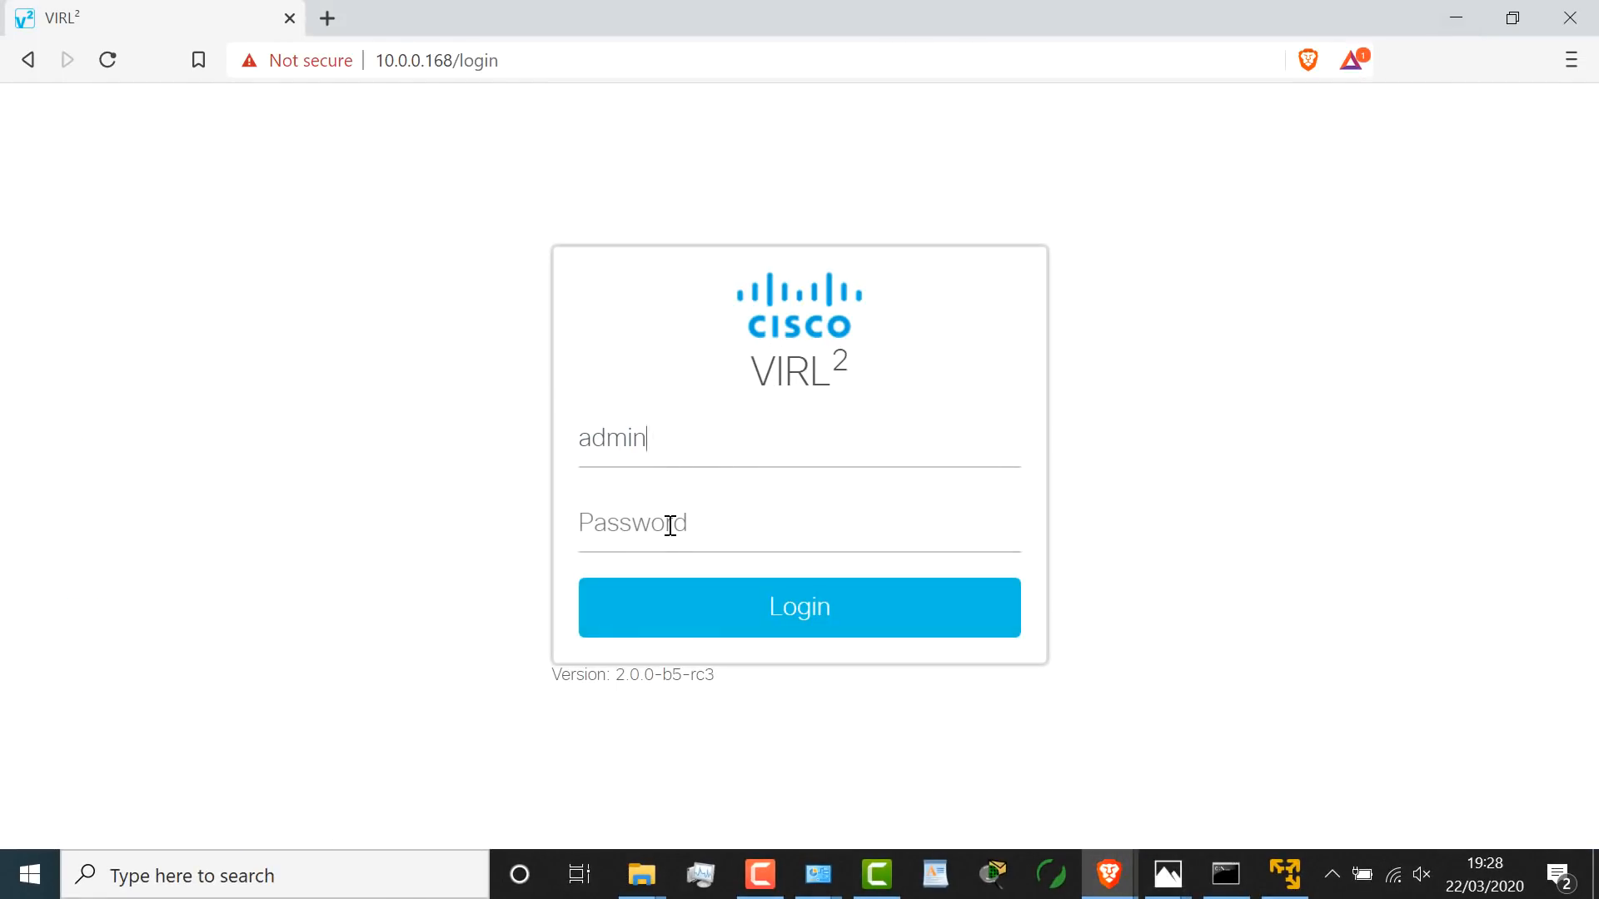
text(••)
click(772, 598)
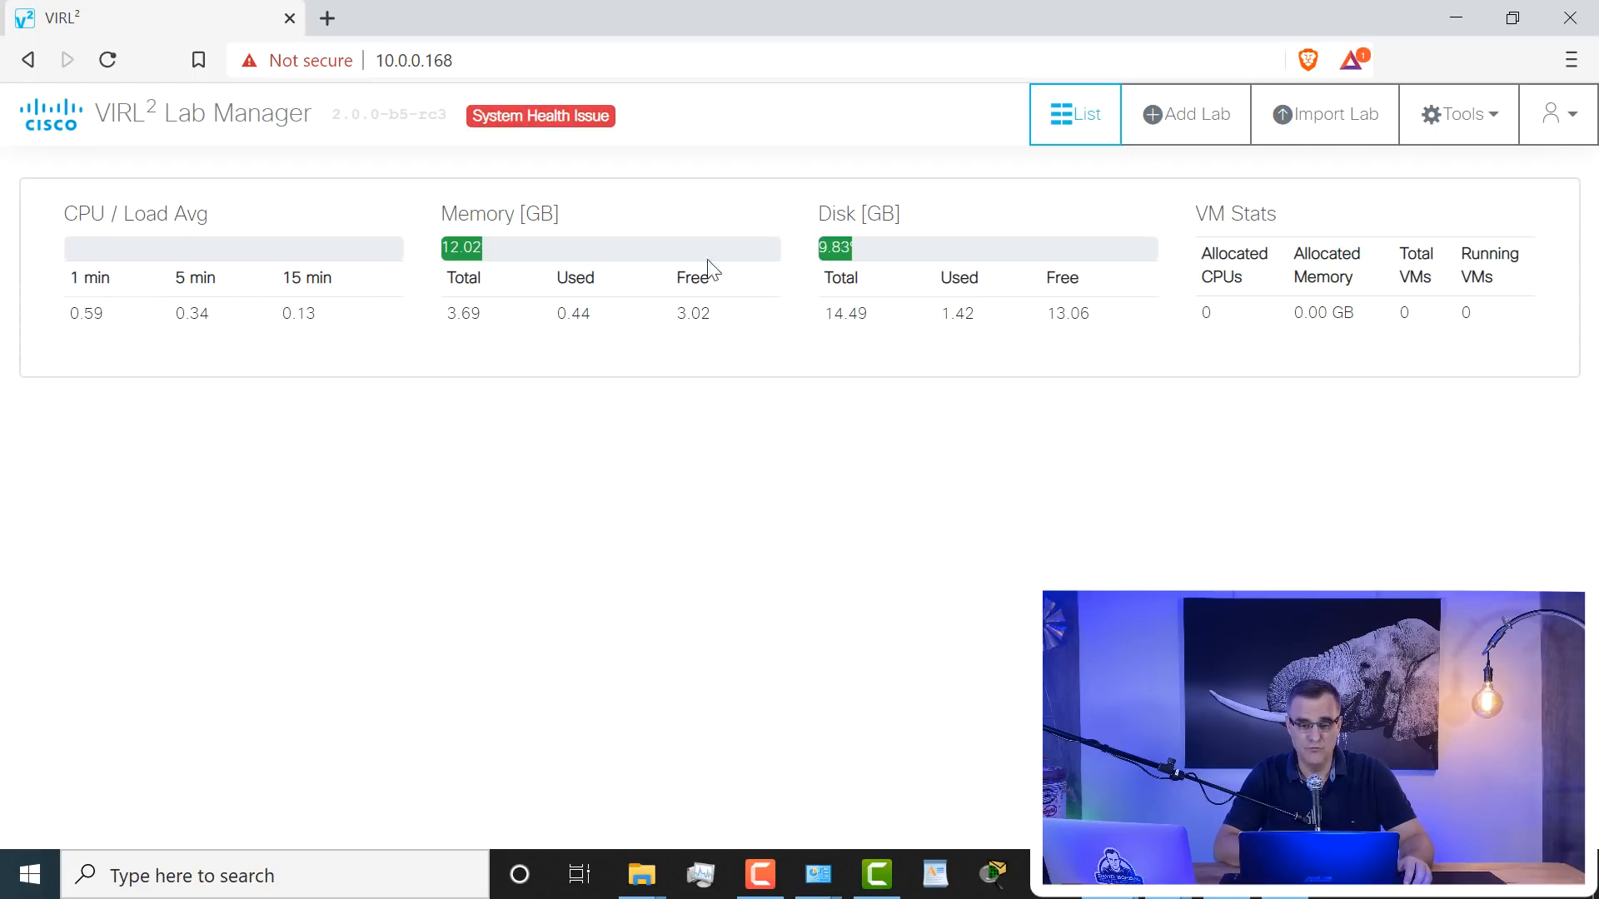
Examine the System Health issue and the Smart Software Licensing status, and return to the Lab Manager.
click(553, 115)
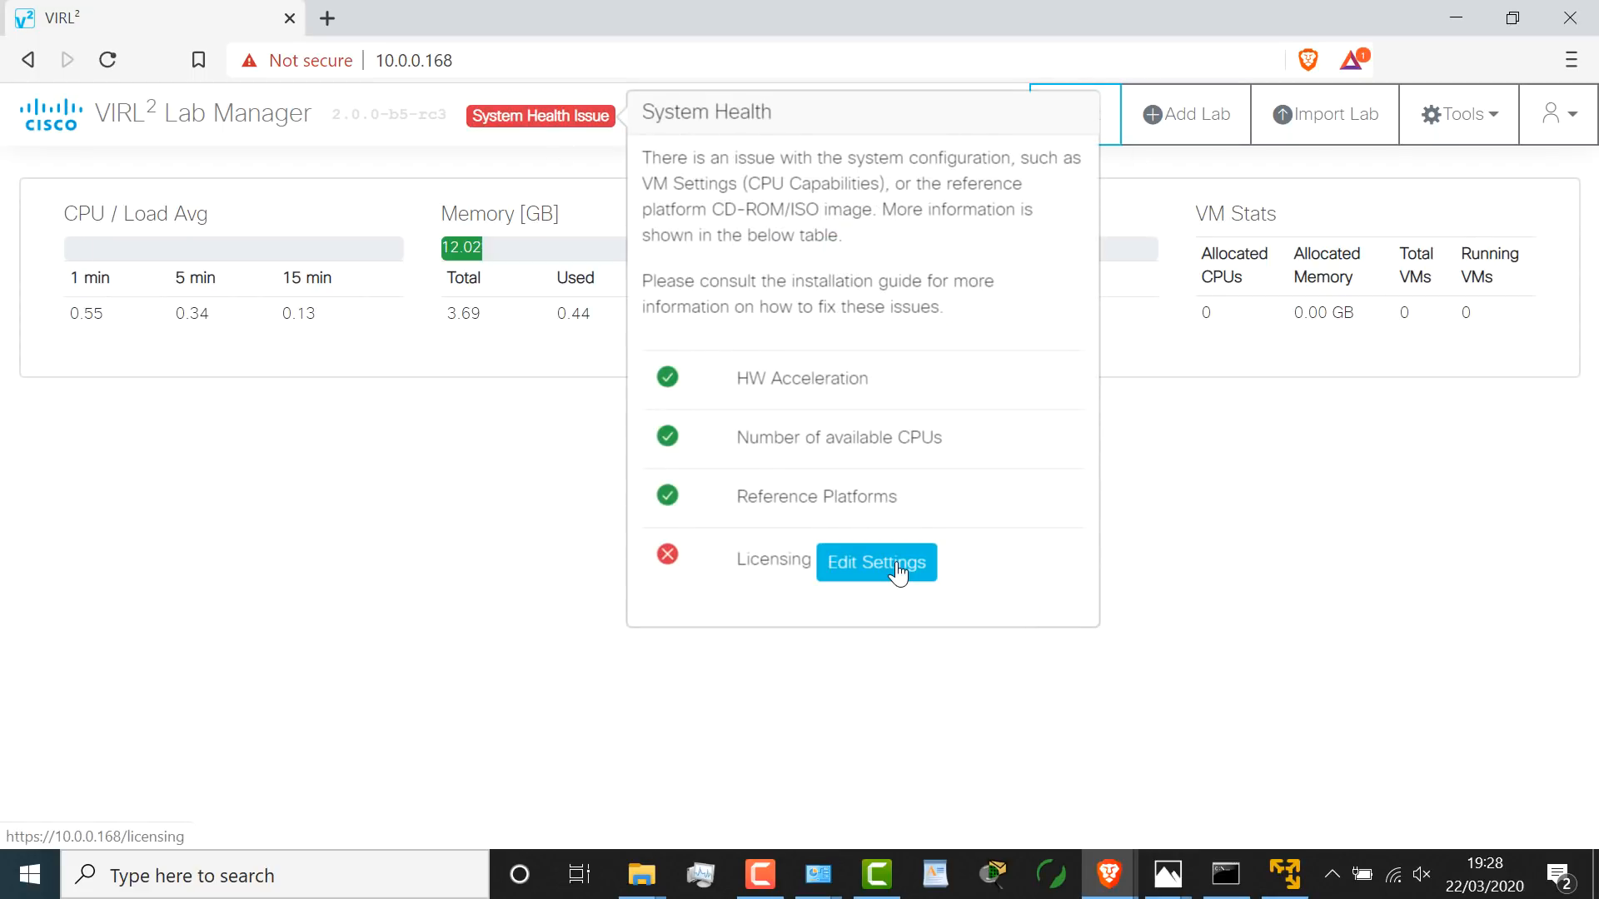
click(898, 573)
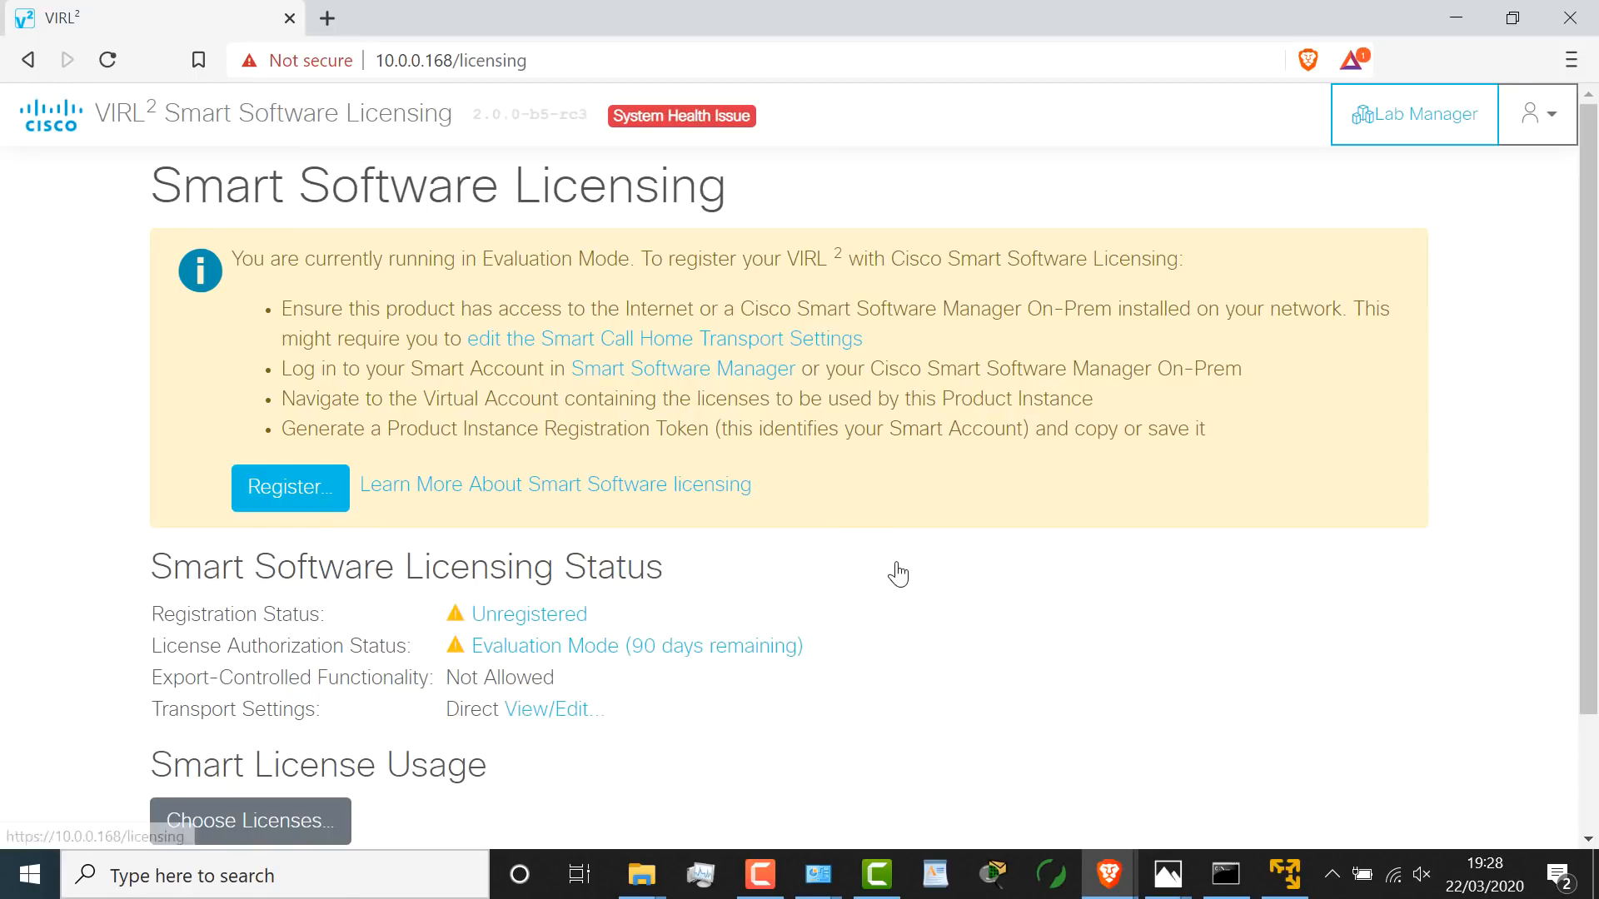
scroll(475, 553, down, 2)
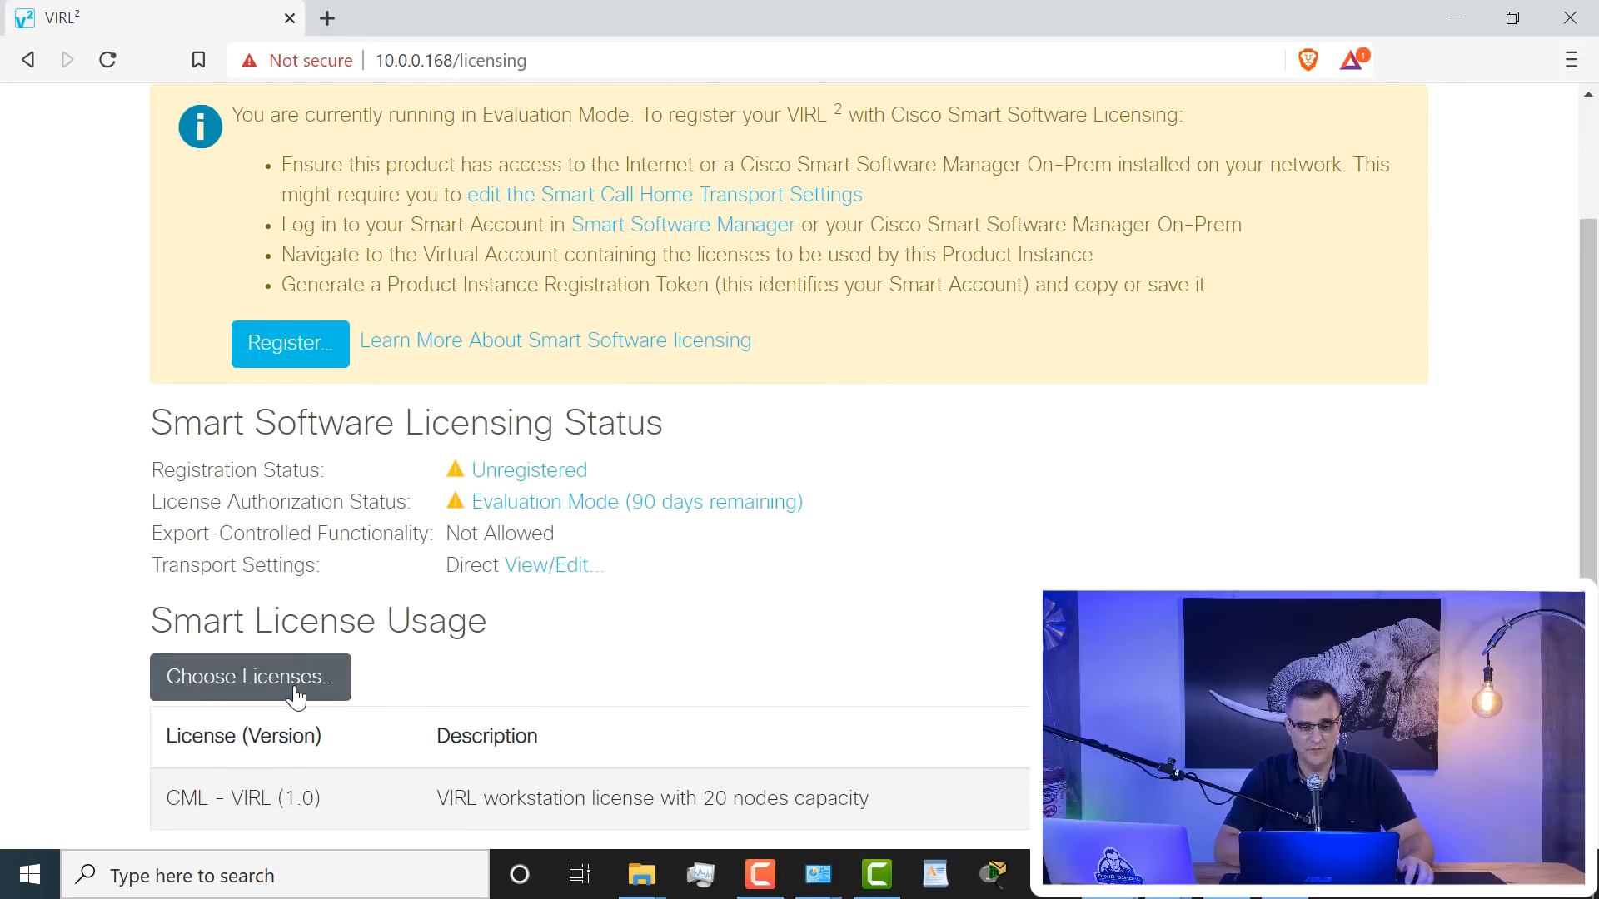
scroll(375, 596, up, 2)
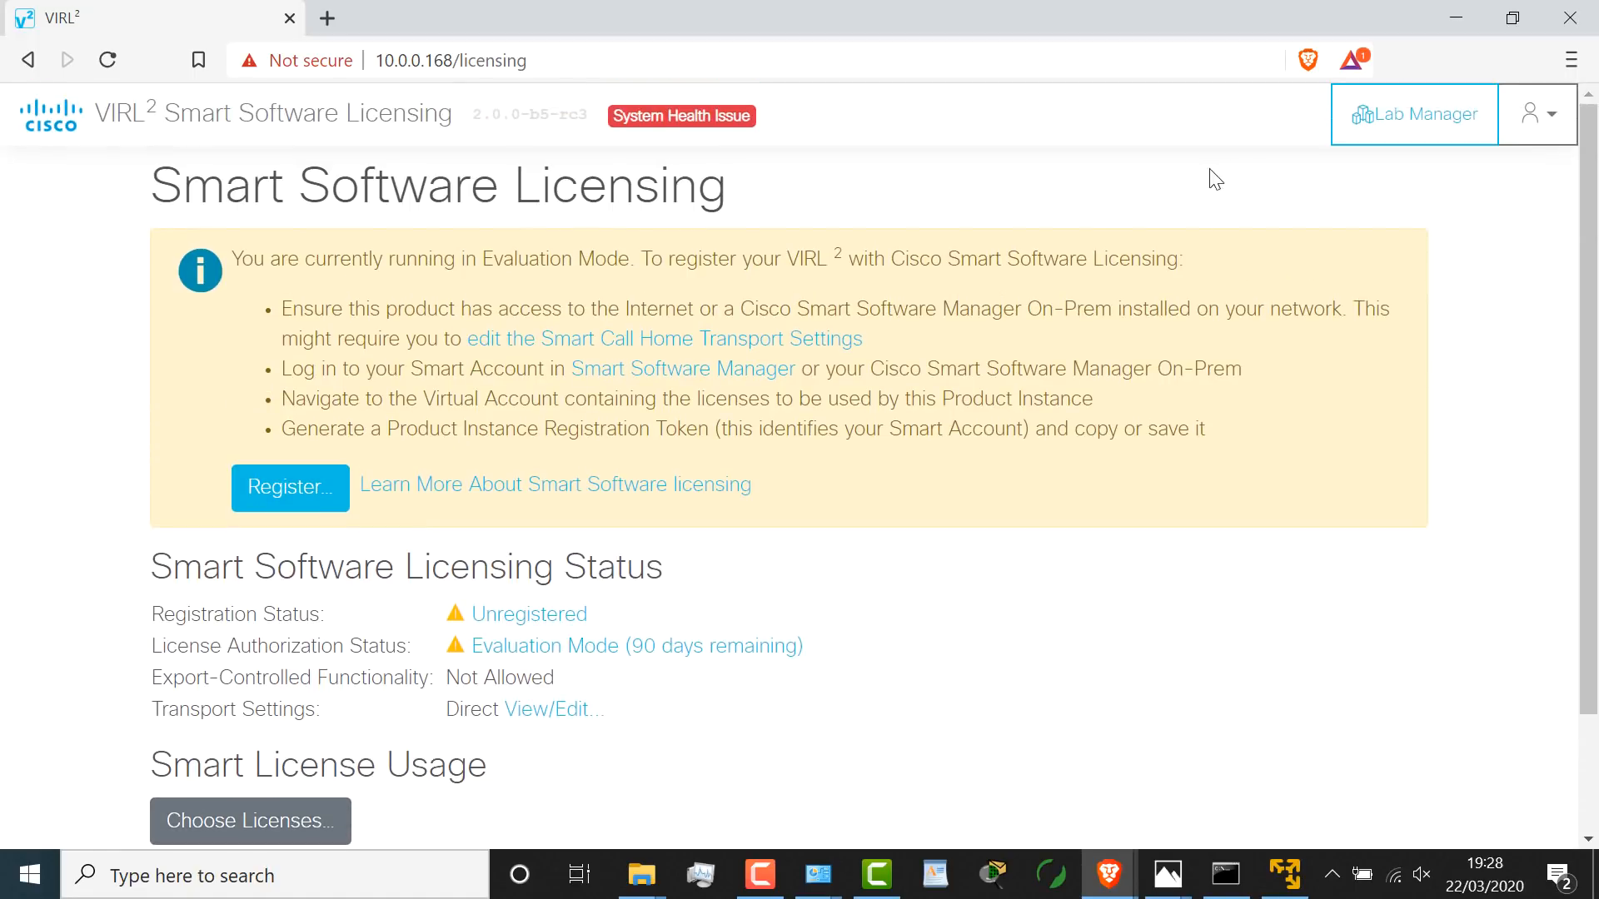
click(1382, 132)
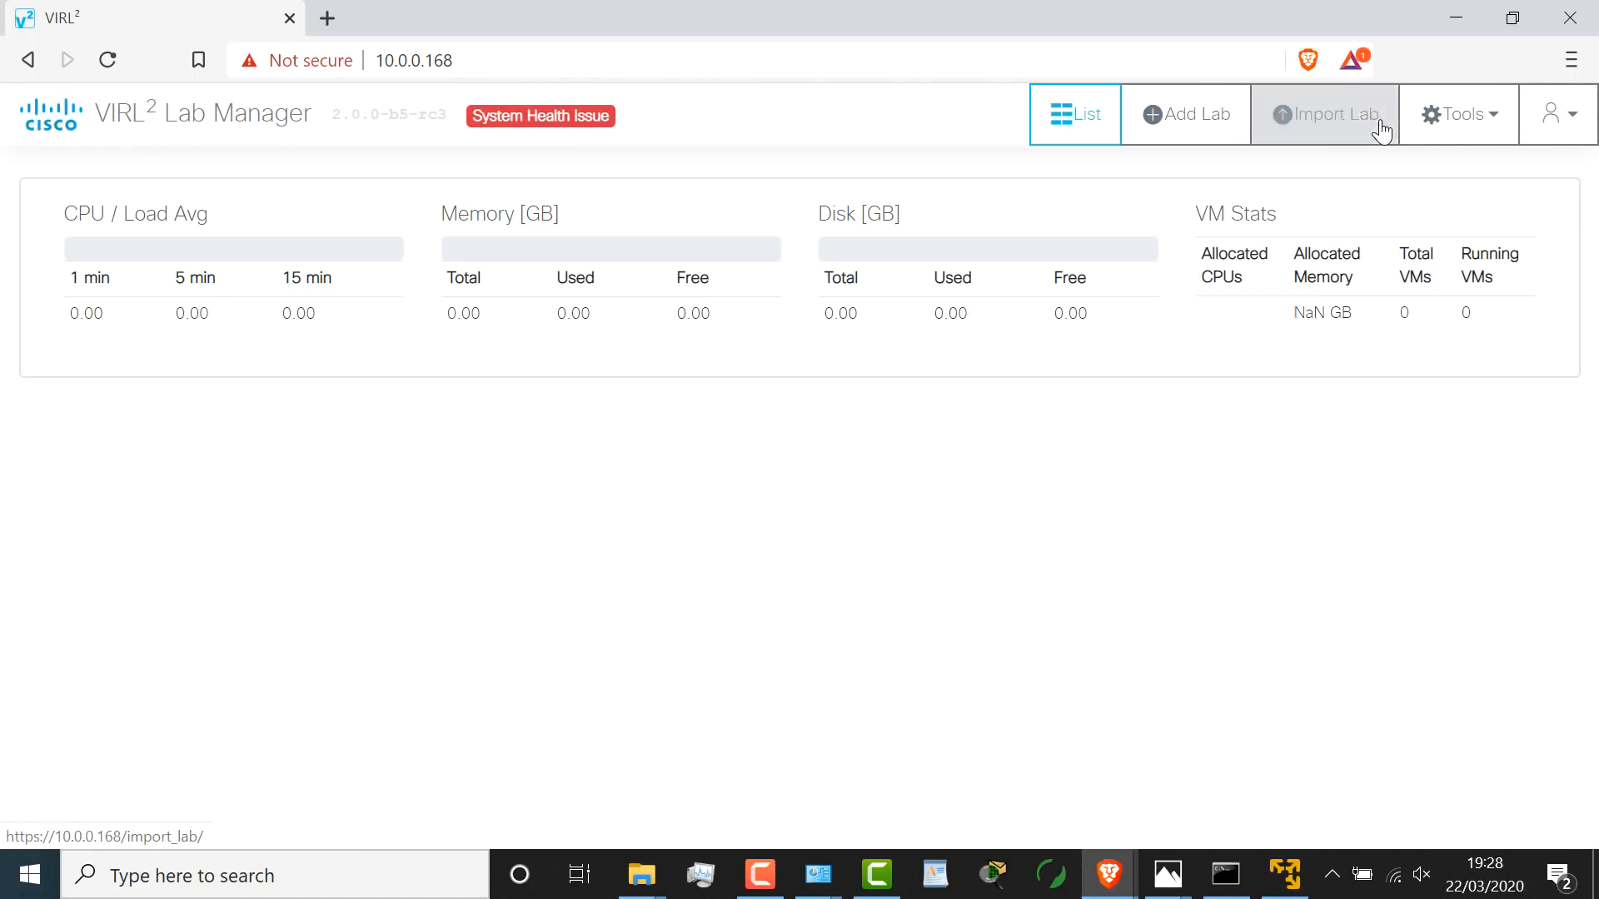
Create a new lab, open it in the Workbench and place two IOSvL2 switches side by side.
click(1175, 121)
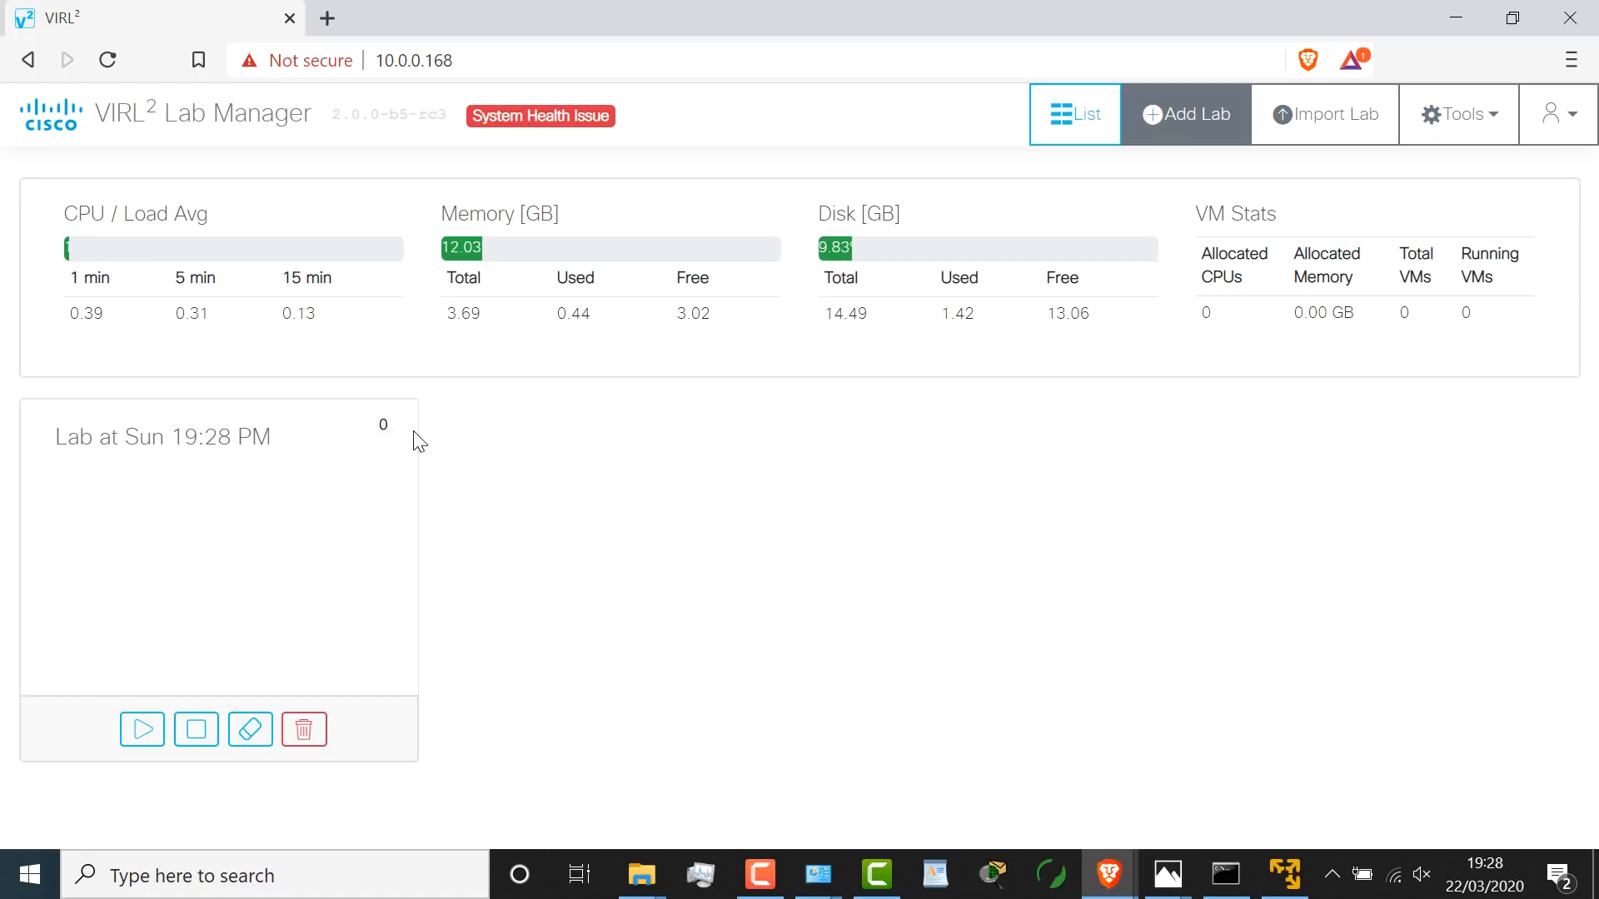
click(157, 553)
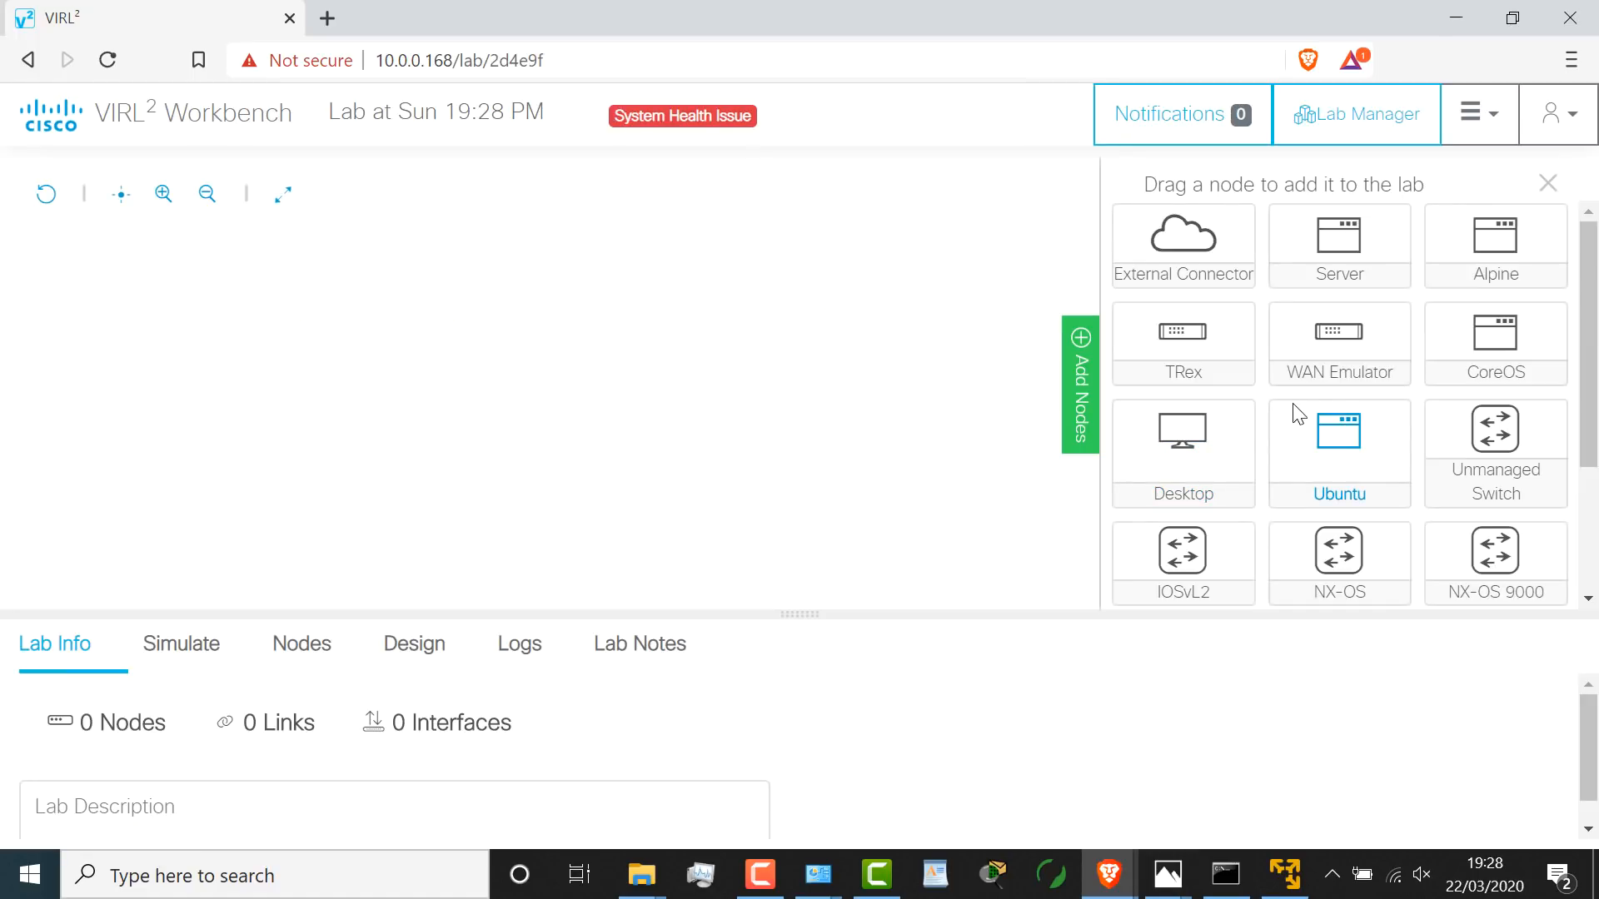
scroll(1228, 341, down, 3)
drag(1180, 349, 420, 310)
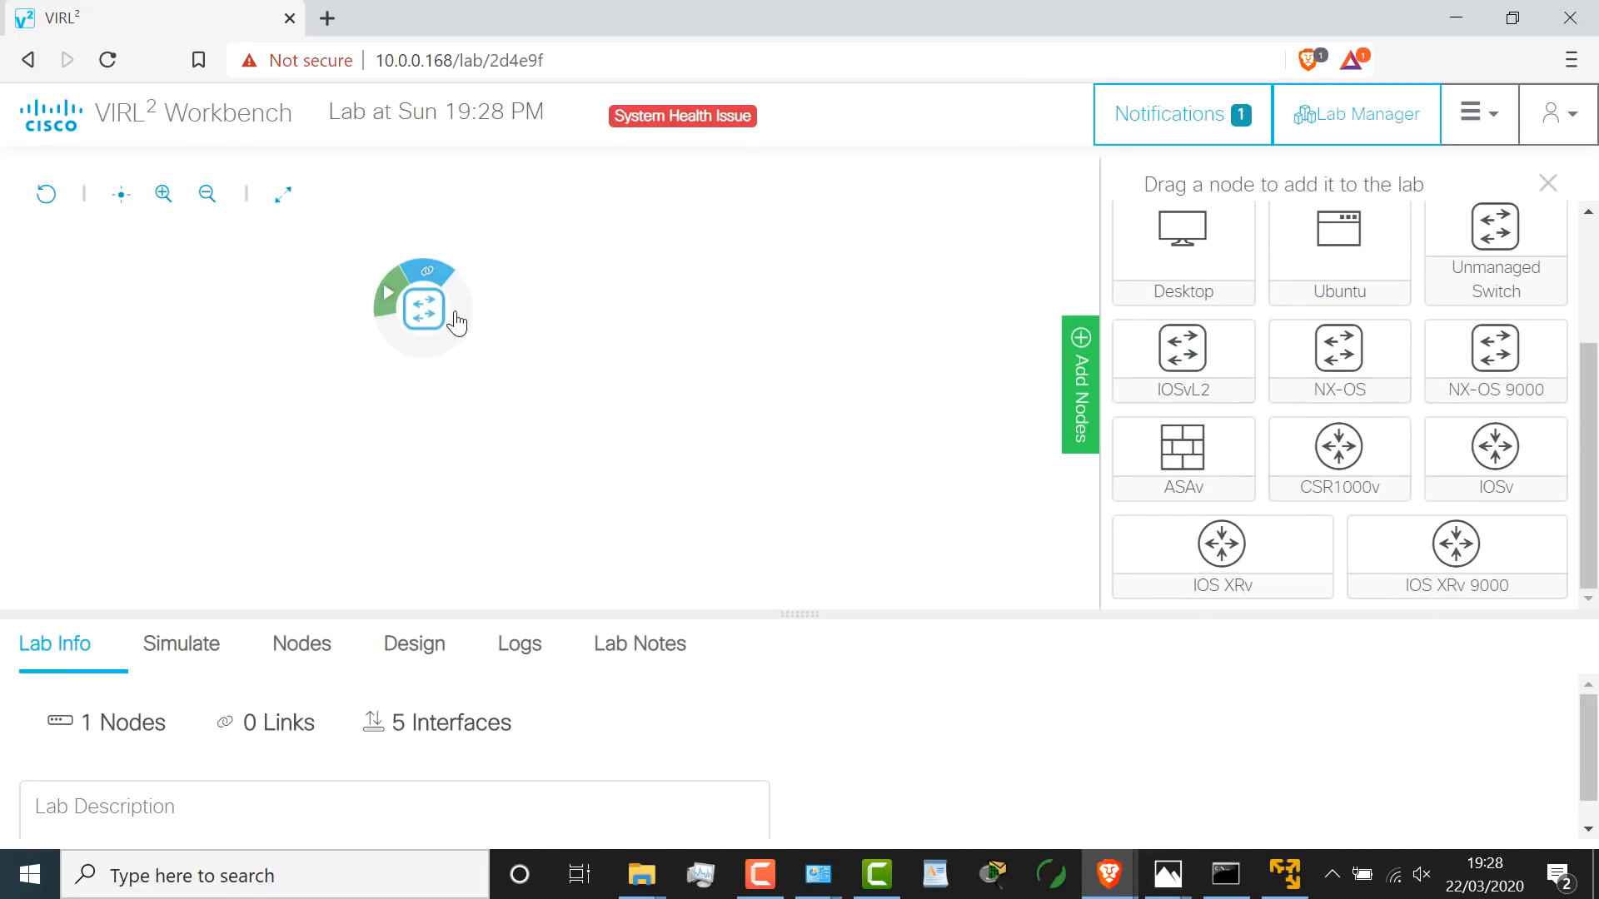
drag(1186, 352, 1185, 351)
drag(700, 329, 714, 333)
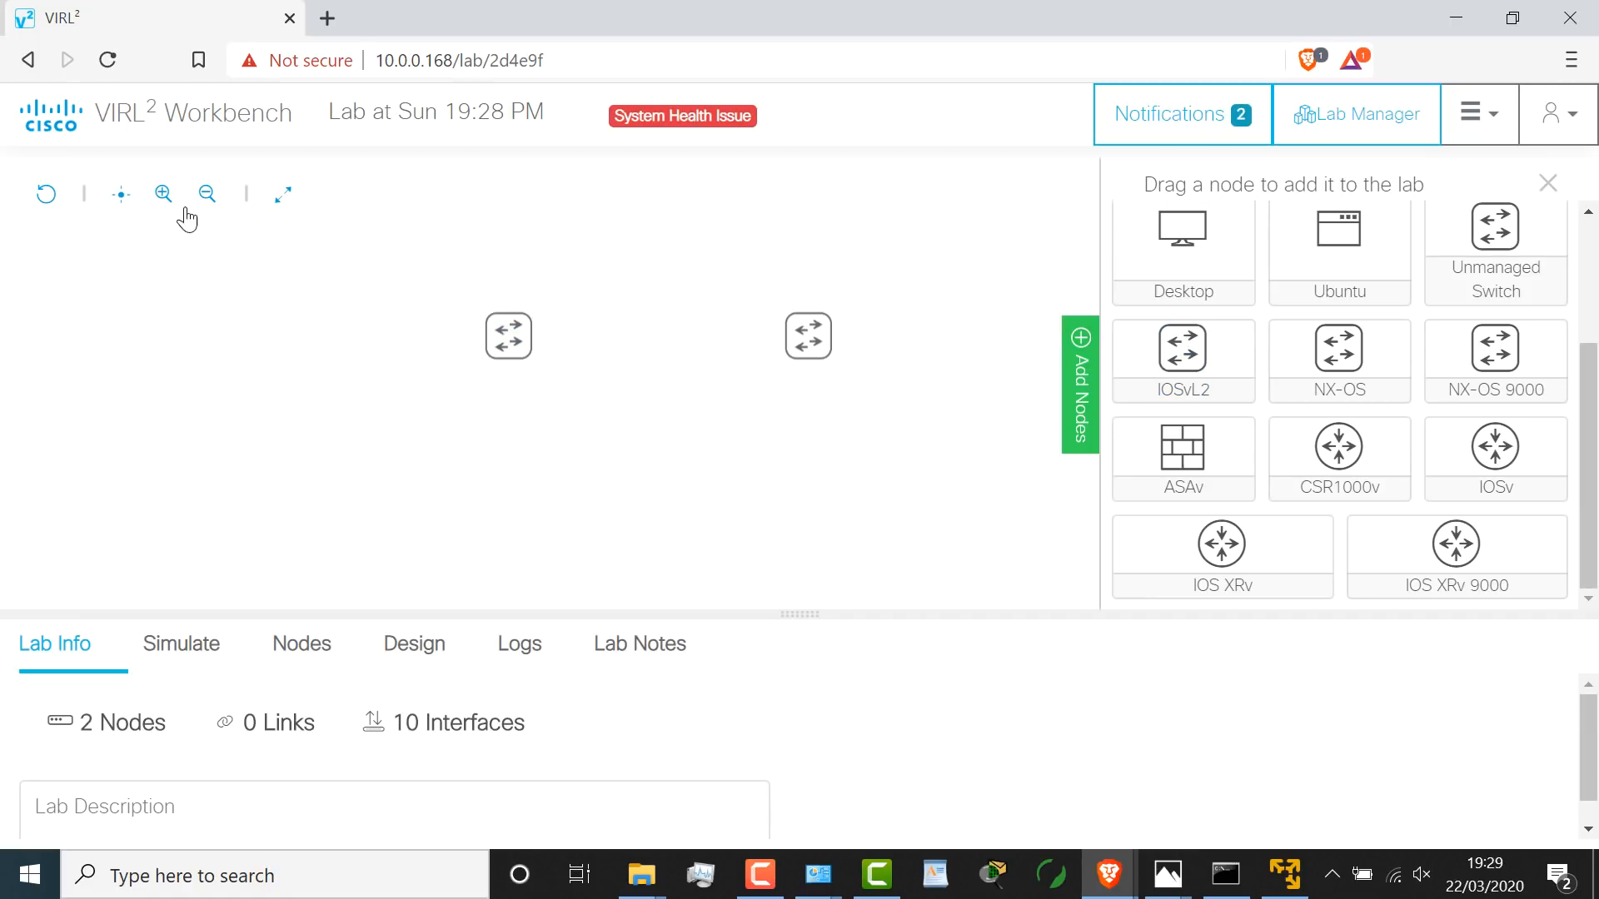
Move the two IOSvL2 switches closer together and add an IOSv router to the left of them.
click(165, 197)
drag(577, 350, 442, 352)
drag(913, 353, 644, 354)
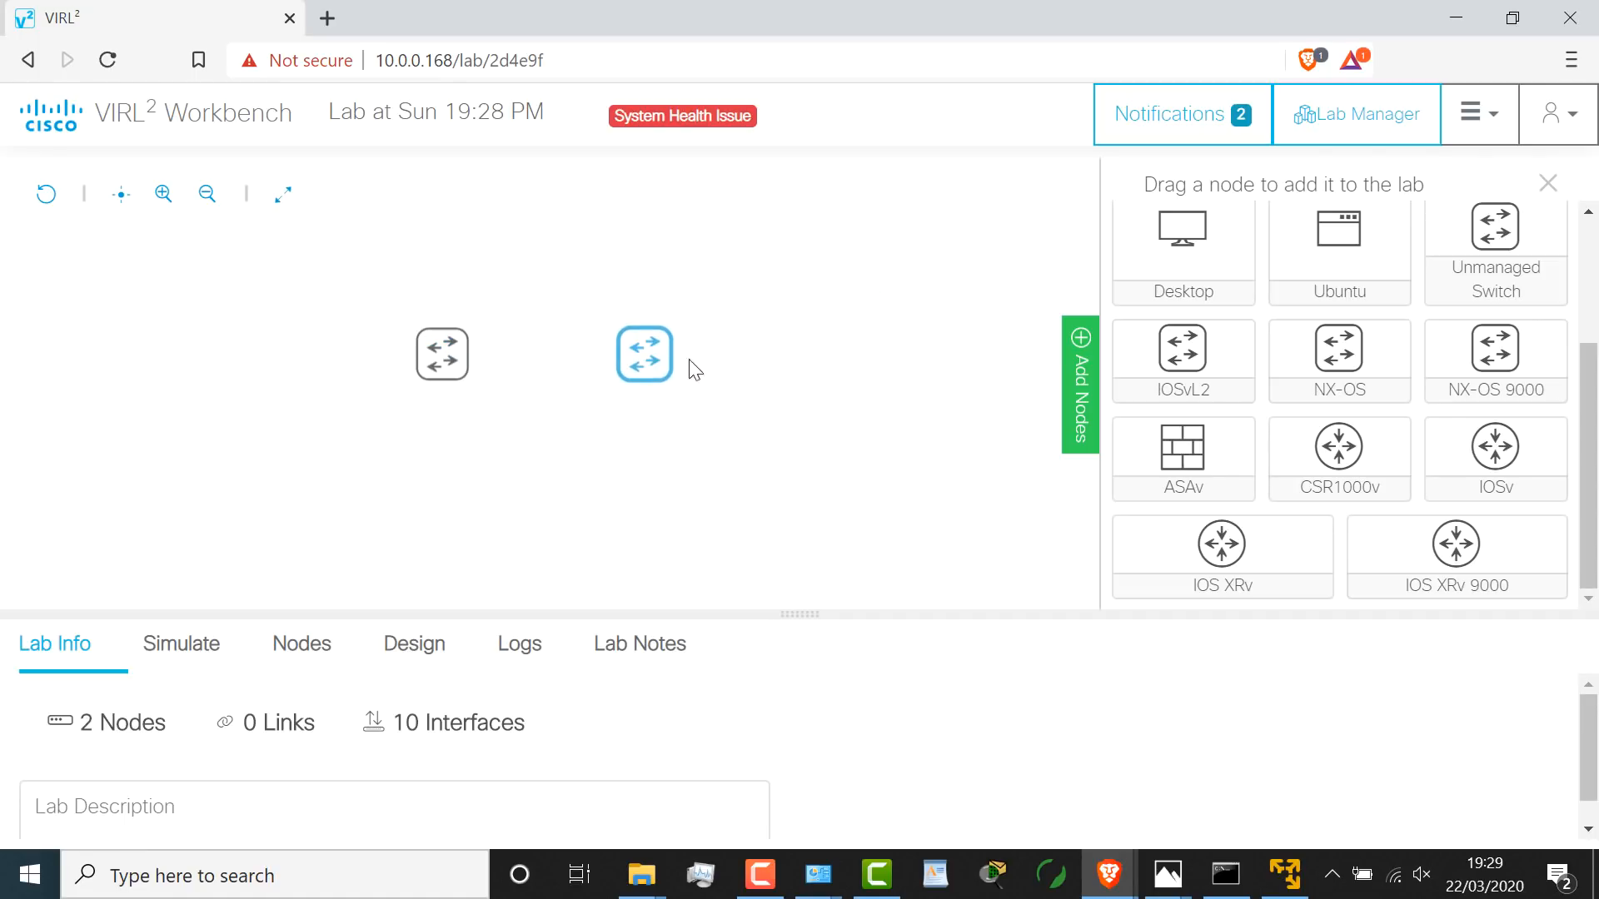
drag(1496, 446, 215, 334)
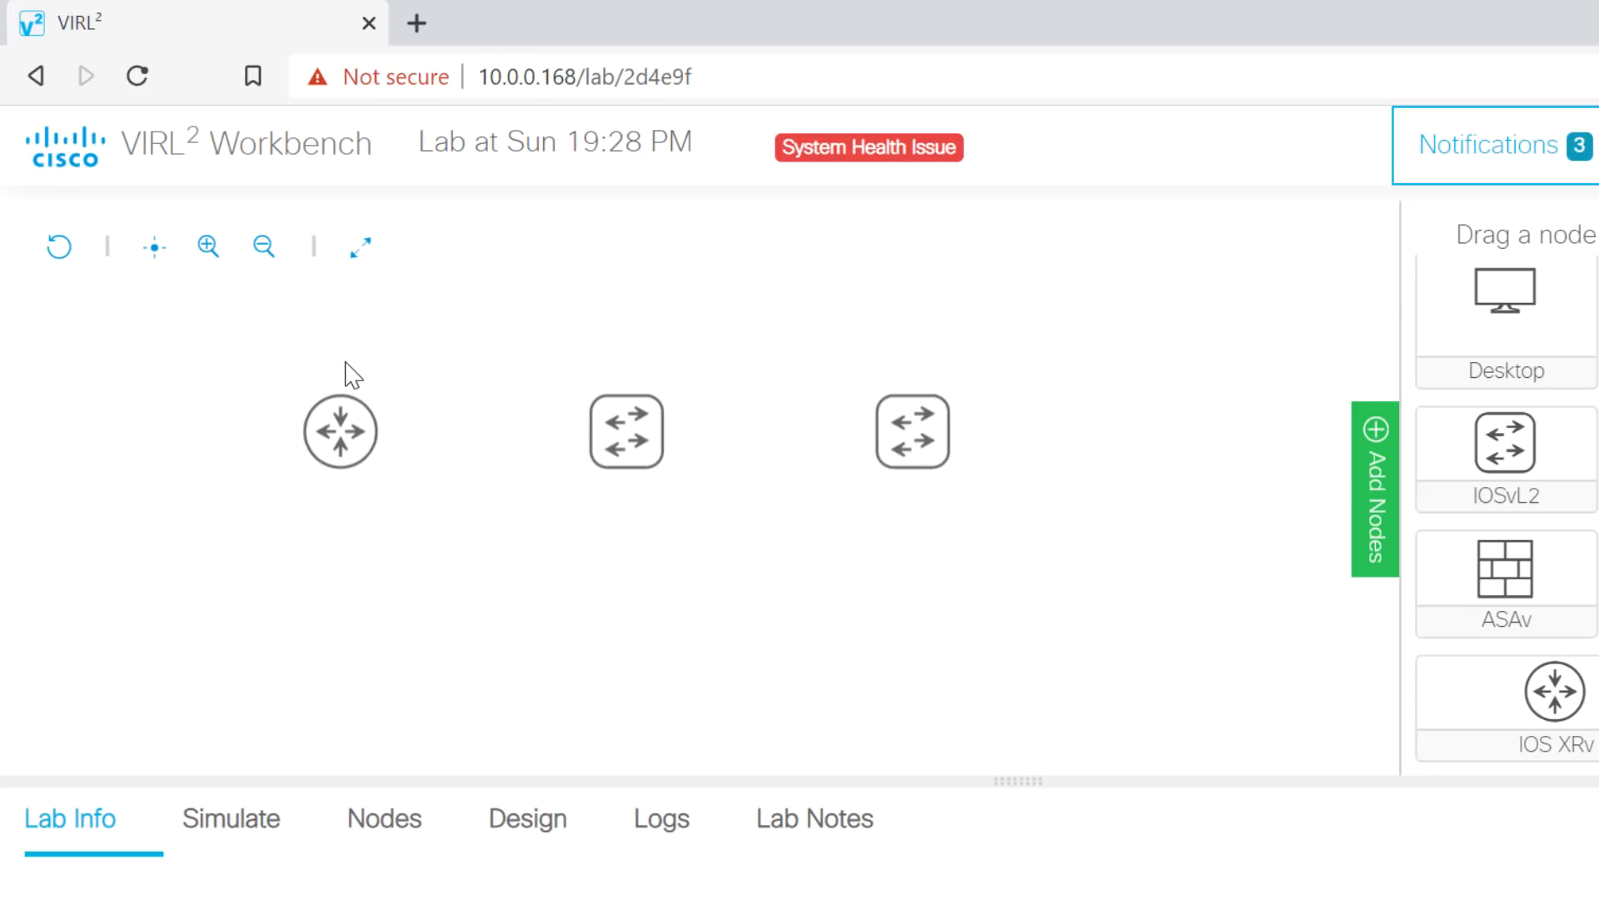
Link GigE0/0 of the iosv-0 router to GigE0/0 of the iosvl2-0 switch.
click(352, 385)
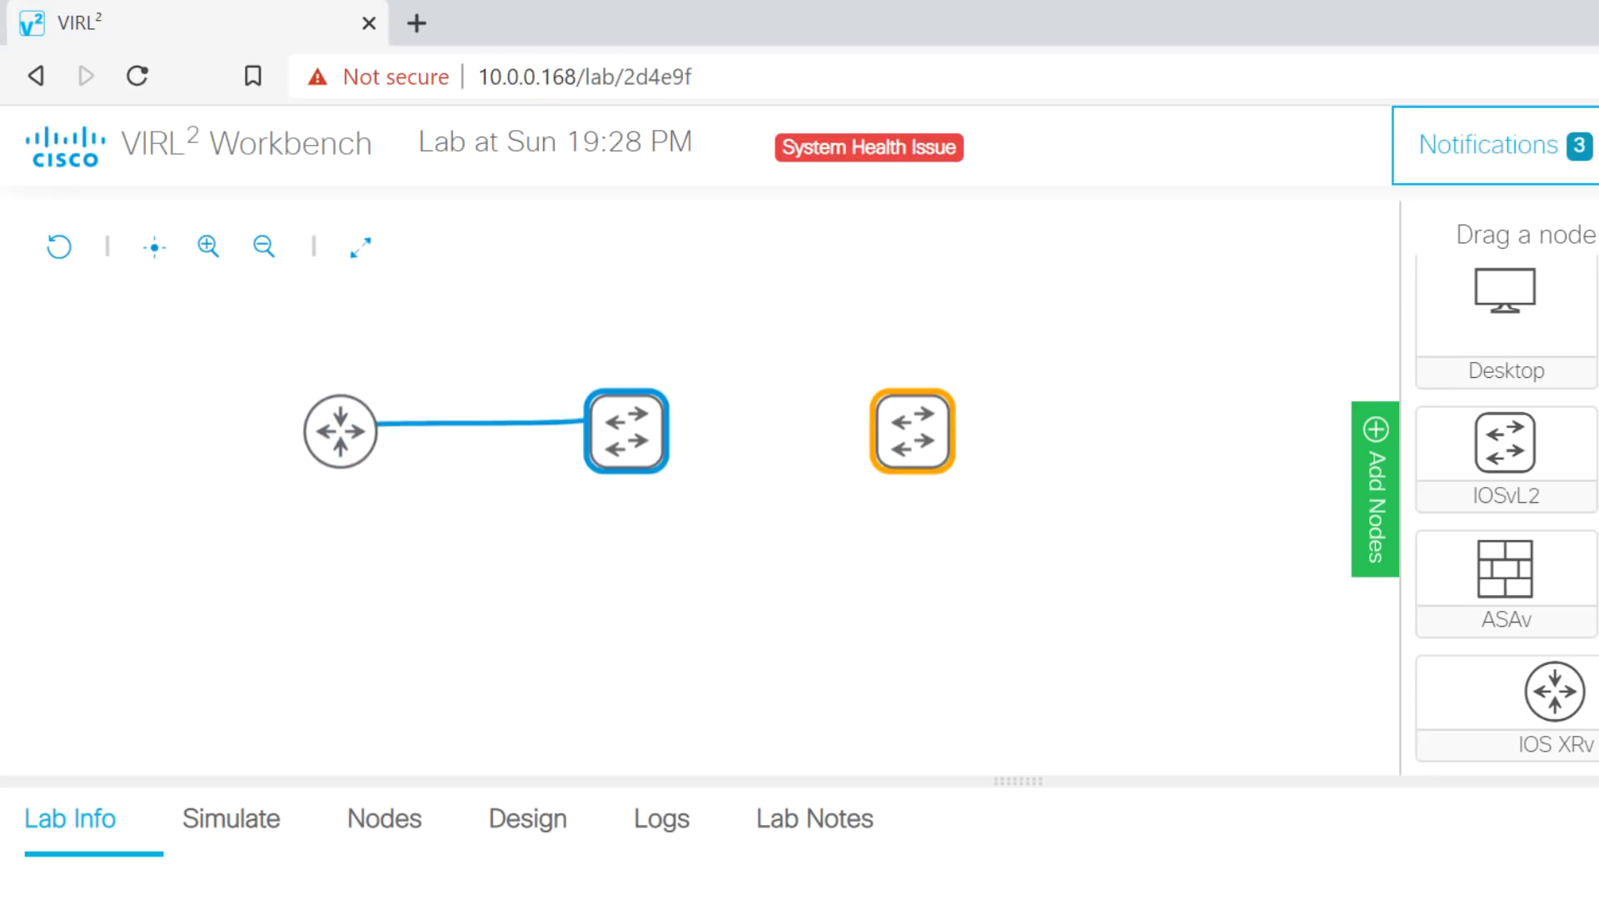
click(626, 431)
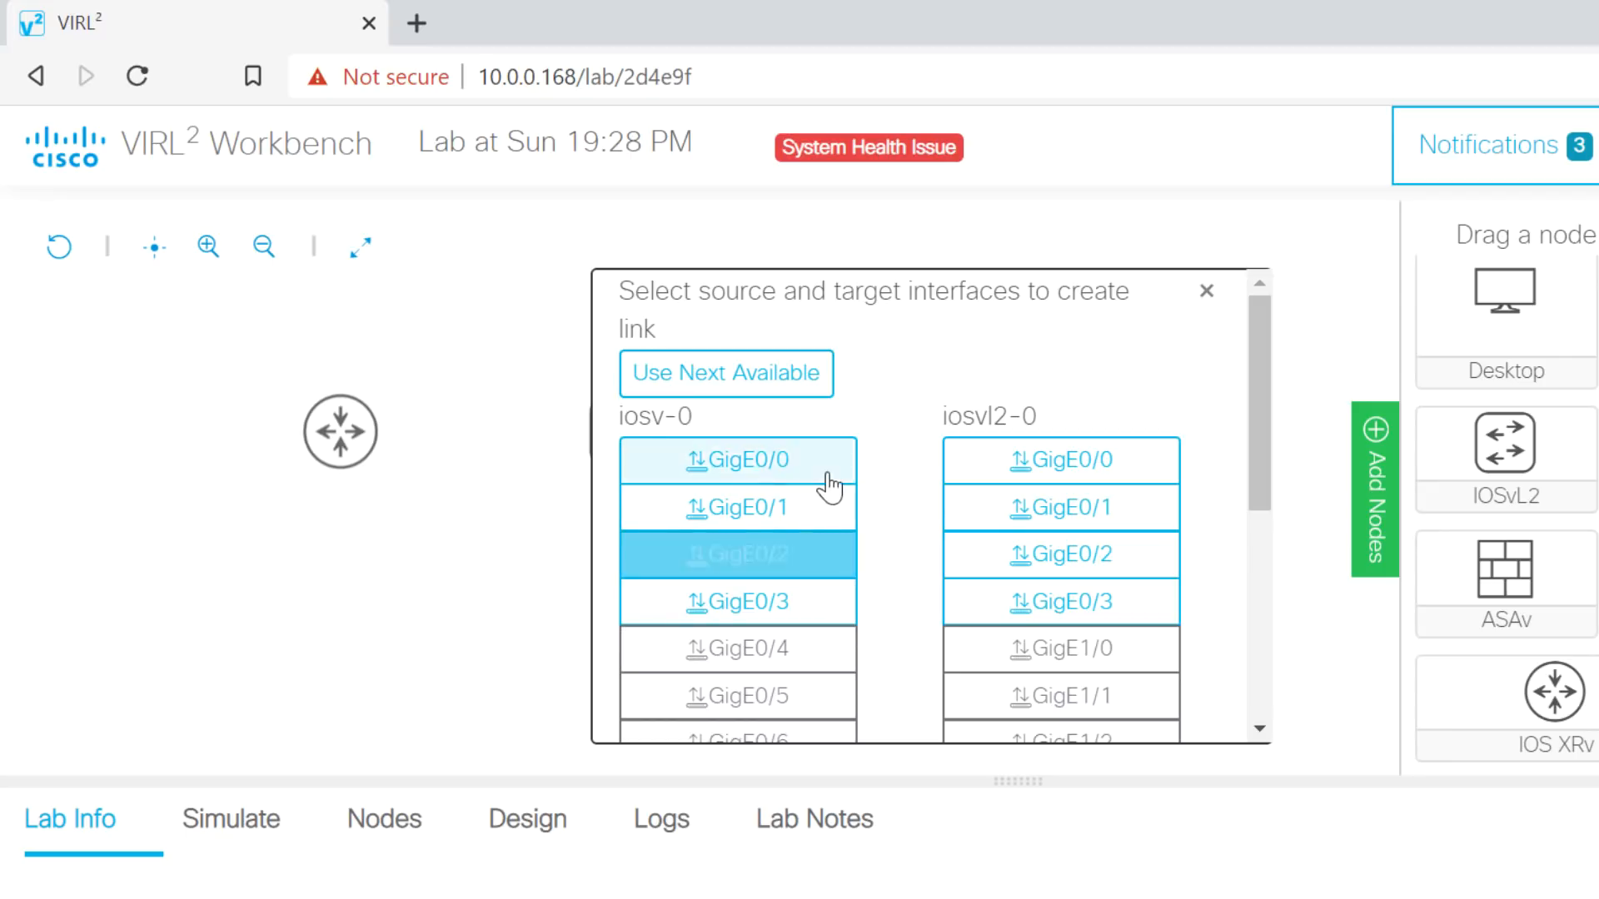
scroll(1254, 423, down, 2)
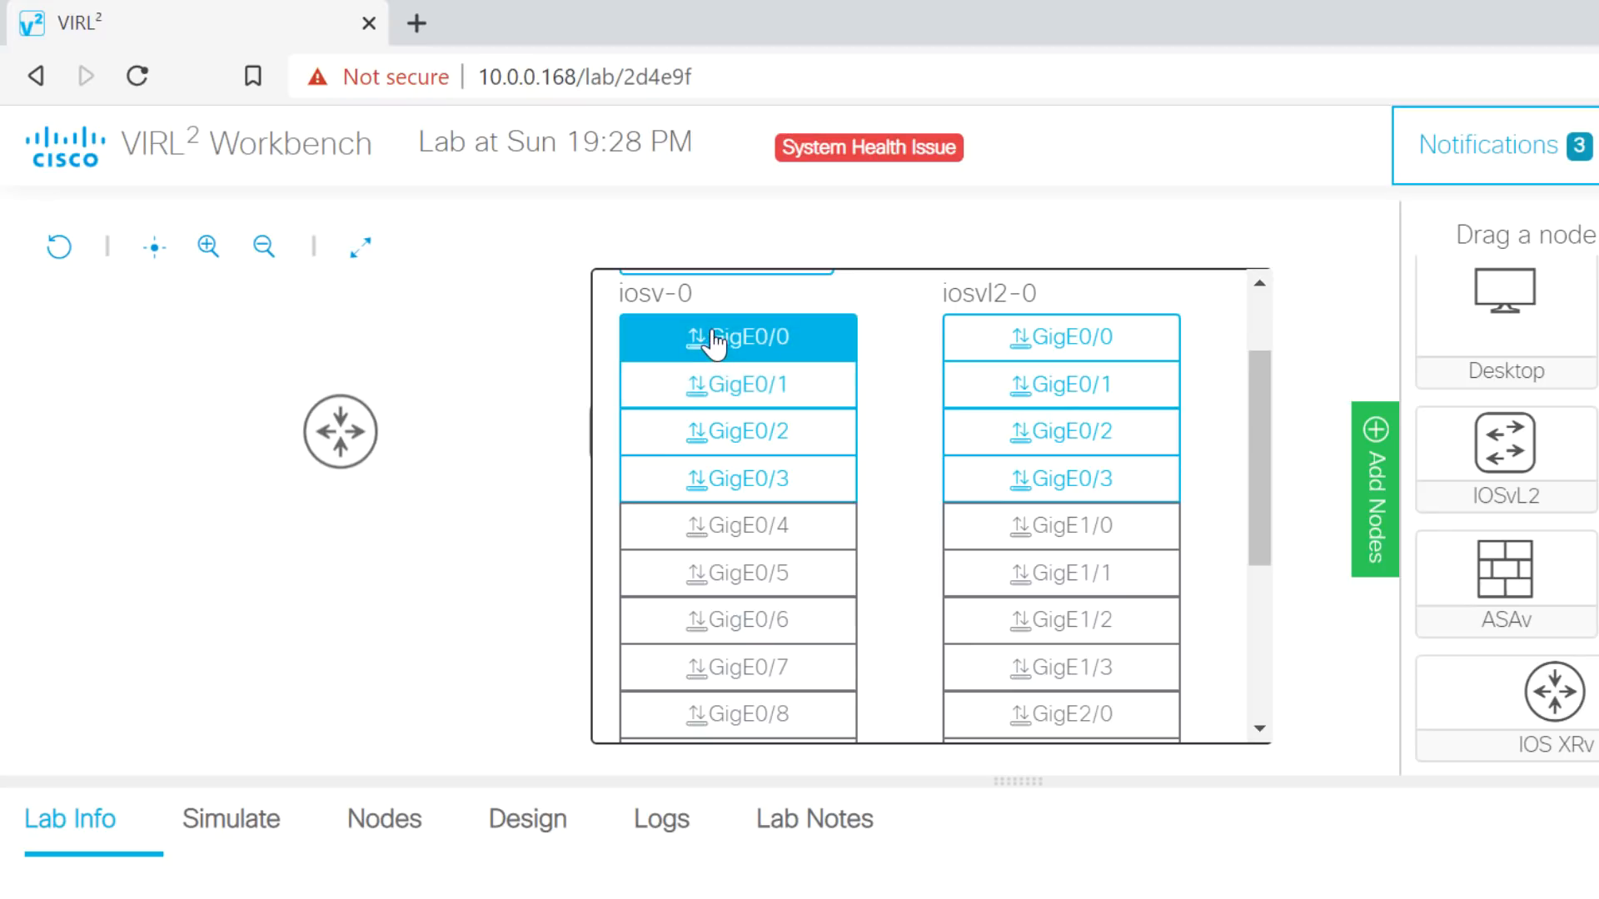
click(714, 342)
scroll(1057, 453, down, 4)
scroll(1059, 454, up, 6)
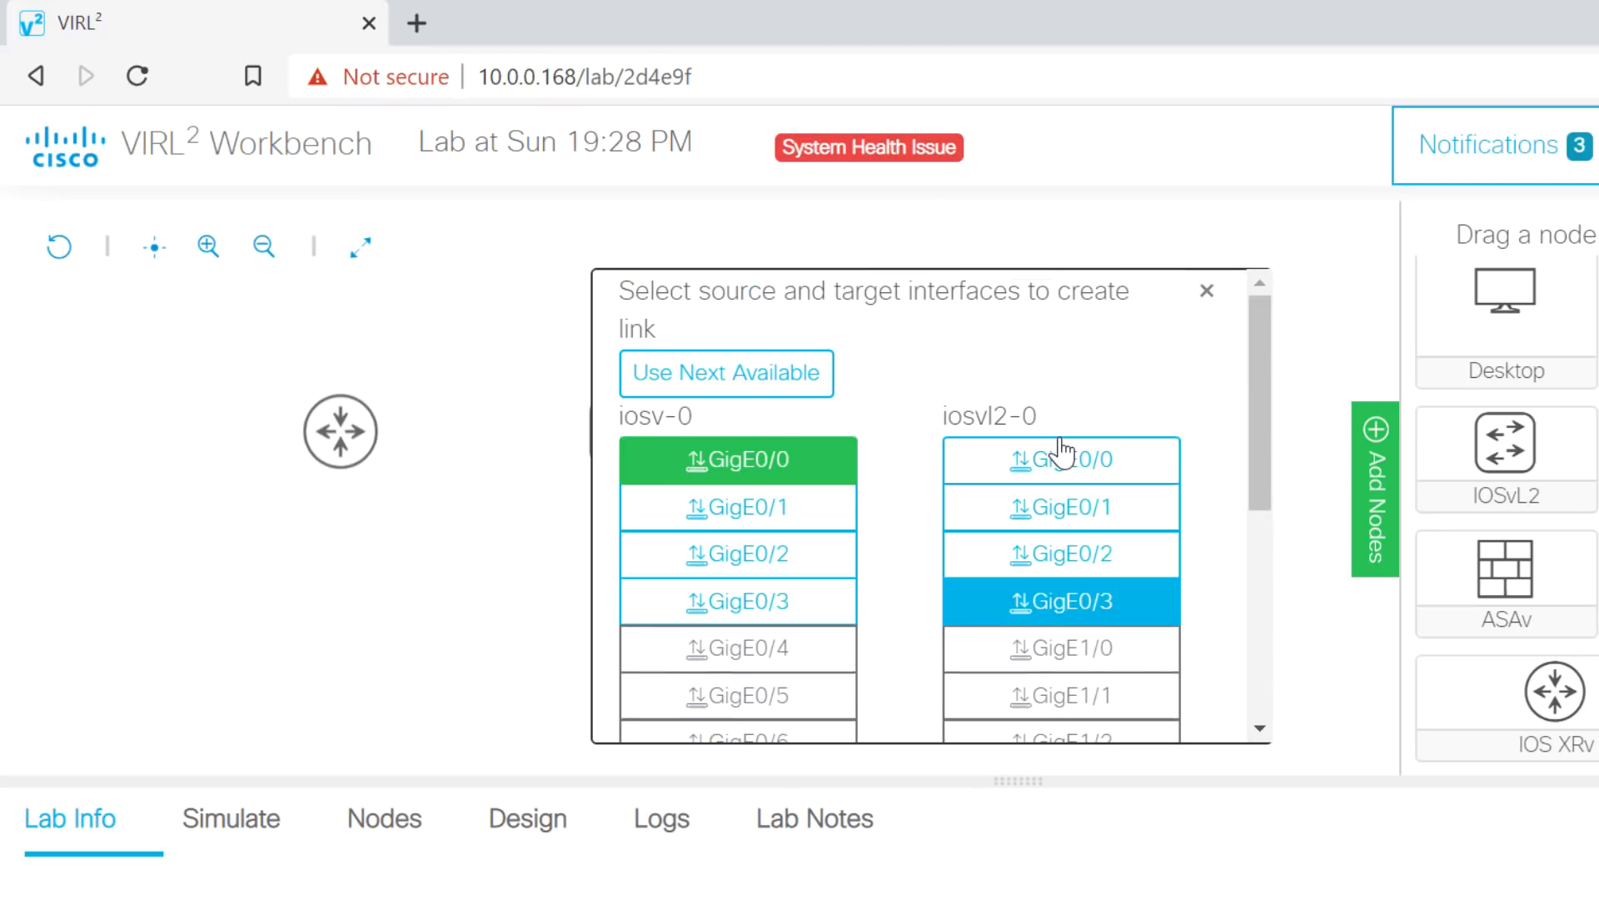
click(1106, 467)
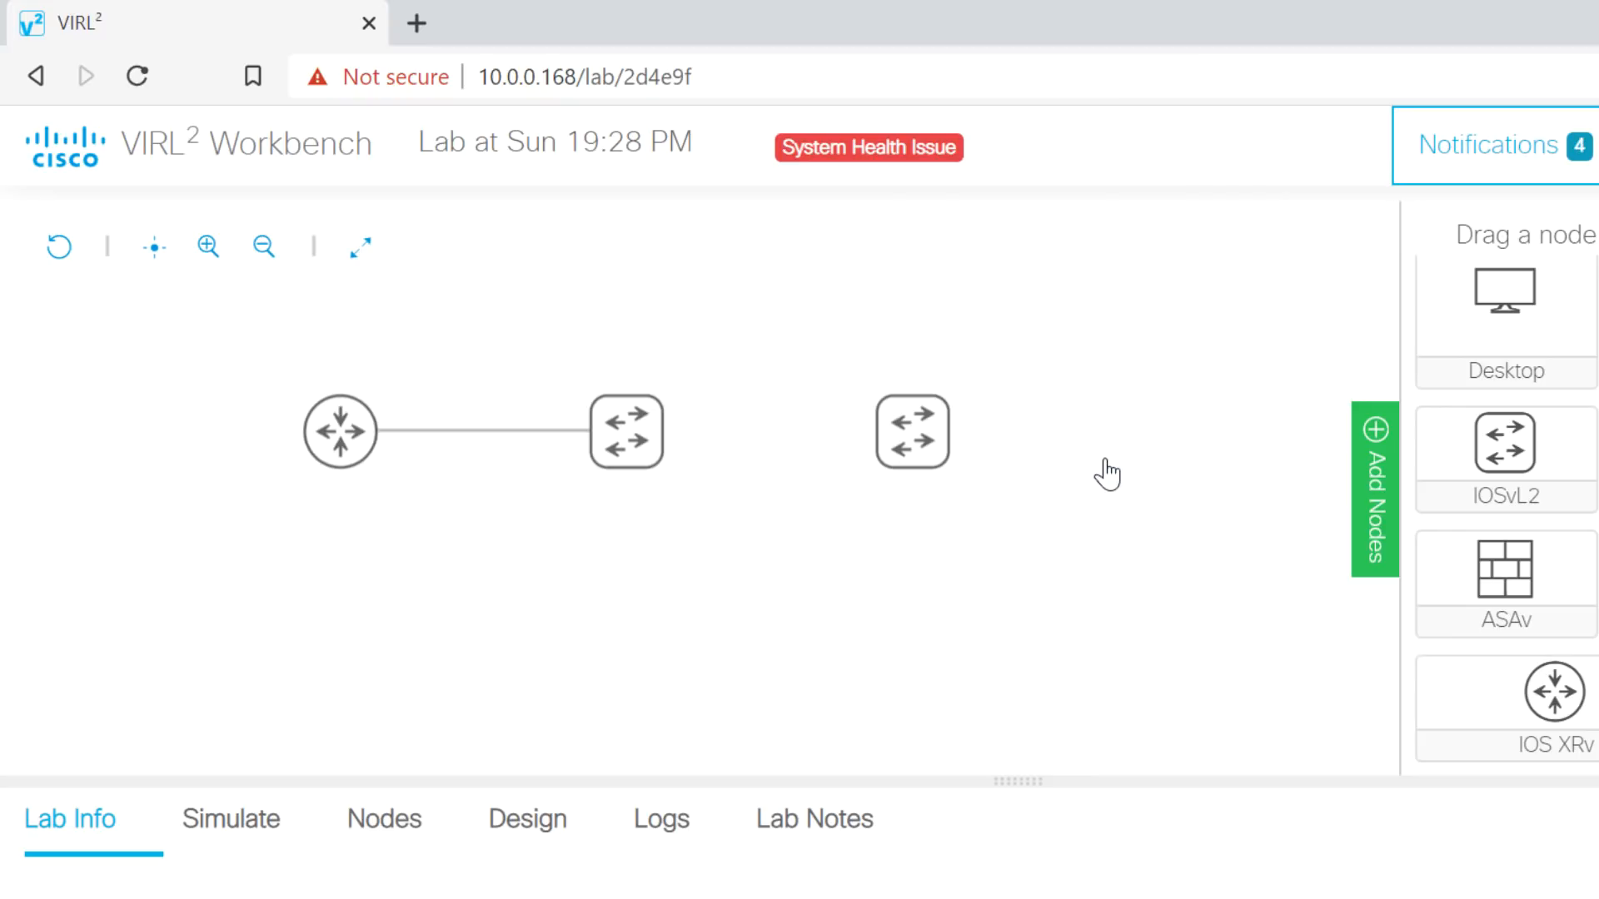
Link GigE0/1 of the iosvl2-0 switch to GigE0/0 of the iosvl2-1 switch.
click(638, 437)
click(636, 365)
click(912, 432)
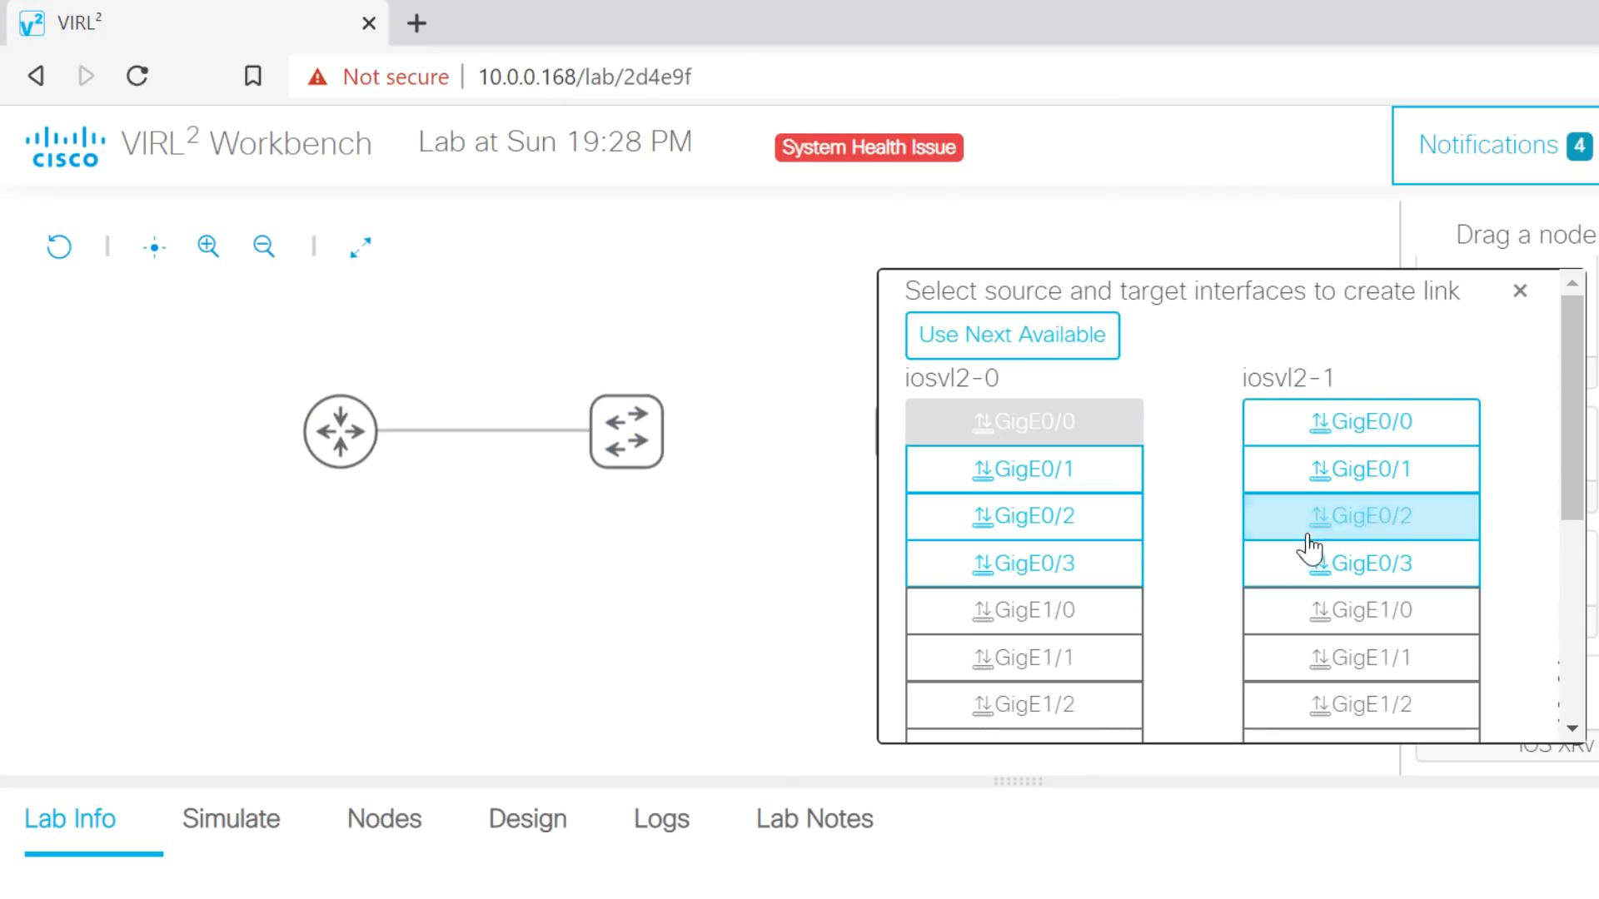
click(1048, 477)
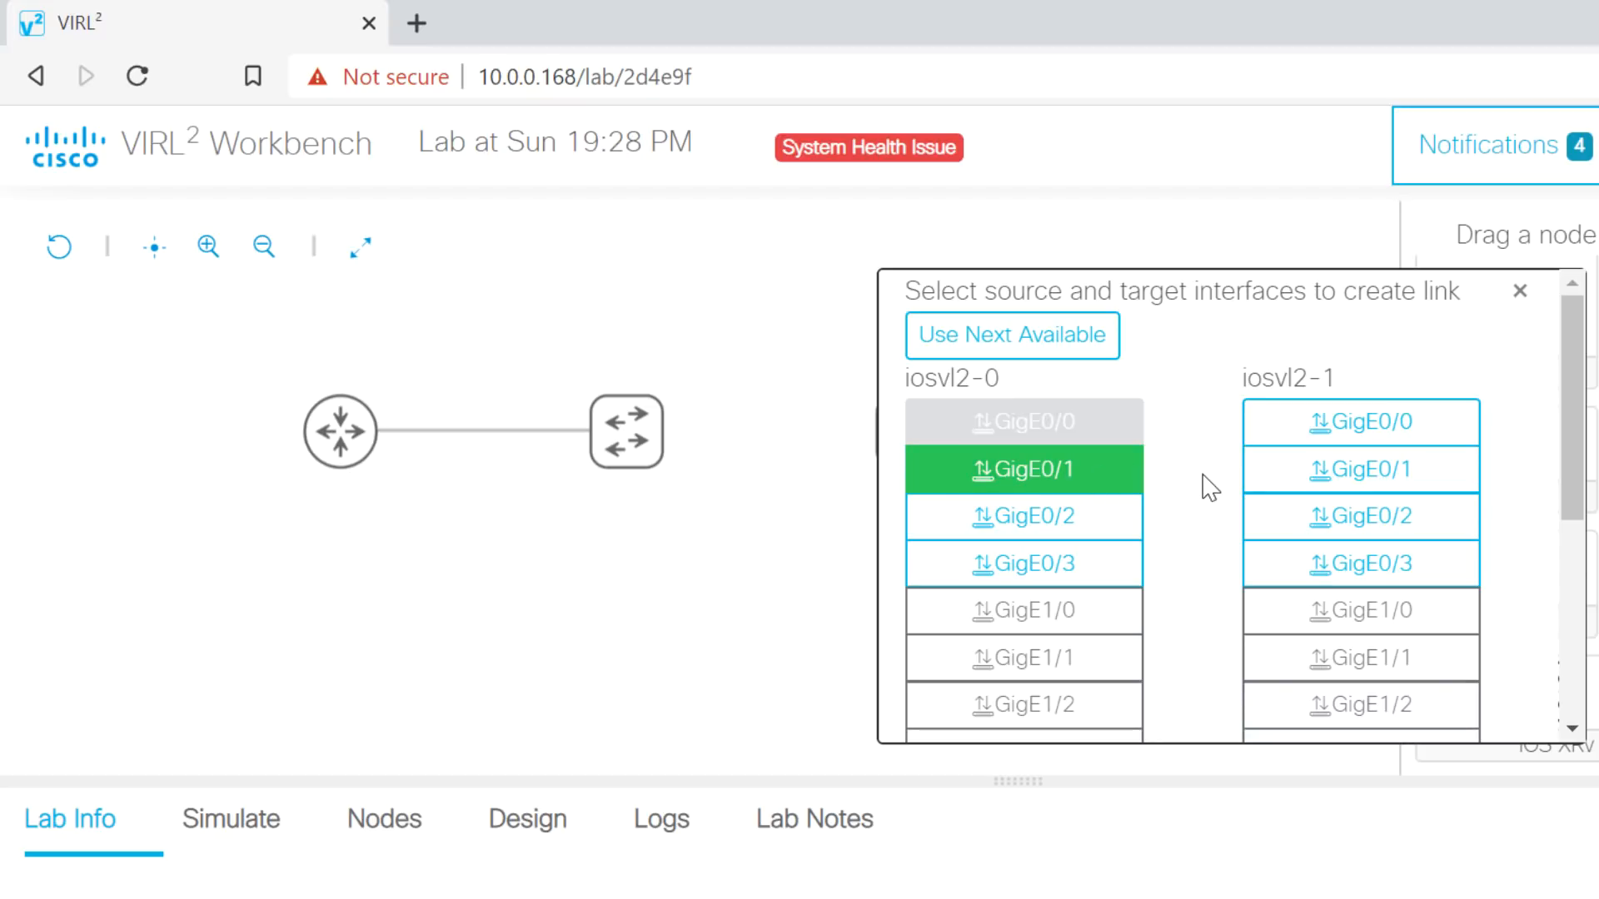
click(1366, 419)
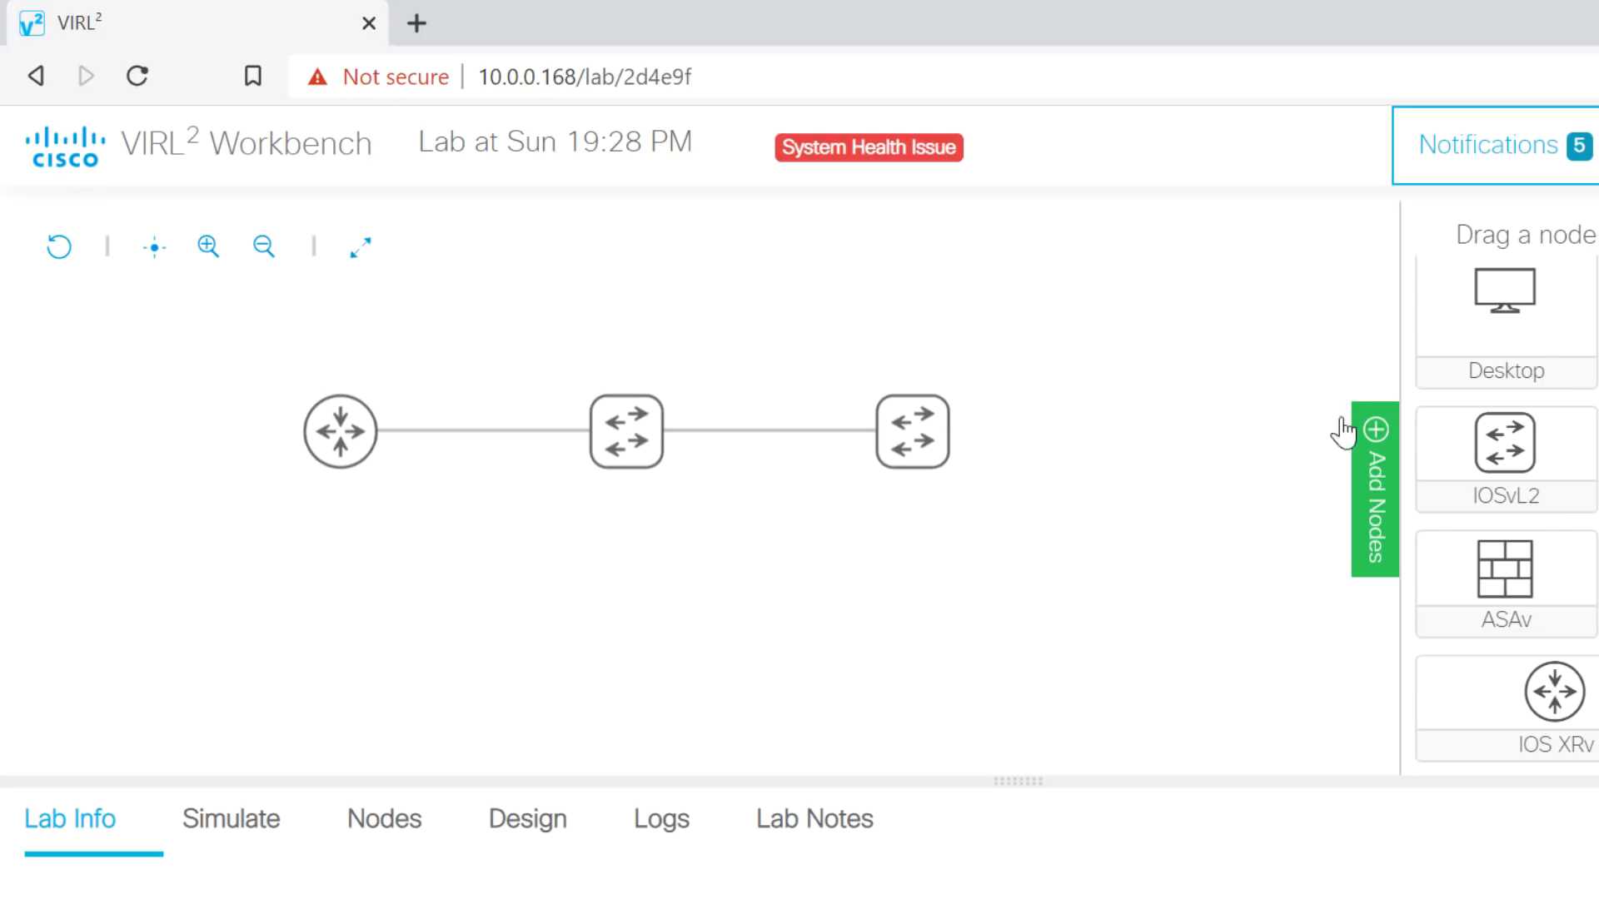
Add a second IOSv router beyond the iosvl2-1 switch and link the switch's GigE0/1 to the router's GigE0/0.
drag(1492, 448, 899, 327)
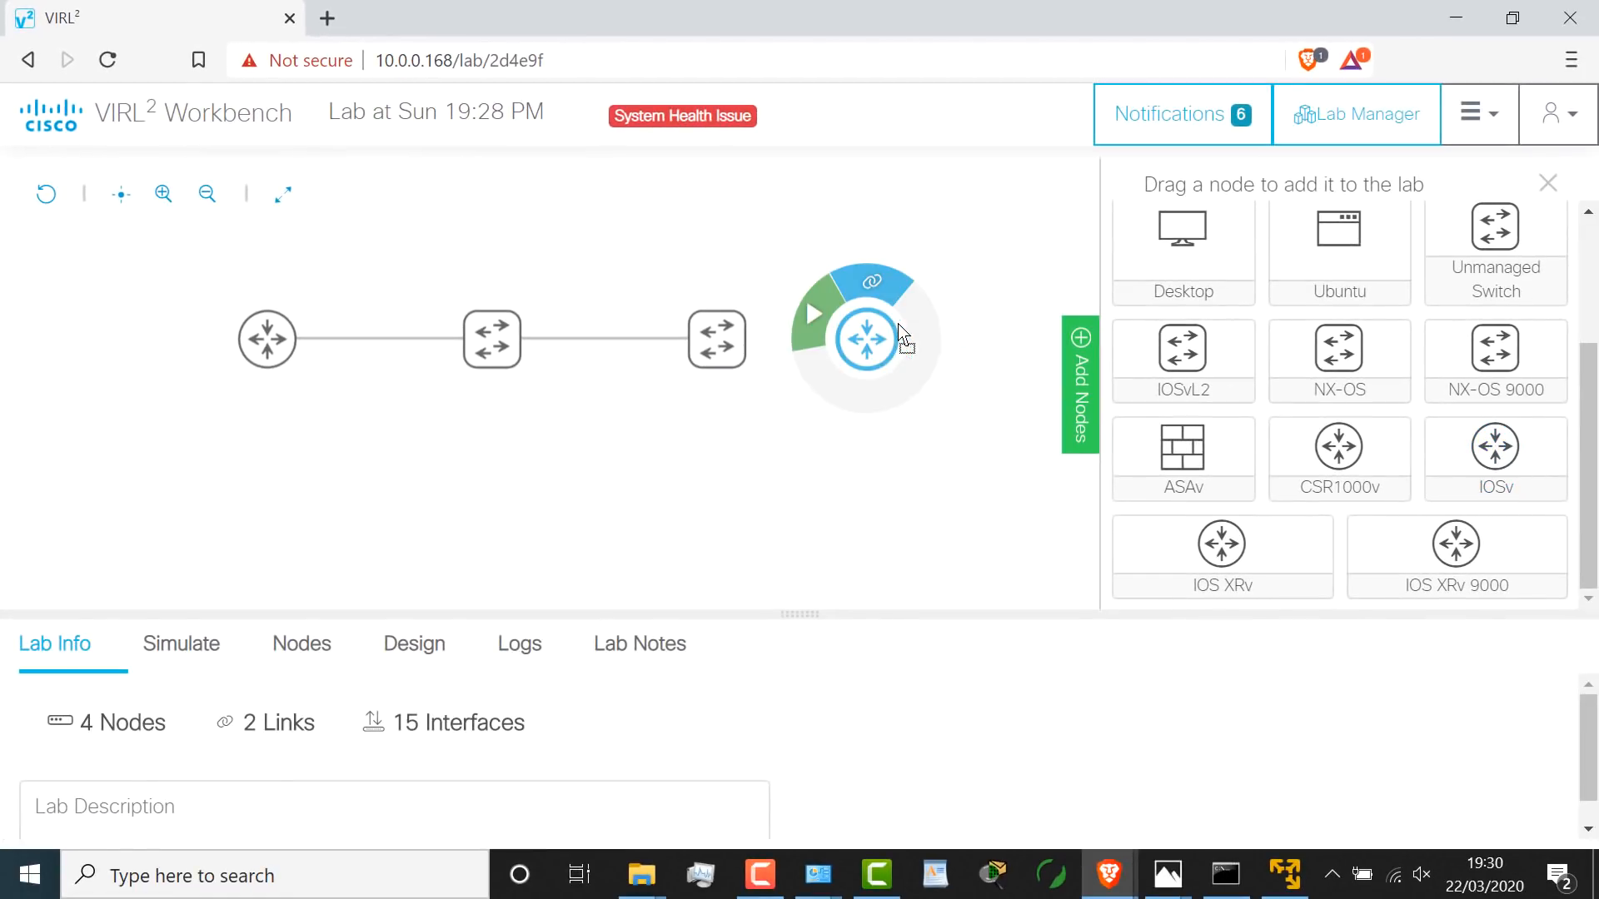
click(735, 348)
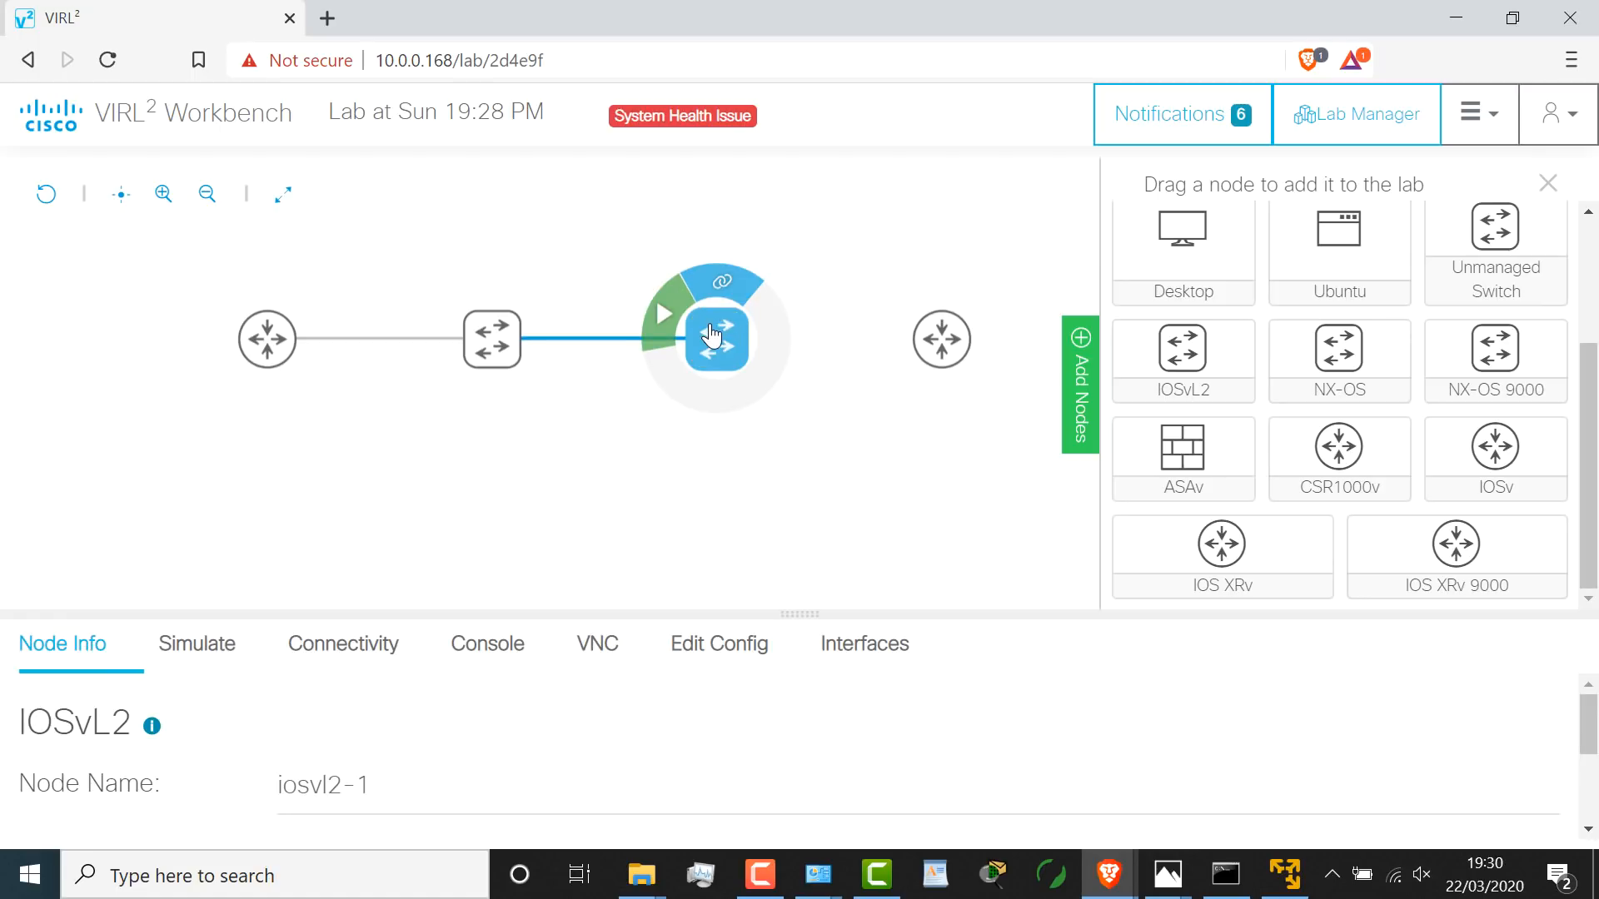
click(722, 281)
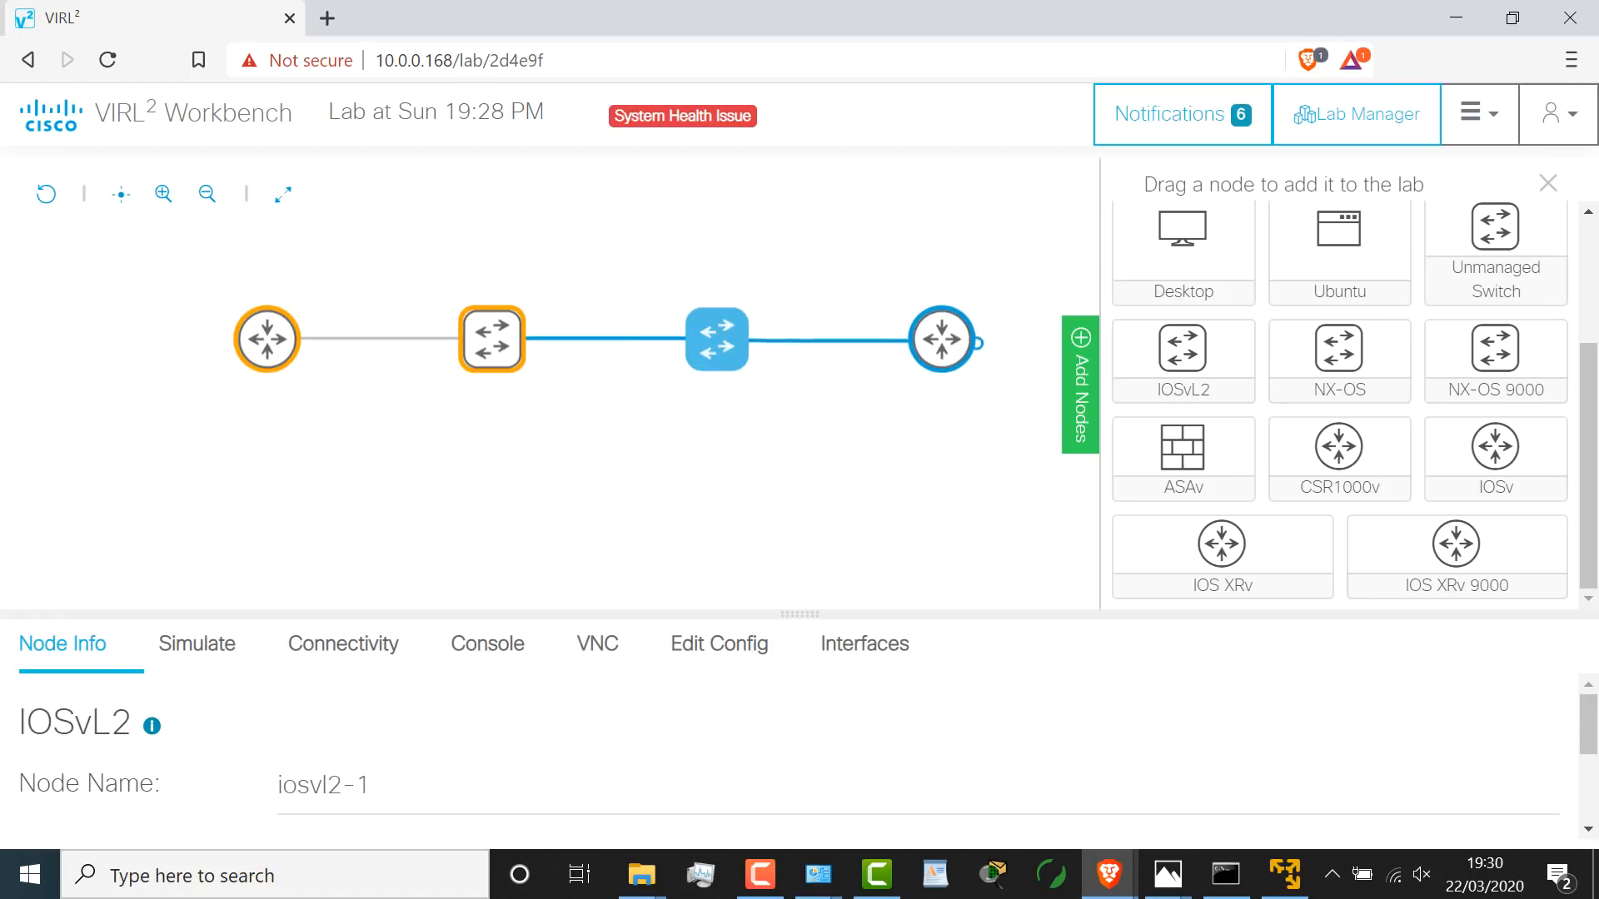
click(916, 340)
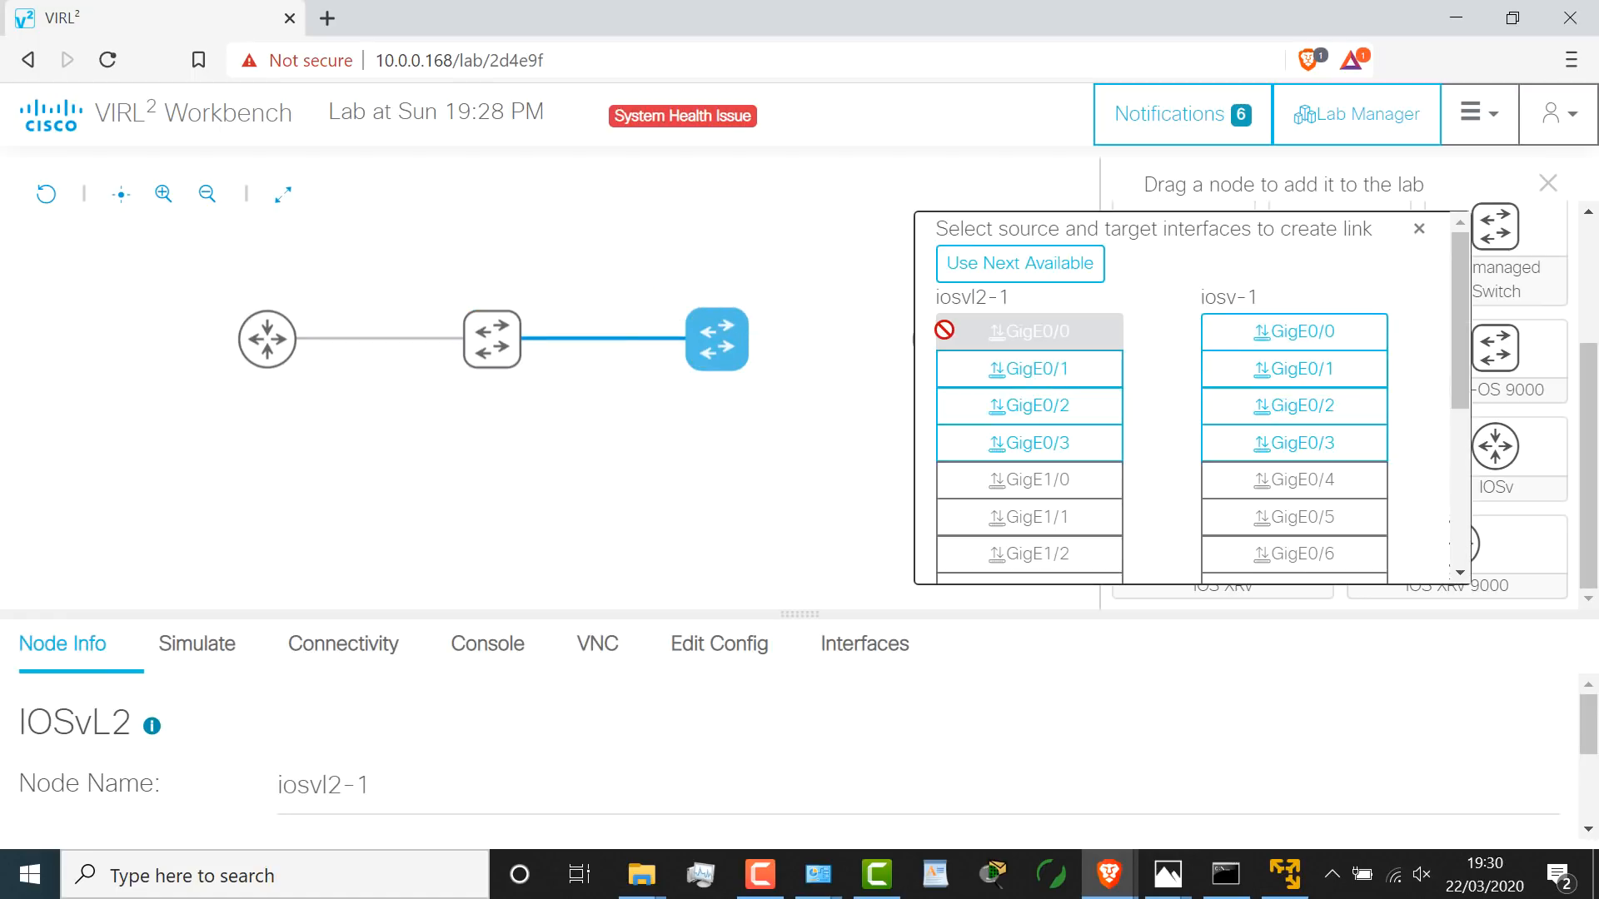
click(1061, 379)
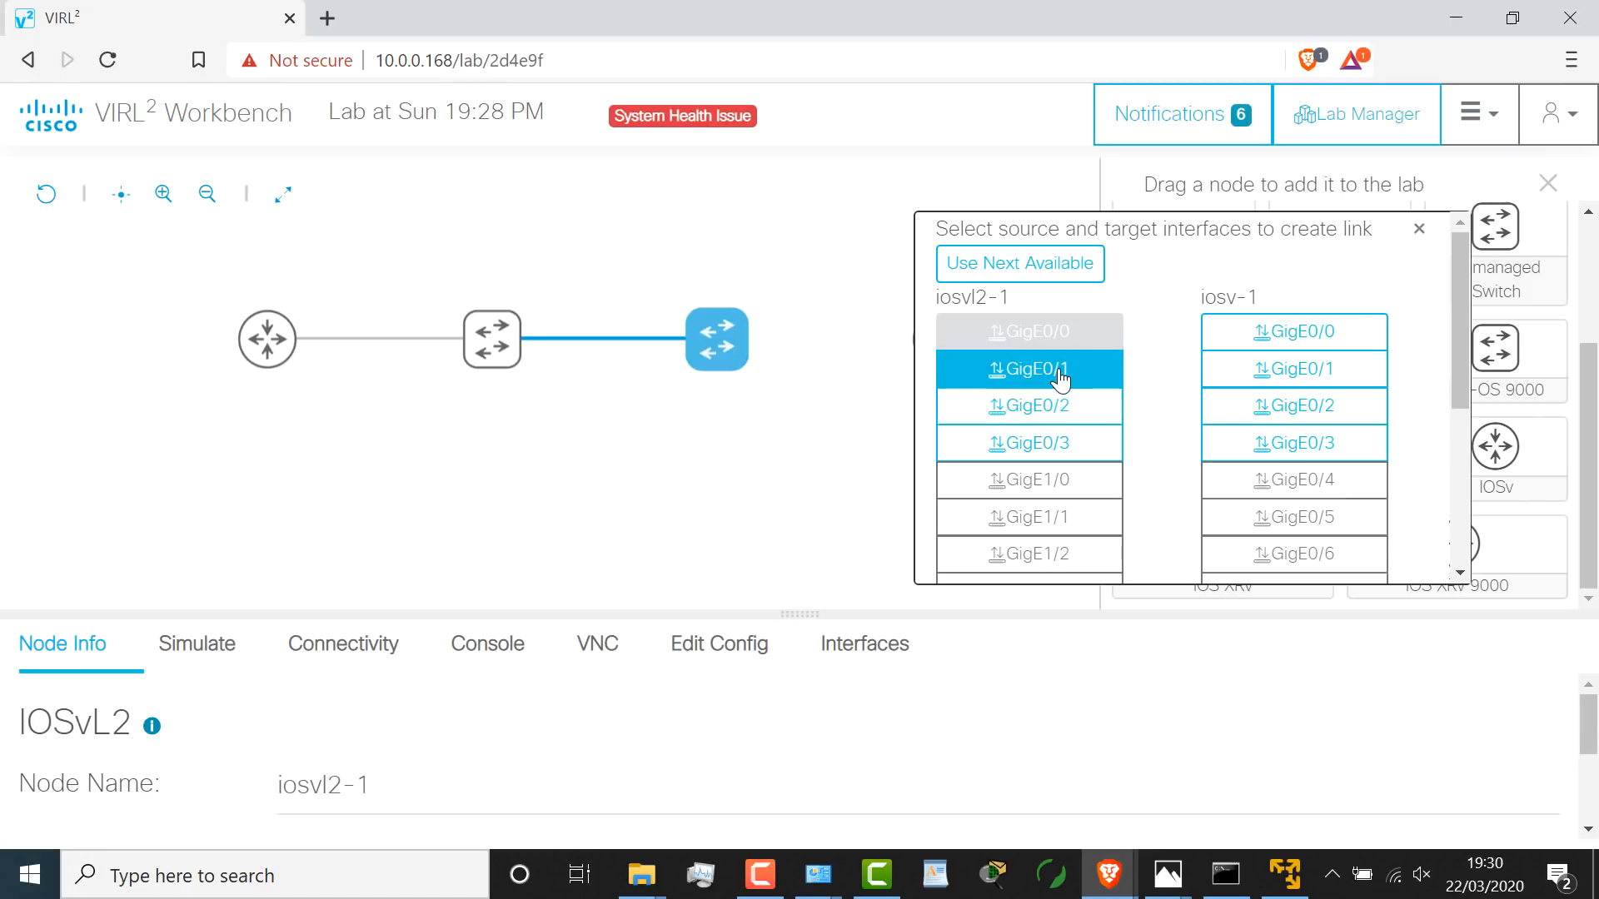
click(1302, 332)
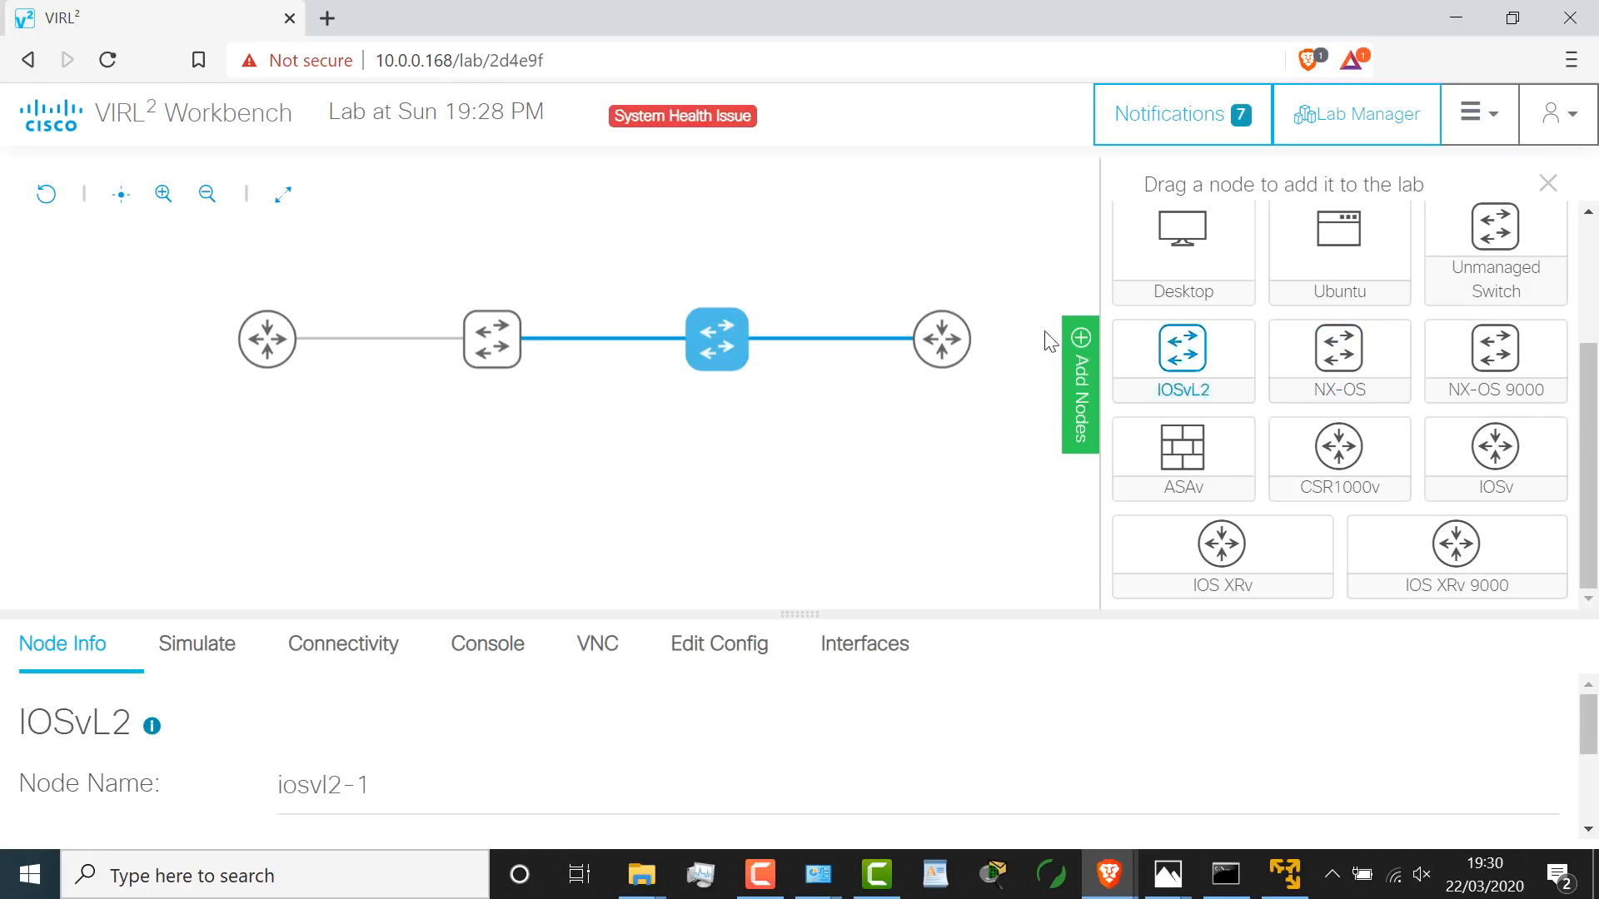
Try to start the lab simulation, and open the System Health issue details.
drag(768, 434, 686, 435)
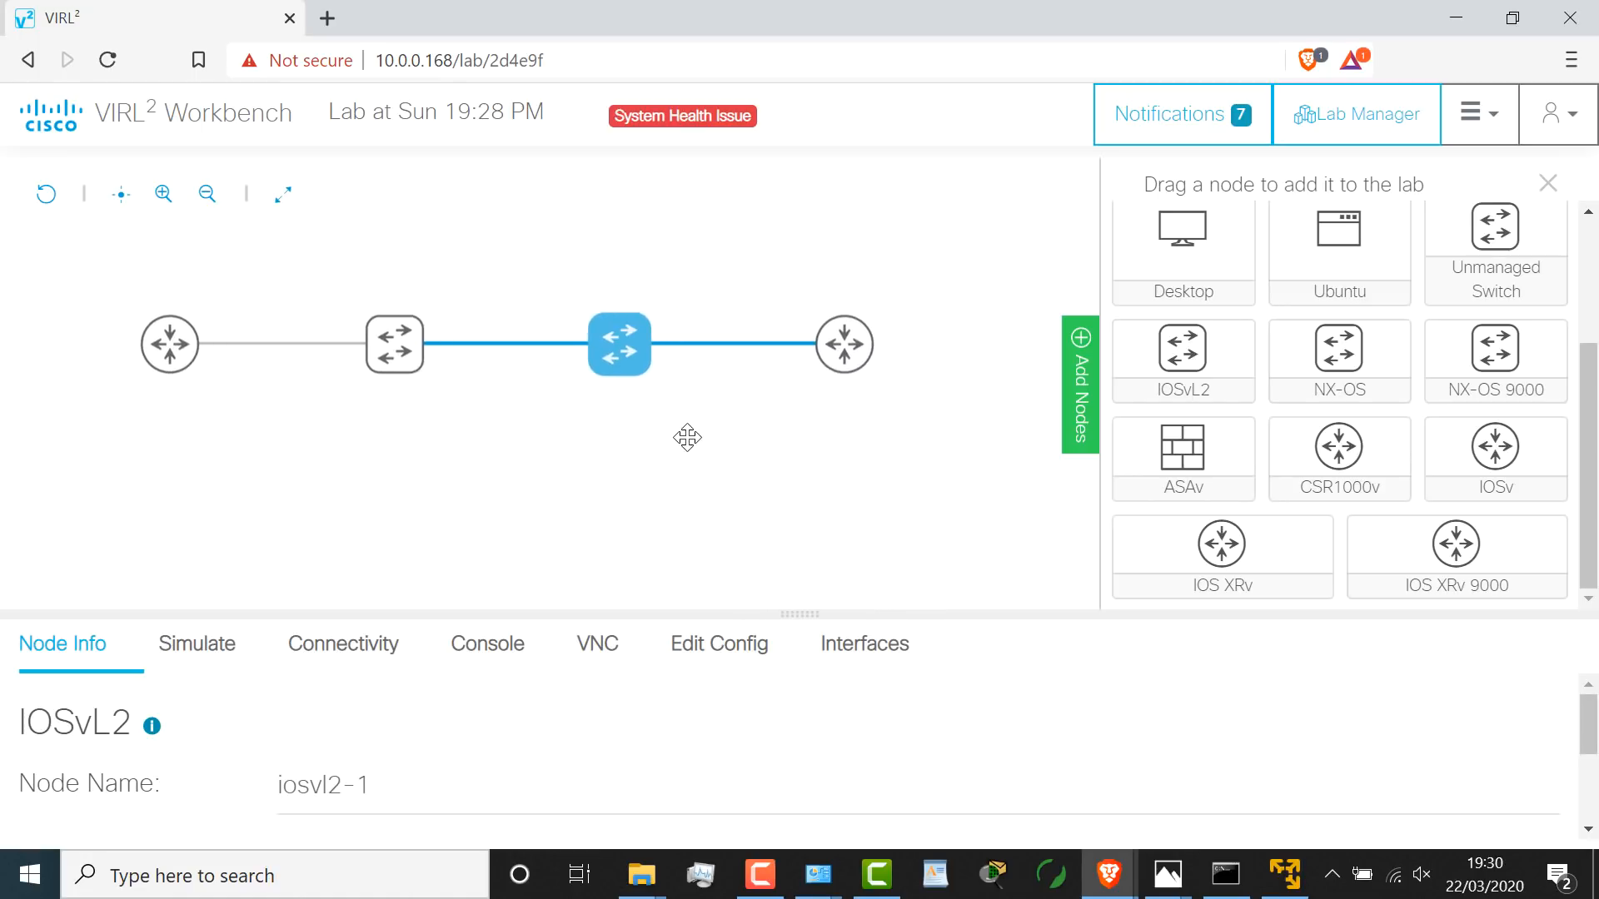
click(616, 429)
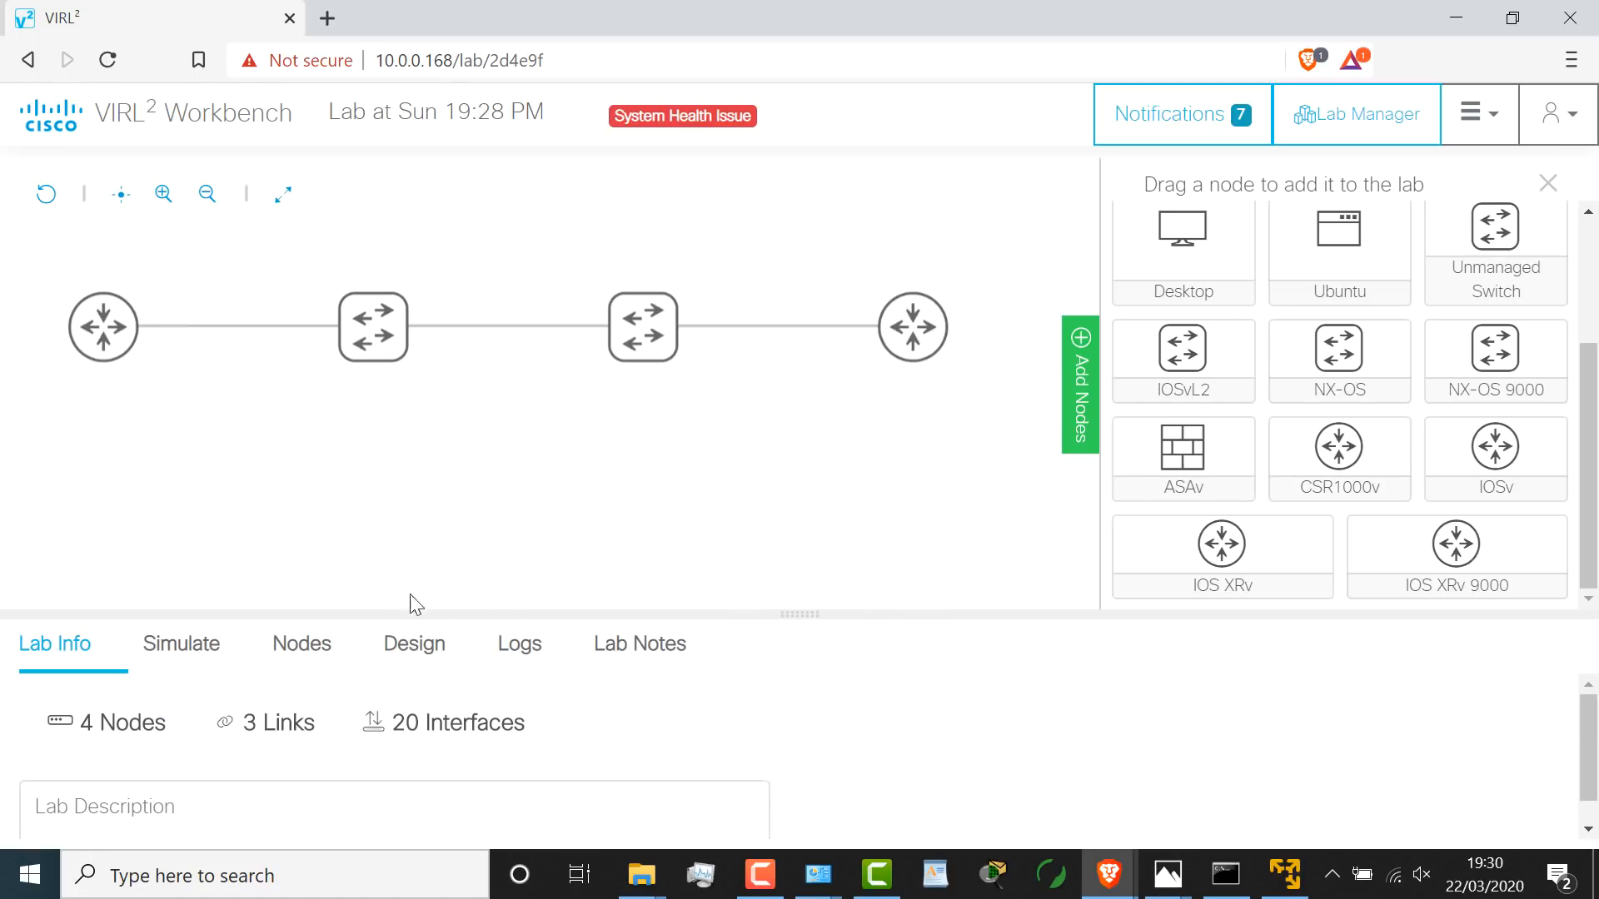
click(187, 655)
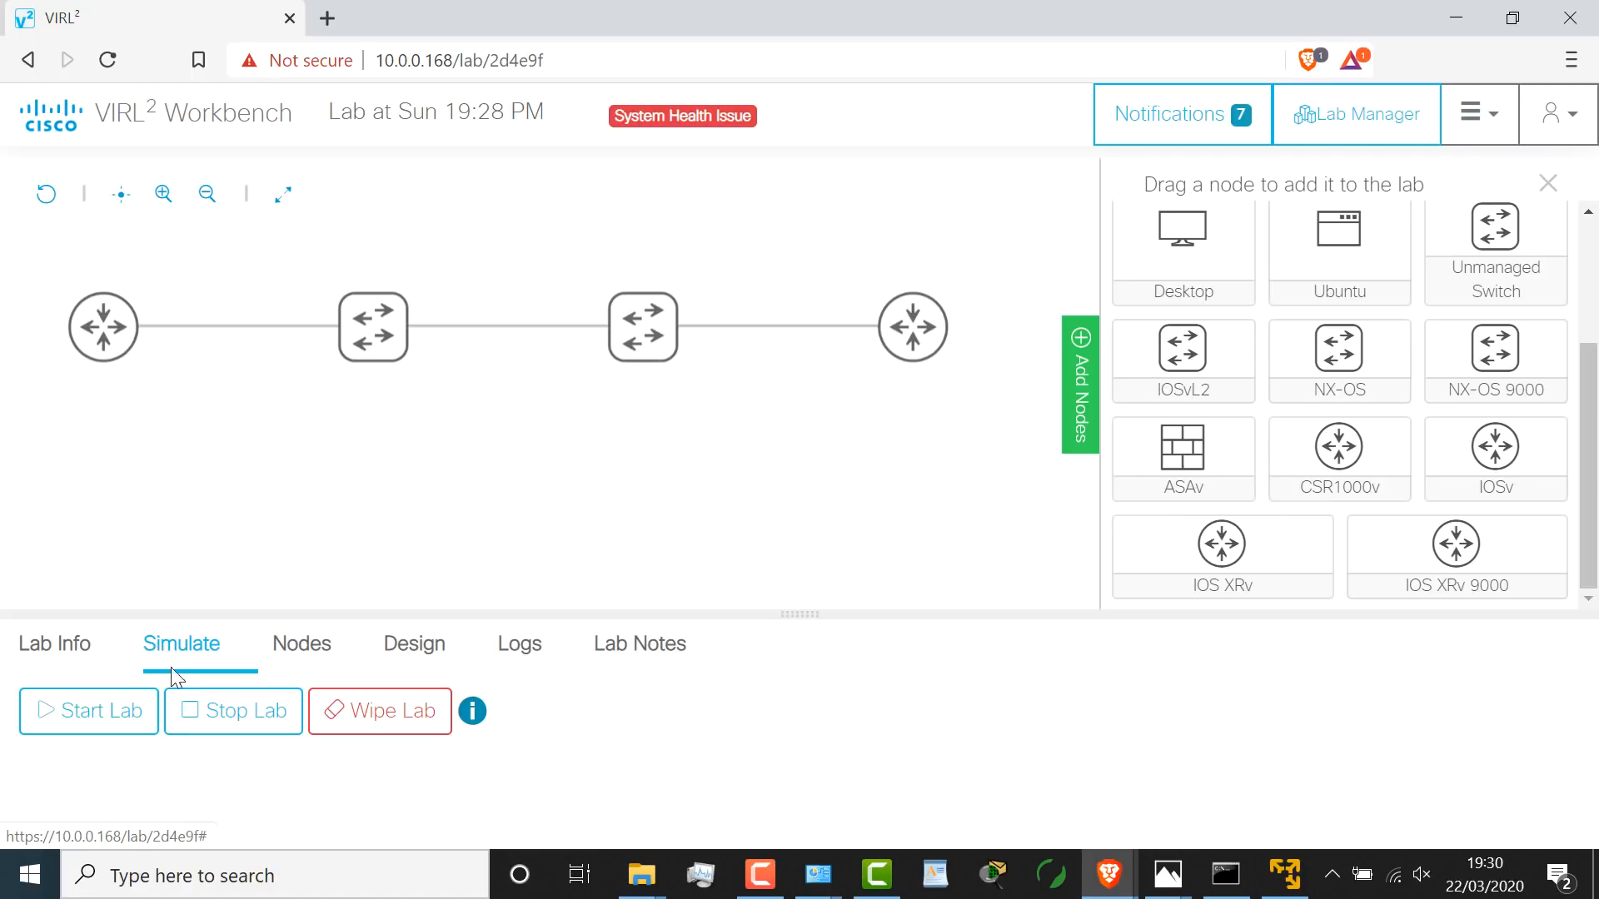
click(77, 714)
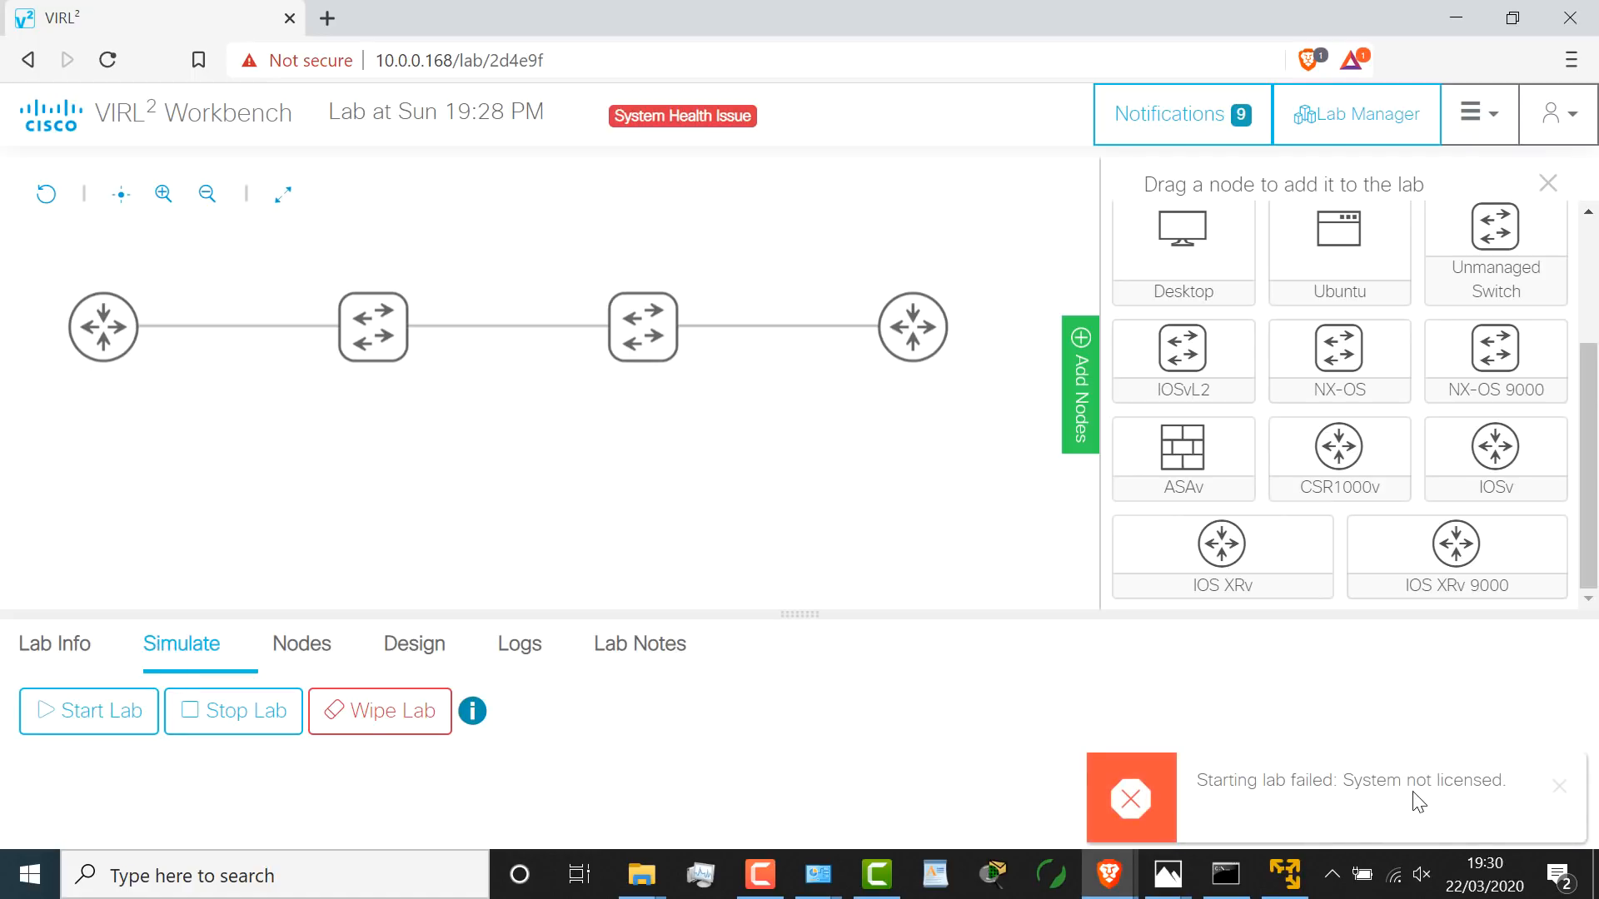
click(708, 119)
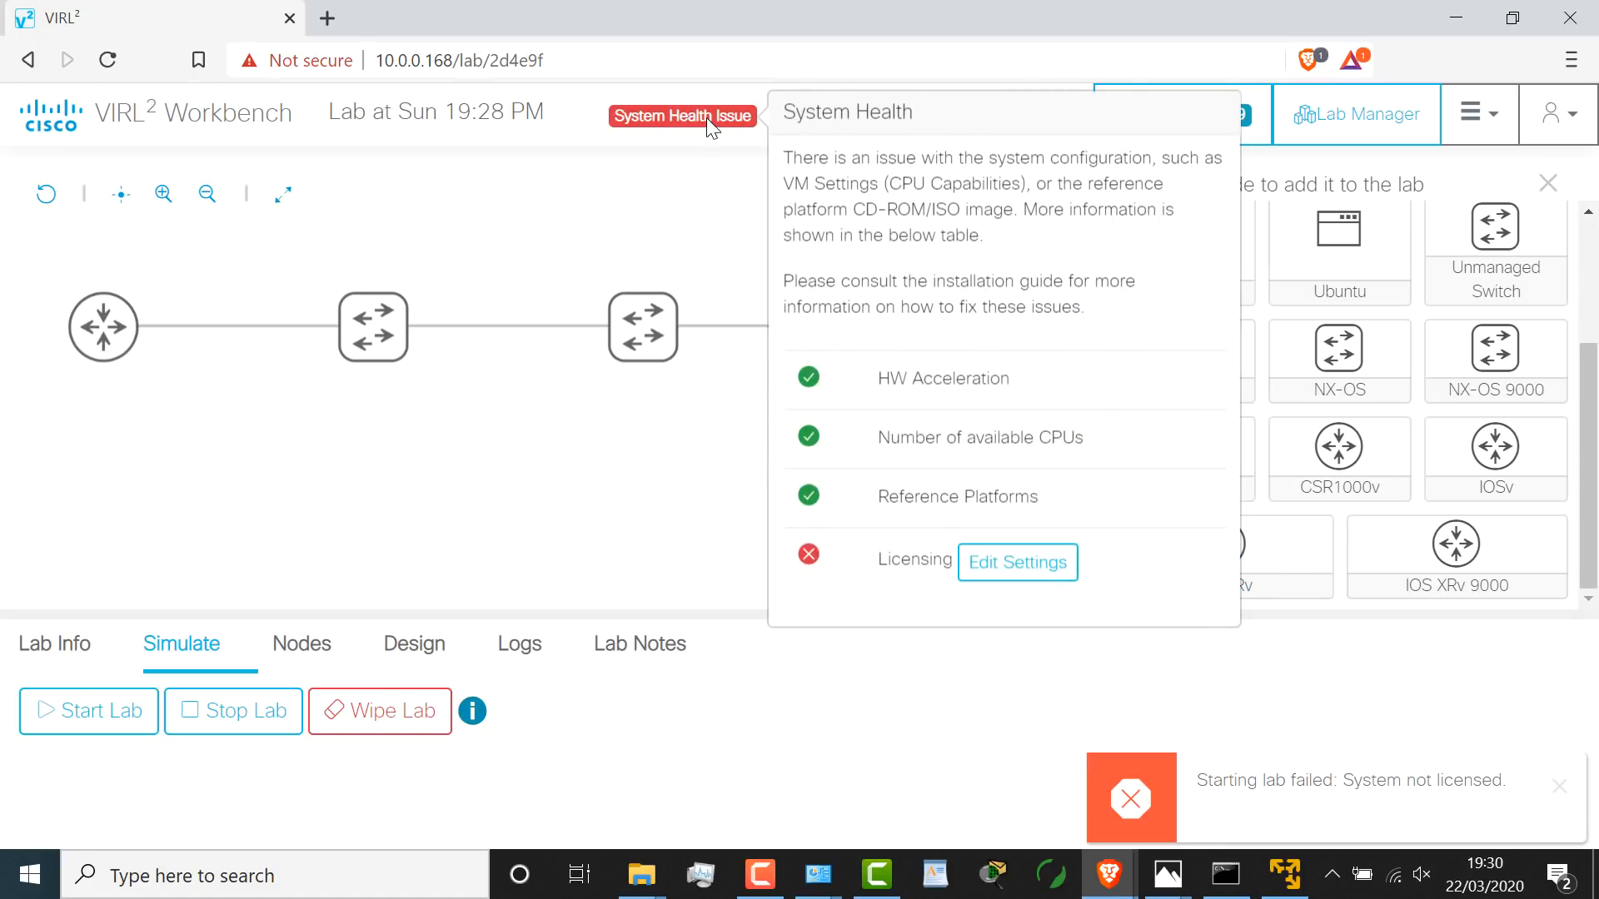